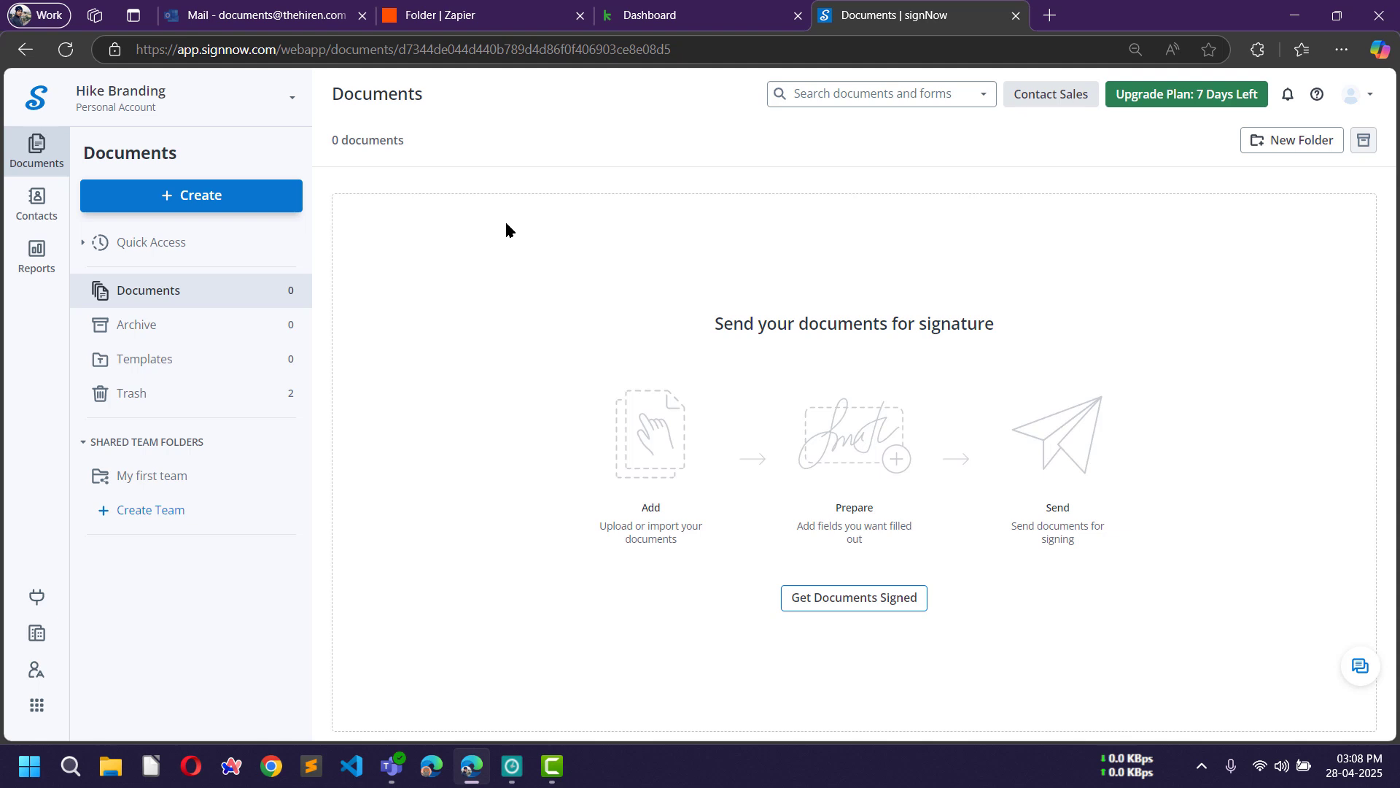
# Upload demo.pdf from the Downloads folder as a new template.
pyautogui.click(145, 365)
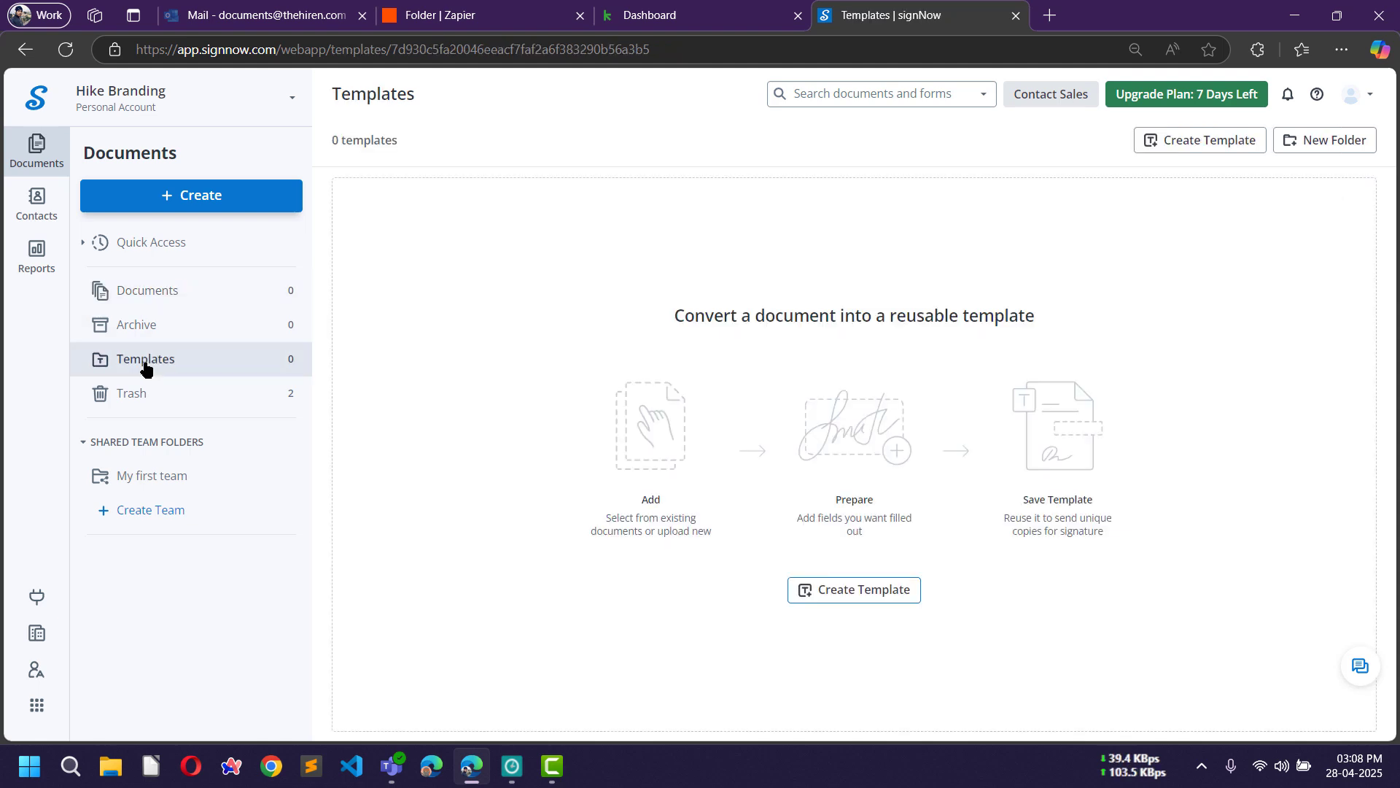
pyautogui.click(1187, 148)
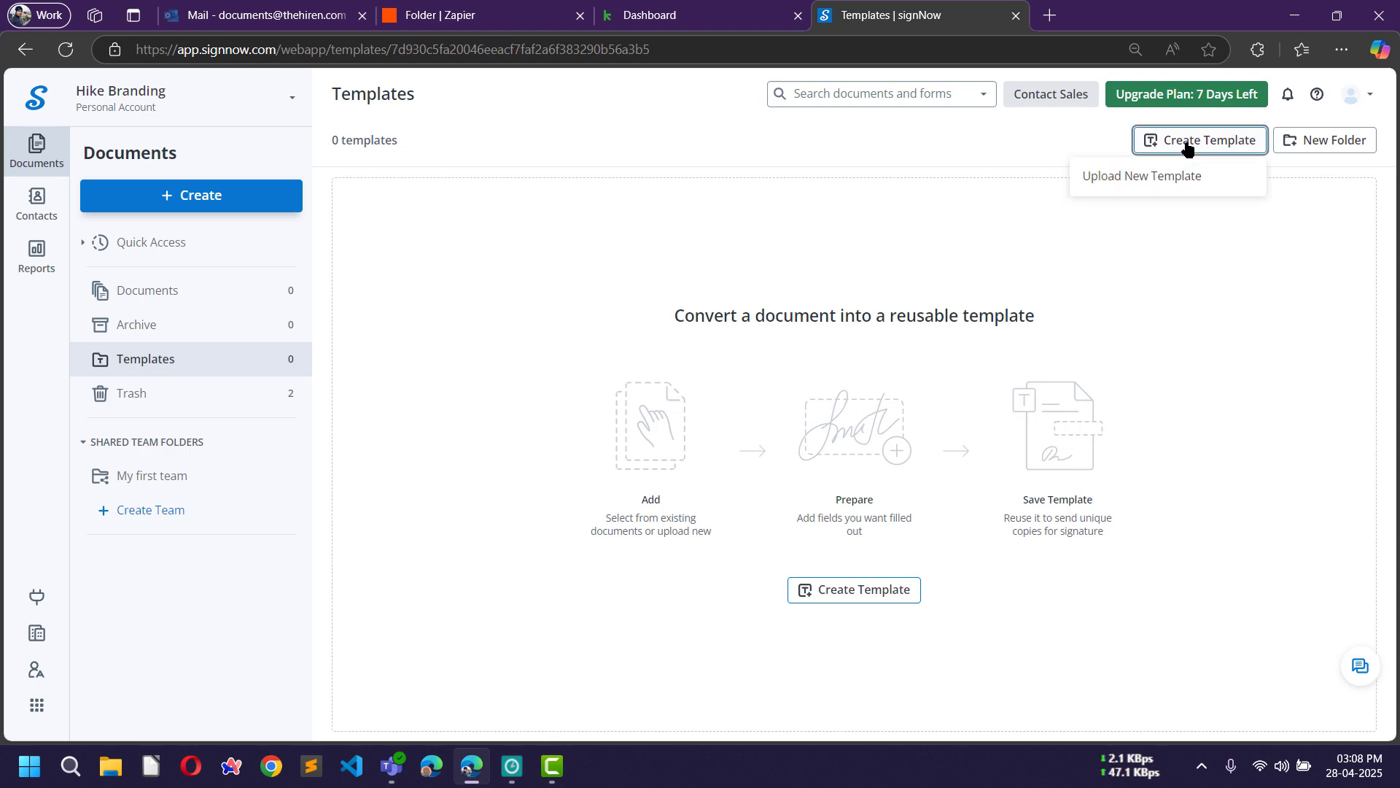
pyautogui.click(1116, 182)
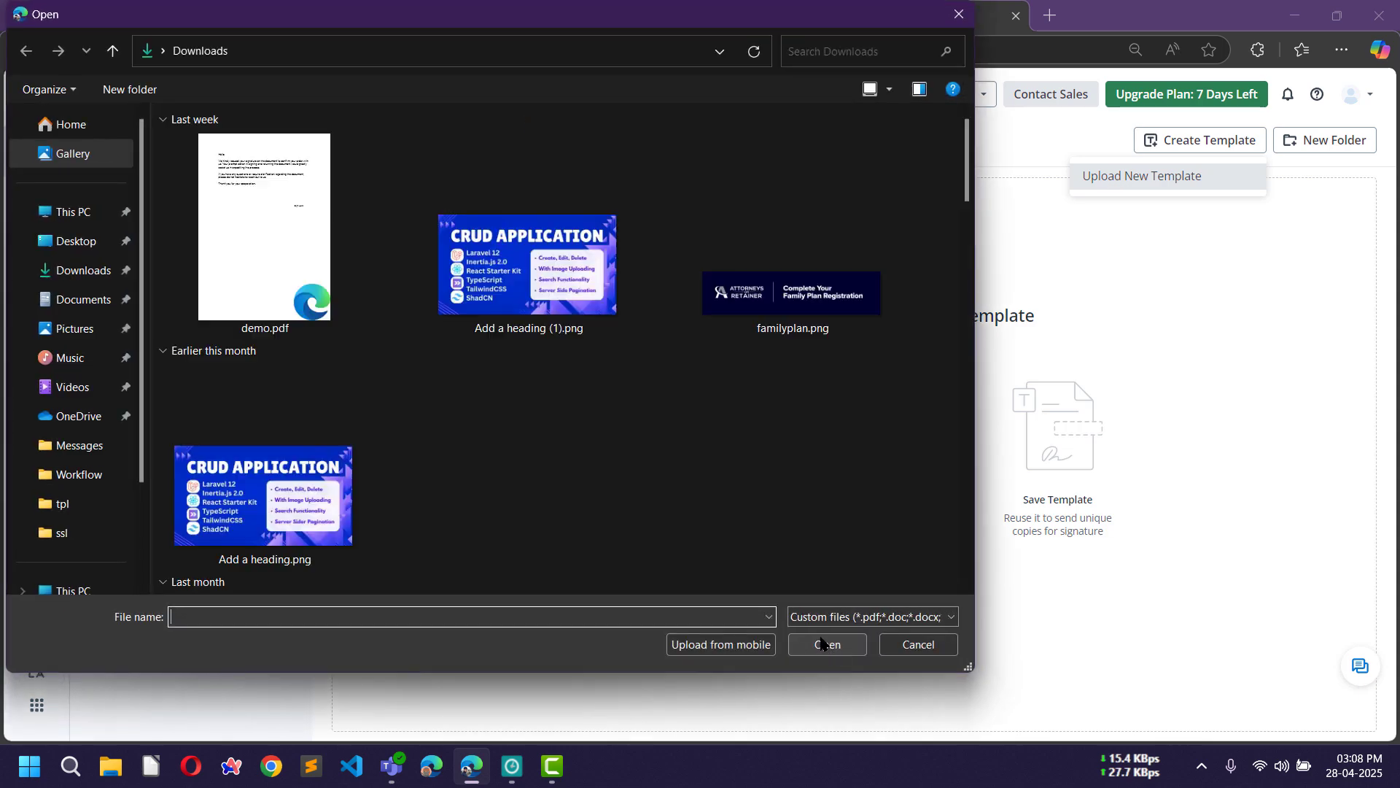
pyautogui.doubleClick(266, 239)
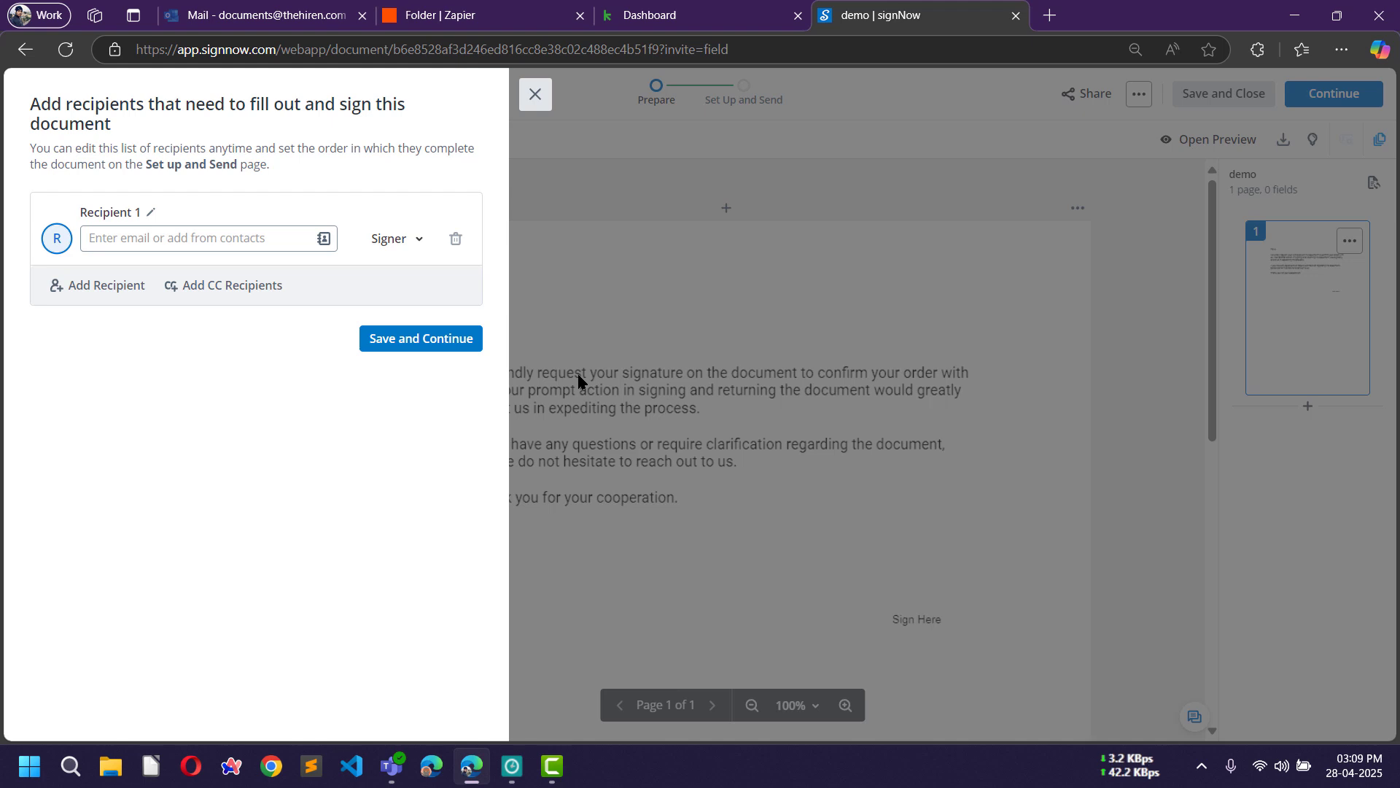
# Rename the first recipient role to Customer, save the recipient list and dismiss the introductory tip.
pyautogui.click(151, 212)
pyautogui.hotkey('ctrl', 'a')
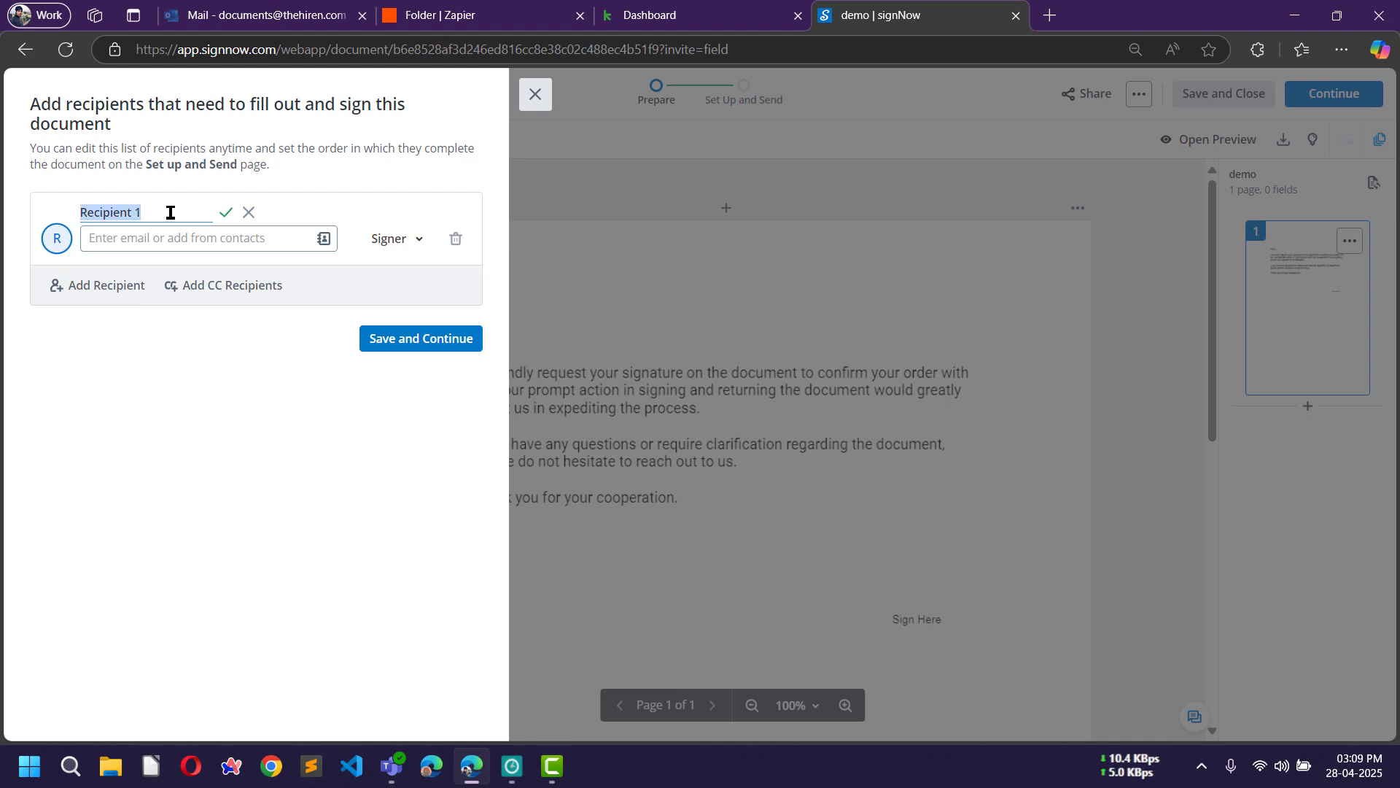
pyautogui.write('Customer')
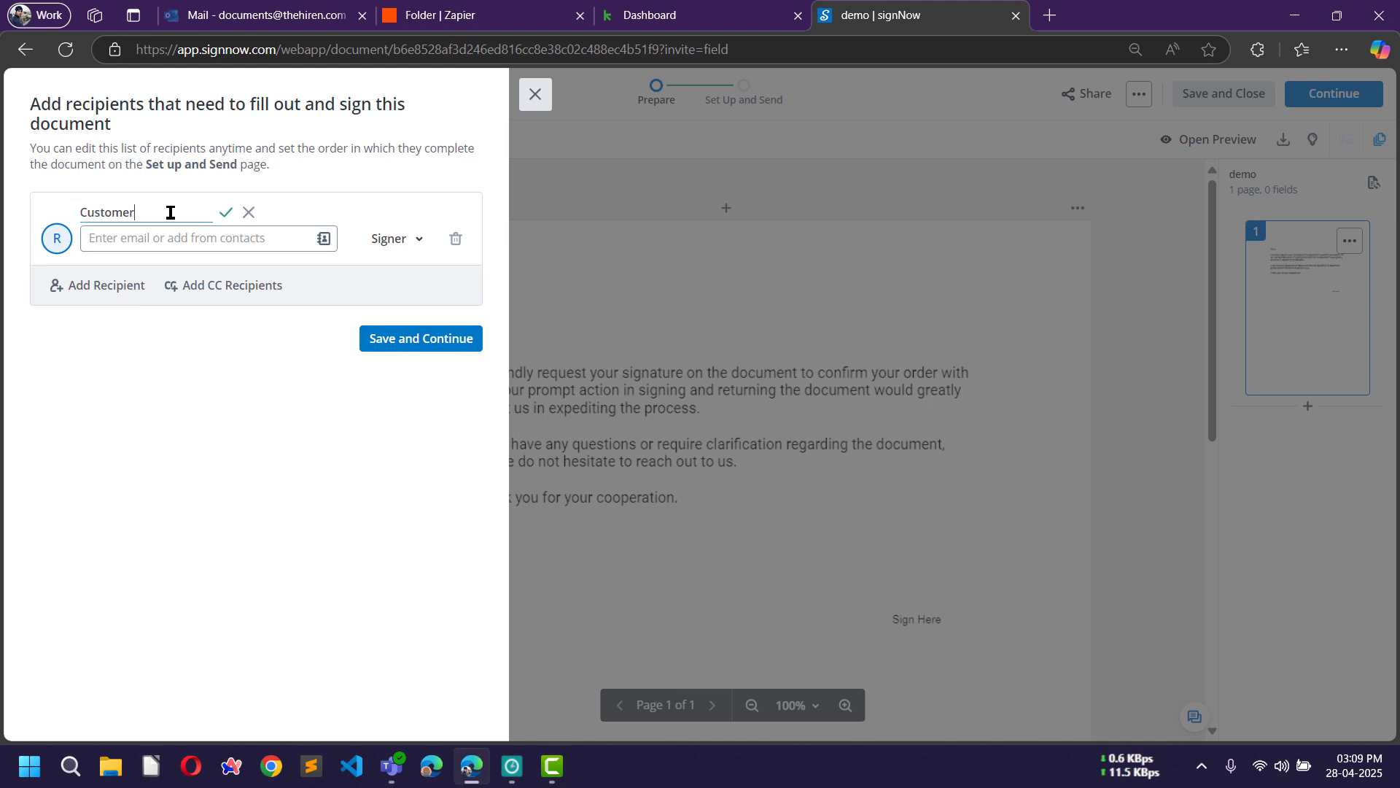
pyautogui.click(225, 212)
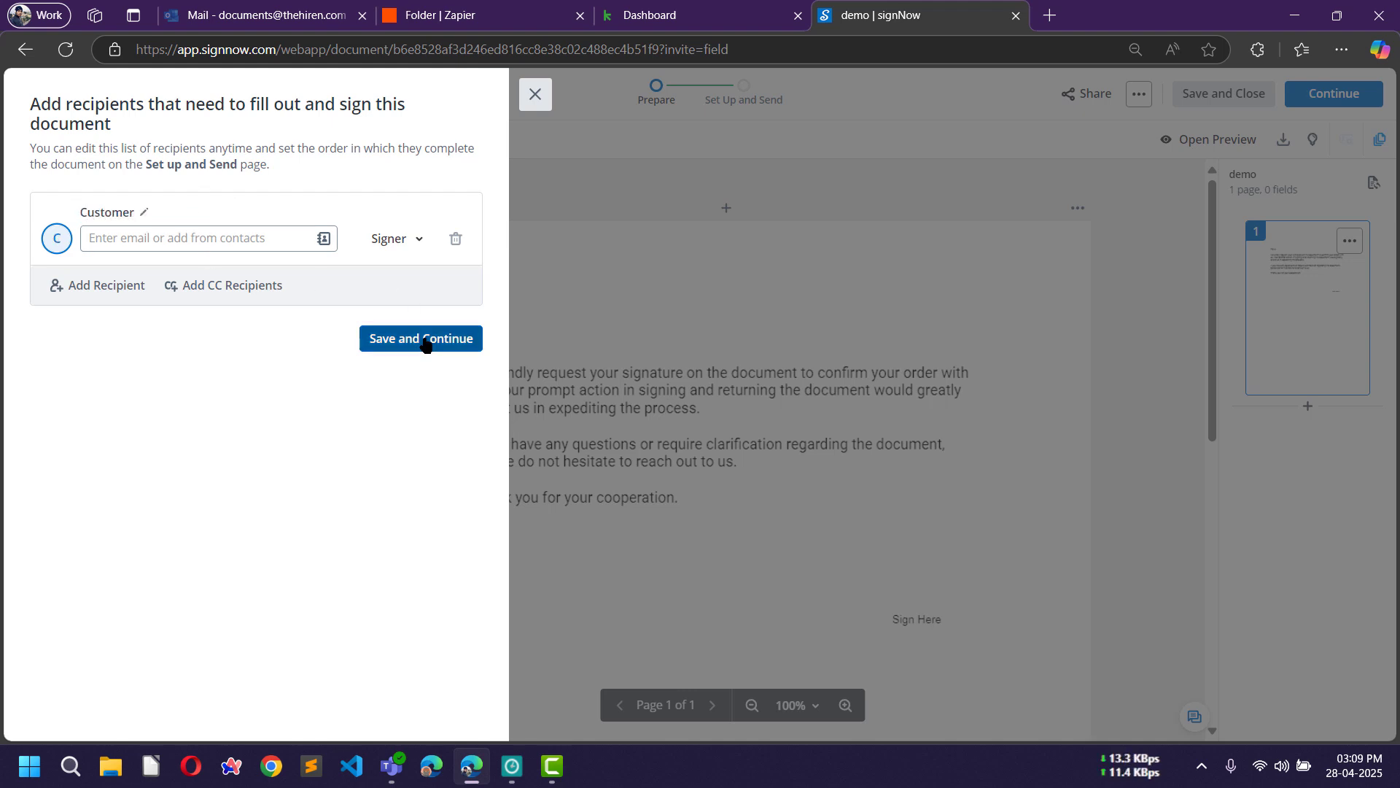
pyautogui.click(421, 340)
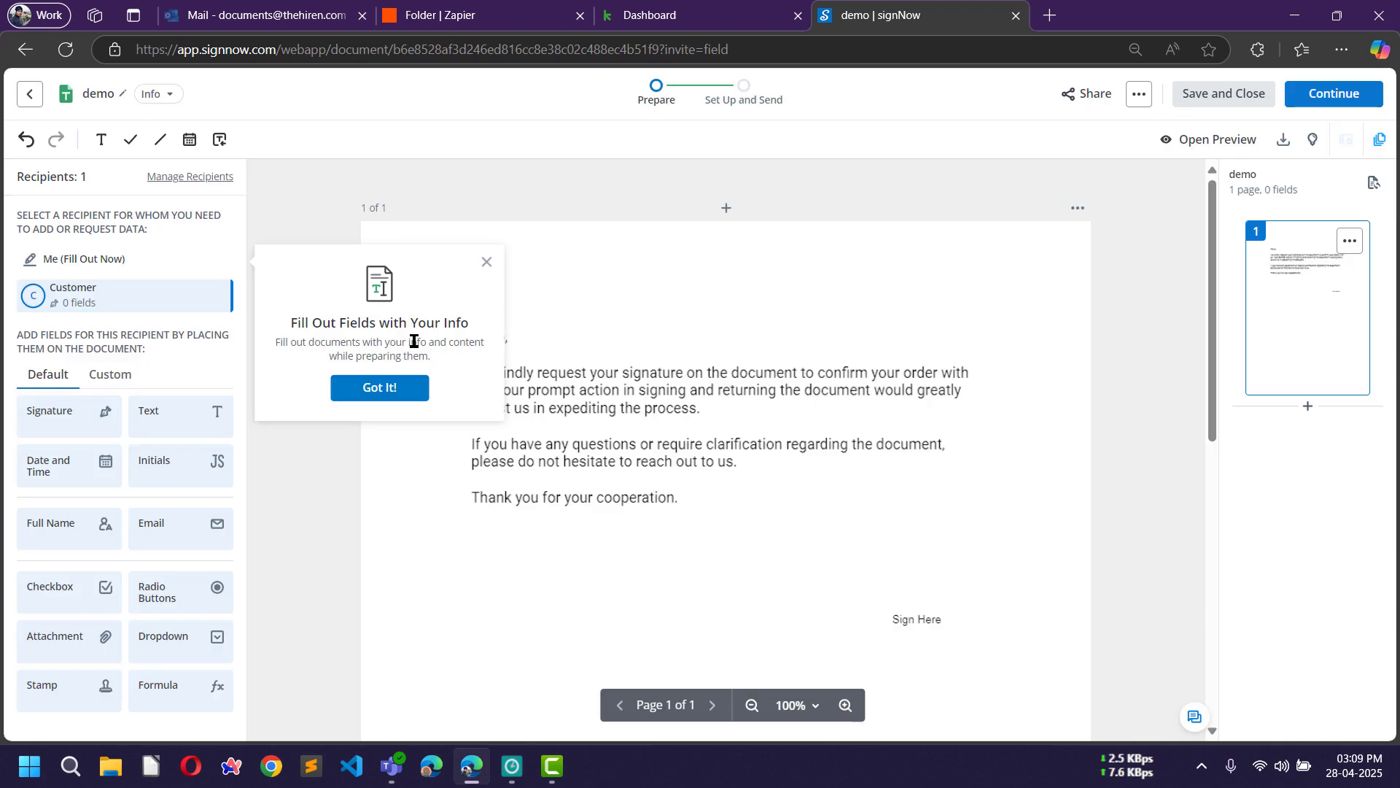
pyautogui.click(393, 389)
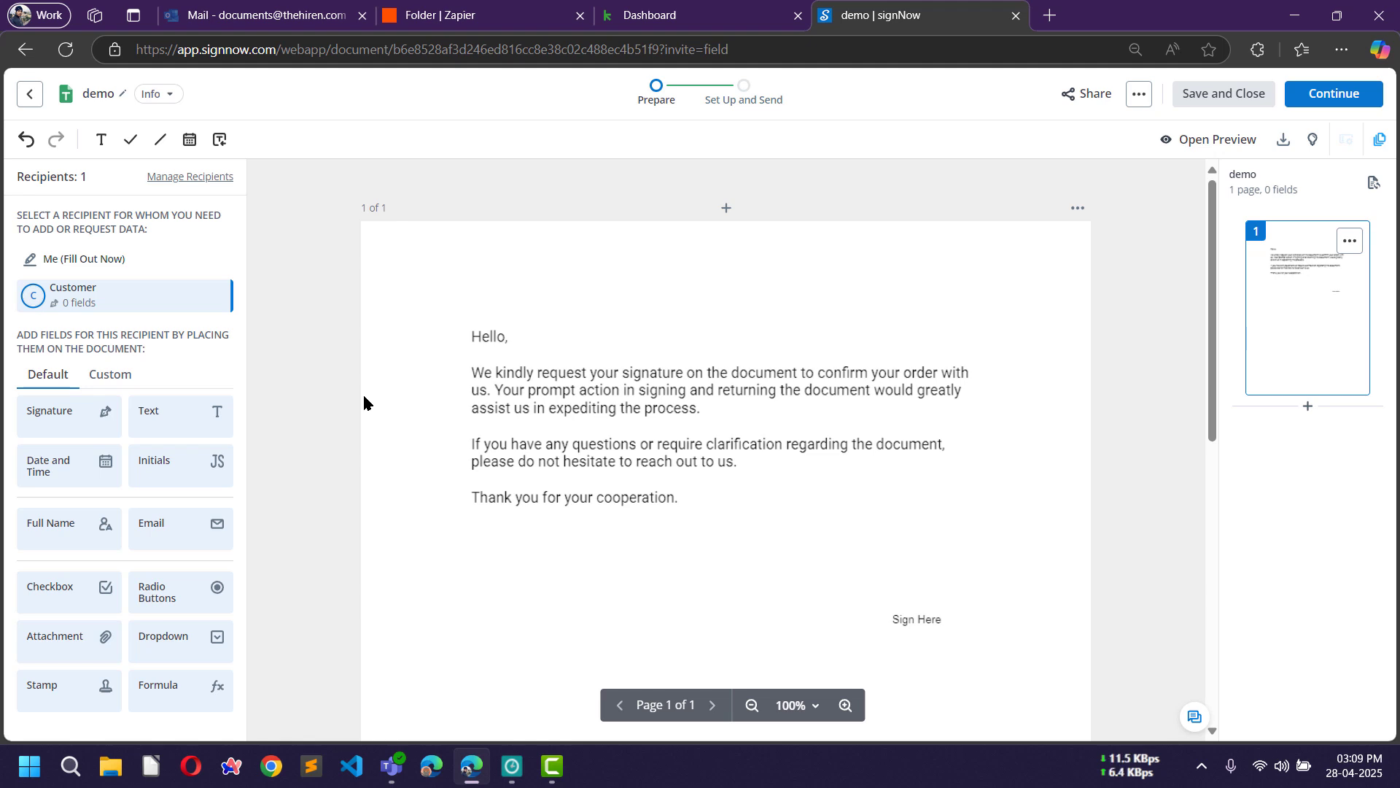
# Place a Signature field for Customer directly above the "Sign Here" text.
pyautogui.scroll(-1, 380, 399)
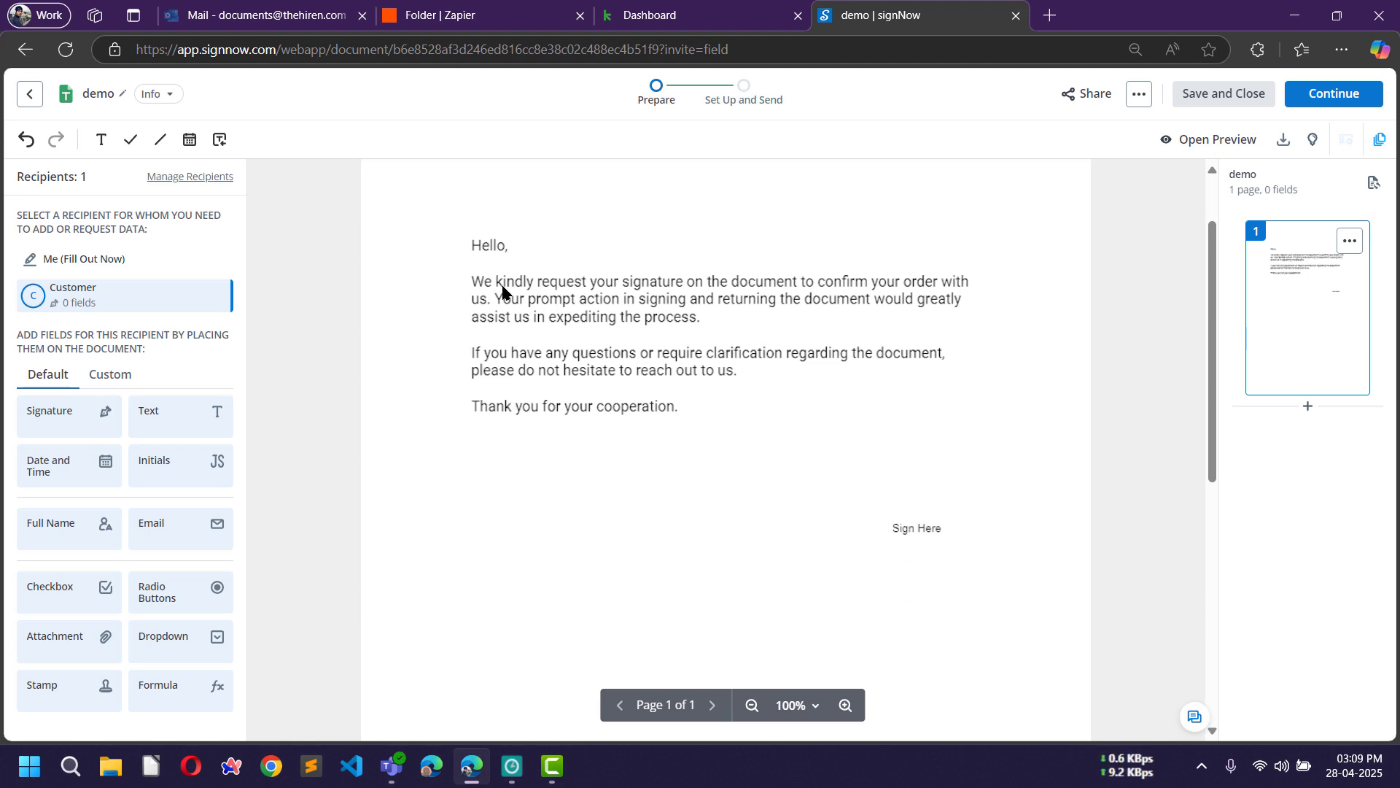
pyautogui.scroll(-5, 666, 395)
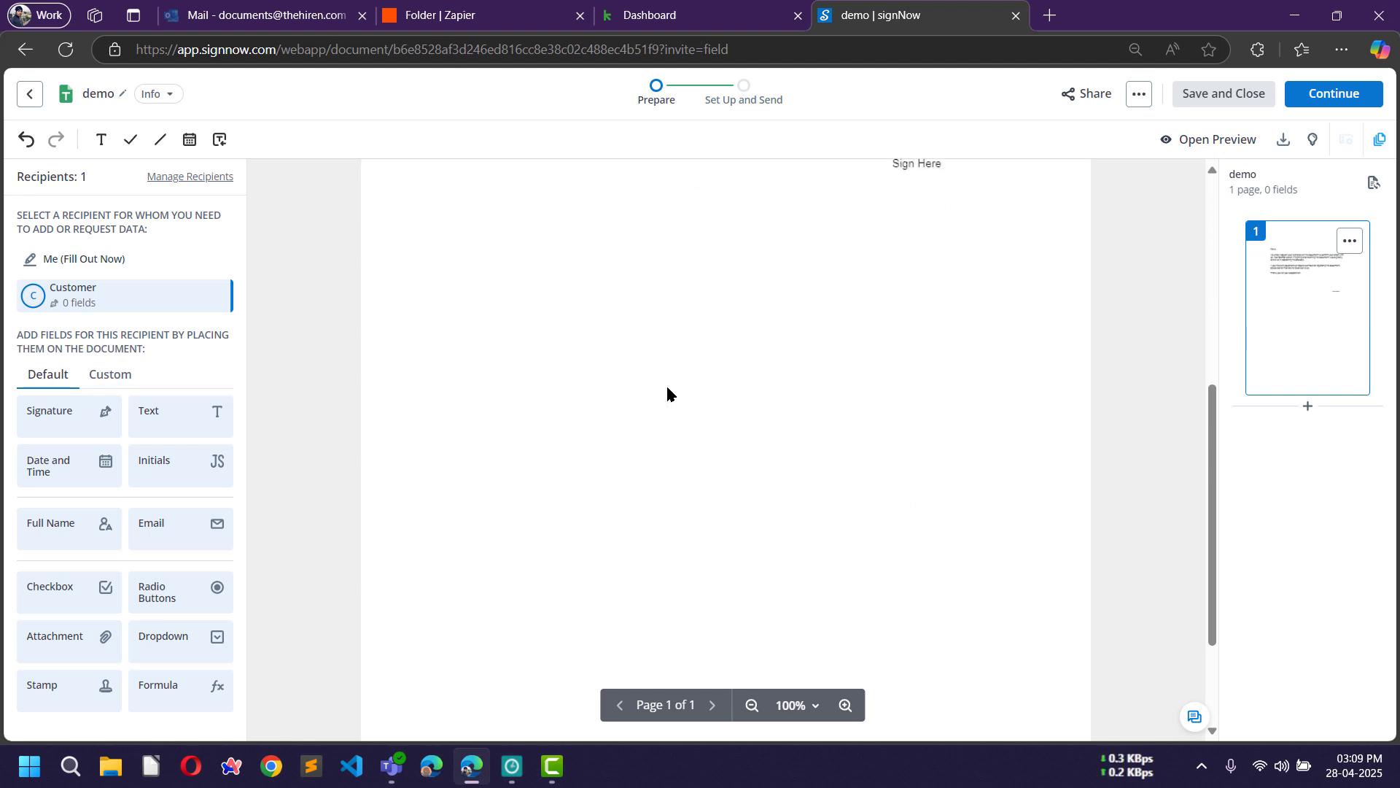
pyautogui.scroll(6, 667, 394)
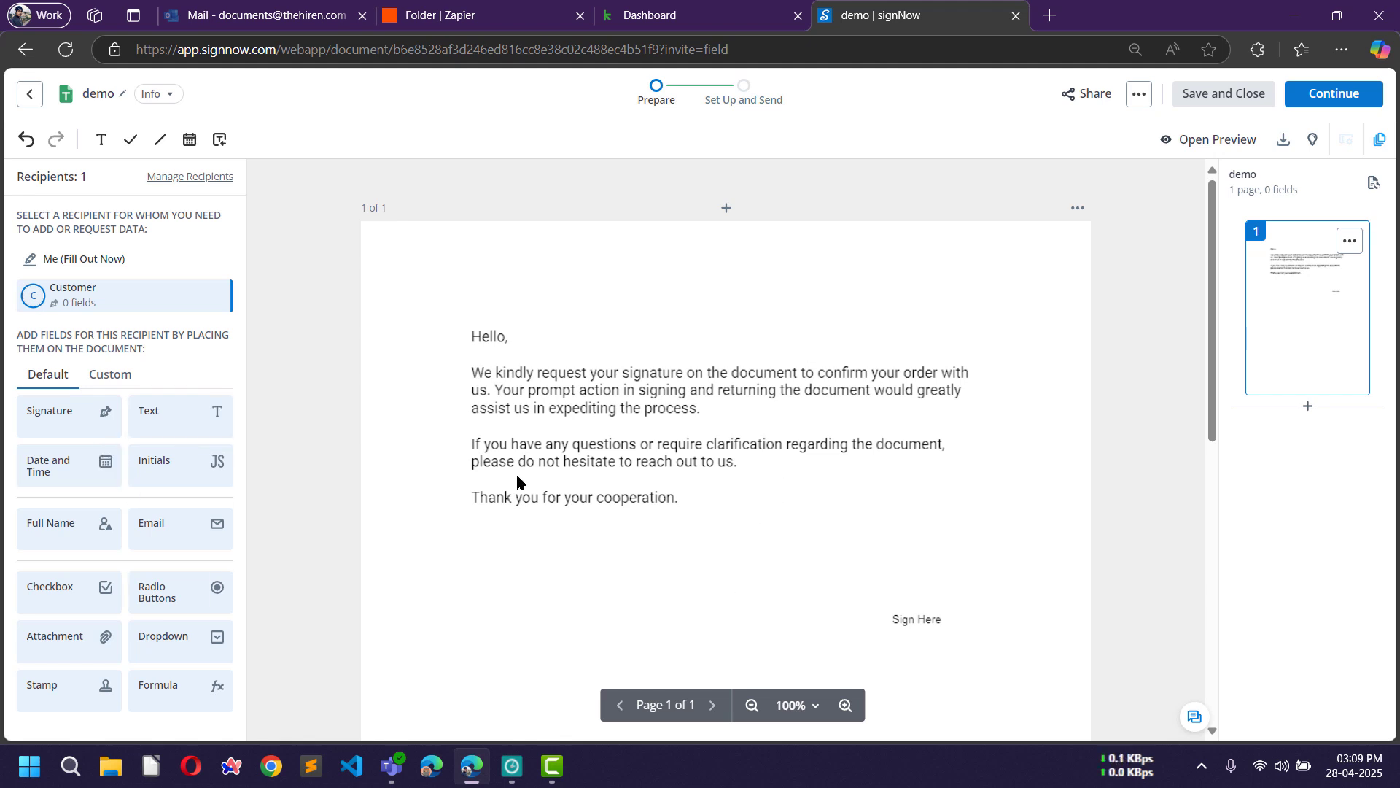
pyautogui.moveTo(57, 431)
pyautogui.mouseDown()
pyautogui.moveTo(856, 558)
pyautogui.moveTo(839, 552)
pyautogui.mouseUp()
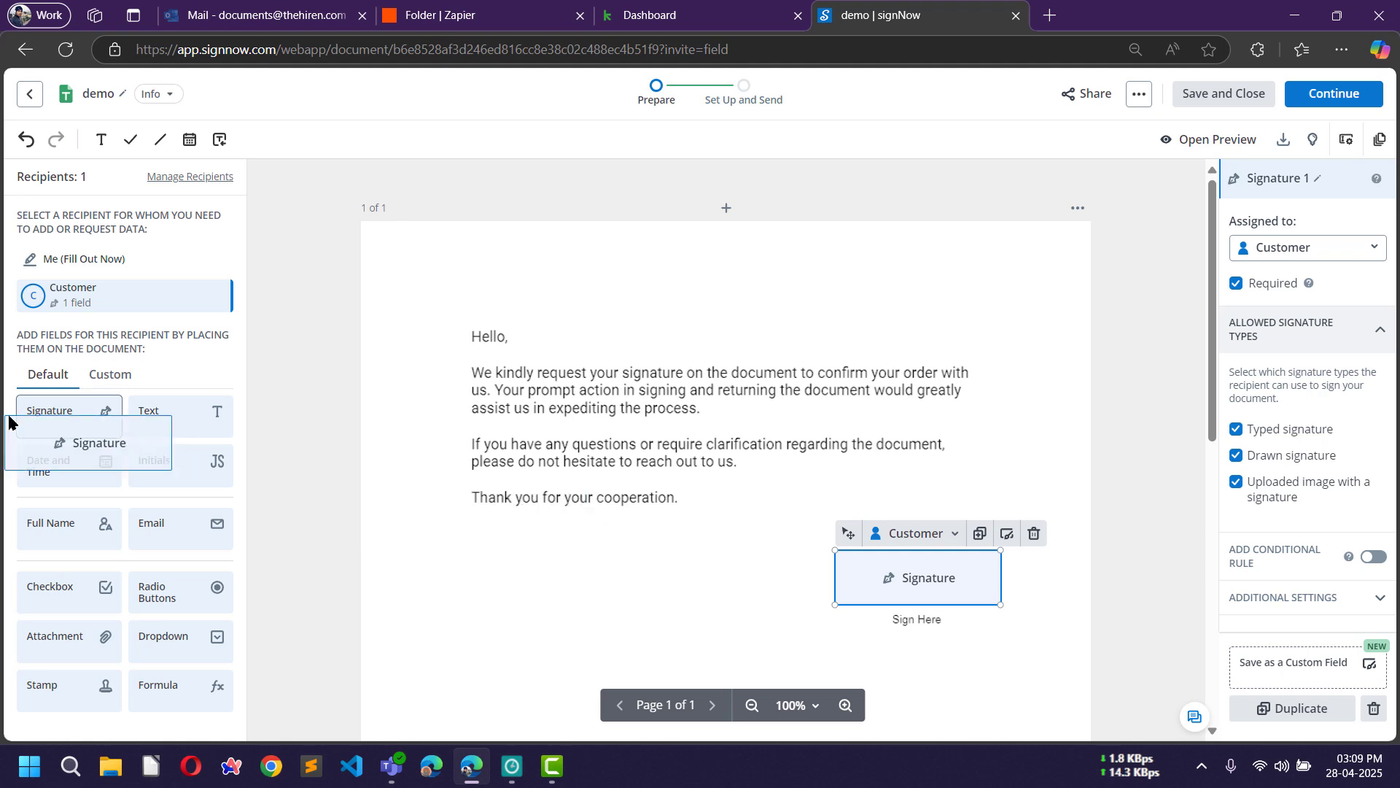
pyautogui.click(60, 409)
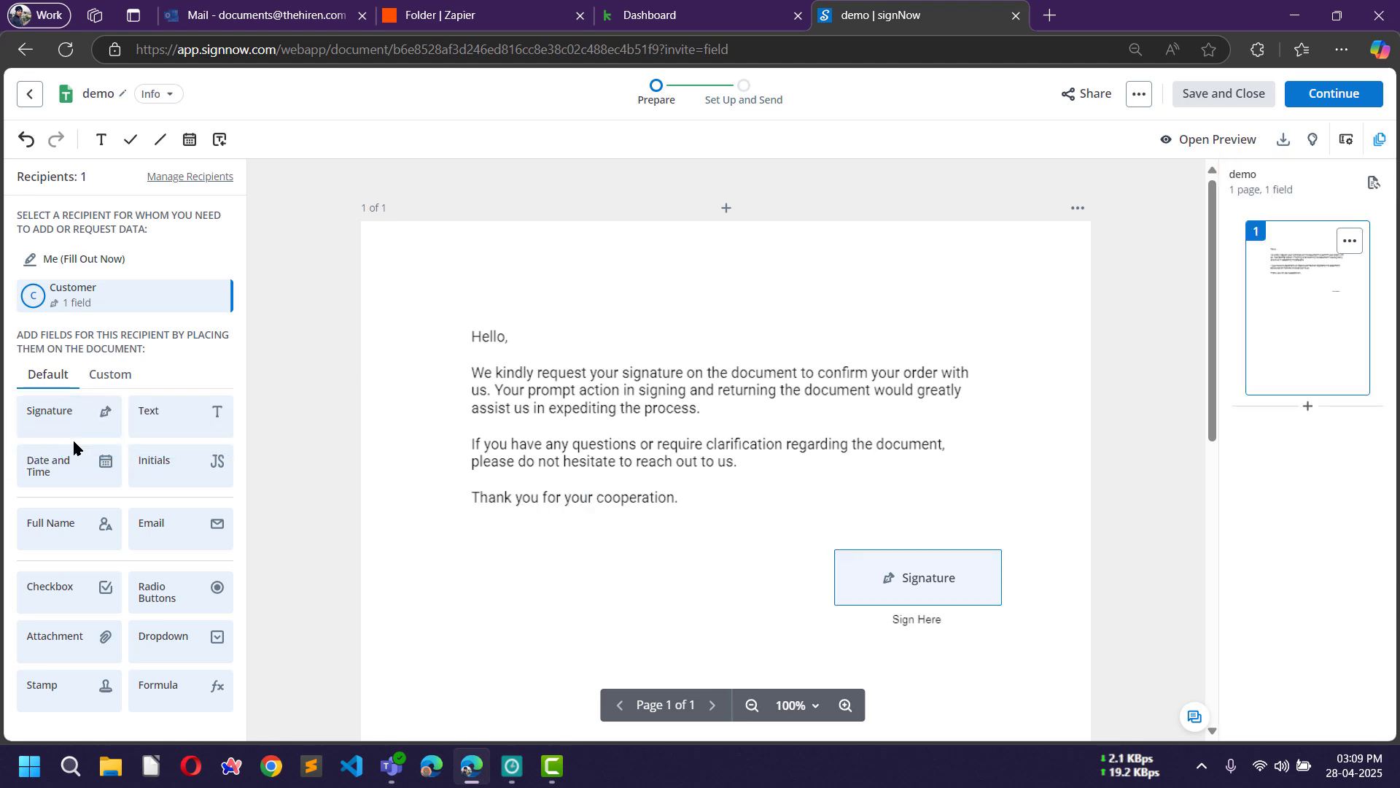
# Place a Text field for Customer below the "Thank you for your cooperation." line and open its label for editing.
pyautogui.click(166, 422)
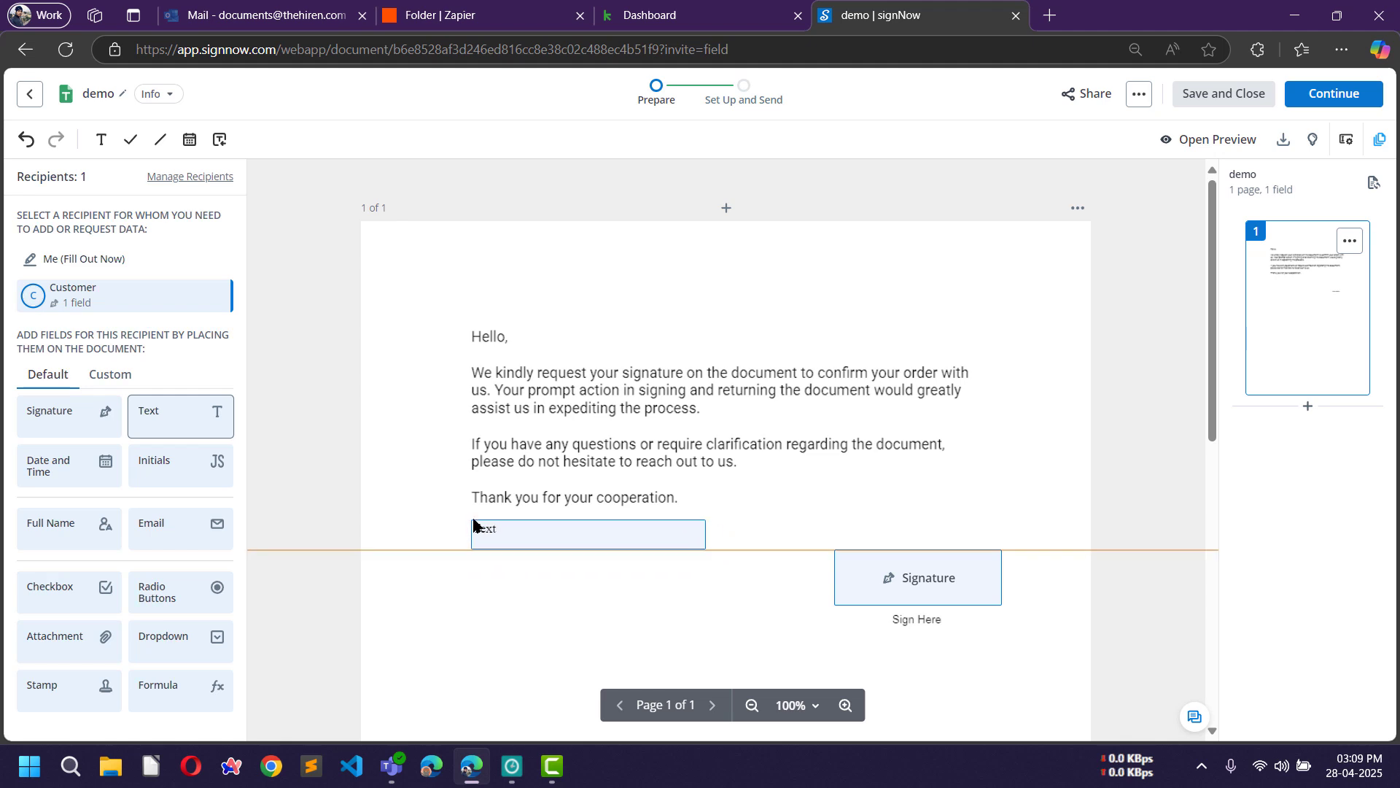
pyautogui.click(474, 524)
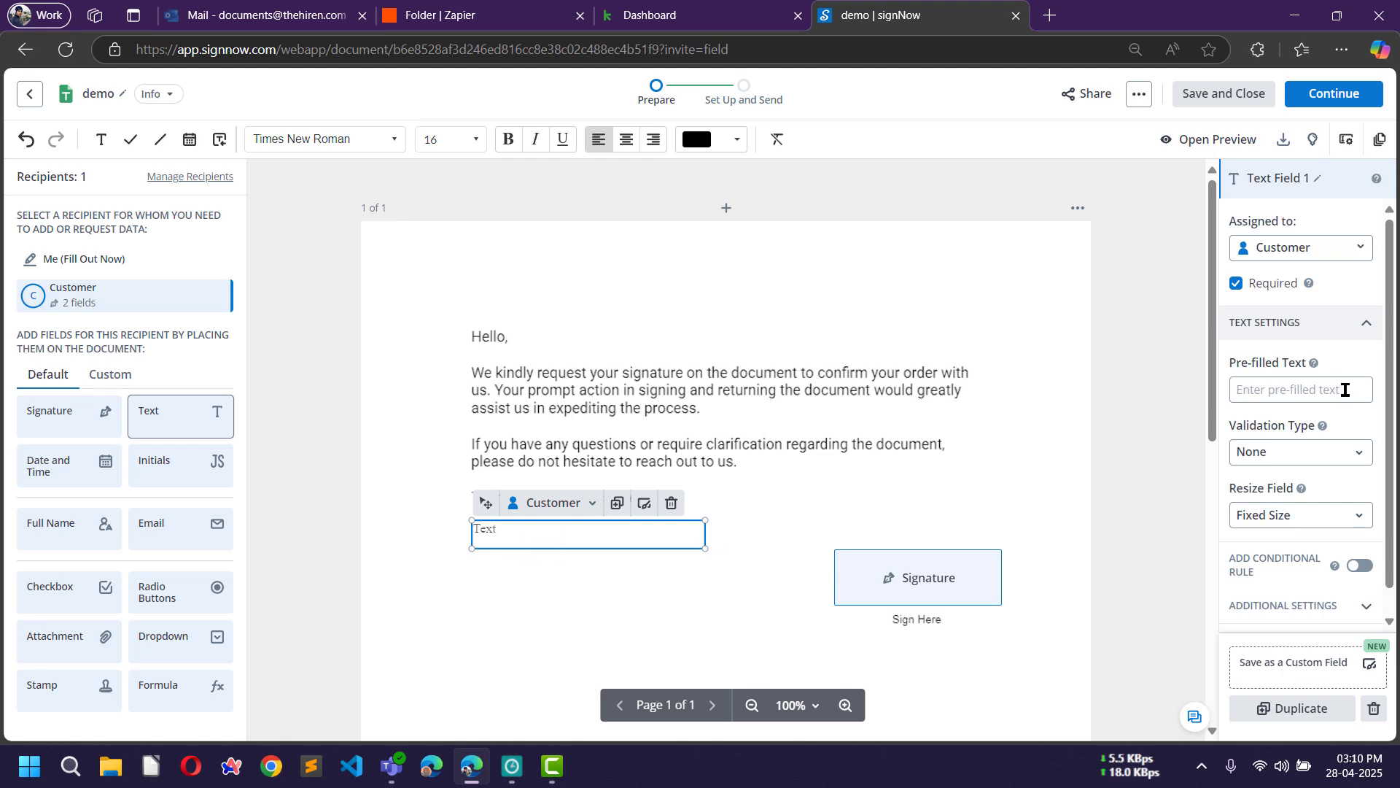
pyautogui.moveTo(1343, 390); pyautogui.dragTo(544, 549)
pyautogui.scroll(-1, 1295, 419)
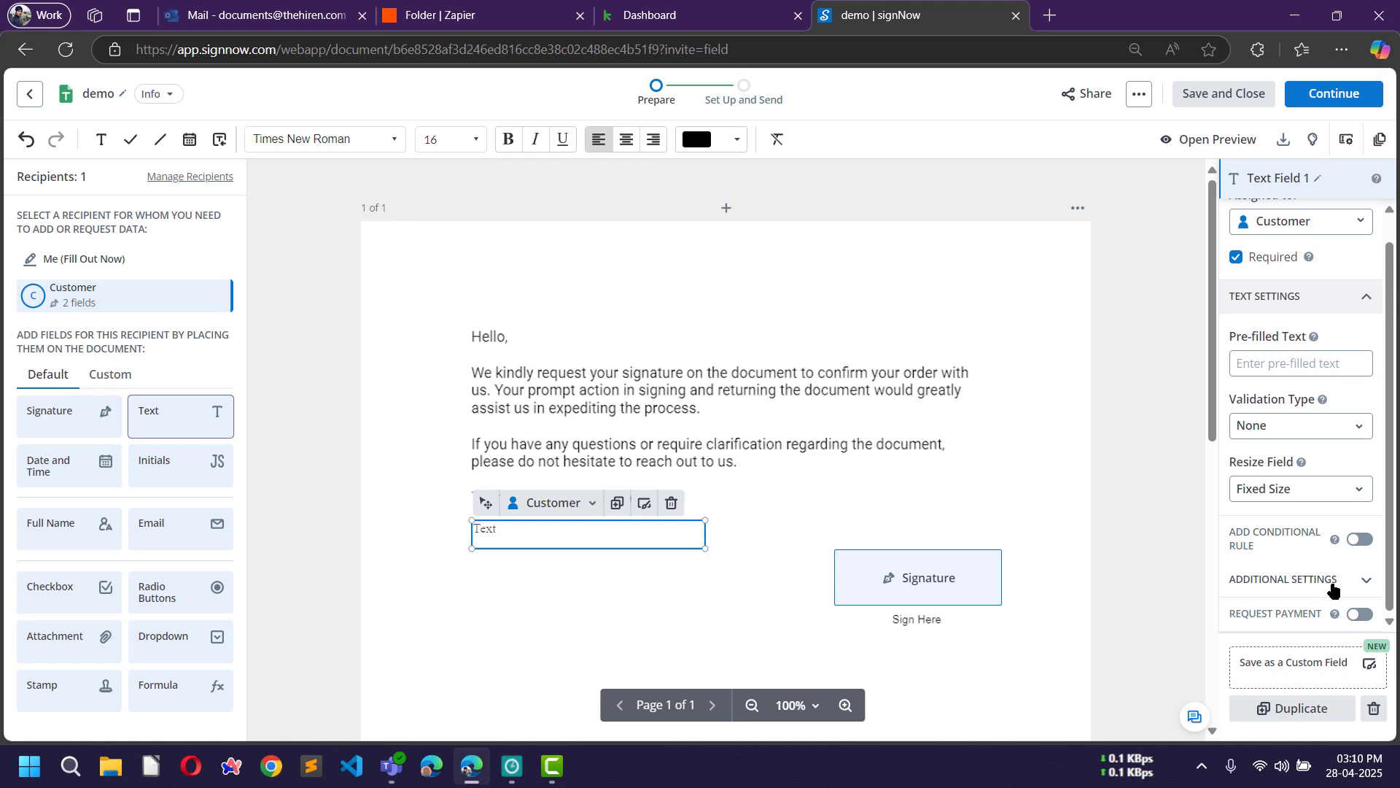
pyautogui.click(1289, 583)
pyautogui.scroll(-5, 1306, 453)
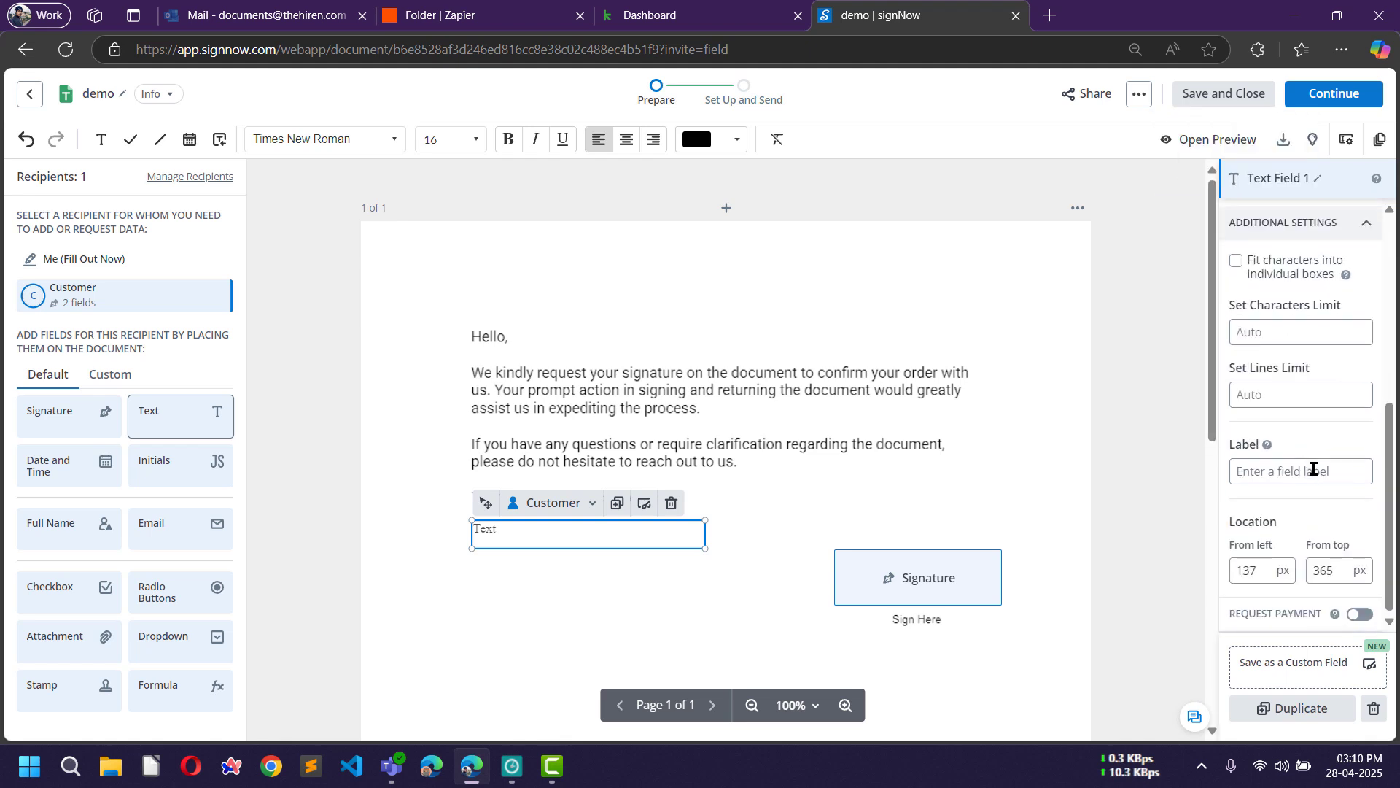
pyautogui.click(1282, 470)
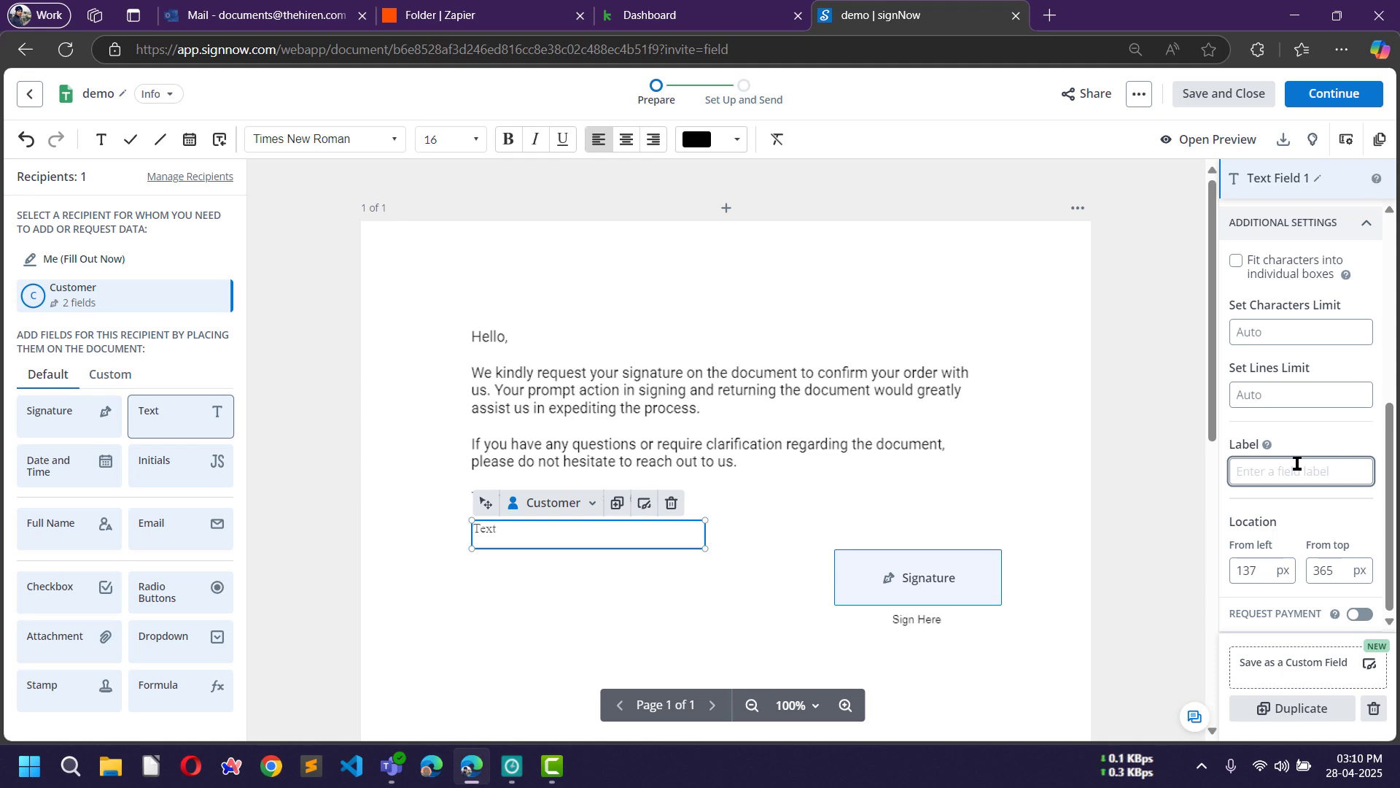
pyautogui.write('Customer')
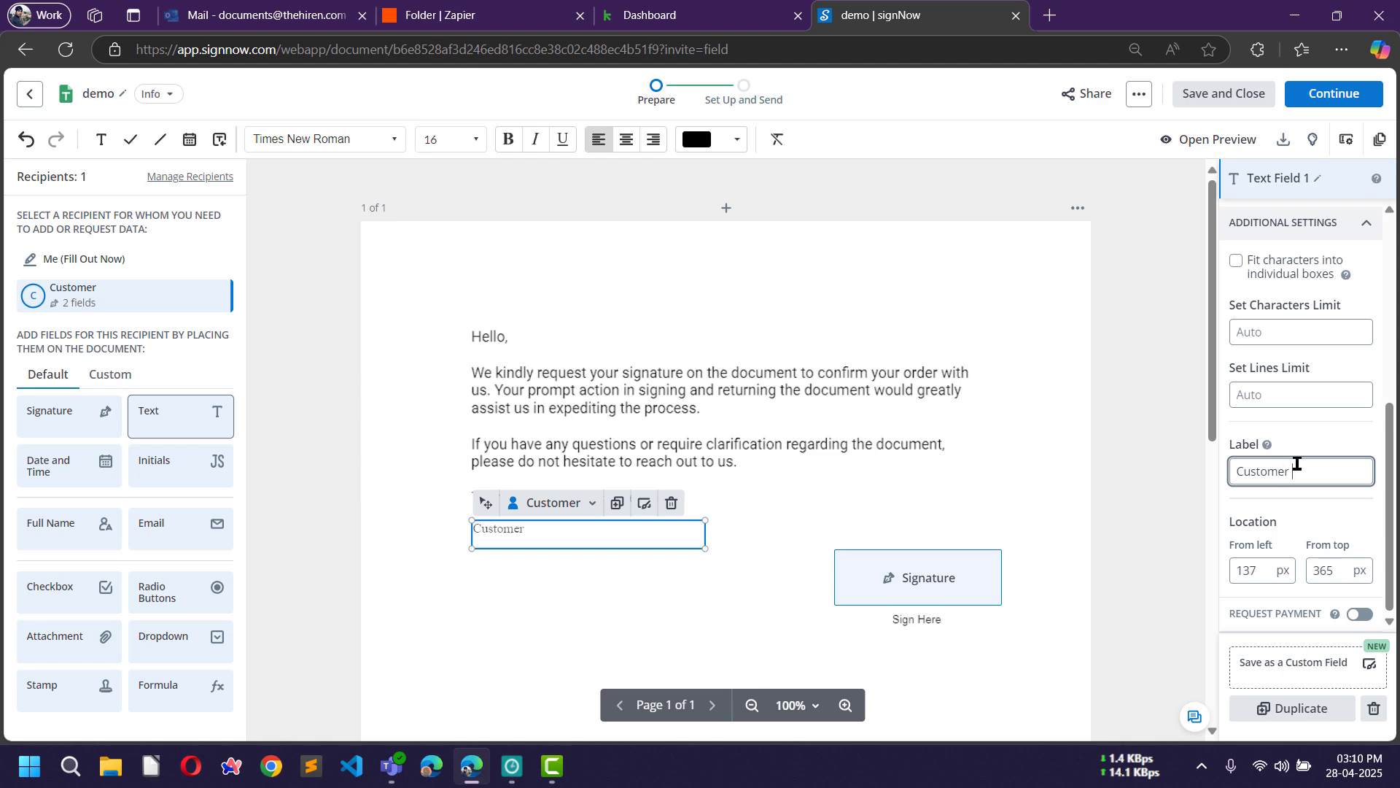
pyautogui.press('BackSpace')
pyautogui.press('BackSpace')
pyautogui.press('BackSpace')
pyautogui.press('BackSpace')
pyautogui.press('BackSpace')
pyautogui.press('BackSpace')
pyautogui.press('BackSpace')
pyautogui.press('BackSpace')
pyautogui.press('BackSpace')
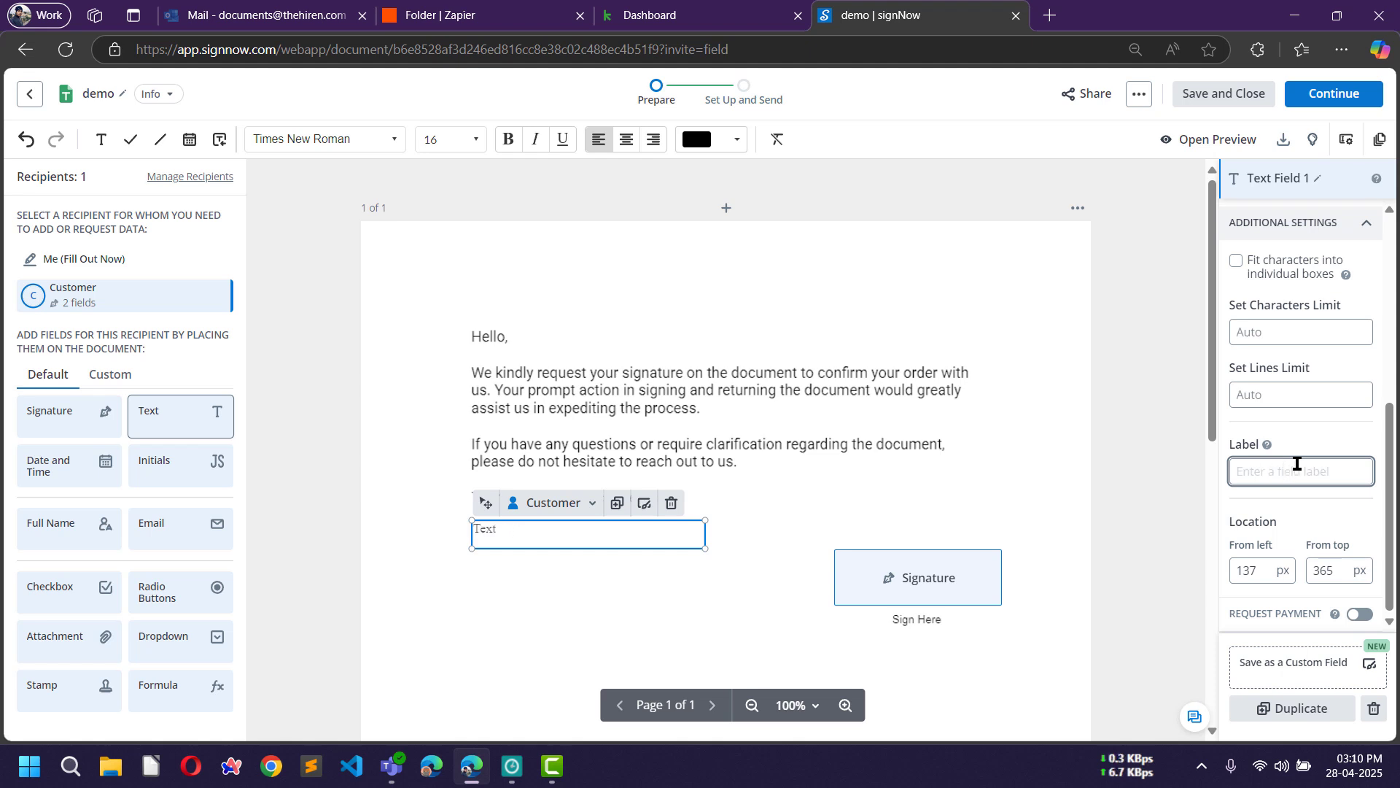
# Label the text field Name.
pyautogui.write('Name')
pyautogui.moveTo(188, 423)
pyautogui.mouseDown()
pyautogui.moveTo(148, 430)
pyautogui.moveTo(254, 544)
pyautogui.moveTo(203, 546)
pyautogui.moveTo(153, 416)
pyautogui.moveTo(200, 429)
pyautogui.mouseUp()
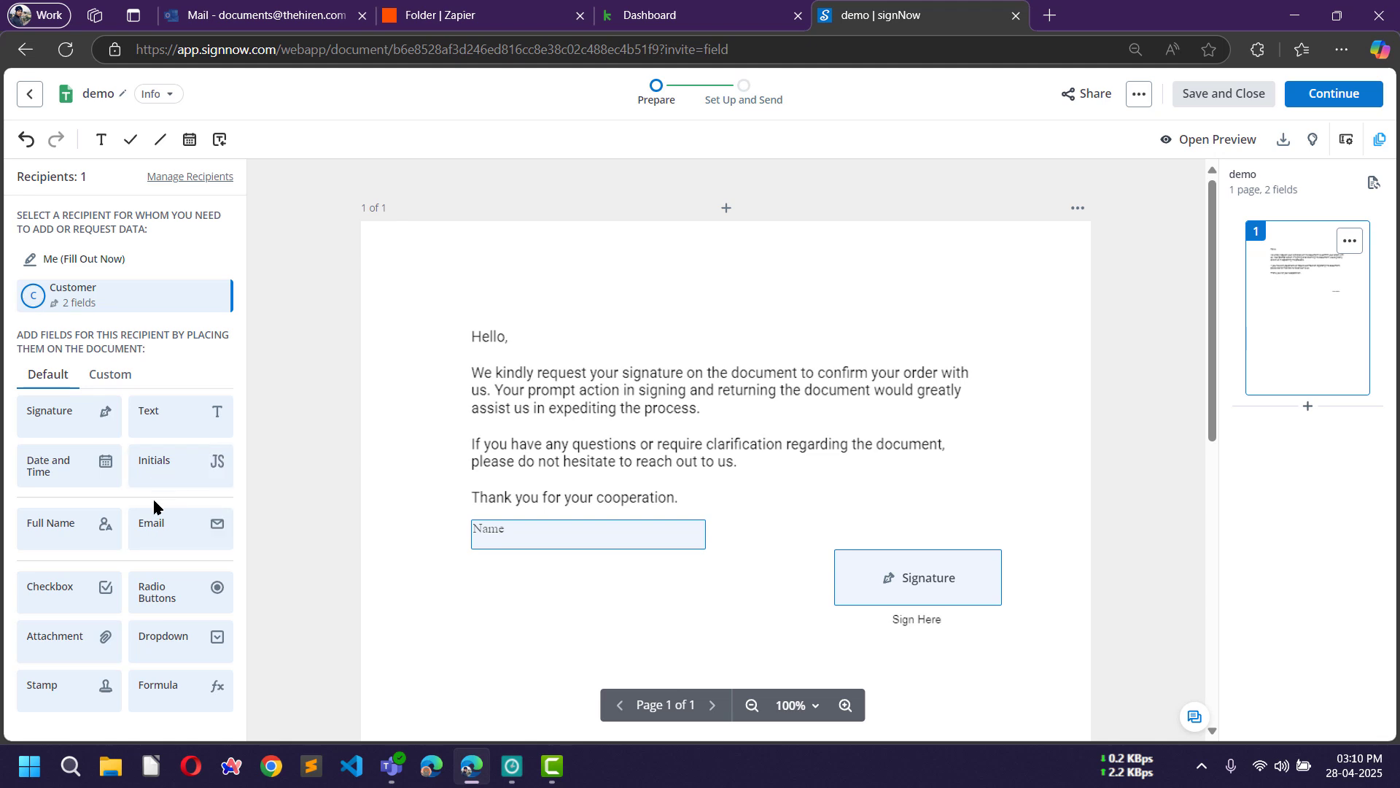
# Add an Email field below the Name field, matching its width, and label it Email.
pyautogui.moveTo(154, 530); pyautogui.dragTo(473, 569)
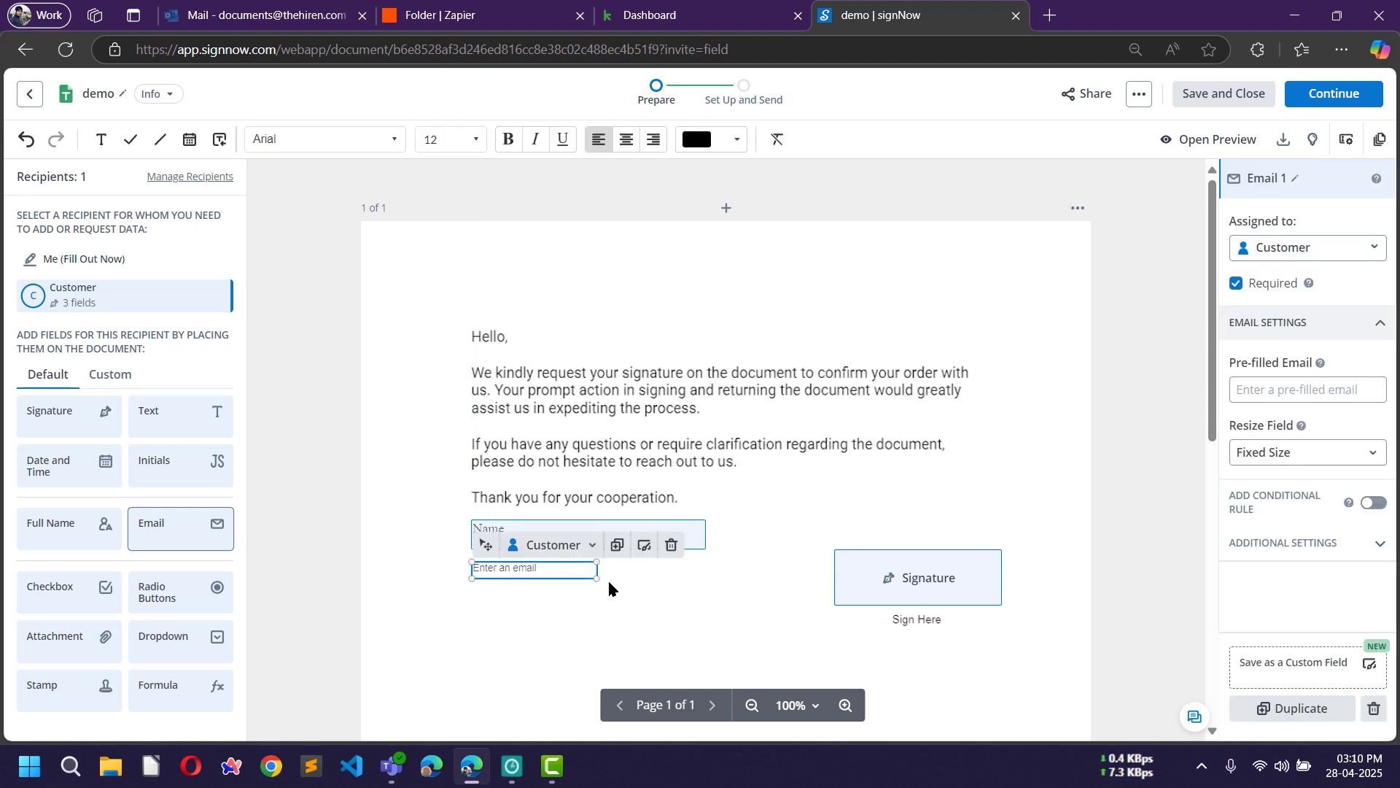
pyautogui.moveTo(597, 578)
pyautogui.mouseDown()
pyautogui.moveTo(751, 578)
pyautogui.moveTo(706, 583)
pyautogui.mouseUp()
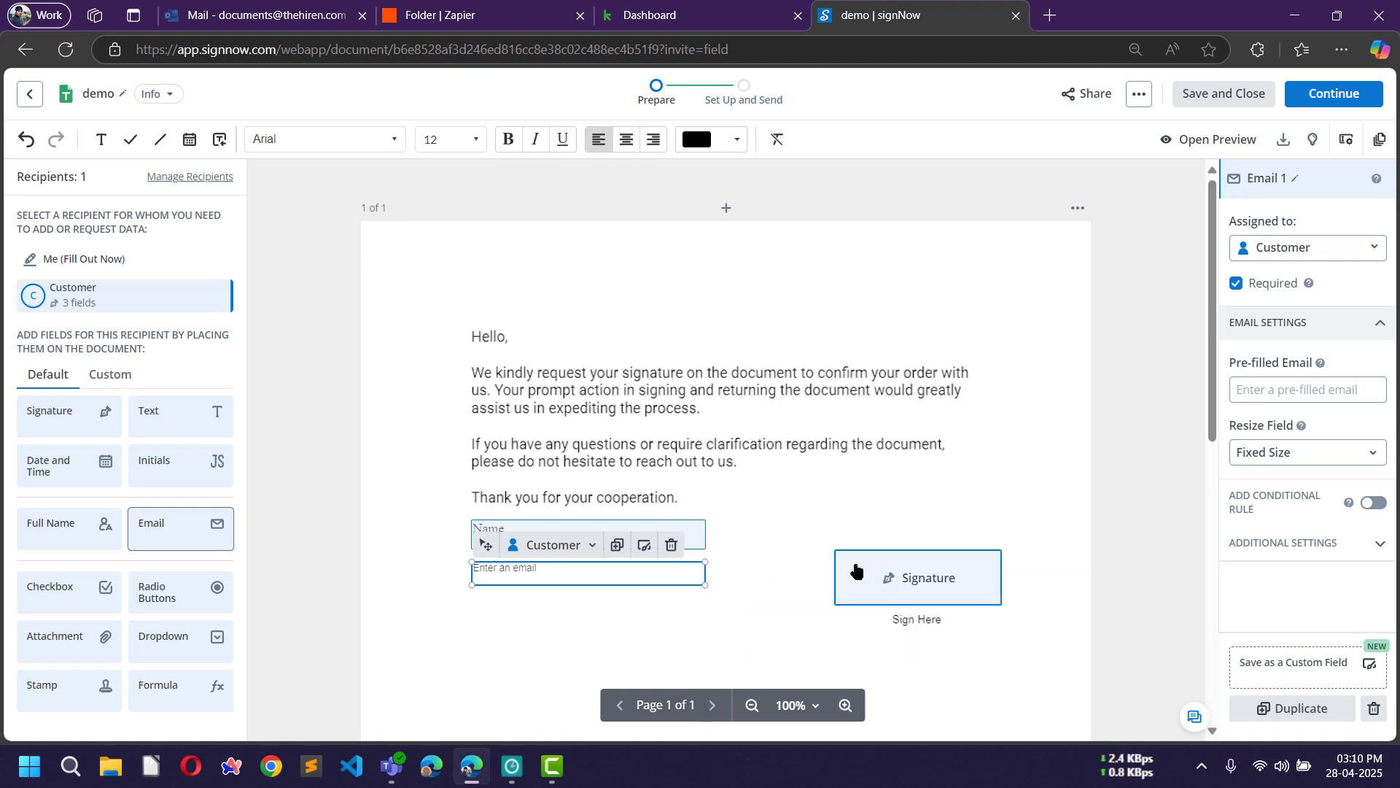
pyautogui.click(1353, 546)
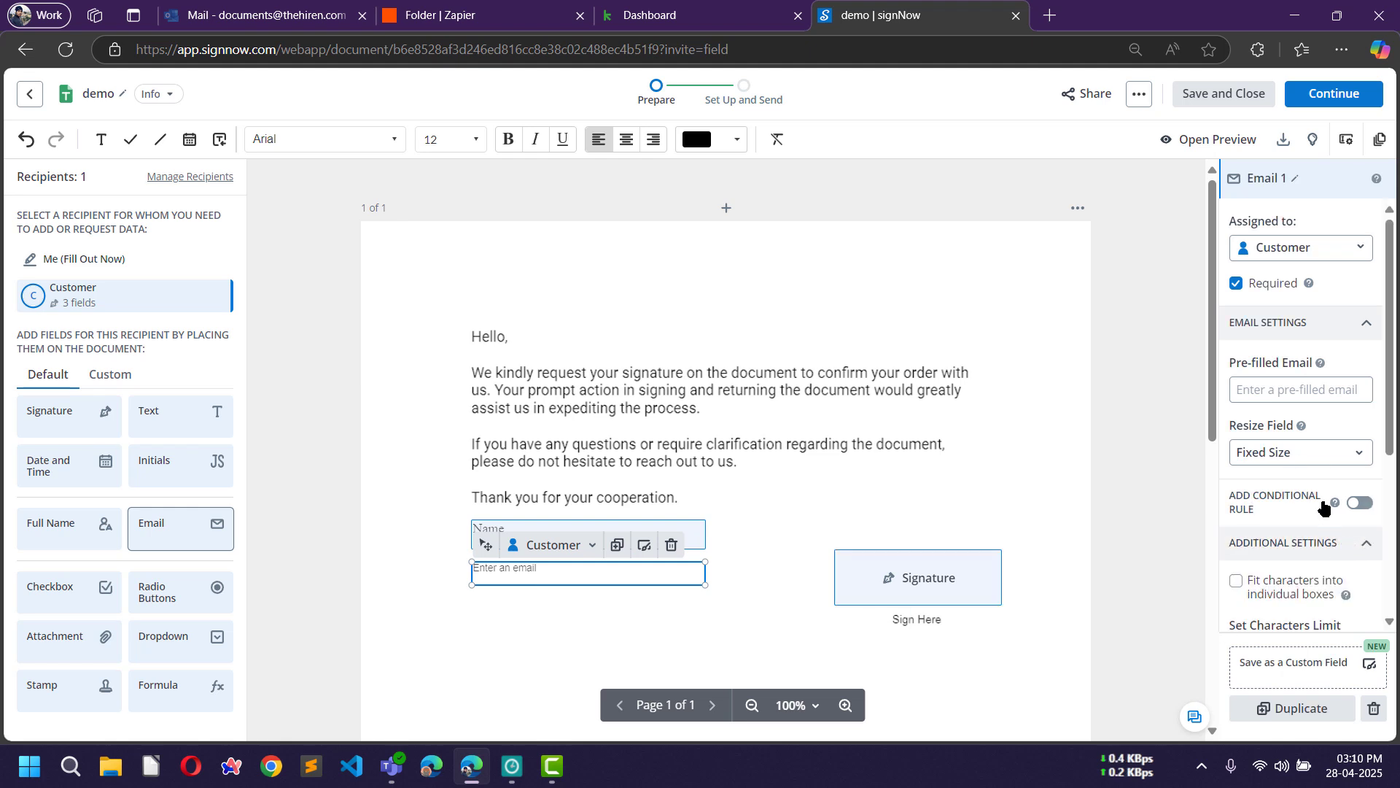
pyautogui.scroll(-4, 1325, 505)
pyautogui.click(1312, 502)
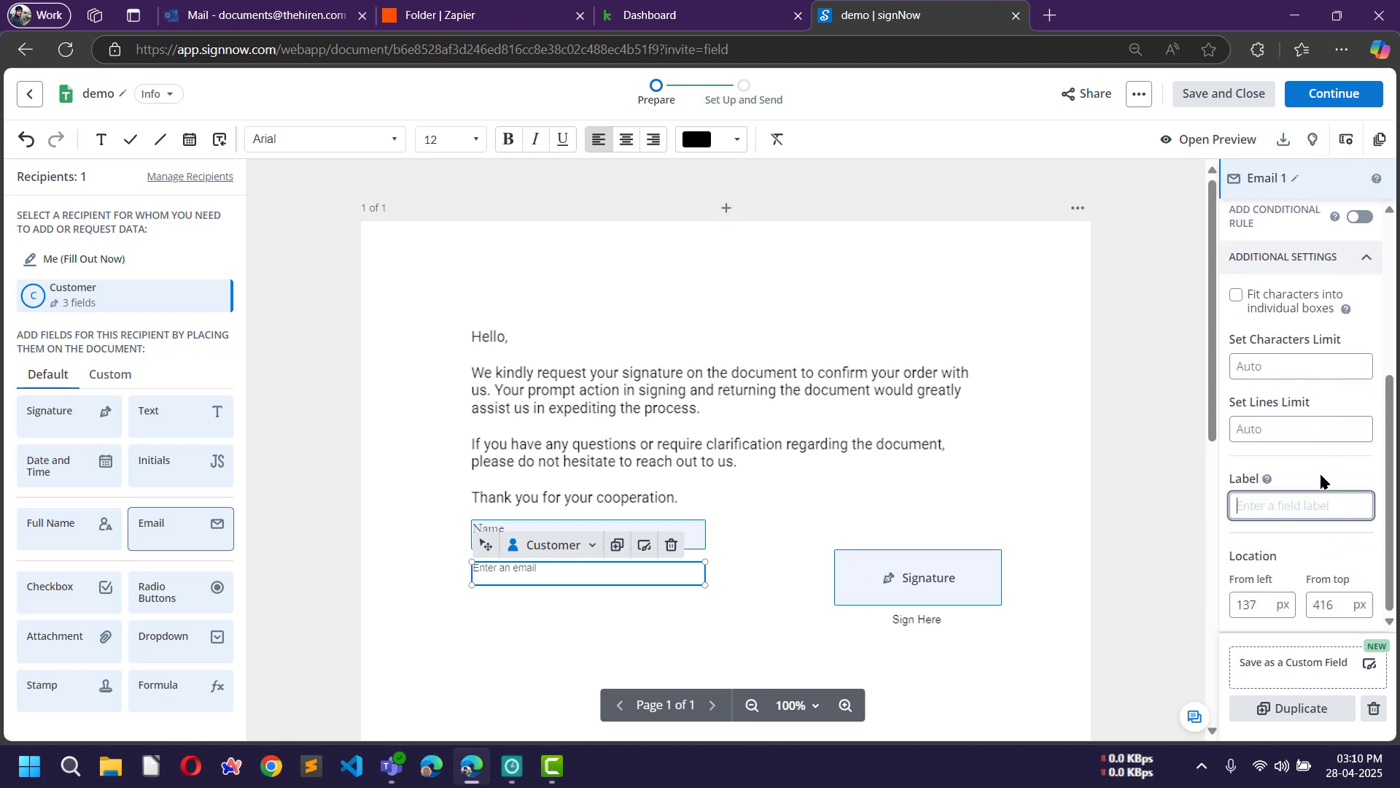
pyautogui.write('Email')
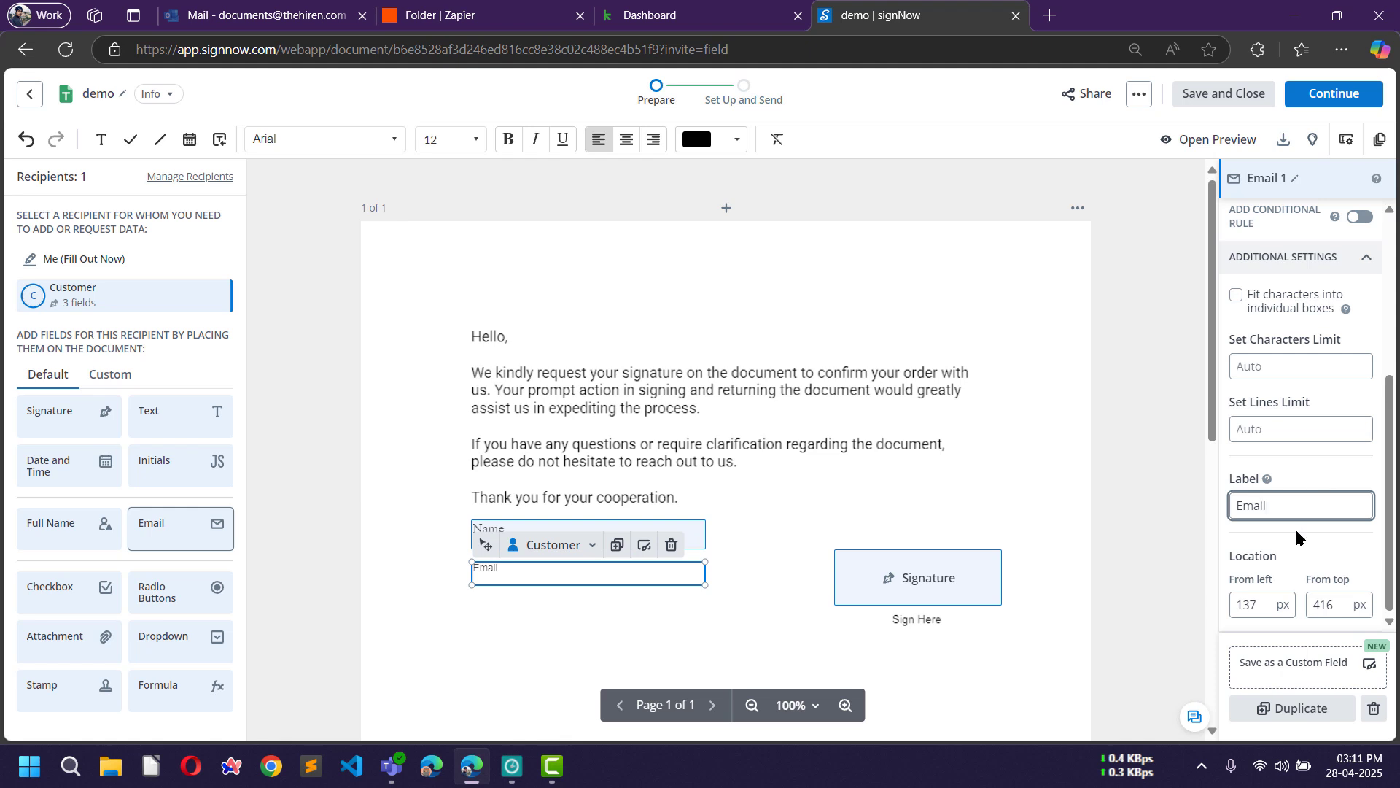
pyautogui.click(179, 523)
# Place a Date and Time field for Customer directly below the Email field.
pyautogui.scroll(-3, 598, 478)
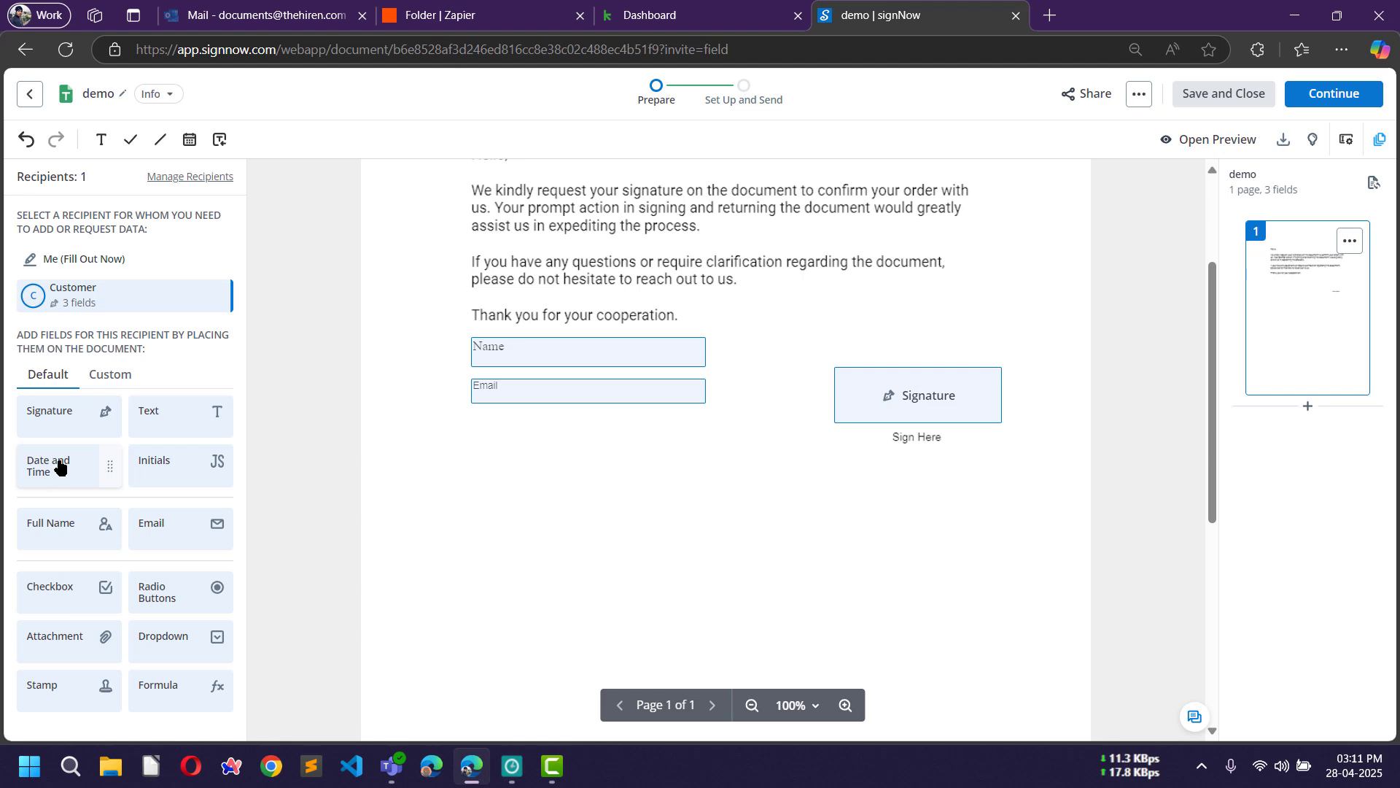
pyautogui.moveTo(60, 467); pyautogui.dragTo(504, 441)
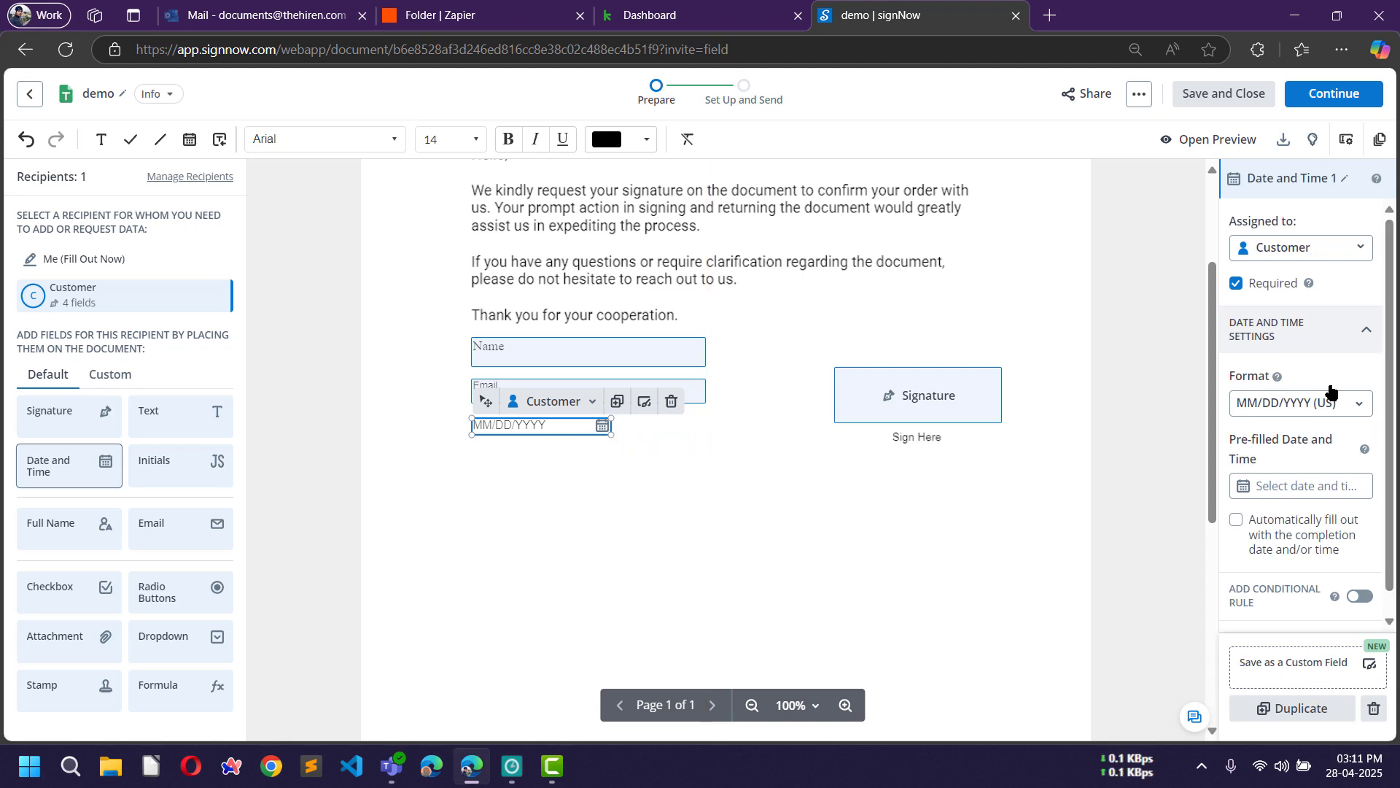
pyautogui.moveTo(1311, 285)
# Set the date field to fill out automatically with the completion date and/or time.
pyautogui.click(1321, 405)
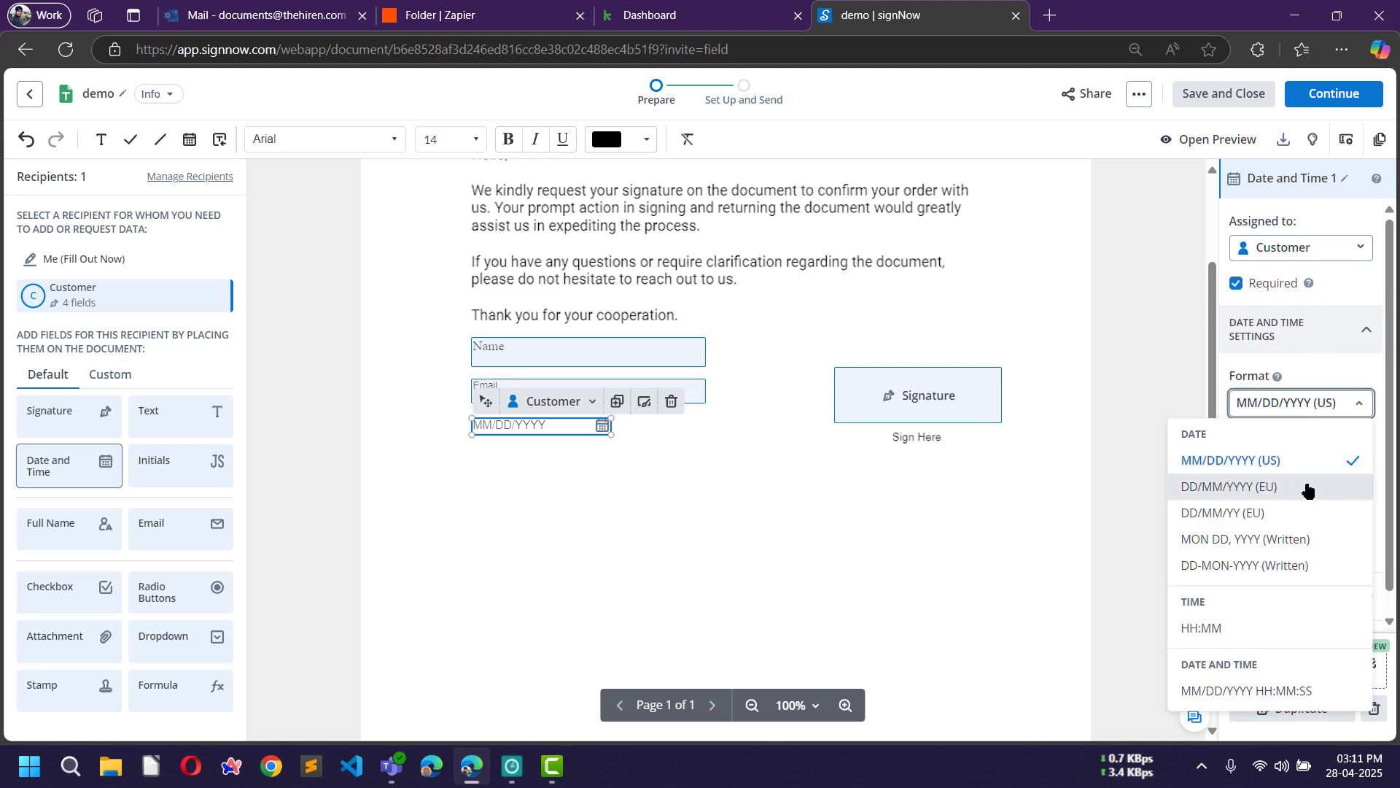
pyautogui.click(1341, 327)
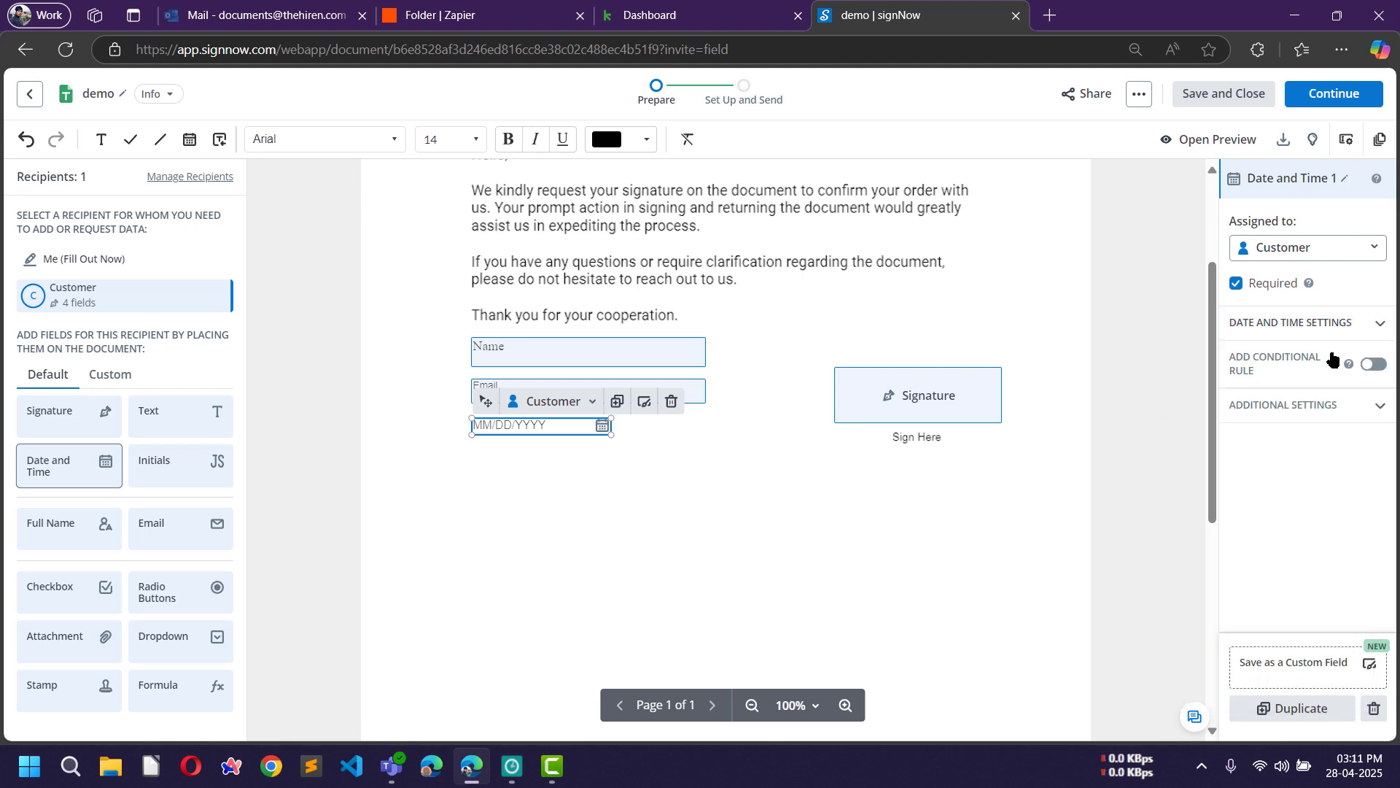
pyautogui.click(1302, 410)
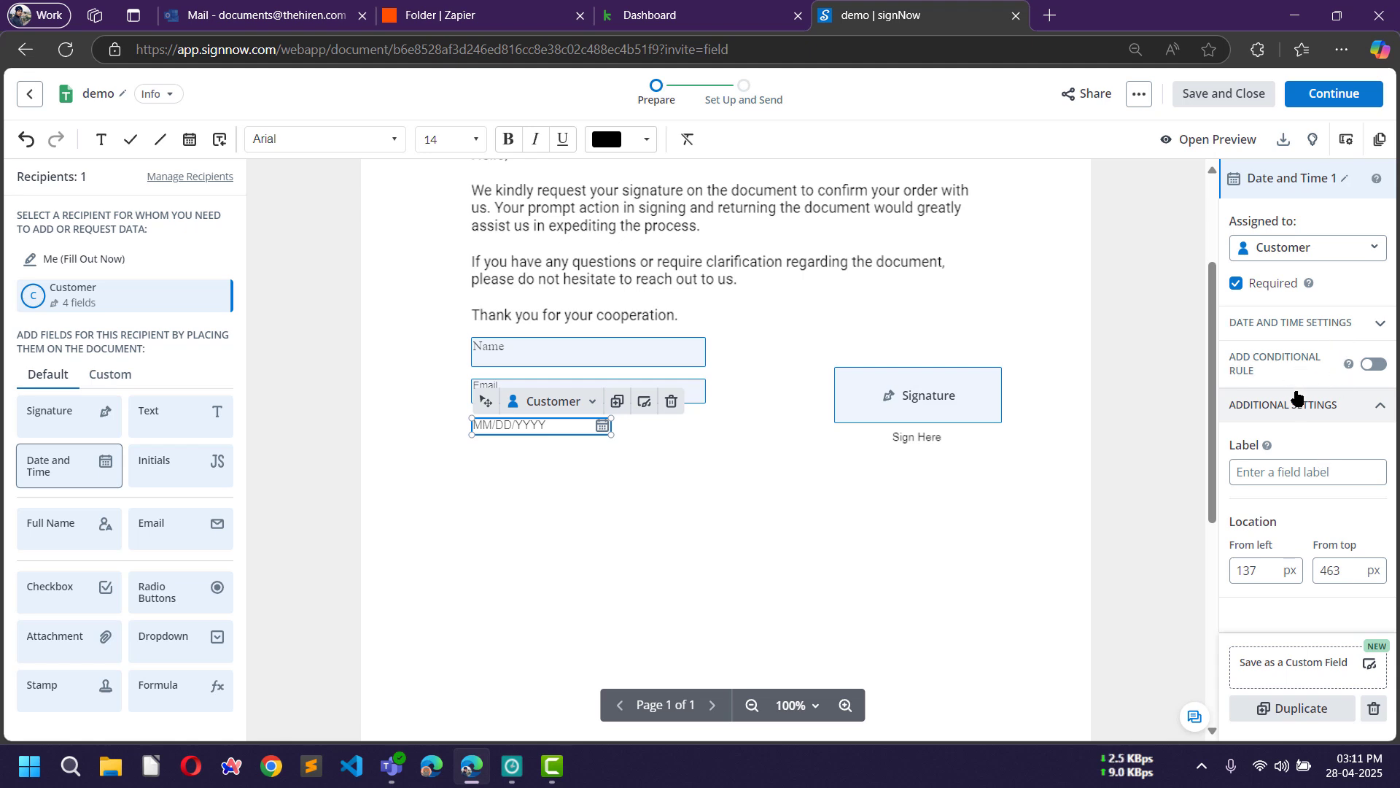
pyautogui.click(1264, 330)
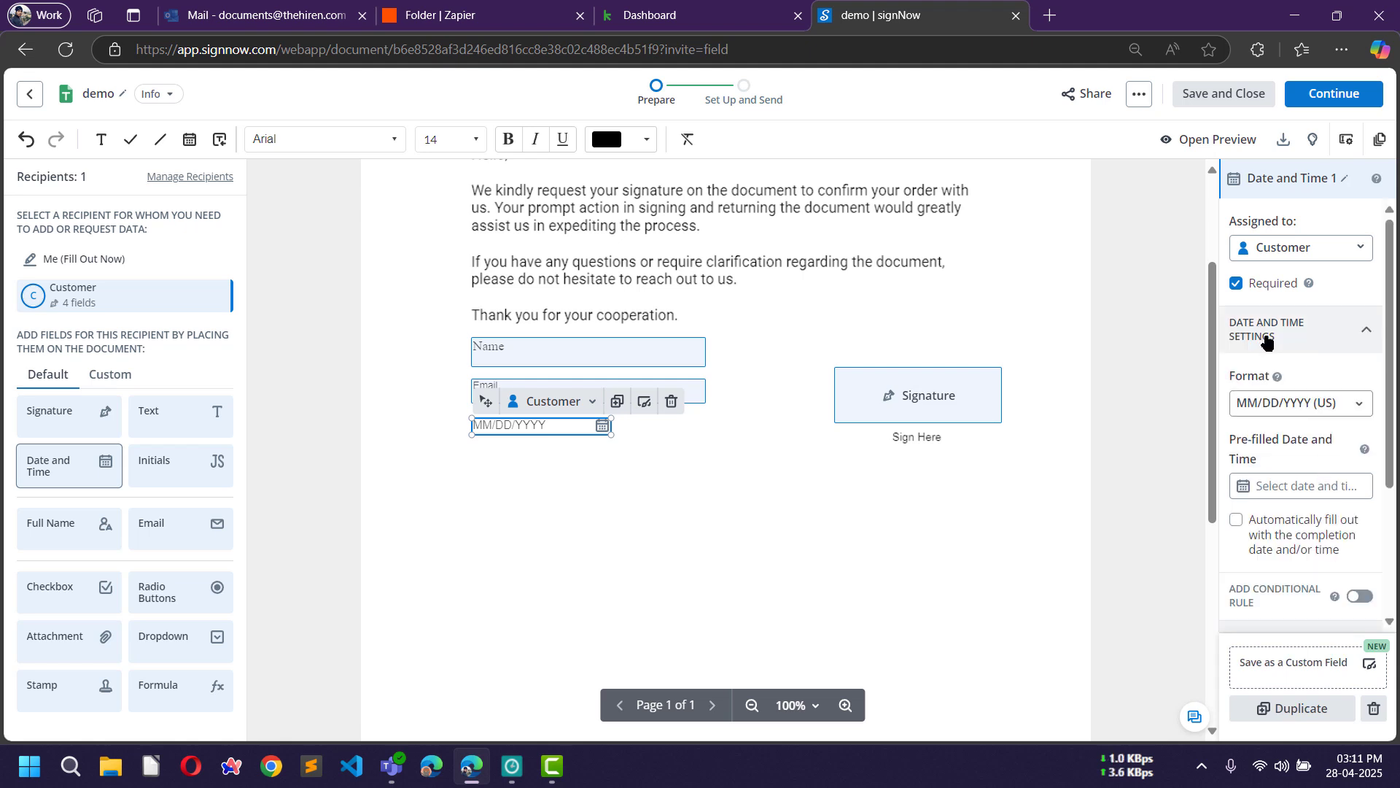
pyautogui.scroll(-1, 1315, 387)
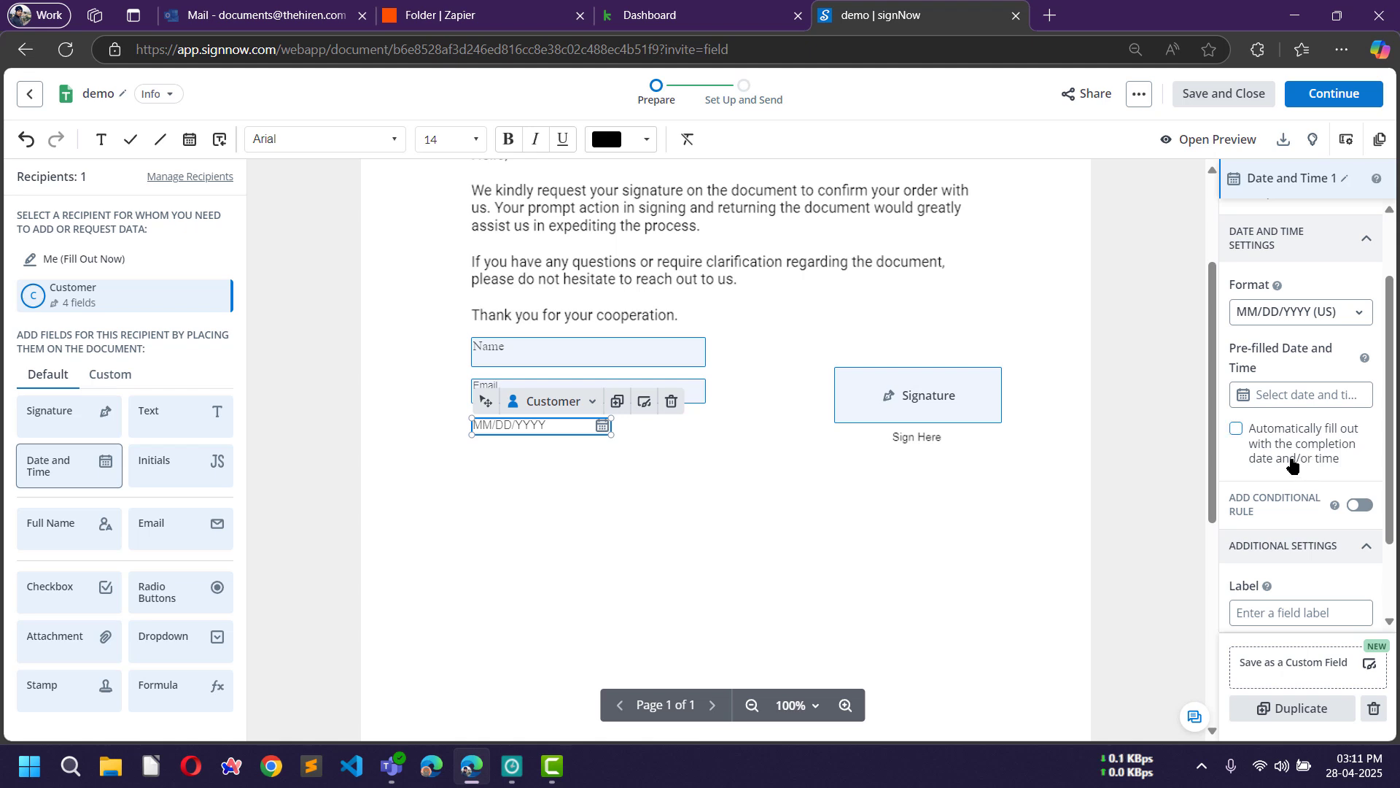
pyautogui.click(1308, 447)
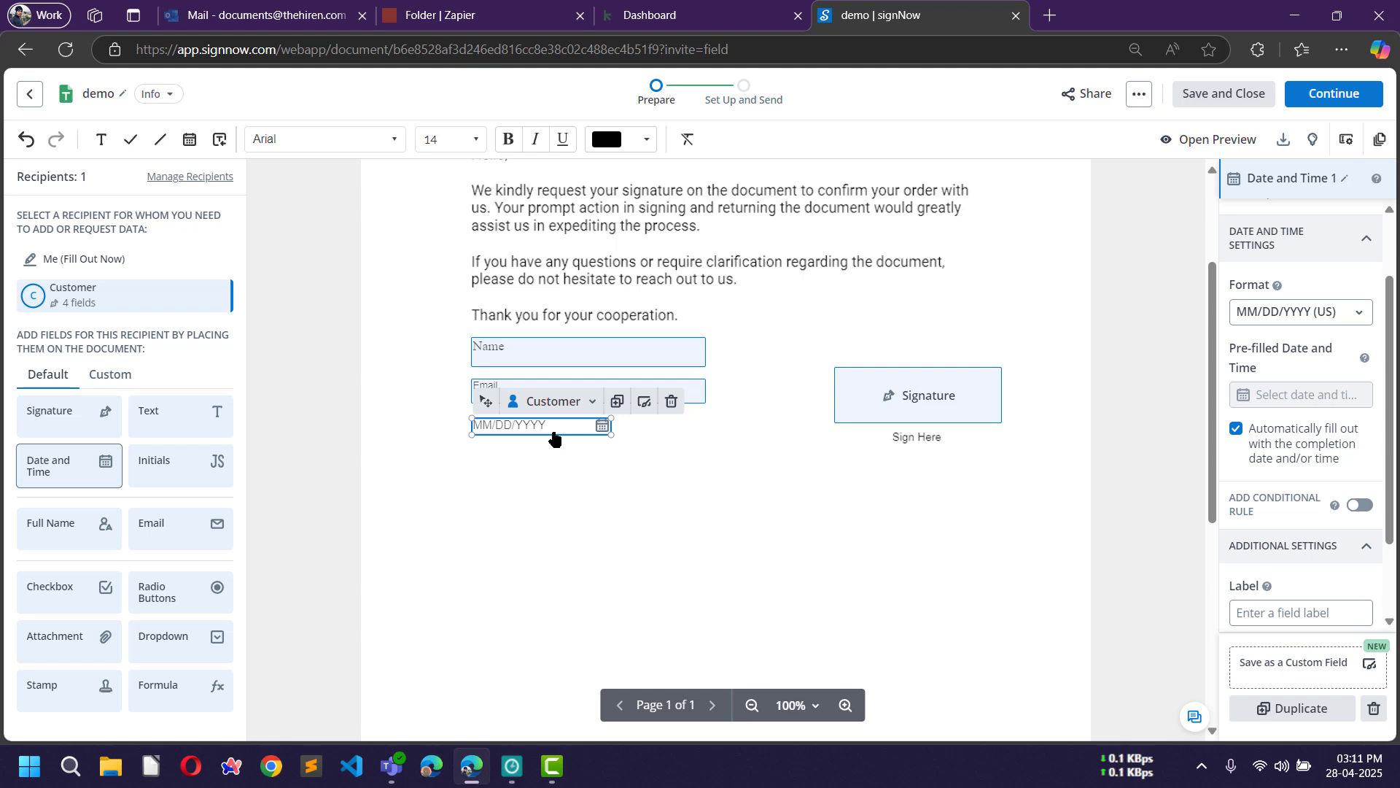
# Save and close the demo template and rename it Customer in the template list.
pyautogui.scroll(3, 781, 447)
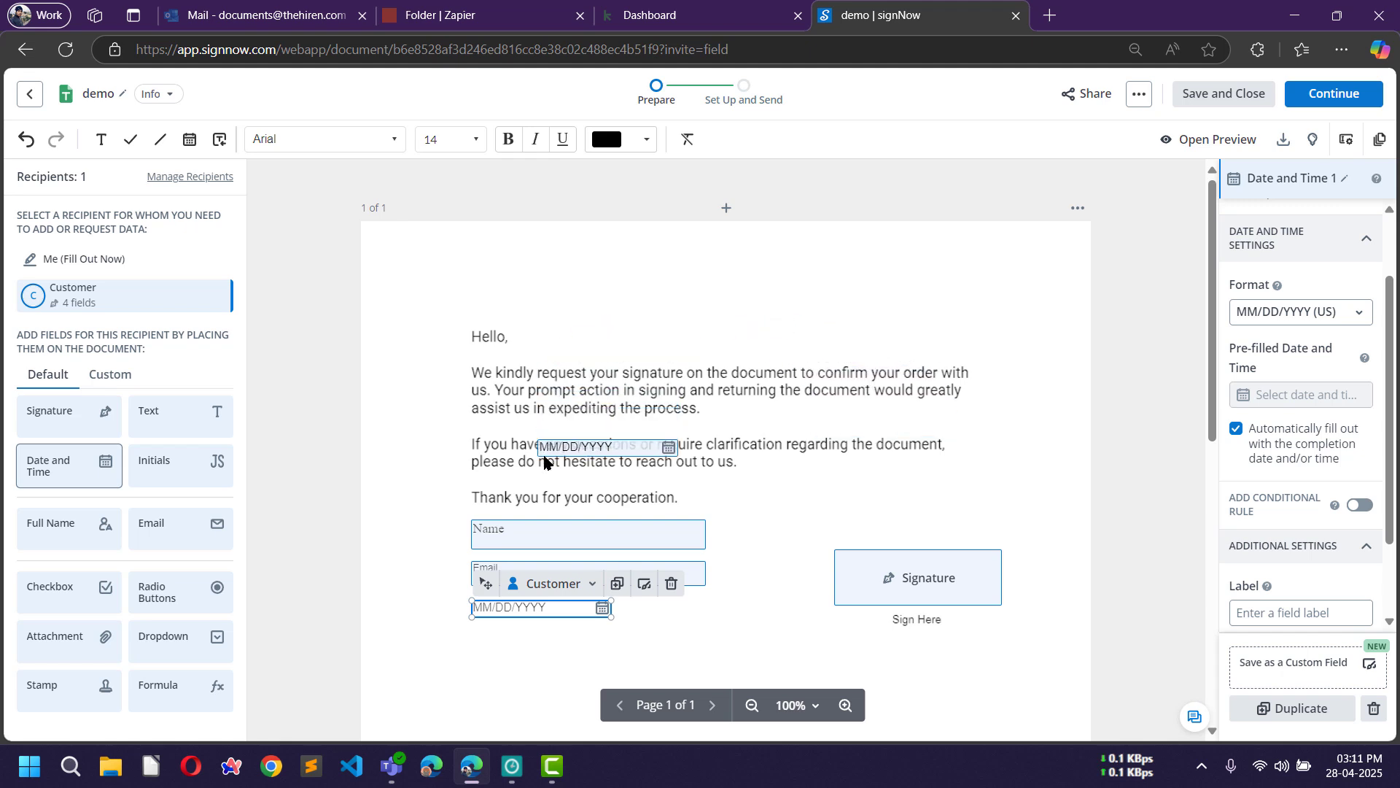
pyautogui.click(1222, 99)
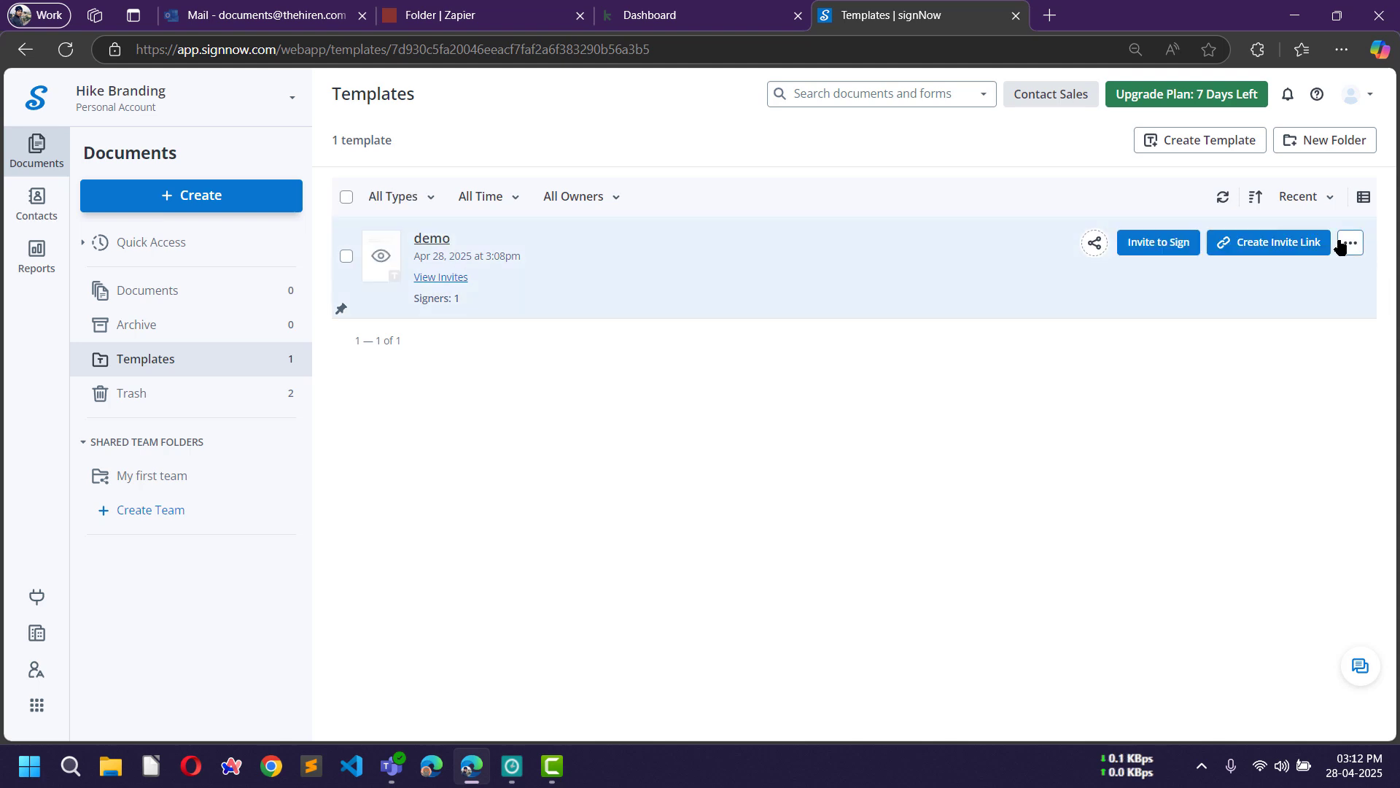
pyautogui.click(1351, 242)
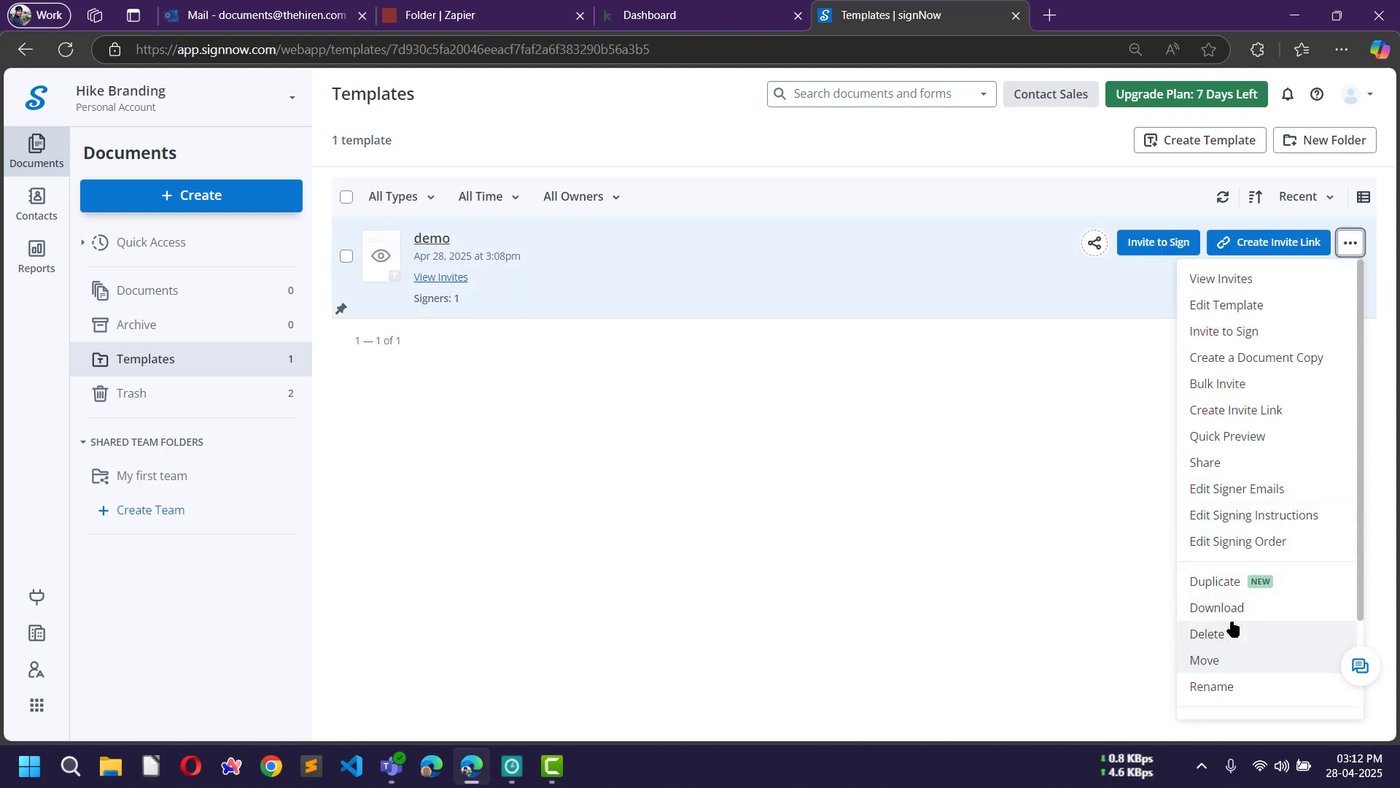
pyautogui.click(1212, 686)
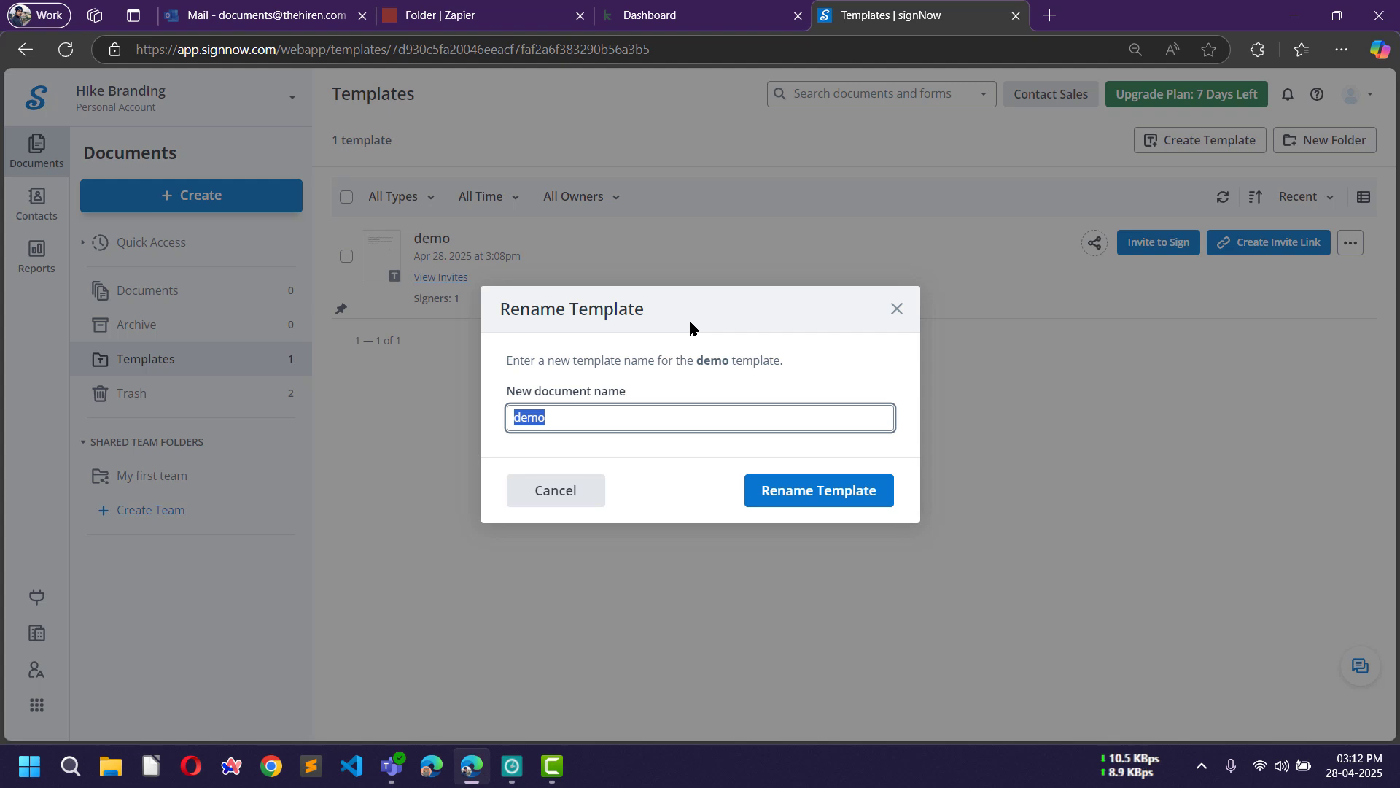
pyautogui.write('Demo')
pyautogui.hotkey('ctrl', 'a')
pyautogui.write('Customer C')
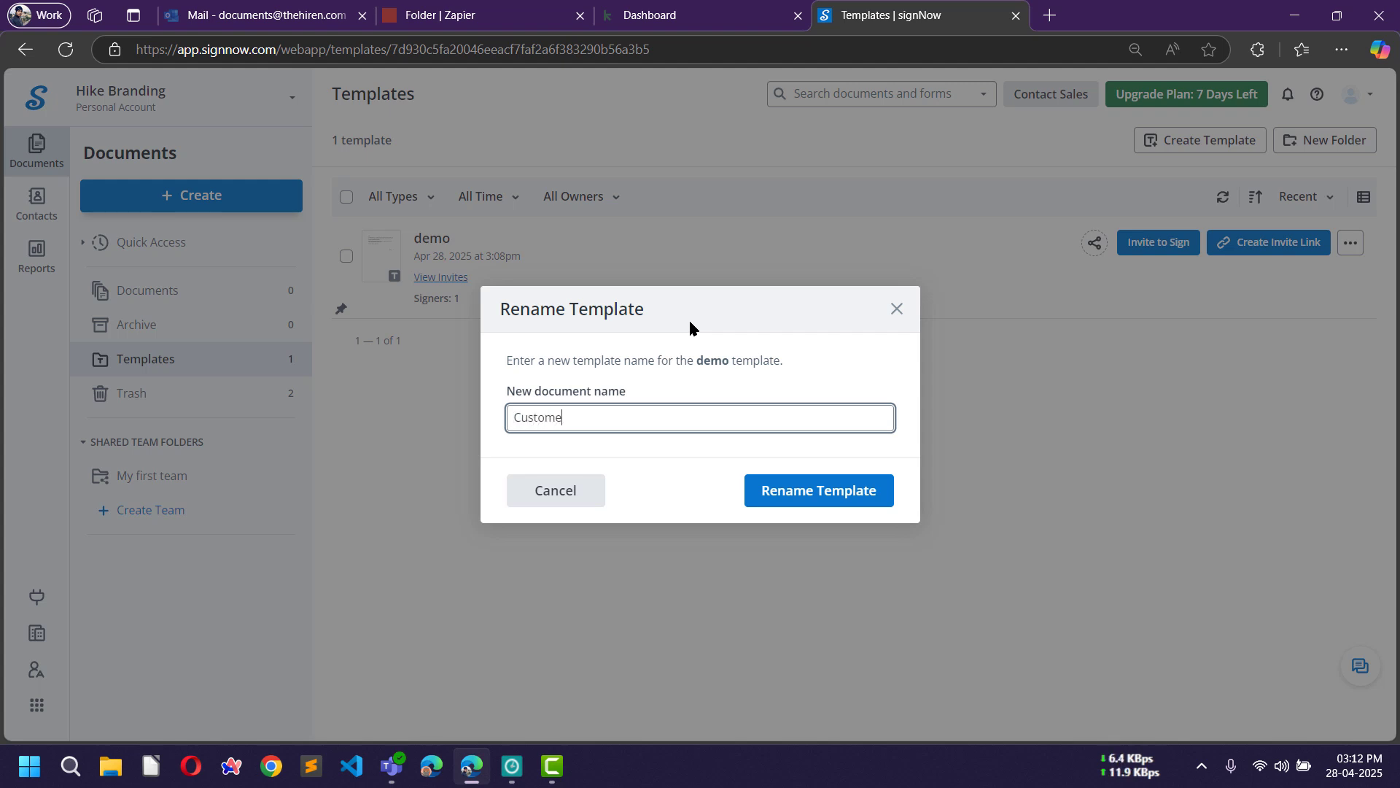
pyautogui.write('opy')
pyautogui.press('BackSpace')
pyautogui.press('BackSpace')
pyautogui.press('BackSpace')
pyautogui.press('BackSpace')
pyautogui.click(788, 491)
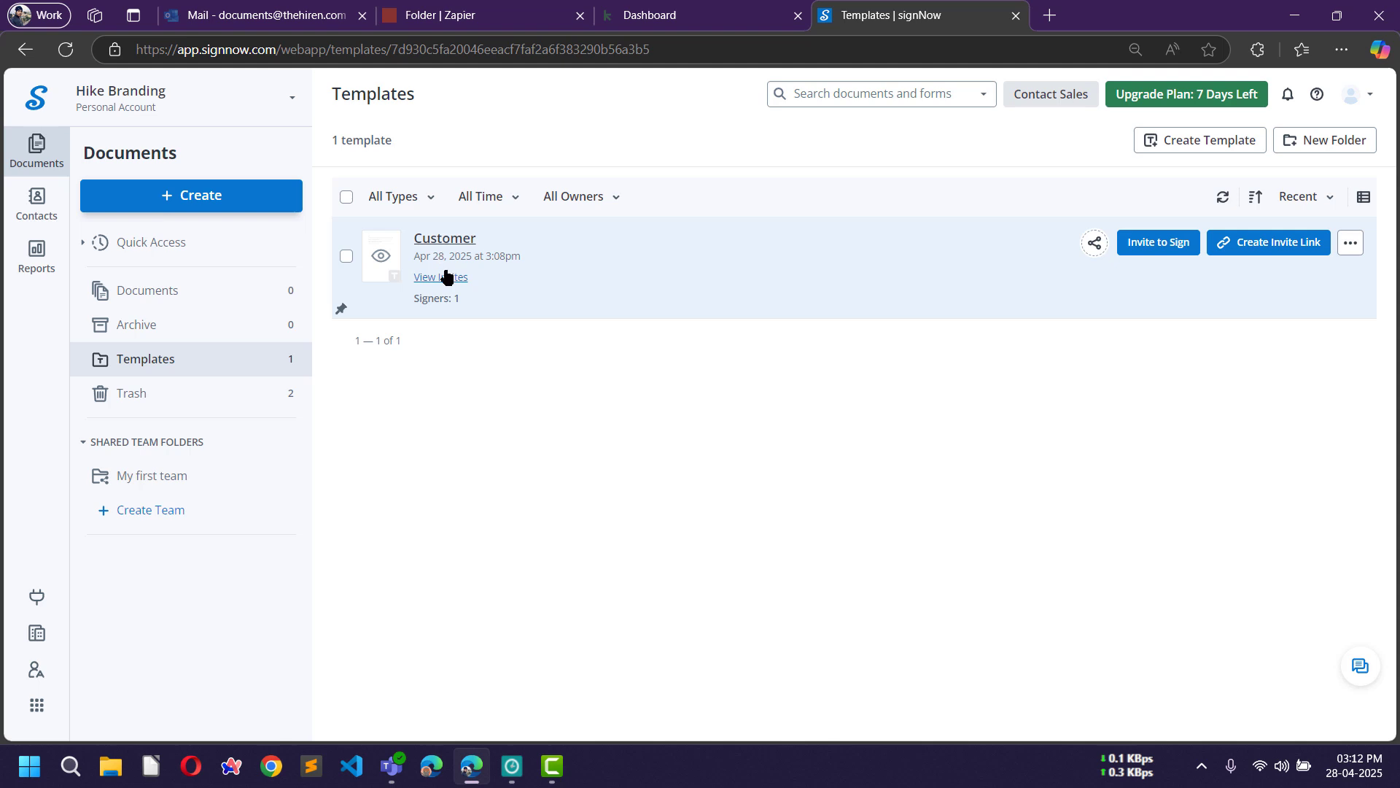
# Switch to Keap and create a new automation of your own in the Automation Builder.
pyautogui.click(683, 9)
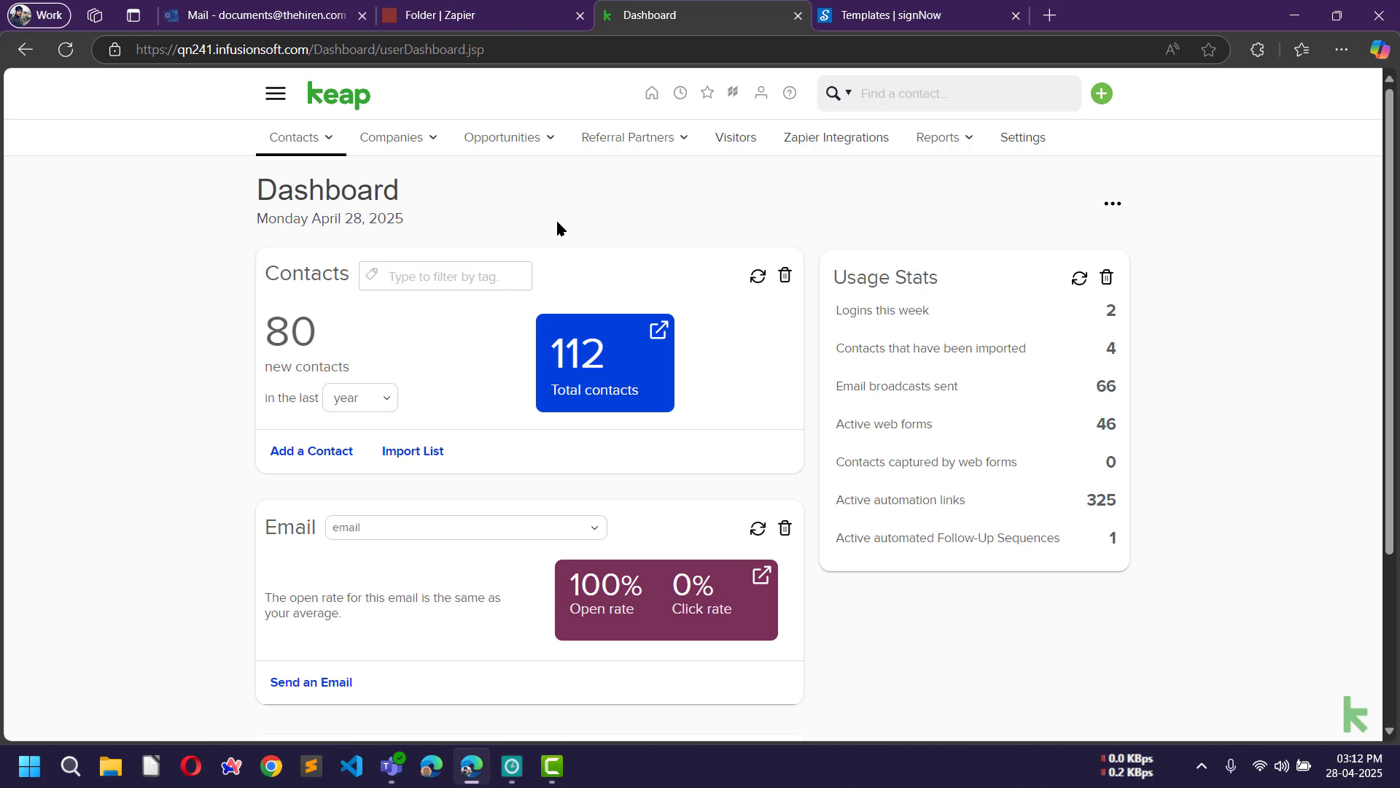
pyautogui.click(452, 9)
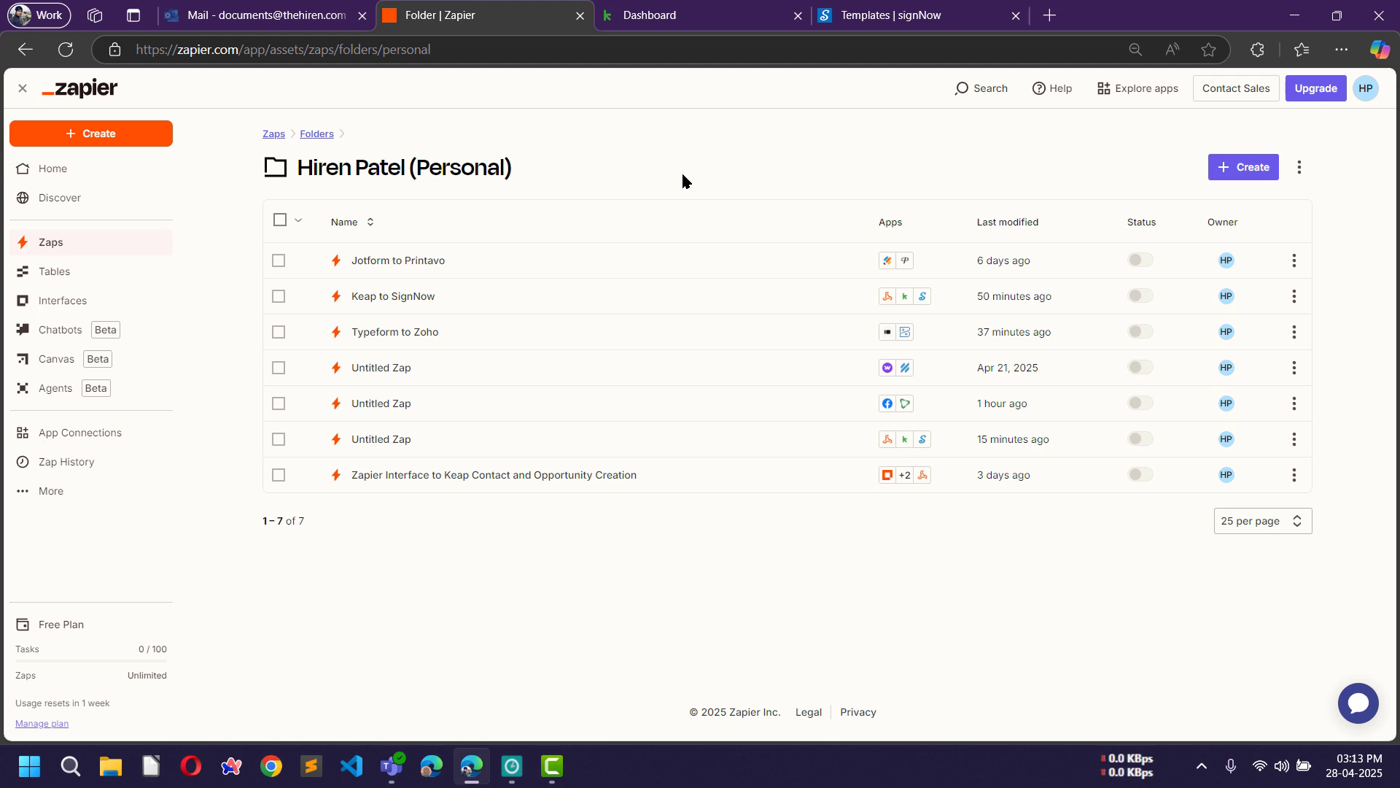
pyautogui.click(688, 6)
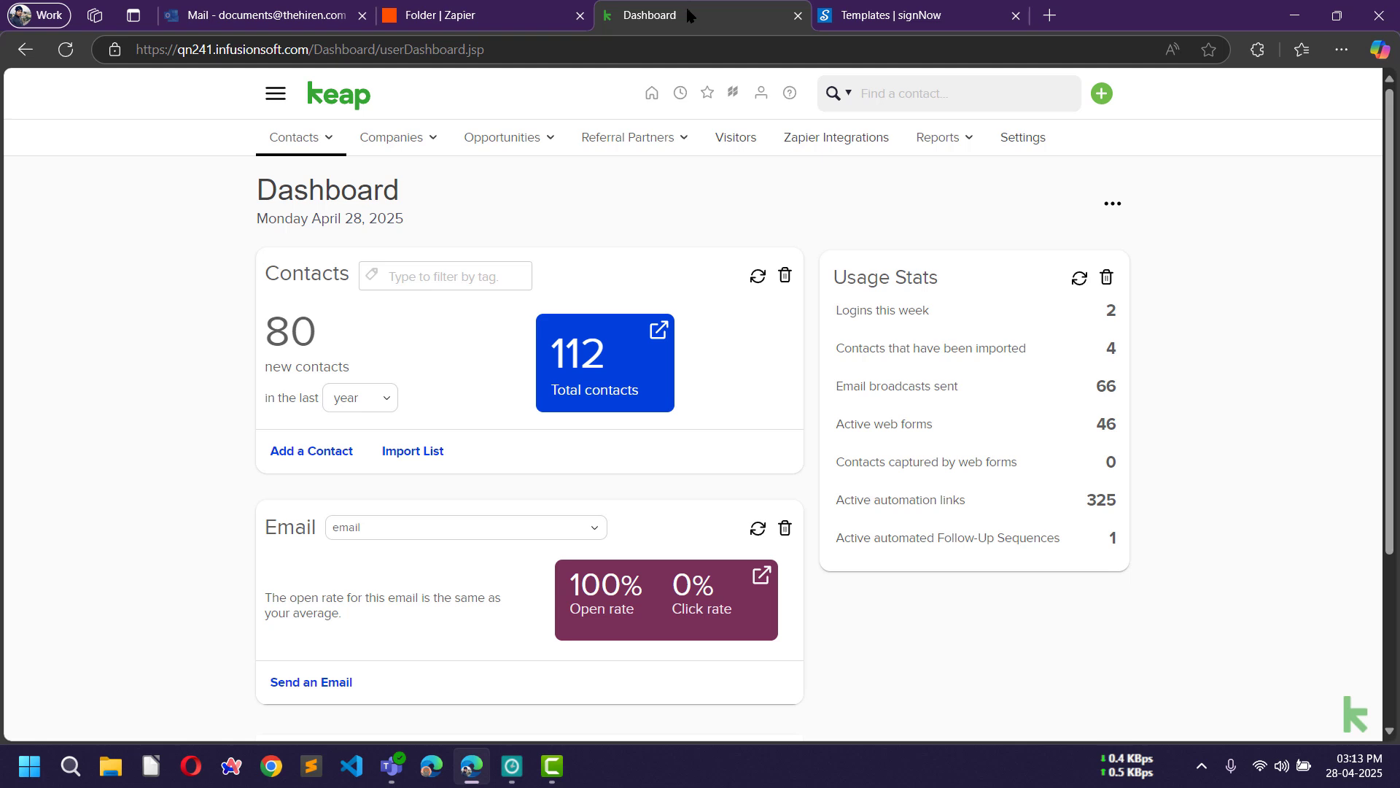
pyautogui.click(276, 94)
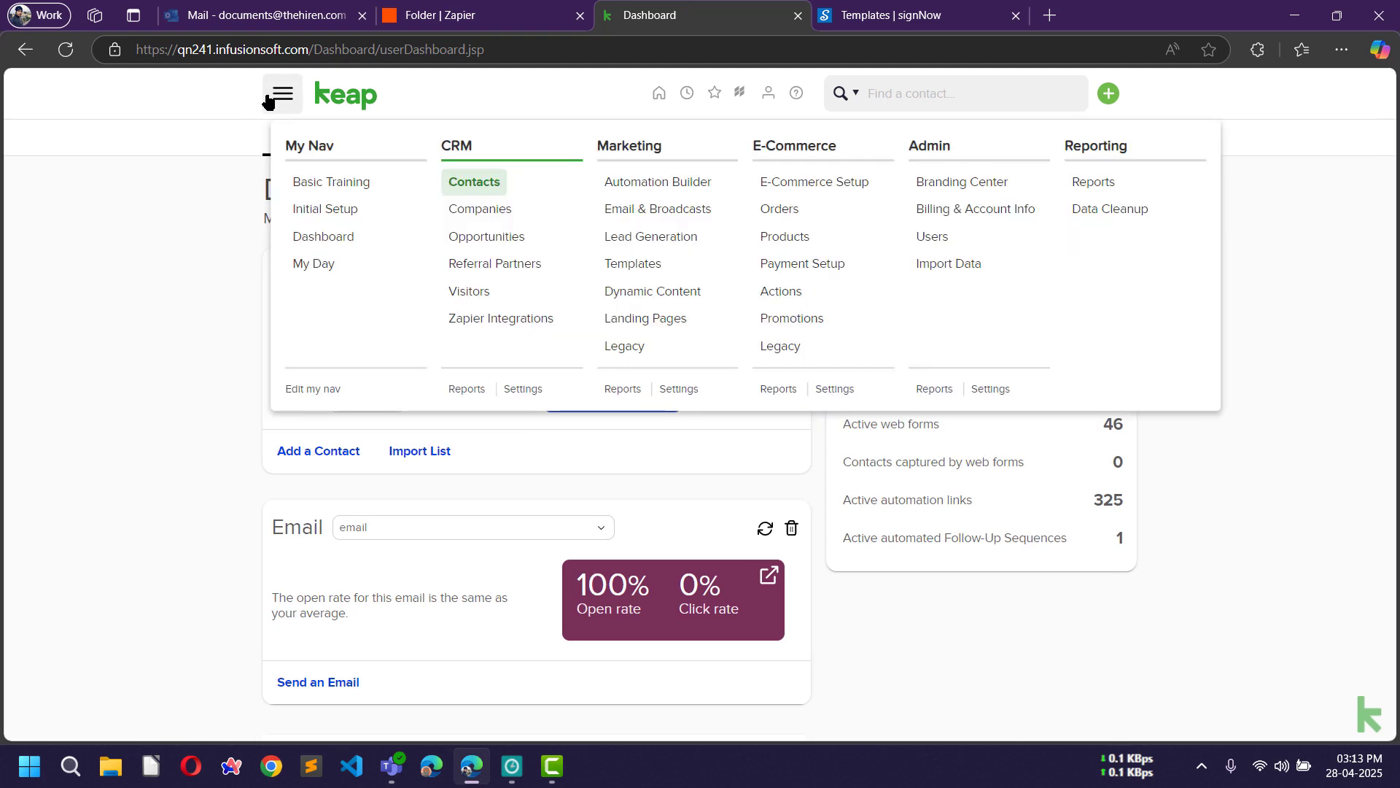
pyautogui.click(640, 187)
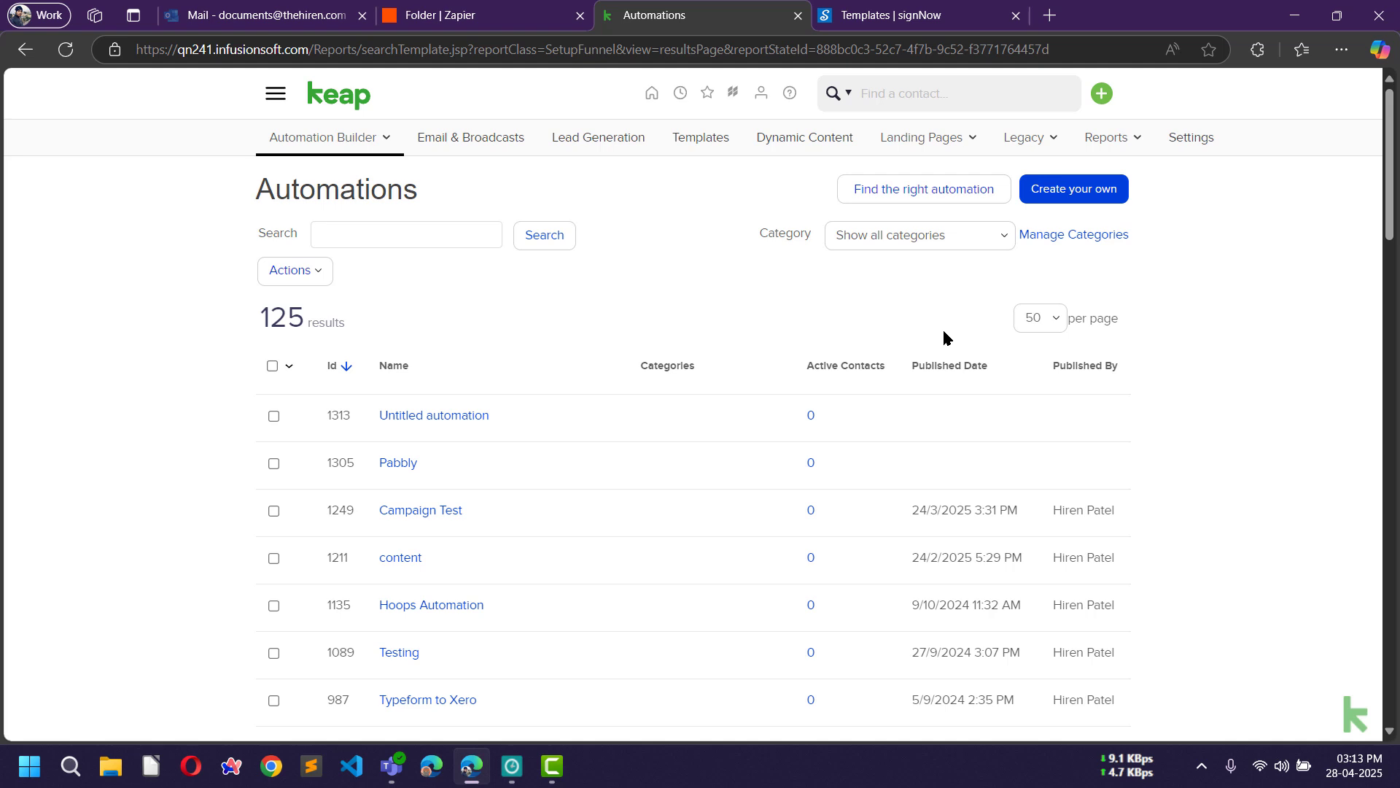
pyautogui.click(1100, 198)
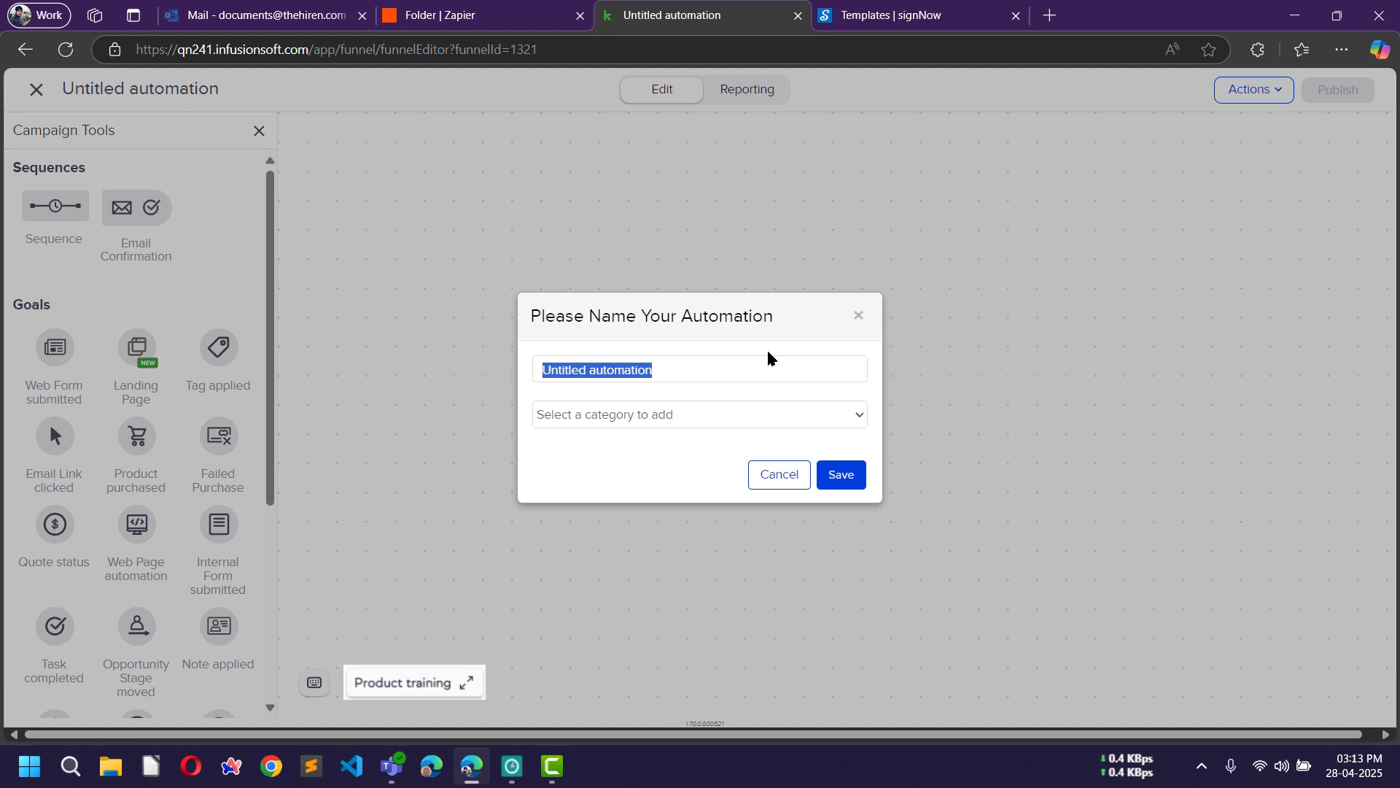
# Name the new automation Keap to SignNow and save the name.
pyautogui.write('Keap ')
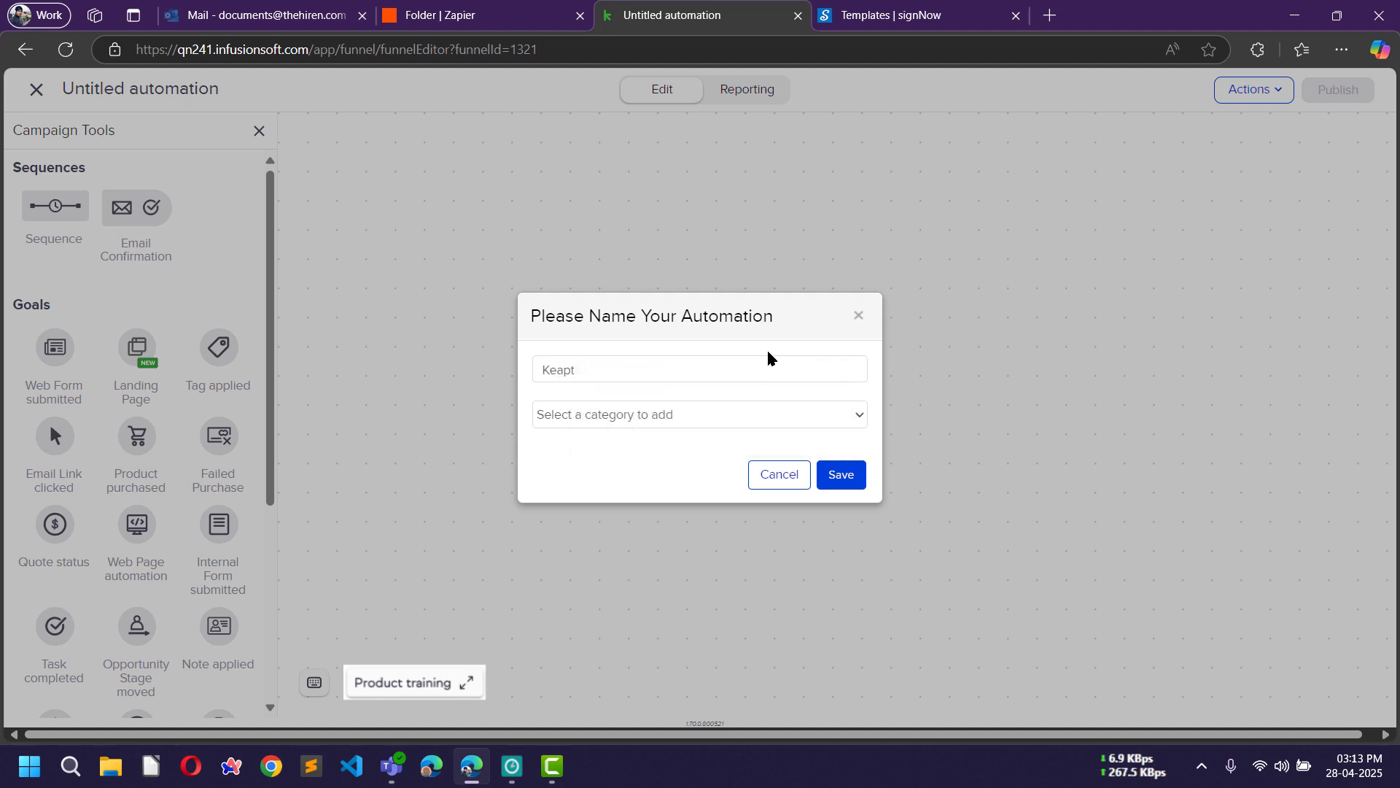
pyautogui.write('tp')
pyautogui.press('BackSpace')
pyautogui.press('BackSpace')
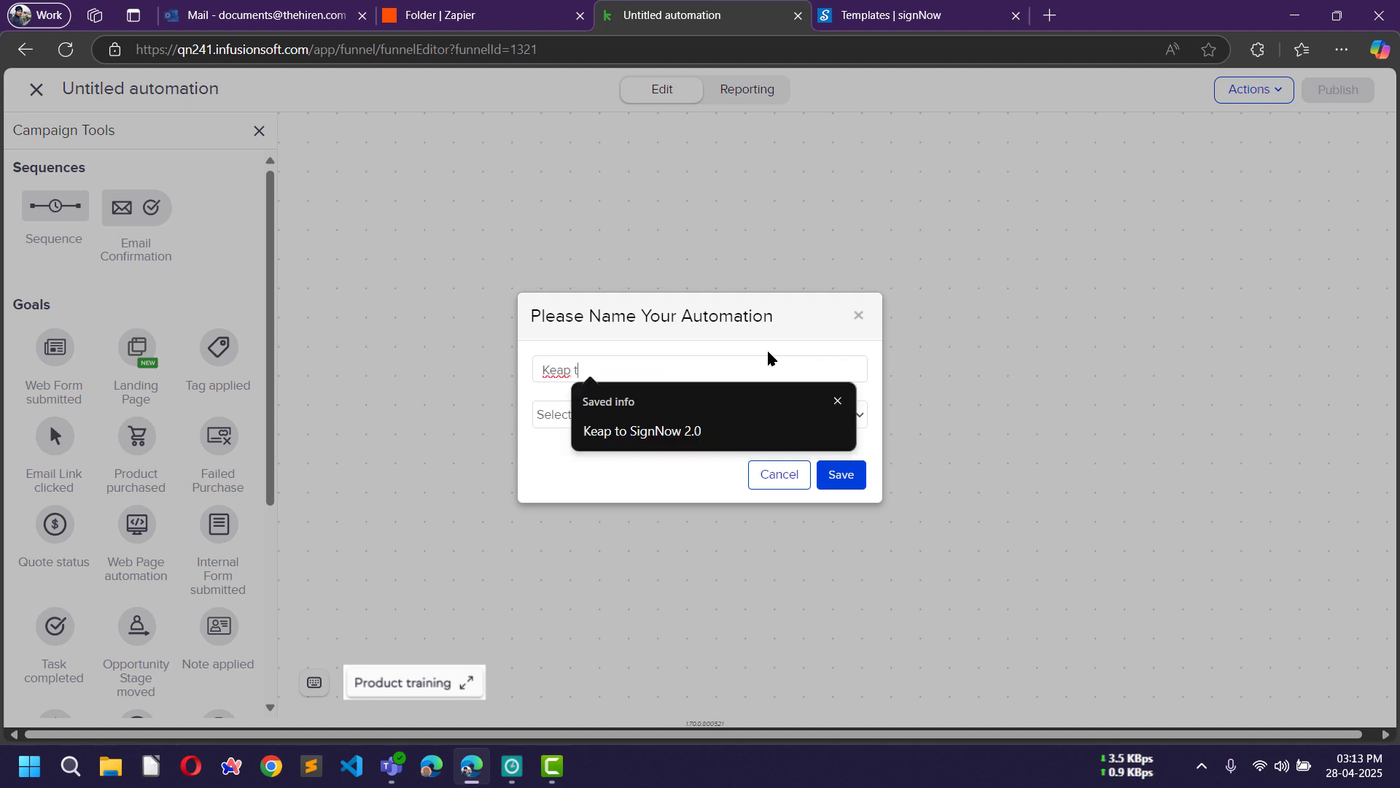
pyautogui.write('o Sign')
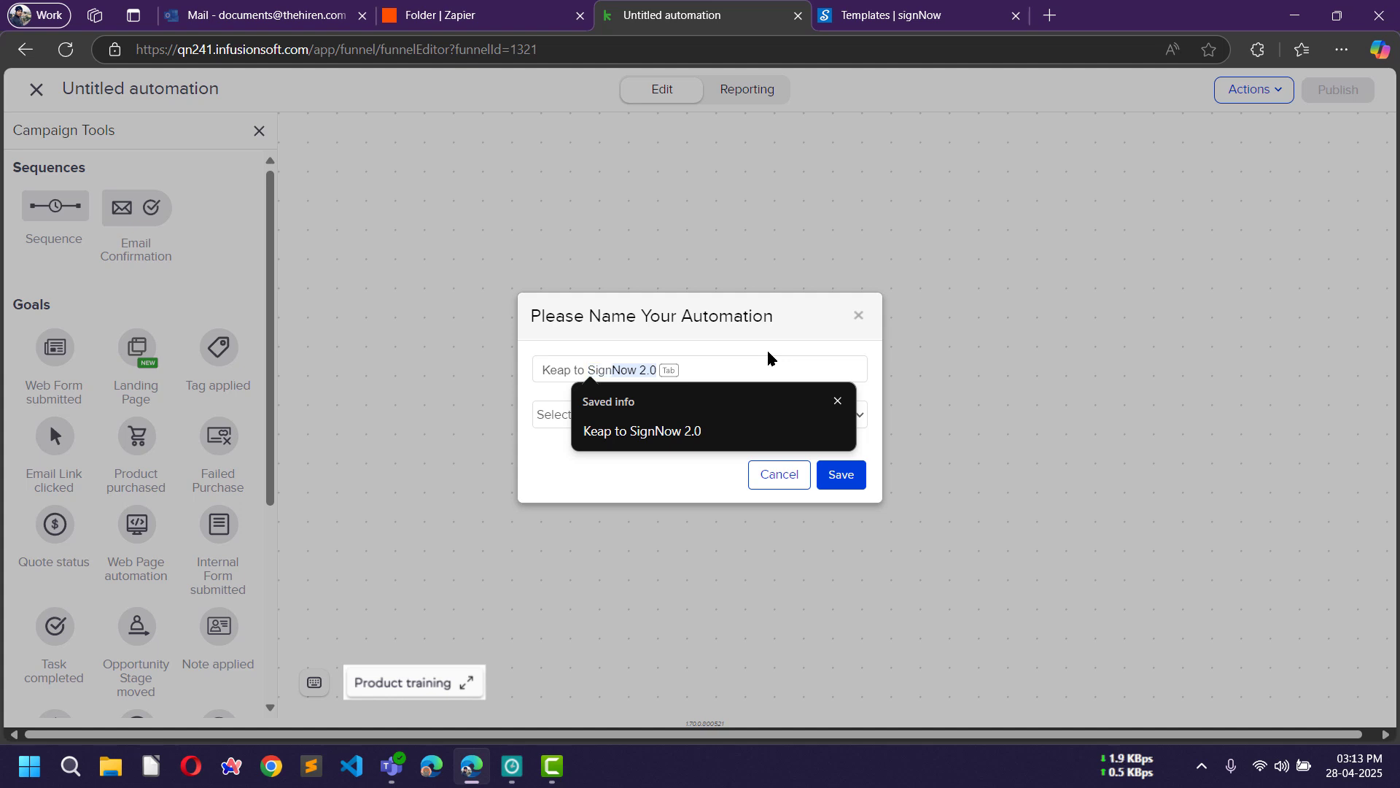
pyautogui.write('Now')
pyautogui.press('Delete')
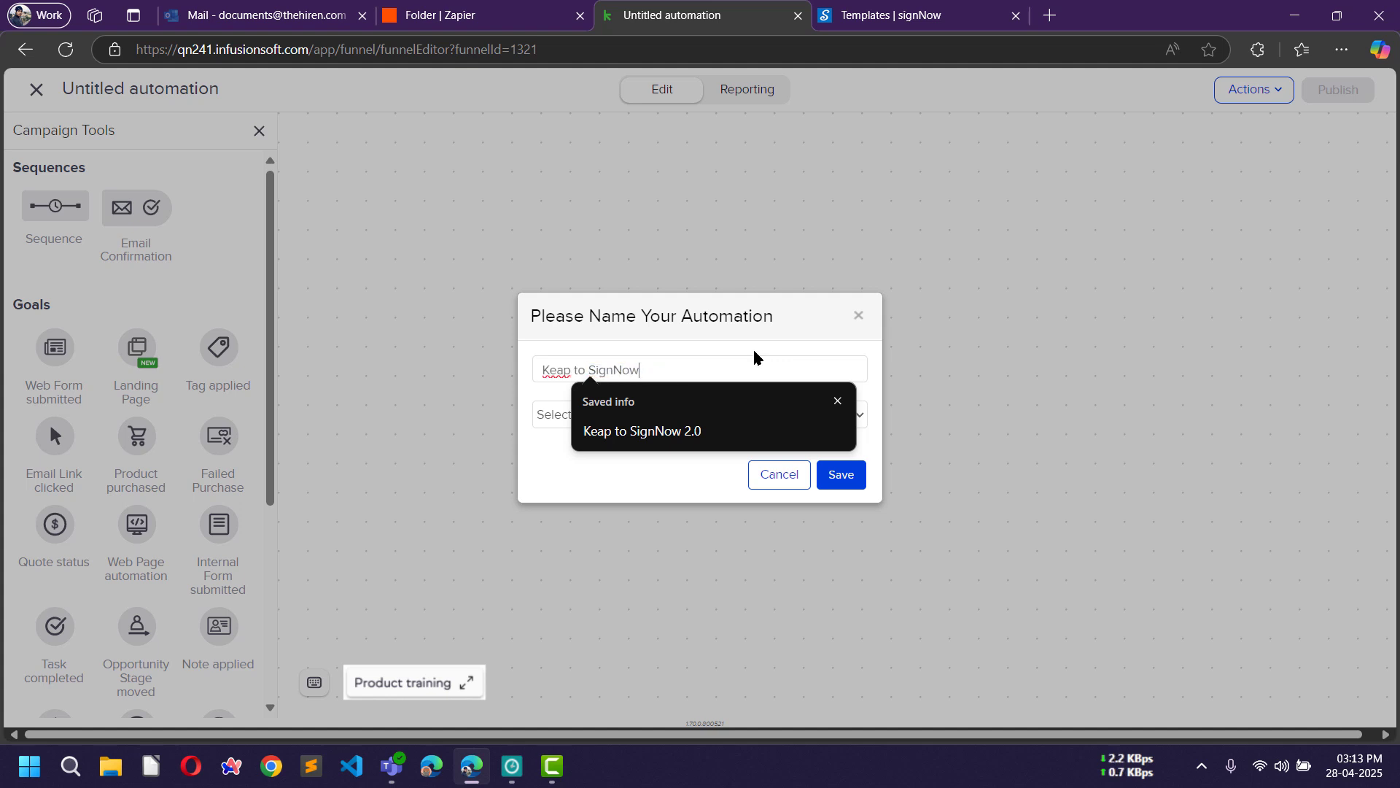
pyautogui.click(851, 480)
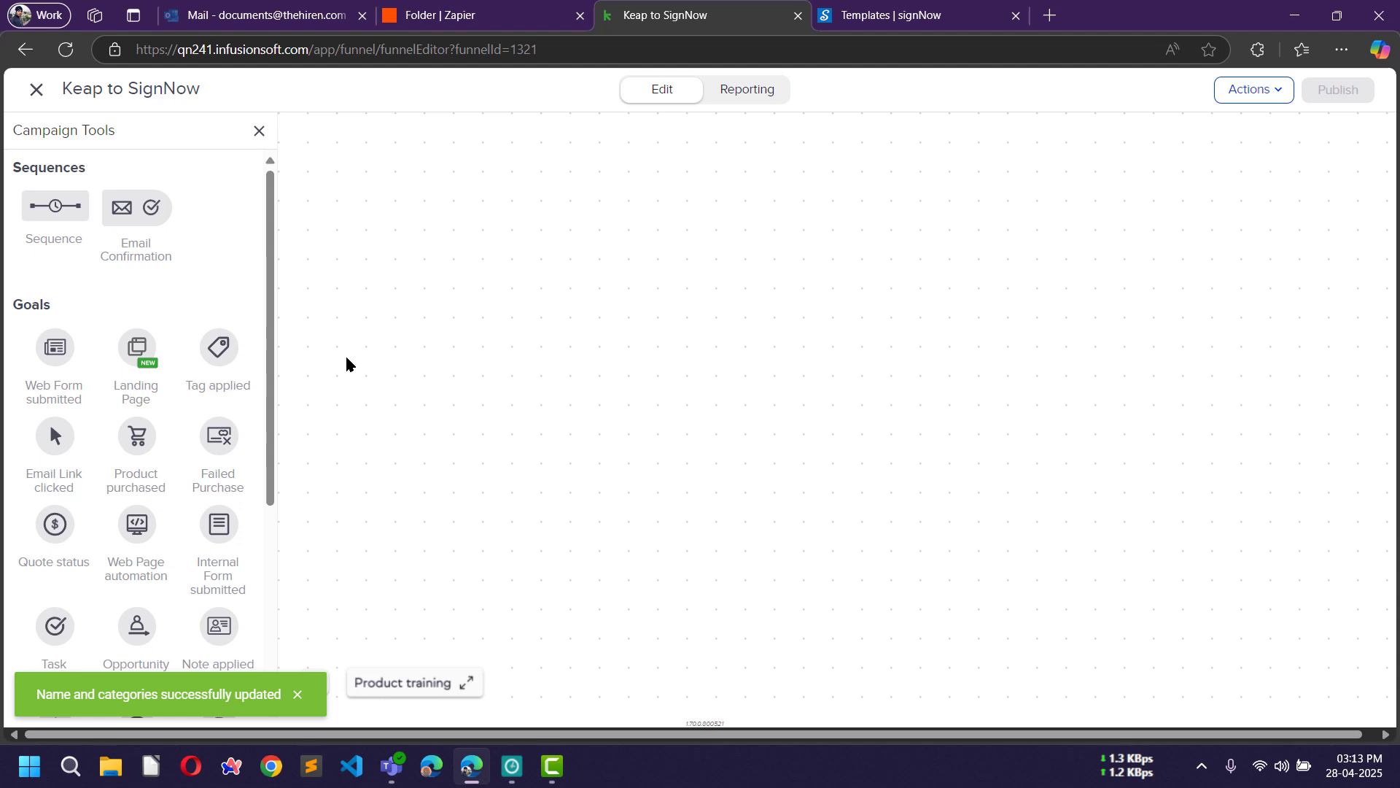
# Add a Tag applied goal to the canvas and configure it to trigger on the Zapier to SignNow tag.
pyautogui.moveTo(219, 348); pyautogui.dragTo(482, 319)
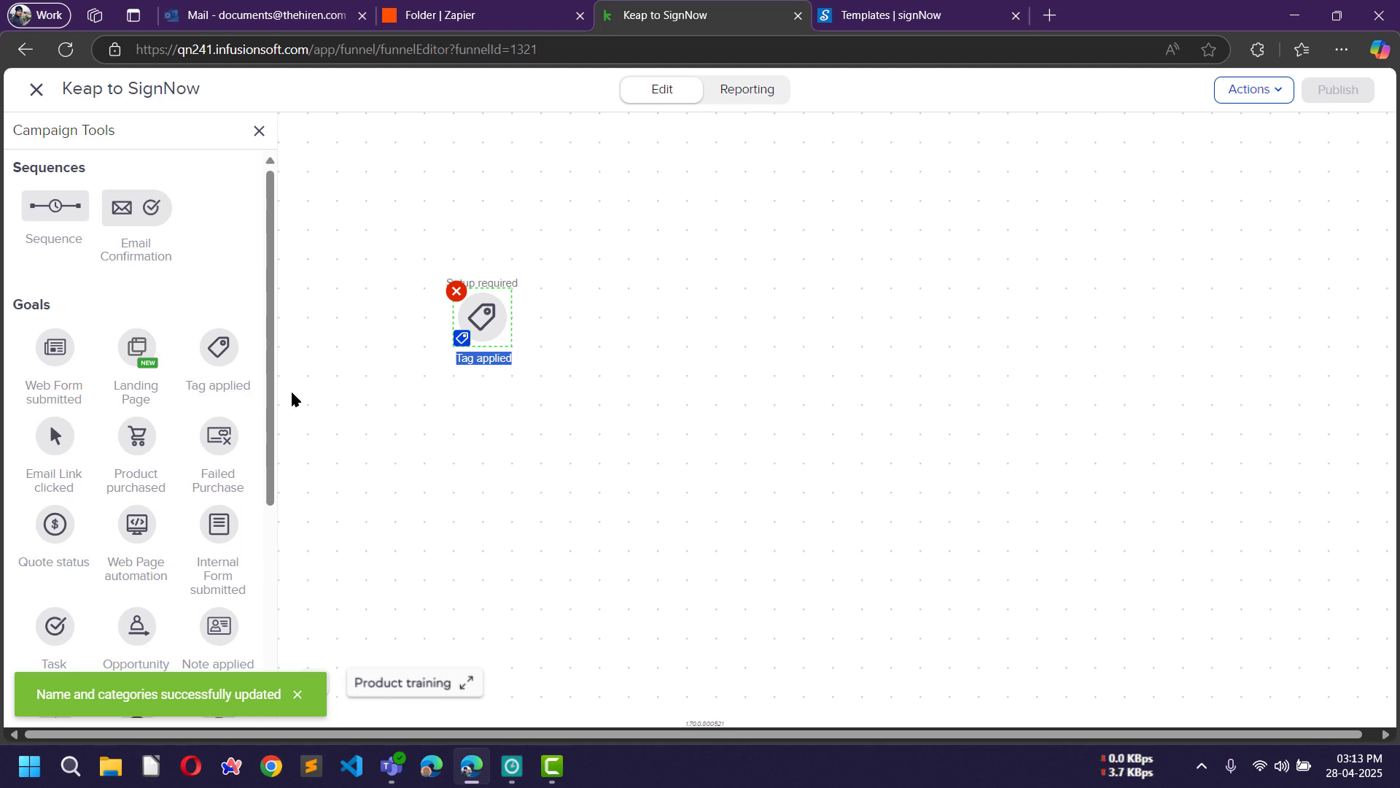
pyautogui.click(478, 322)
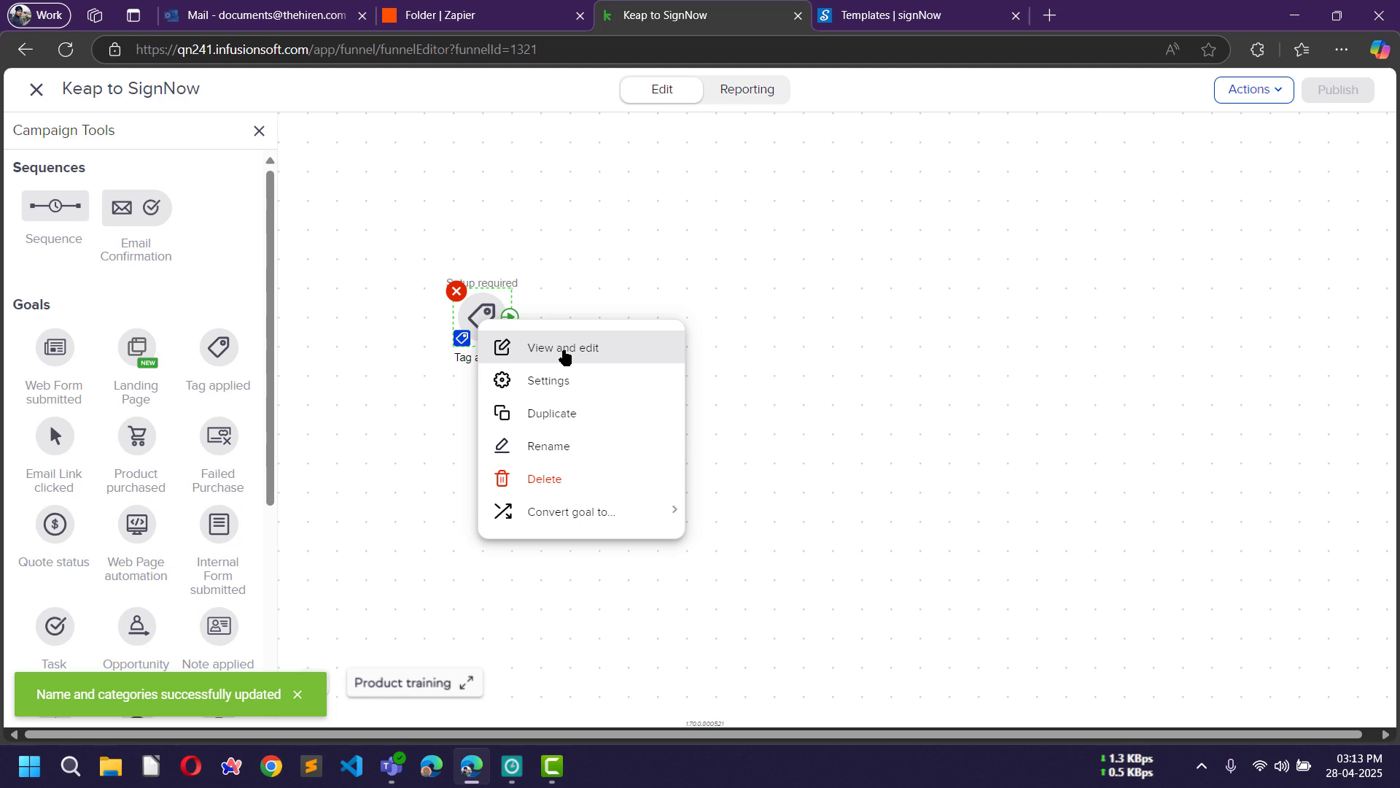
pyautogui.click(560, 349)
pyautogui.click(576, 312)
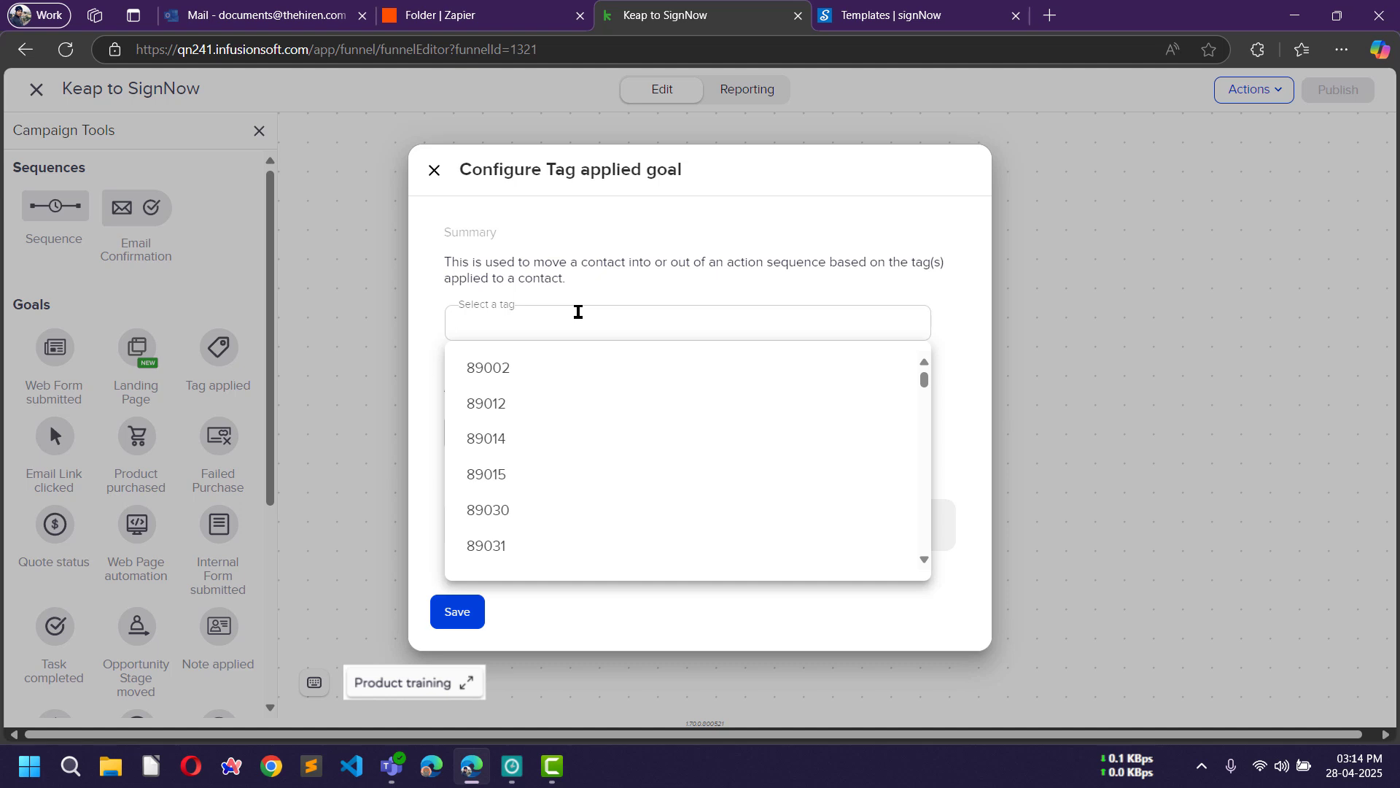
pyautogui.write('keap')
pyautogui.press('BackSpace')
pyautogui.press('BackSpace')
pyautogui.press('BackSpace')
pyautogui.press('BackSpace')
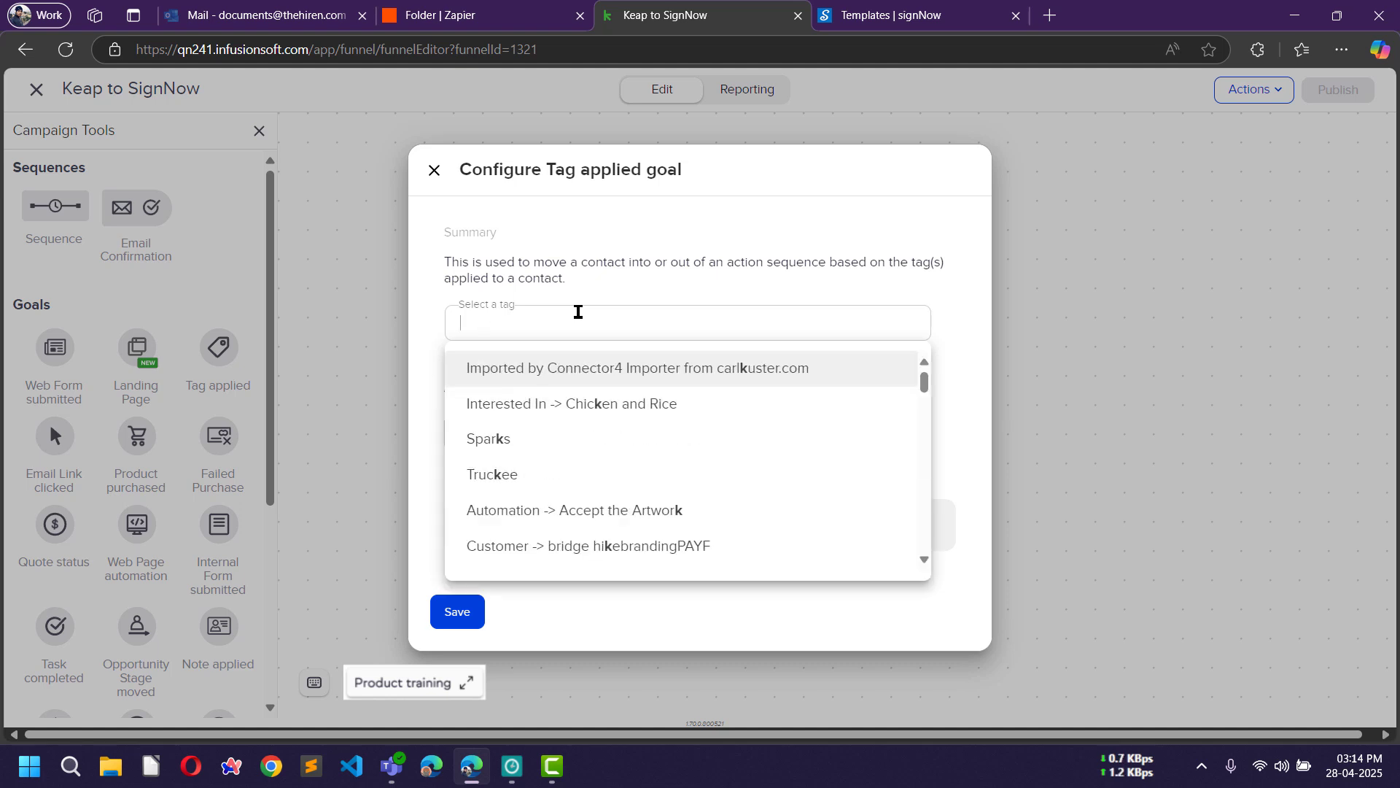
pyautogui.write('zapie')
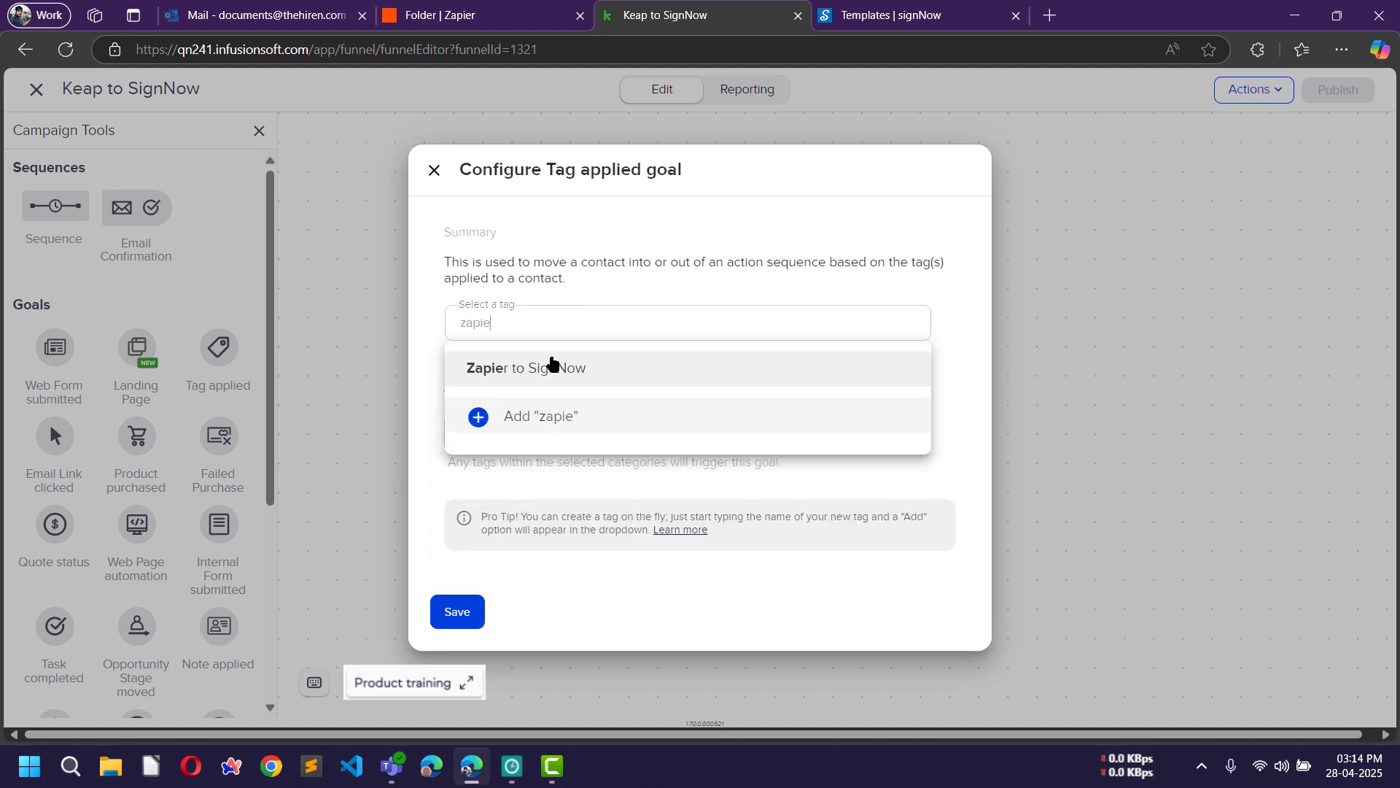
pyautogui.click(513, 365)
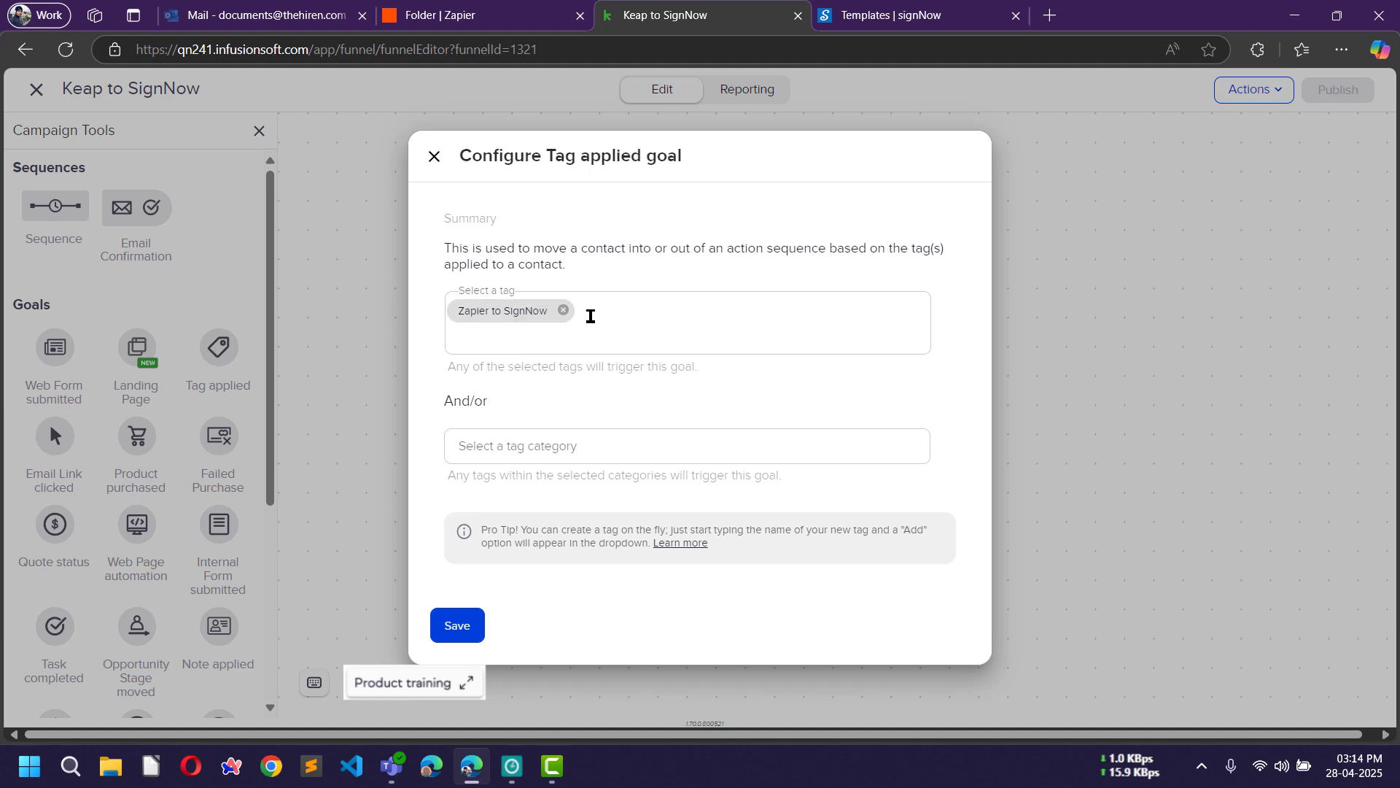
pyautogui.click(456, 631)
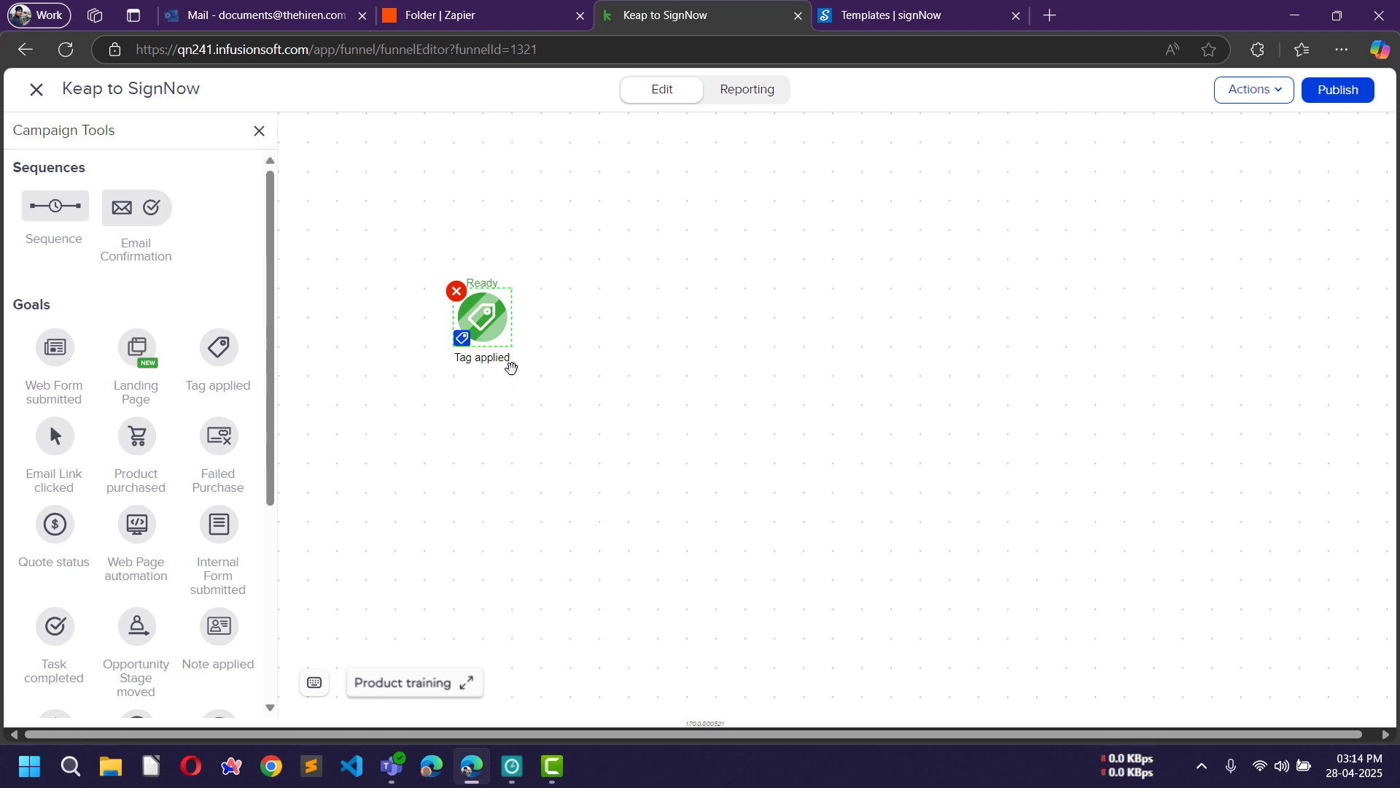
# Place a sequence beside the Tag applied goal and connect the goal to it.
pyautogui.hotkey('ctrl', 'shift', 'Tab')
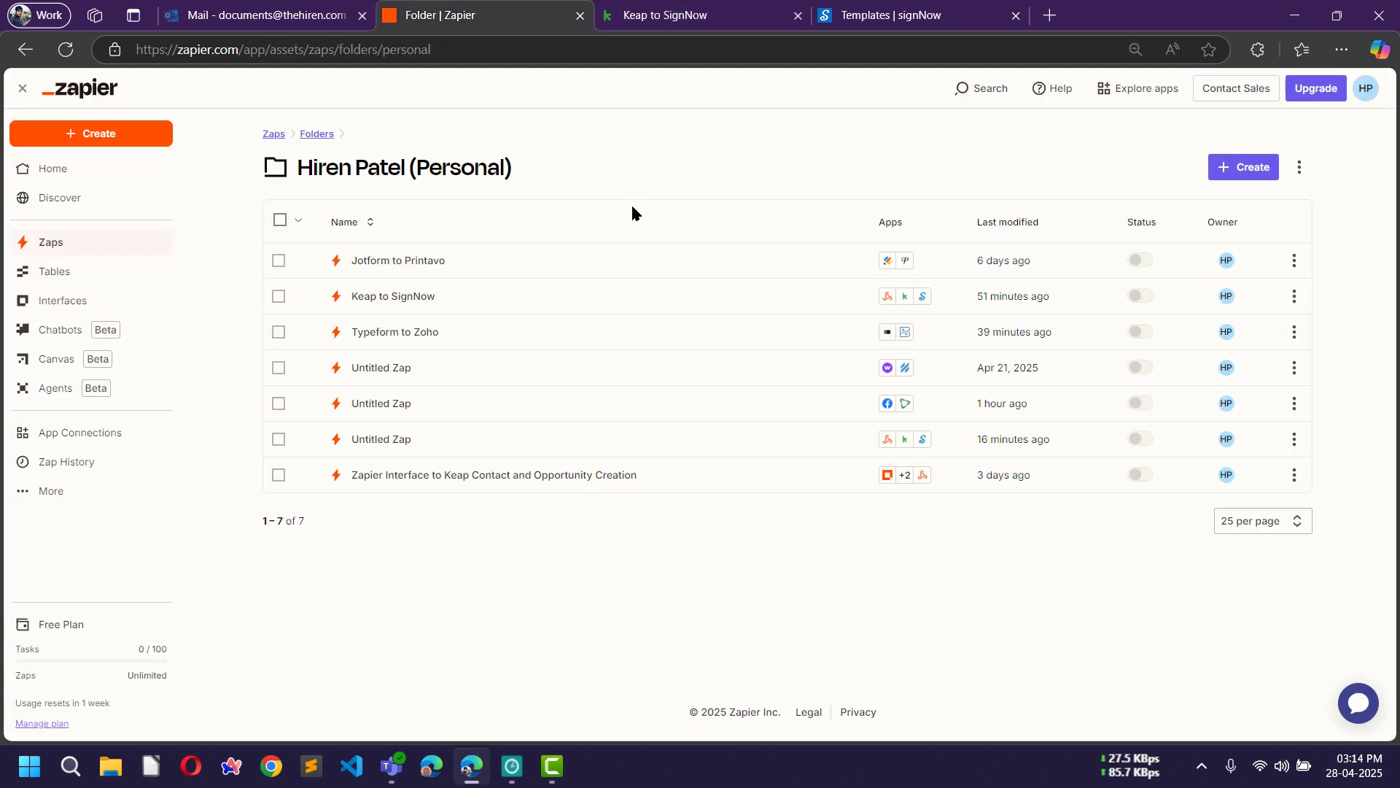
pyautogui.hotkey('ctrl', 'Tab')
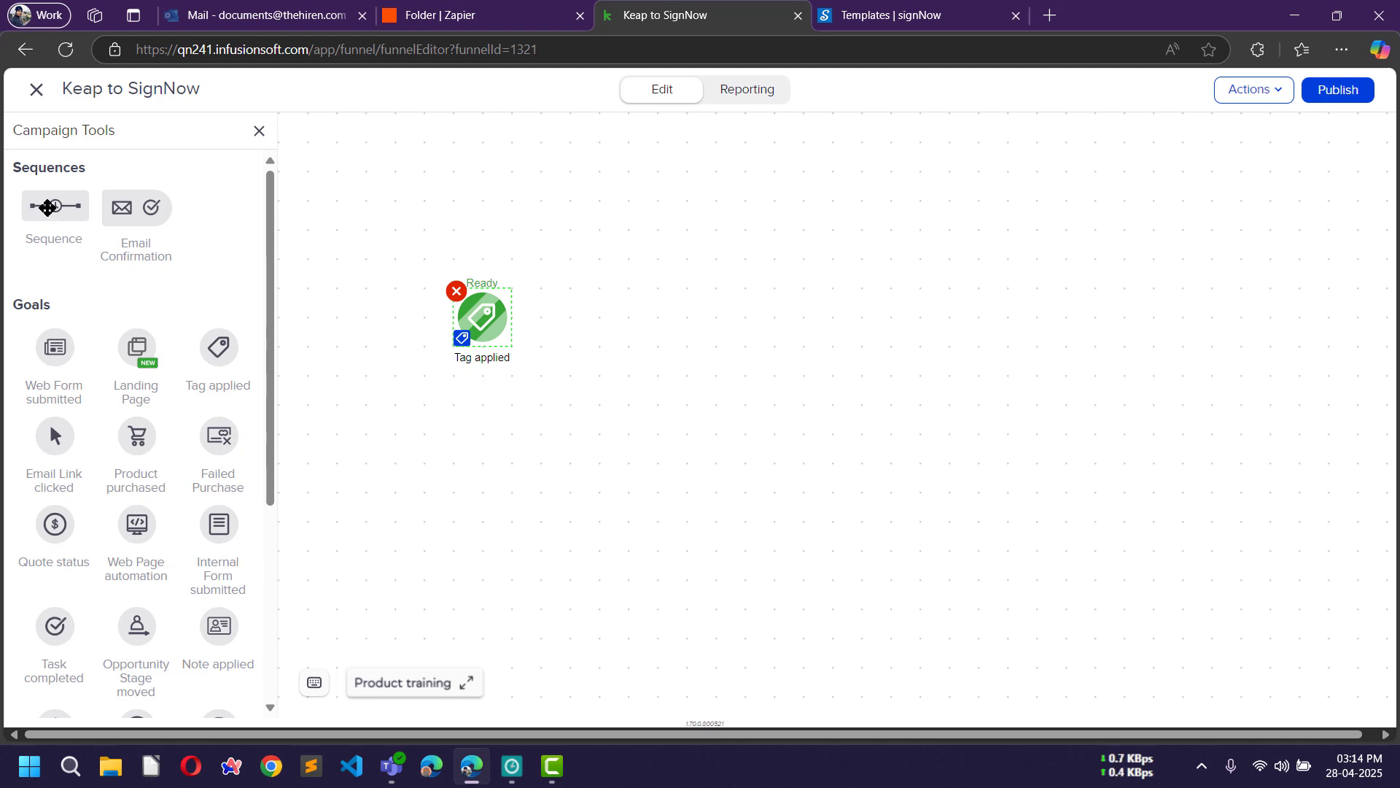
pyautogui.moveTo(57, 205); pyautogui.dragTo(665, 299)
pyautogui.moveTo(512, 317); pyautogui.dragTo(656, 333)
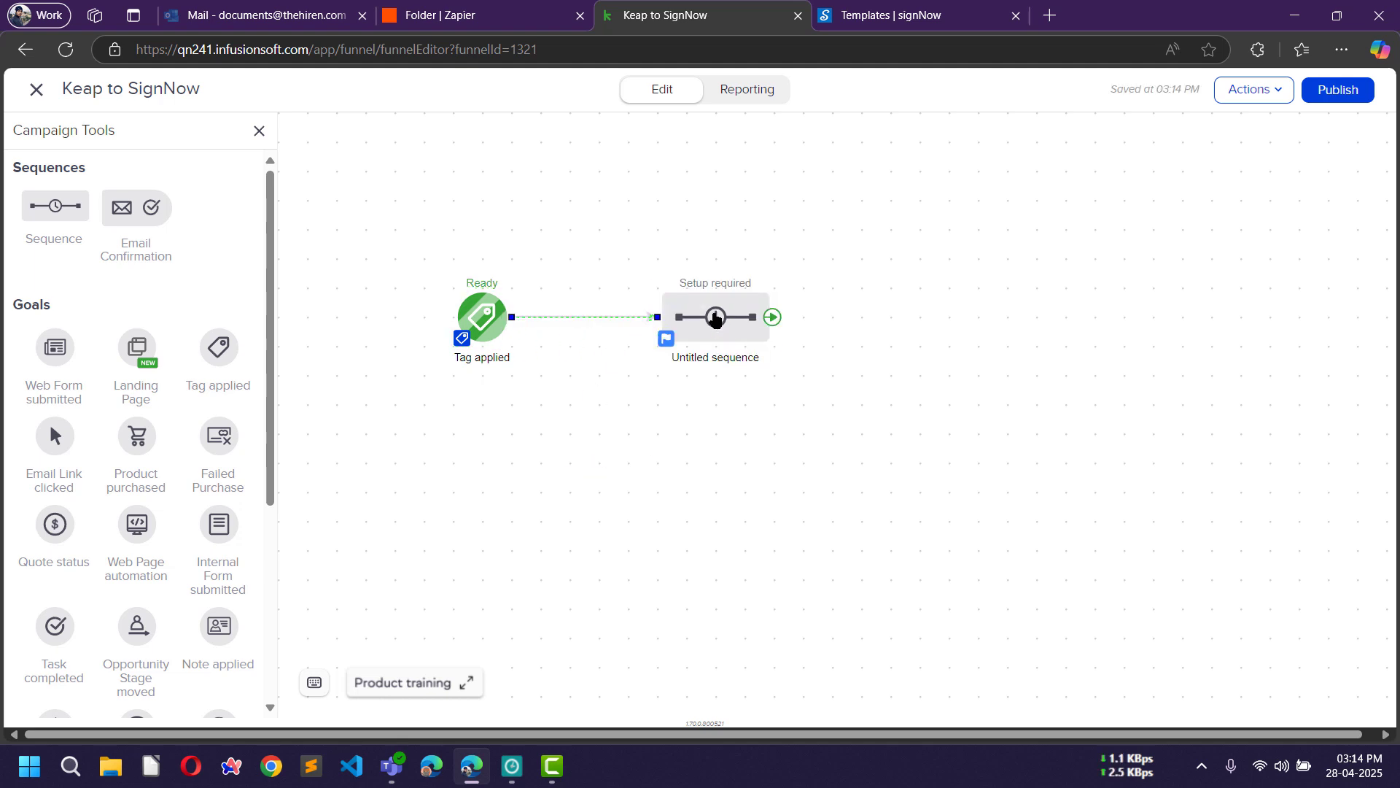
# Open the untitled sequence for editing and add a Send HTTP Post process connected to Start.
pyautogui.click(715, 318)
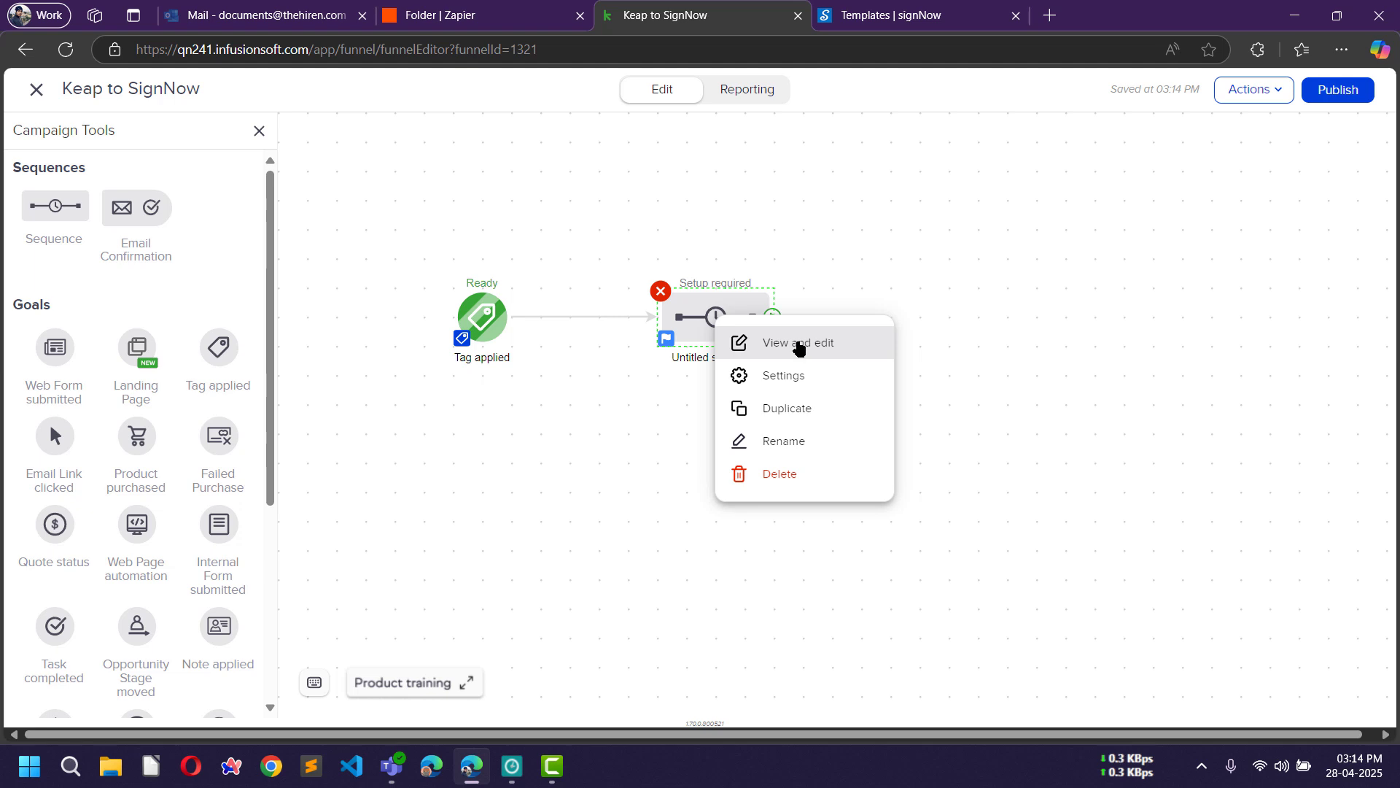
pyautogui.click(797, 344)
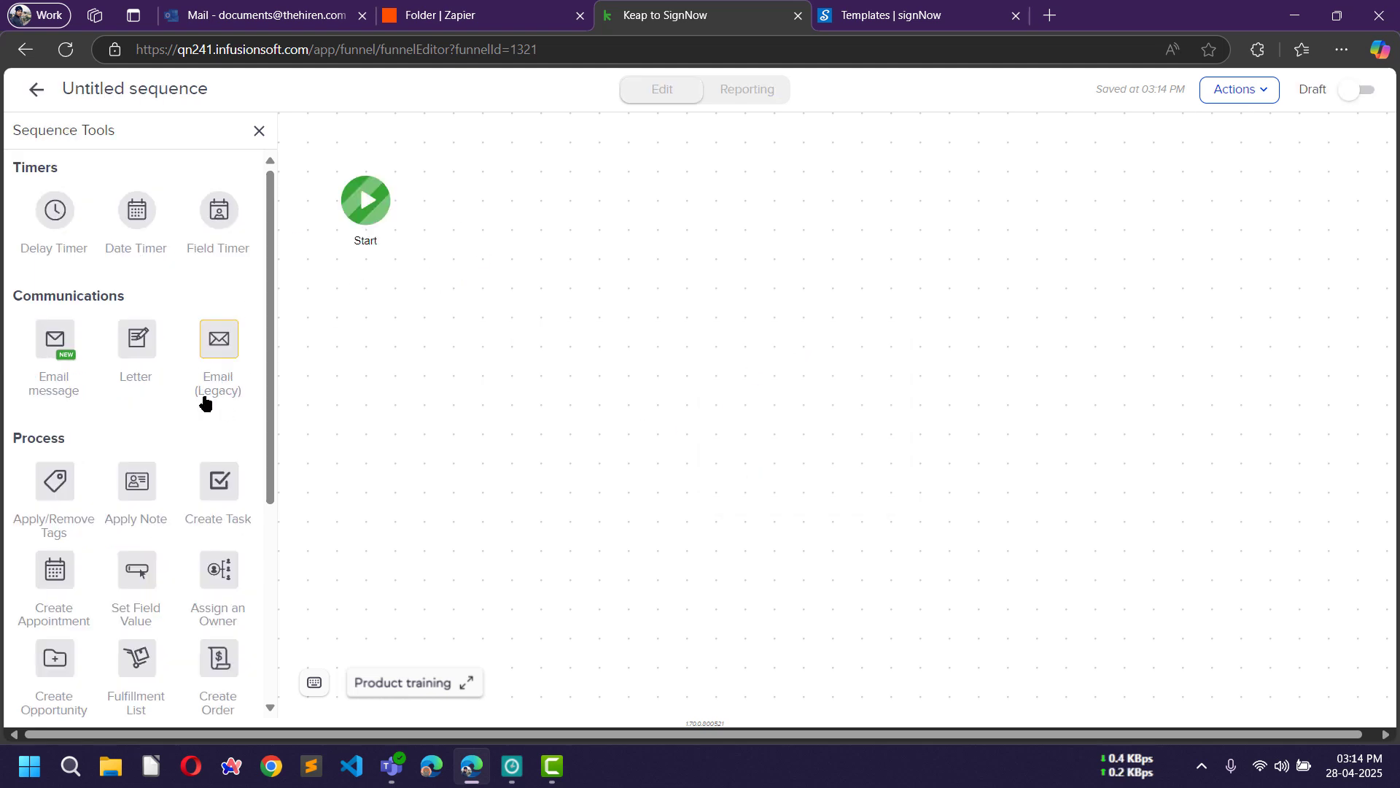
pyautogui.scroll(-3, 206, 401)
pyautogui.scroll(-2, 208, 415)
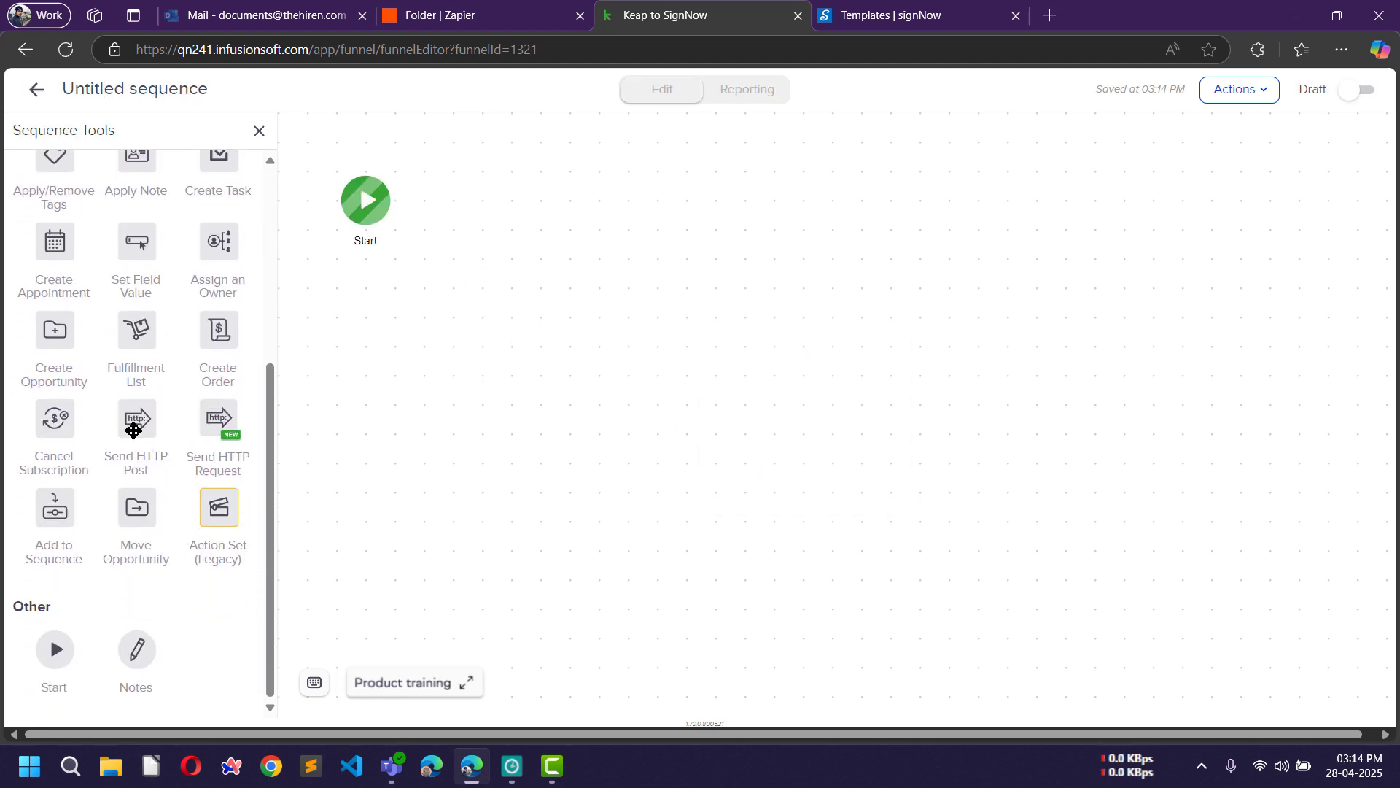
pyautogui.moveTo(136, 419); pyautogui.dragTo(528, 195)
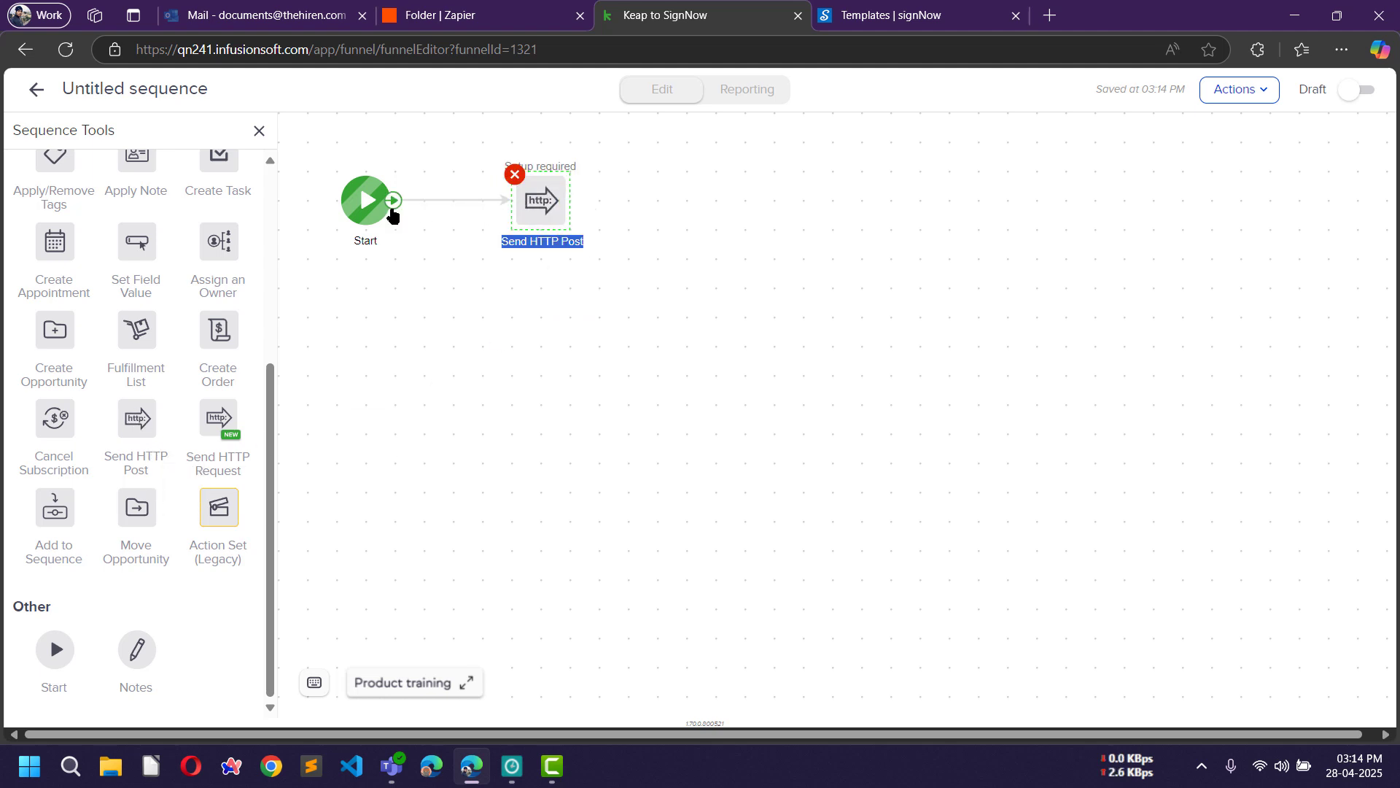
# Open the Send HTTP Post configuration at its POST URL and dismiss the saved URL suggestion.
pyautogui.rightClick(538, 200)
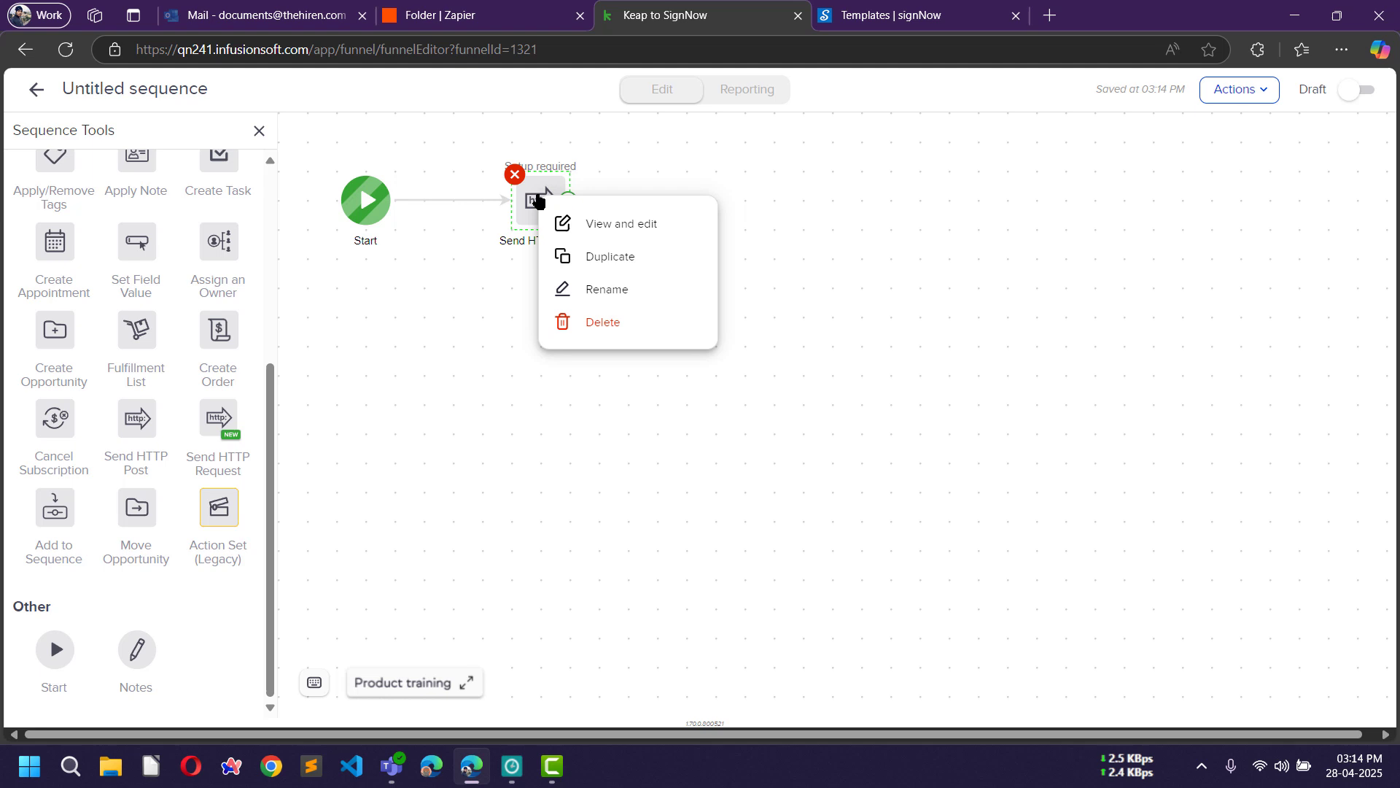
pyautogui.click(611, 226)
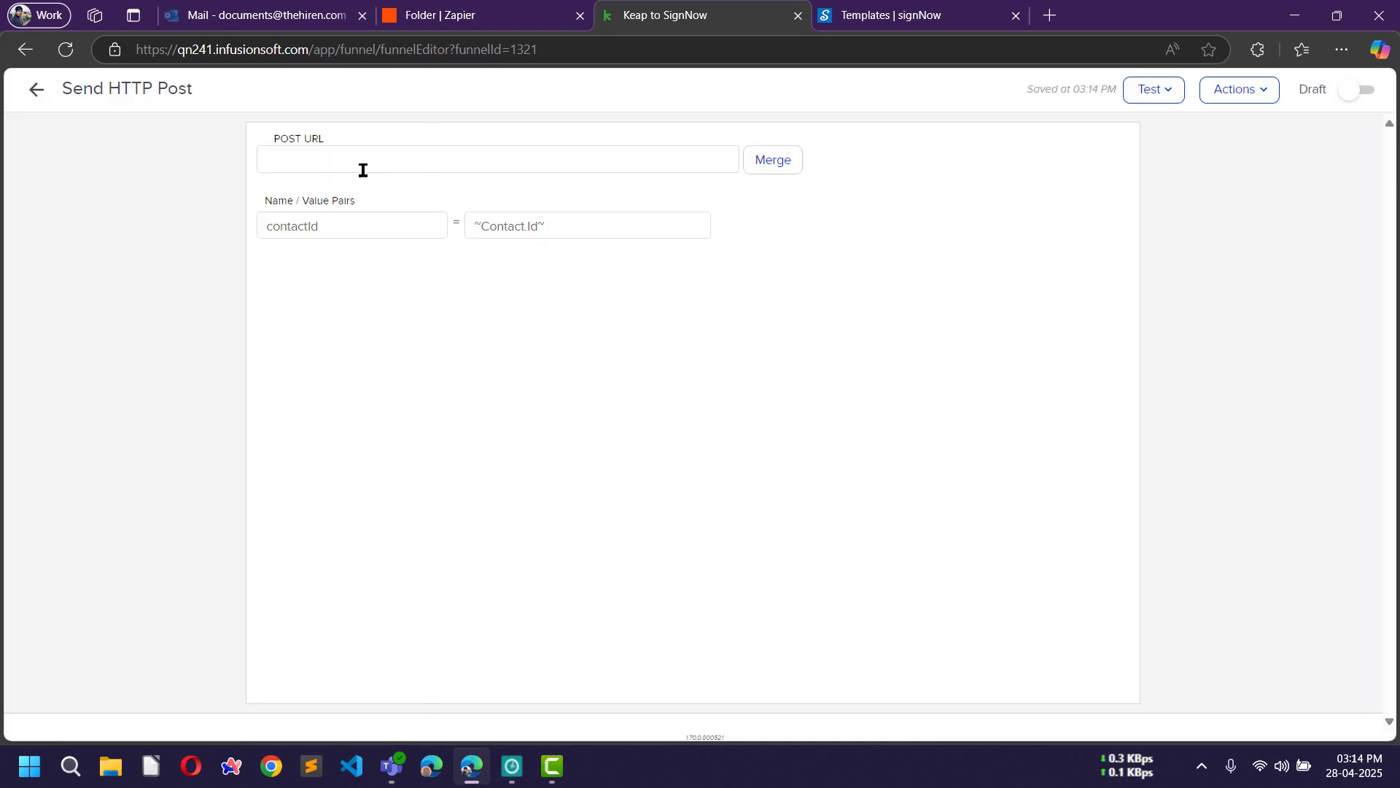
pyautogui.click(336, 157)
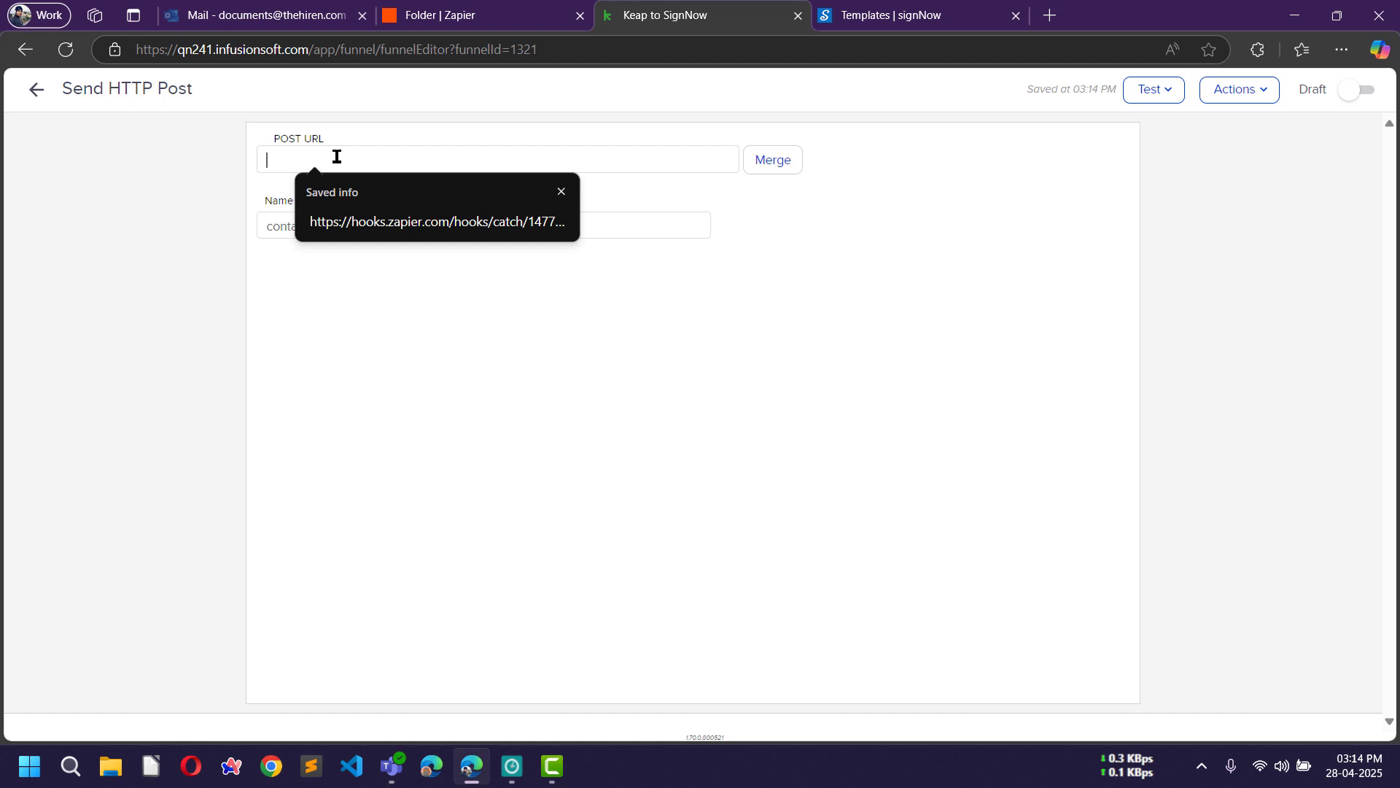
pyautogui.click(560, 192)
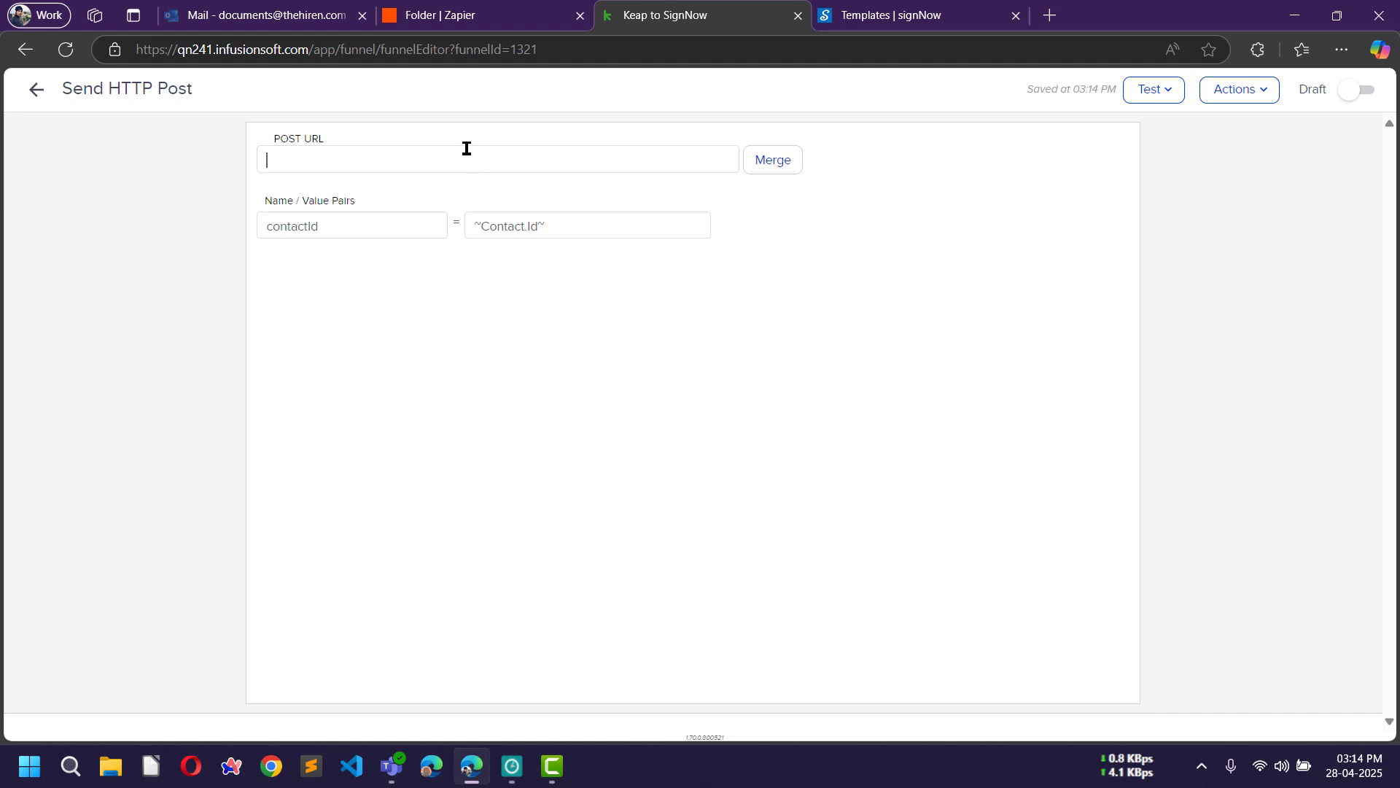
# Switch to Zapier and create a new Zap in the personal folder.
pyautogui.click(504, 16)
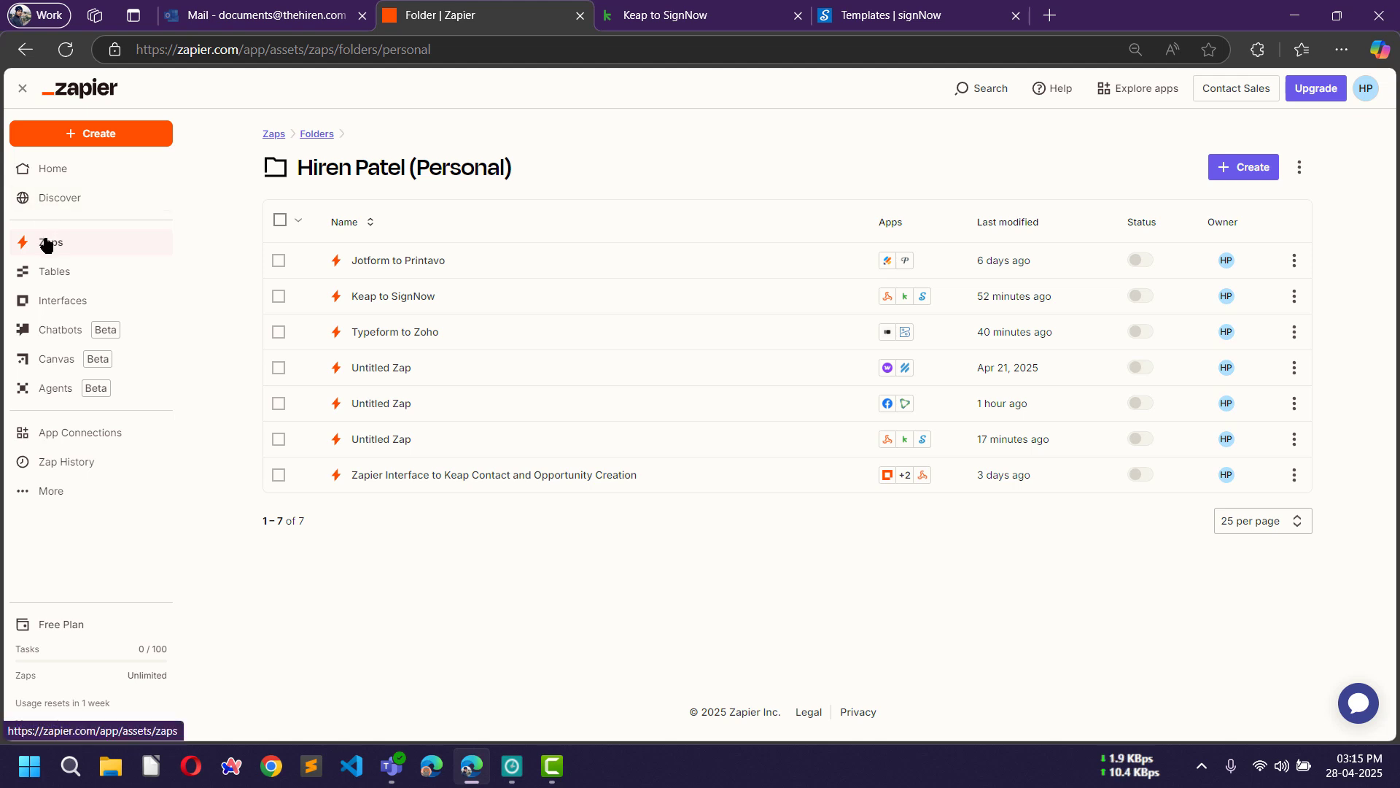
pyautogui.click(1240, 174)
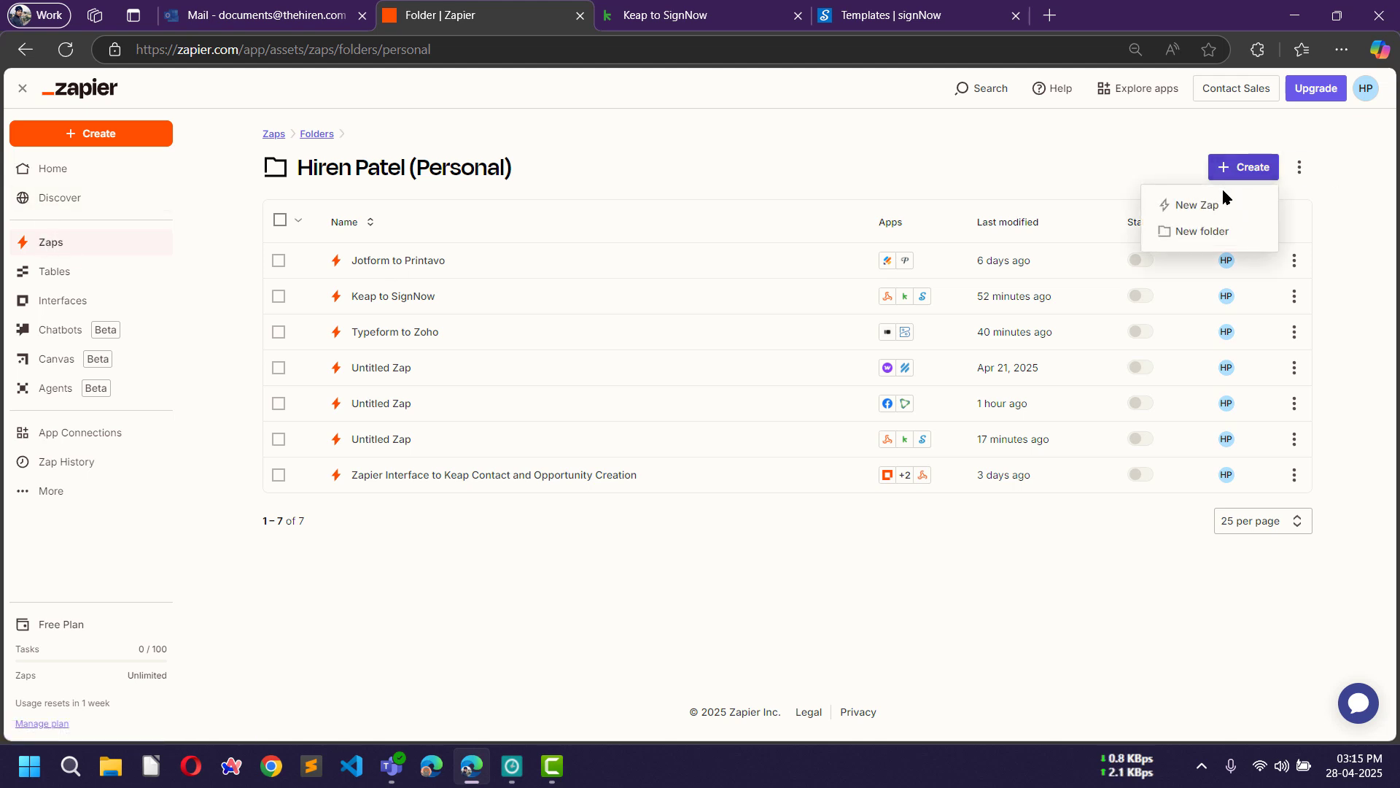
pyautogui.click(1170, 209)
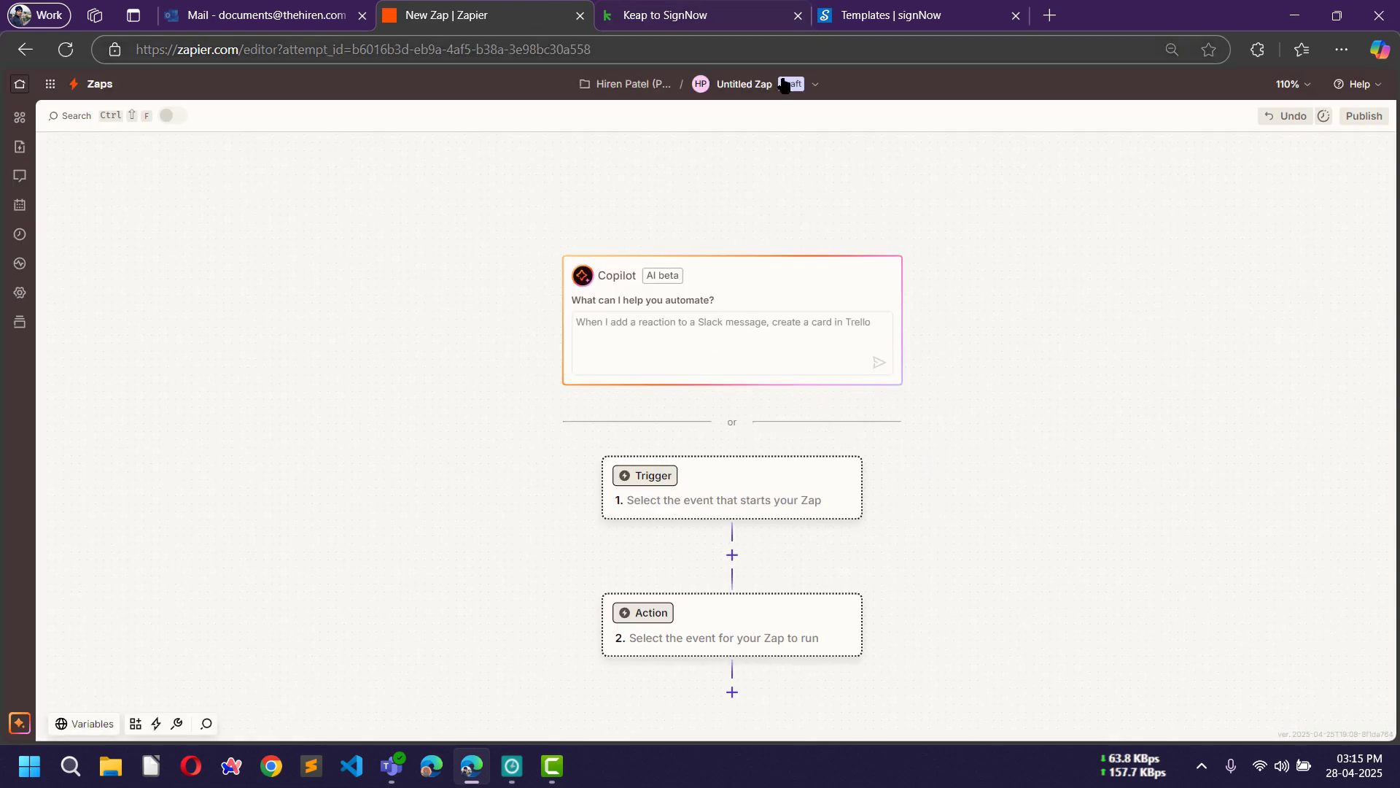
# Rename the untitled Zap as Keap to Customer Signature.
pyautogui.click(784, 84)
pyautogui.click(773, 124)
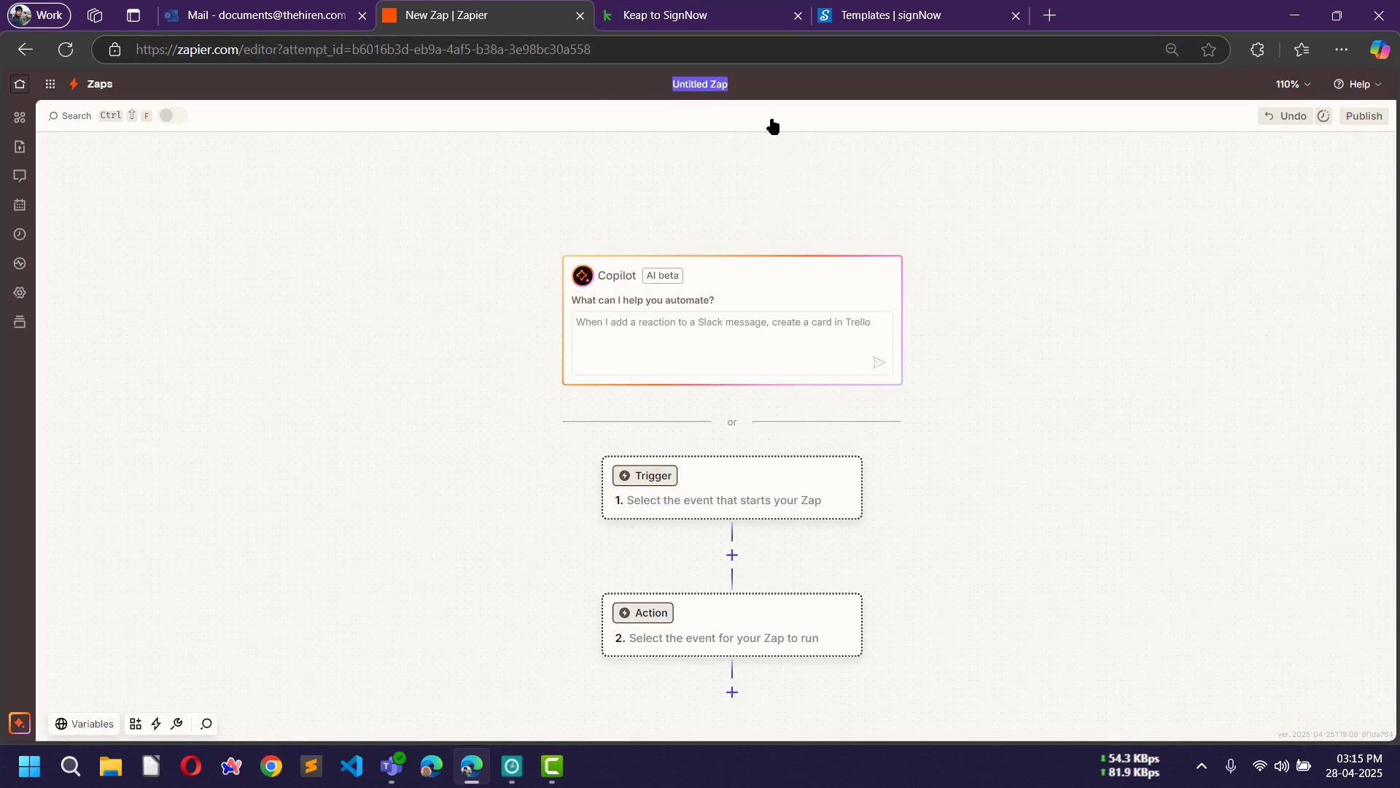
pyautogui.write('Keap t')
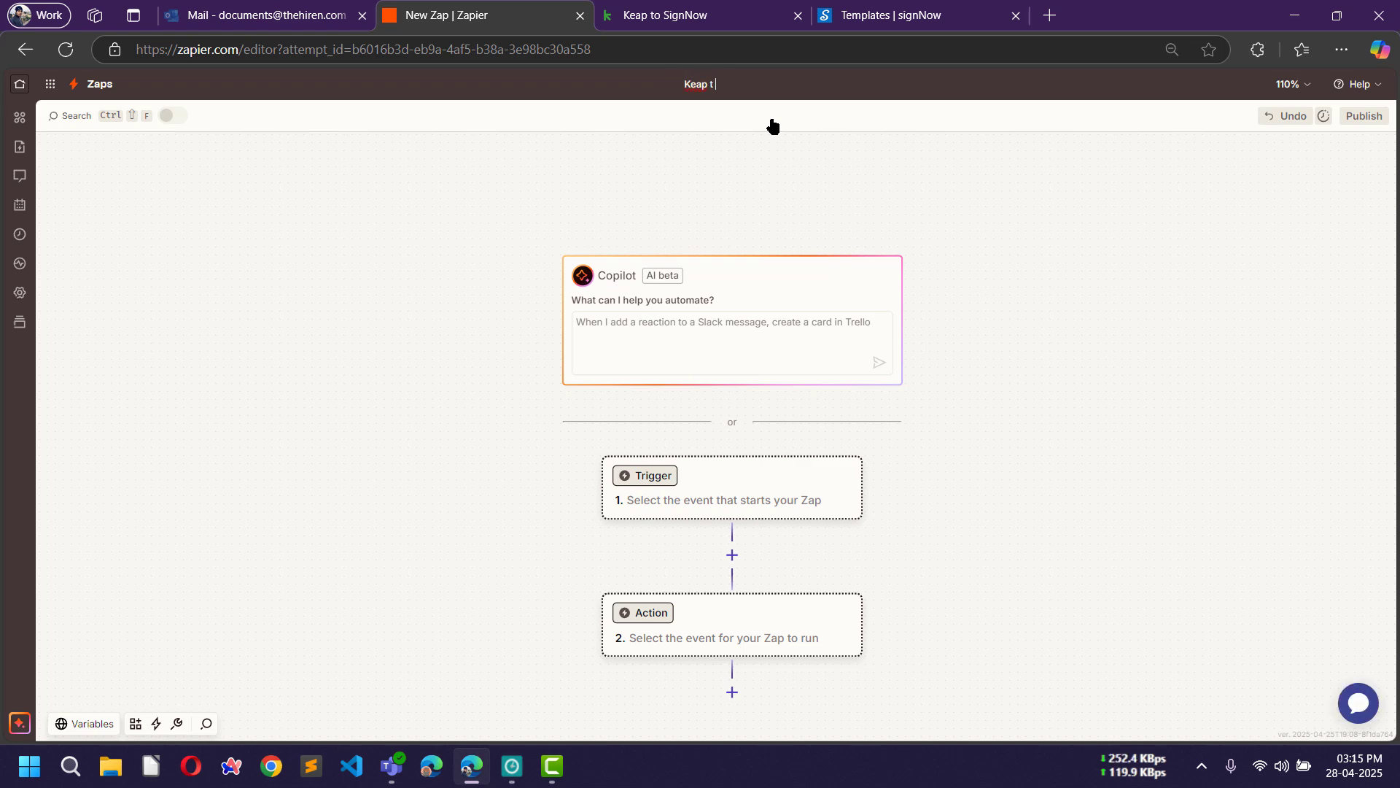
pyautogui.write('o C')
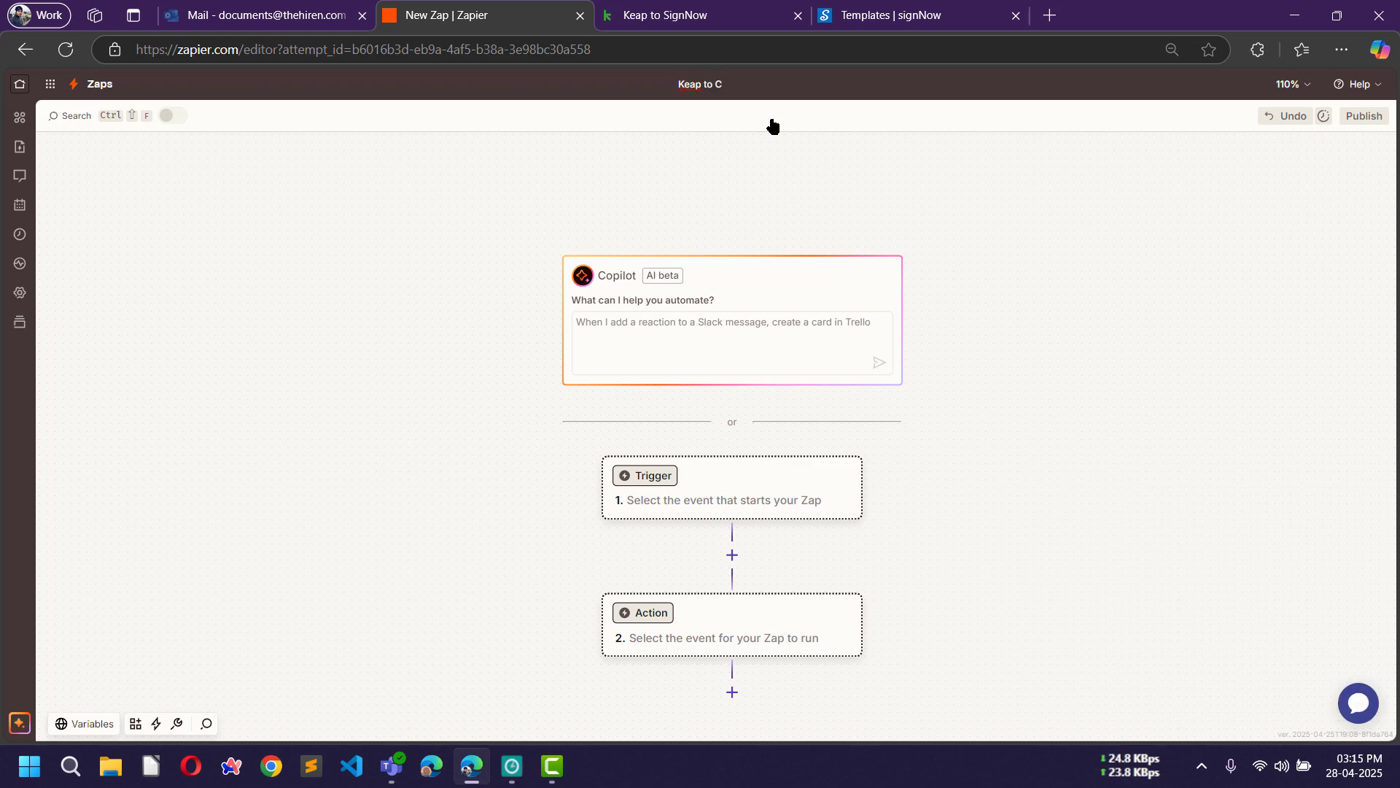
pyautogui.write('ustomer Sign')
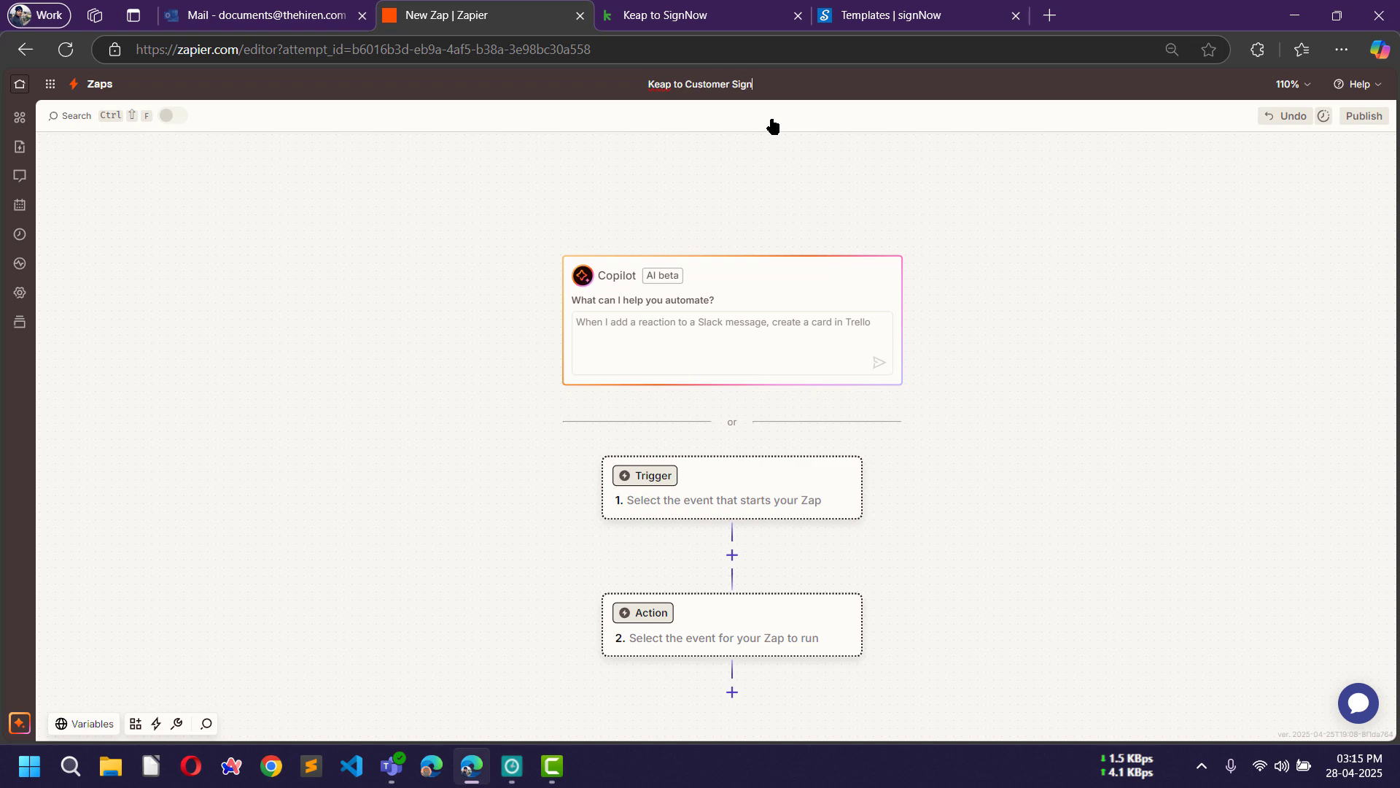
pyautogui.write('ature')
pyautogui.press('Return')
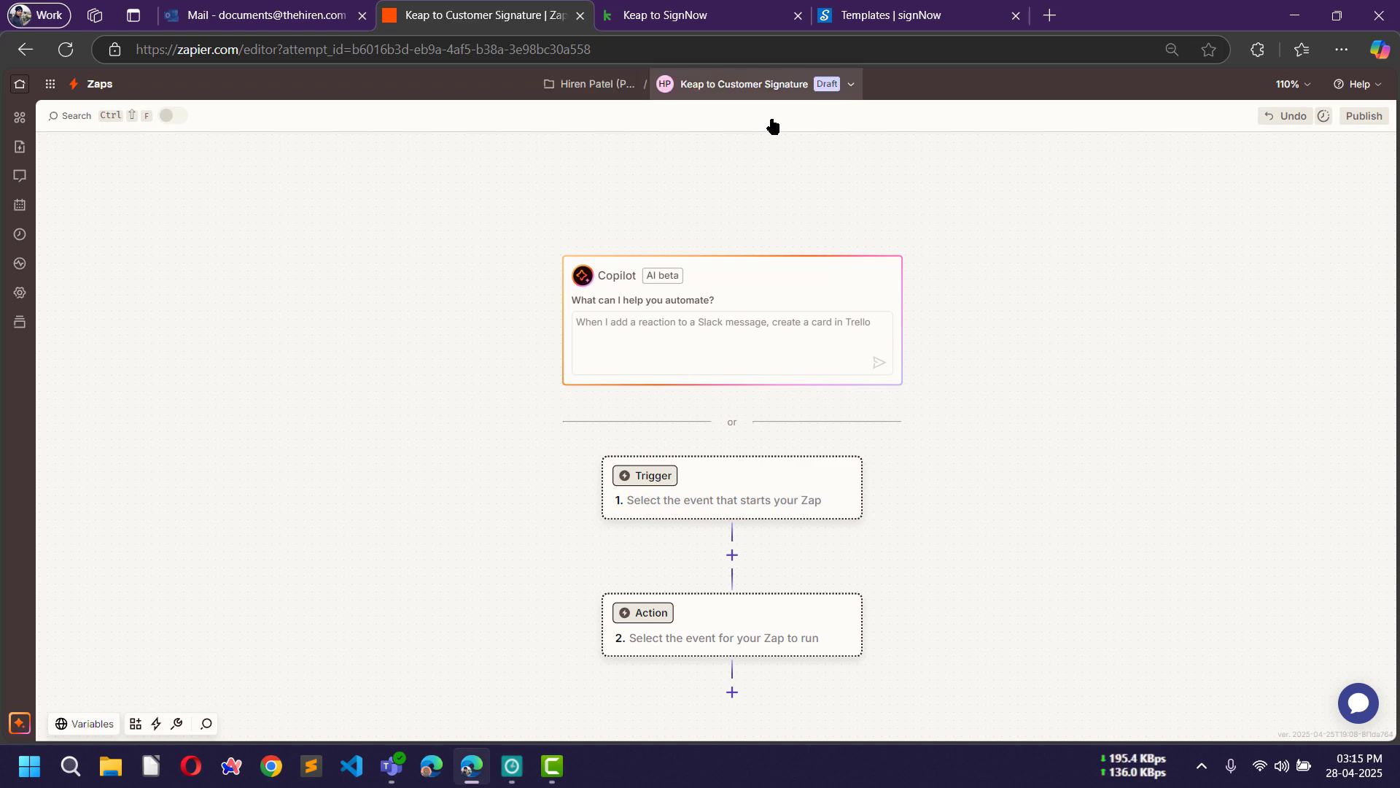
# Set the trigger to Webhooks by Zapier with the Catch Hook event and proceed to its test stage, leaving the child key empty.
pyautogui.click(731, 467)
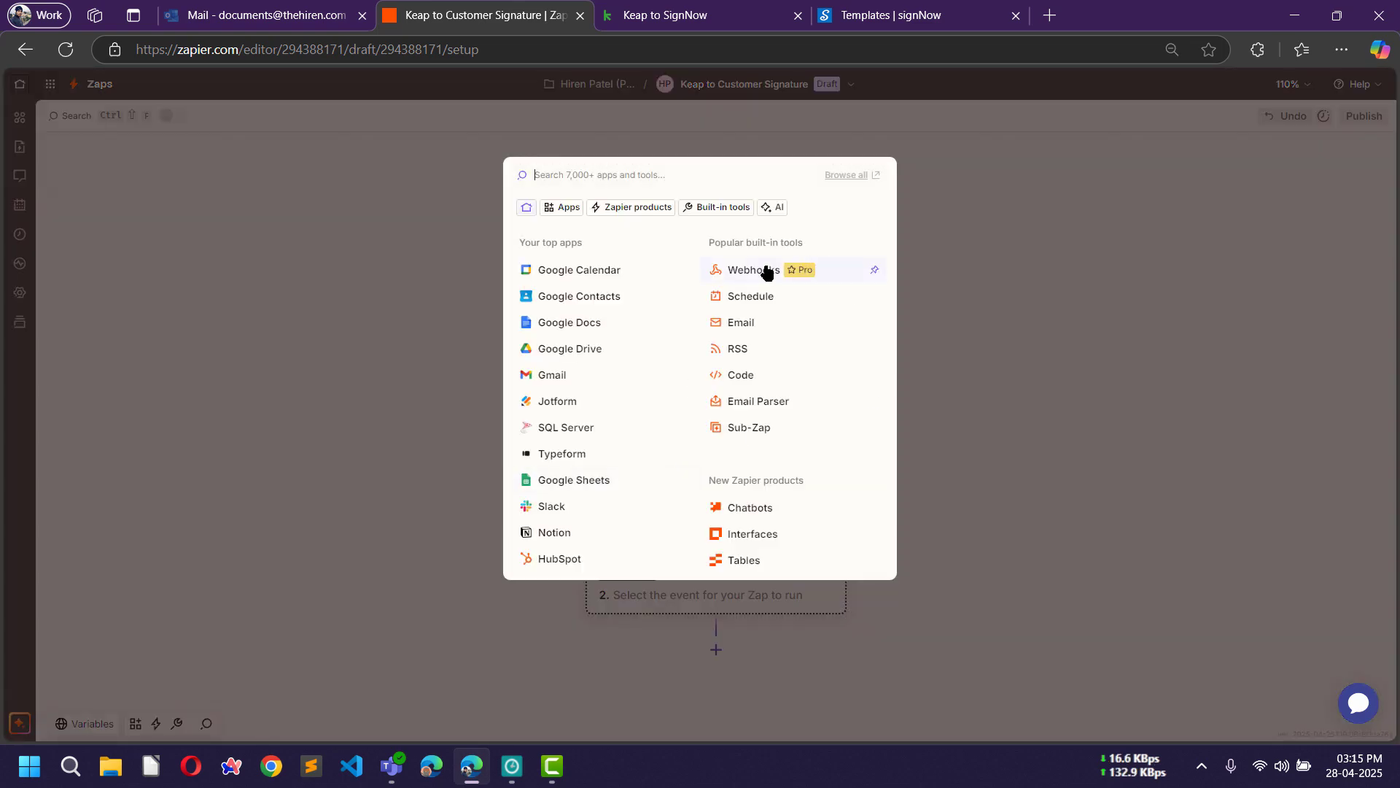
pyautogui.click(744, 271)
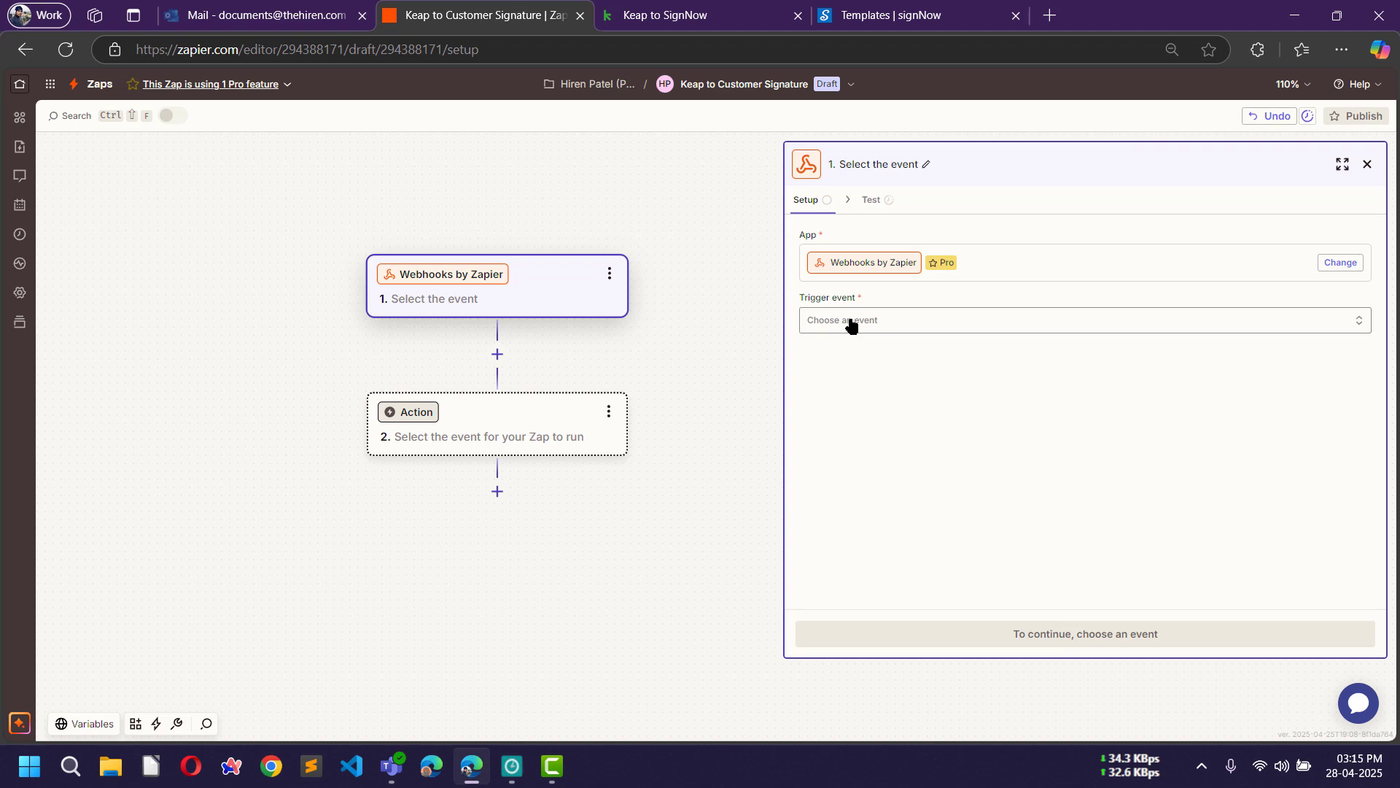
pyautogui.click(851, 322)
pyautogui.click(626, 394)
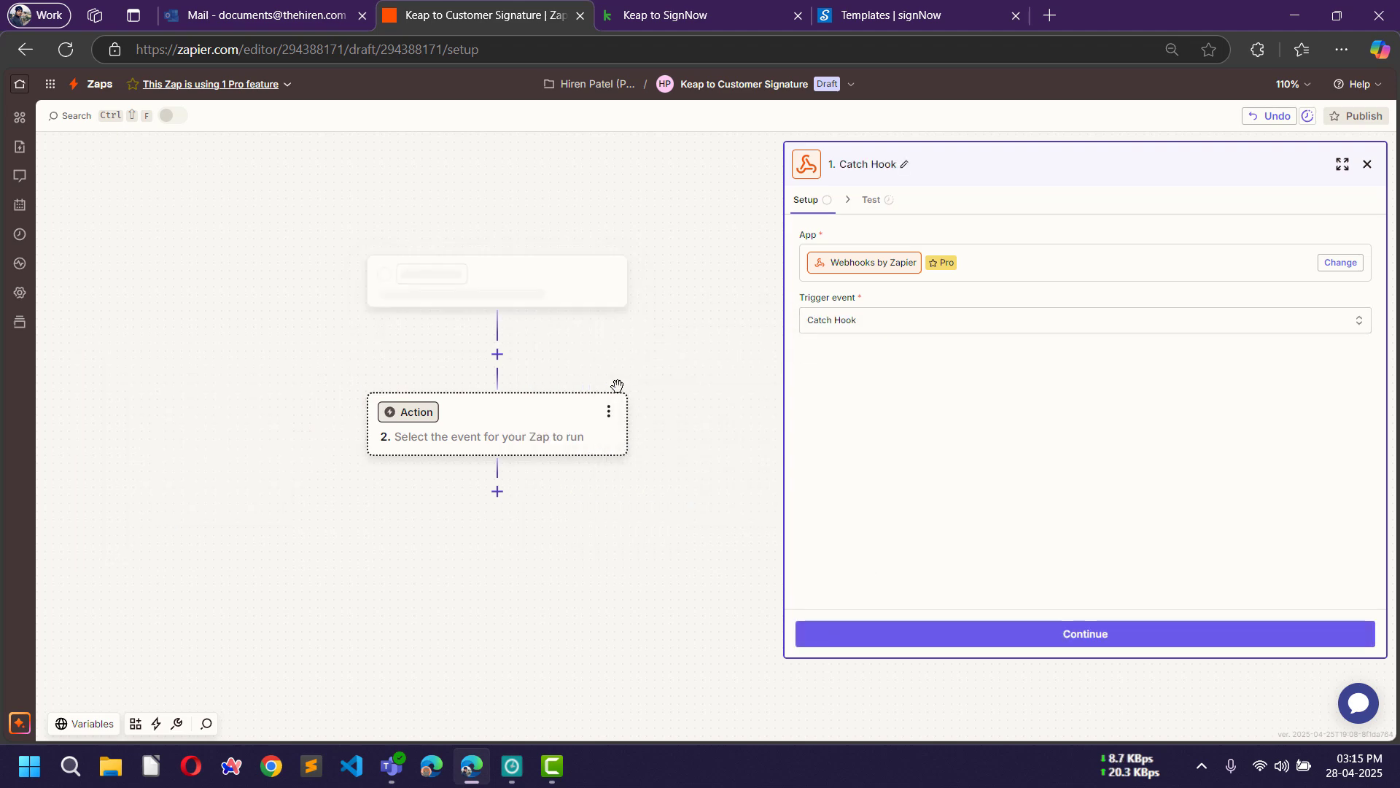
pyautogui.click(1055, 635)
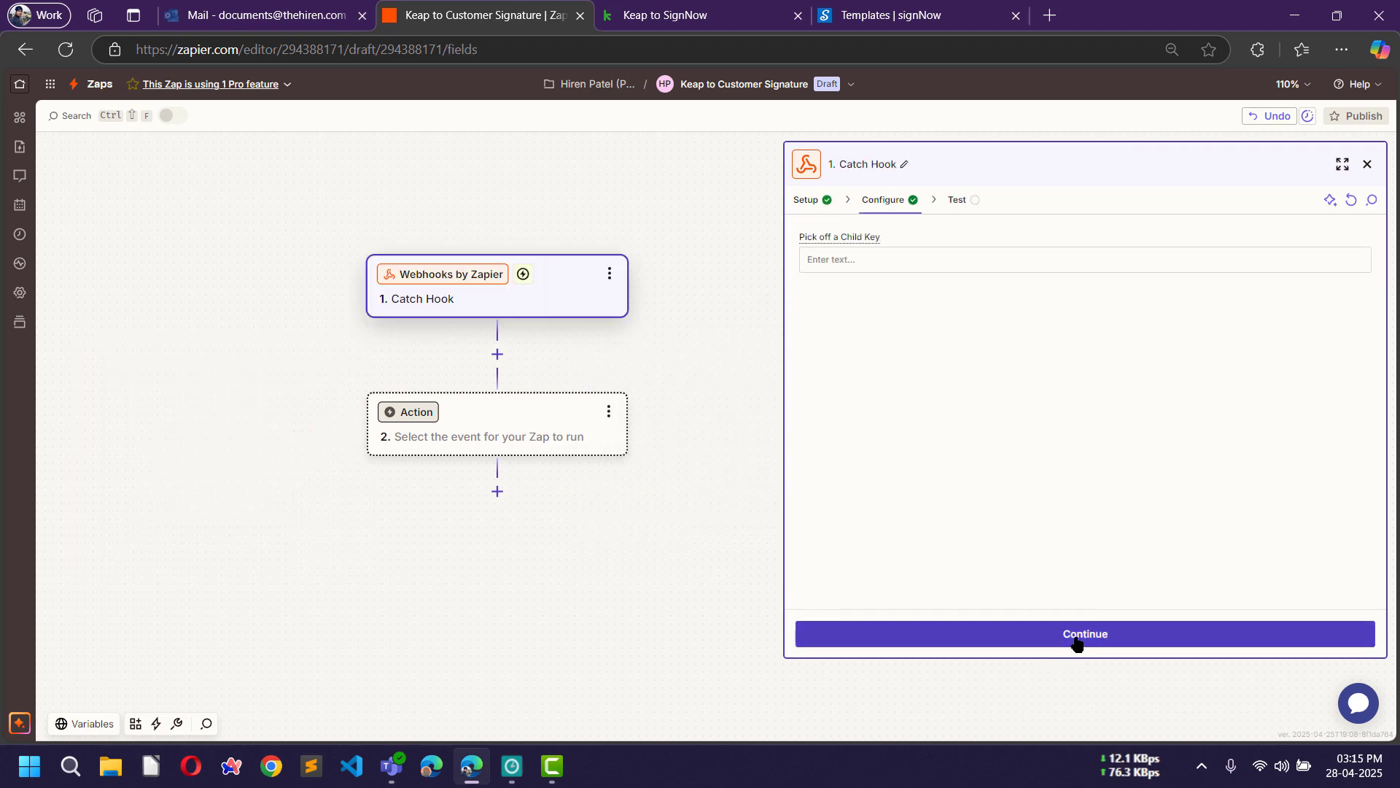
pyautogui.click(1078, 634)
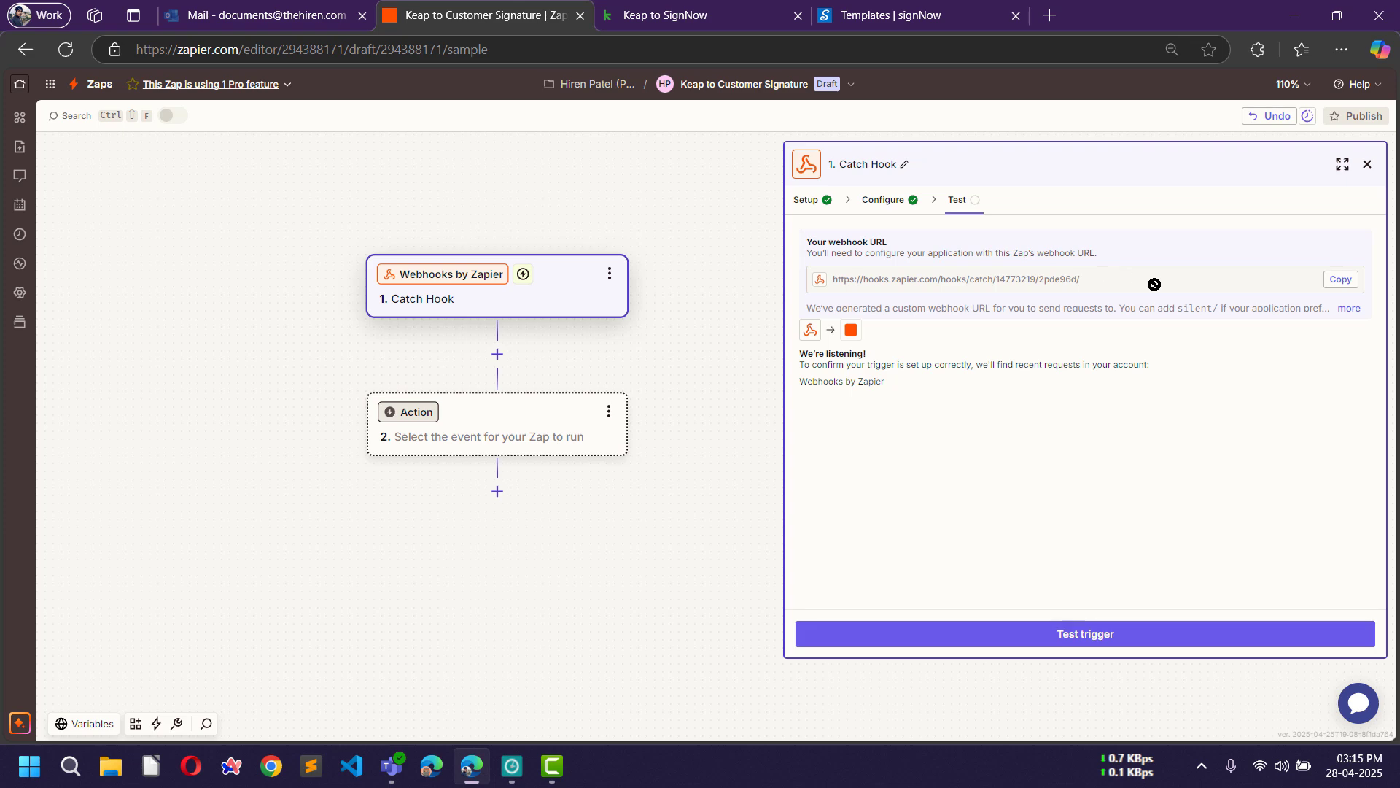
# Copy the Catch Hook's webhook URL and paste it as the POST URL of the Send HTTP Post in Keap.
pyautogui.click(1347, 282)
pyautogui.click(741, 10)
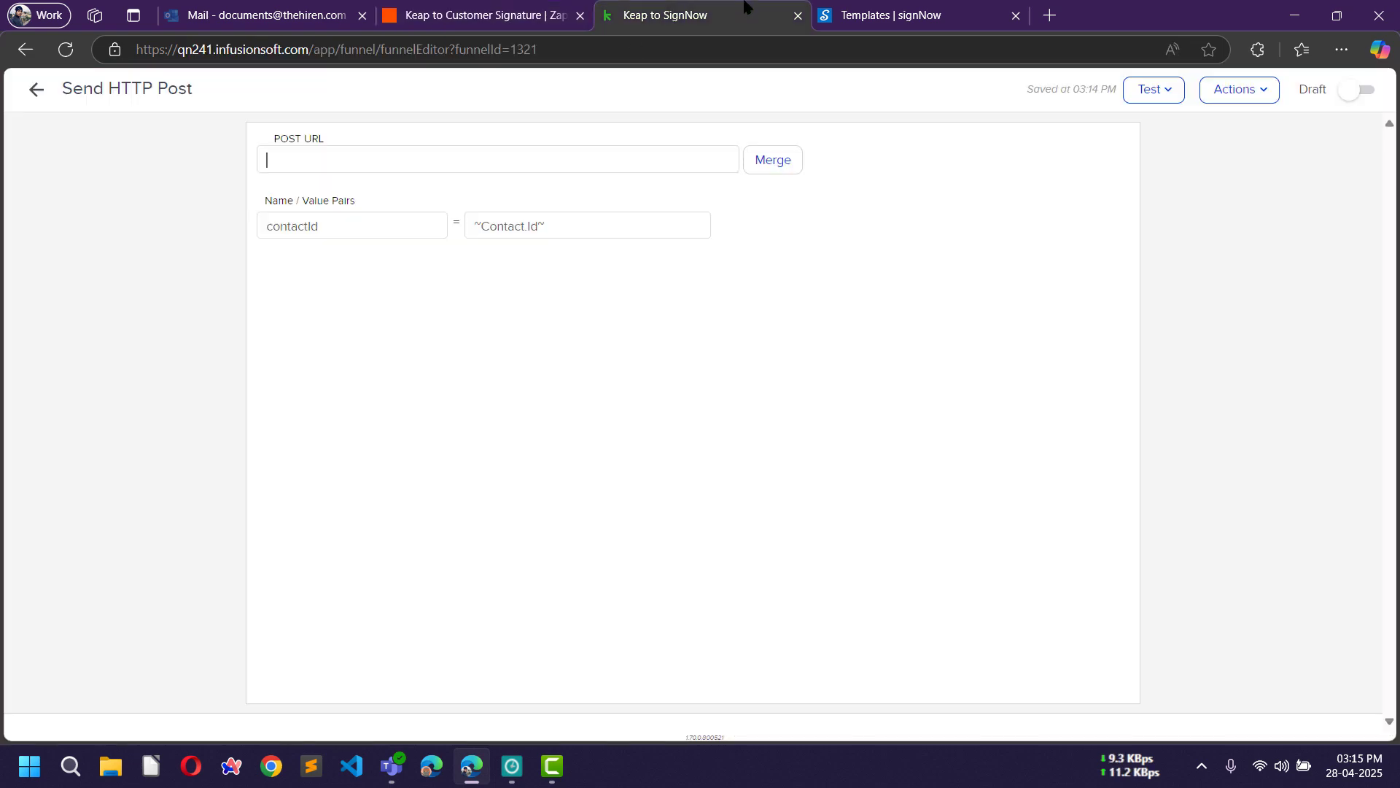
pyautogui.click(466, 160)
pyautogui.hotkey('ctrl', 'v')
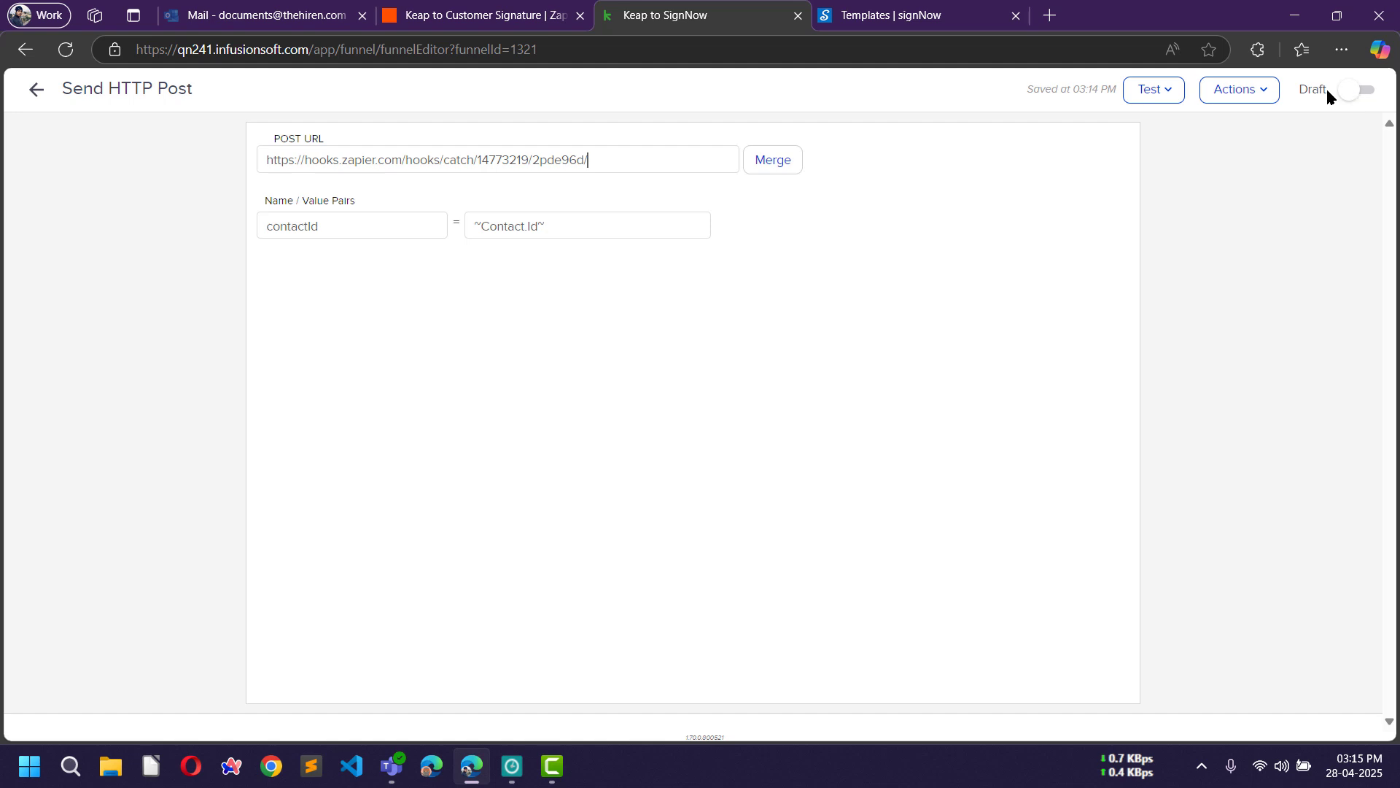
# Mark the Send HTTP Post and its sequence as Ready and return to the automation canvas.
pyautogui.click(1351, 93)
pyautogui.click(34, 89)
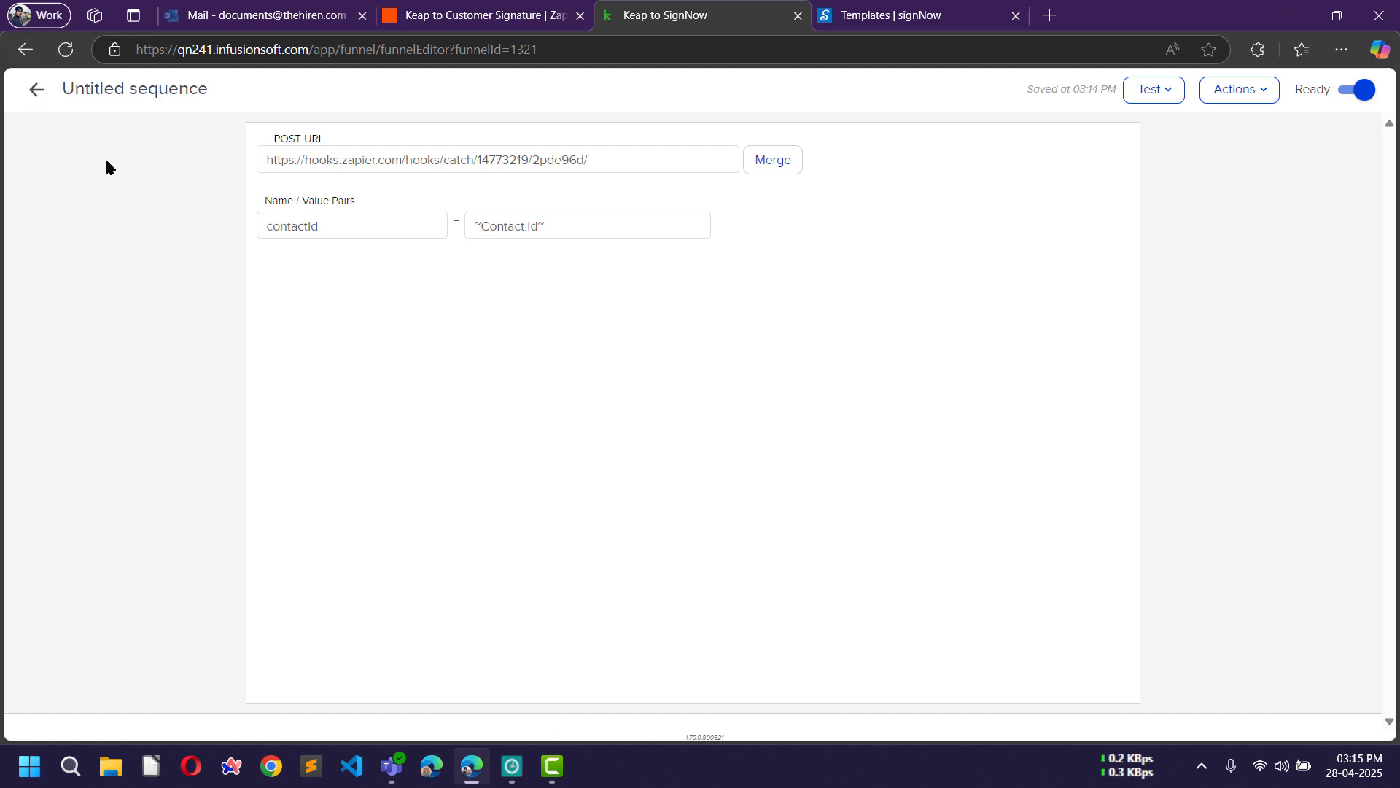
pyautogui.click(1357, 93)
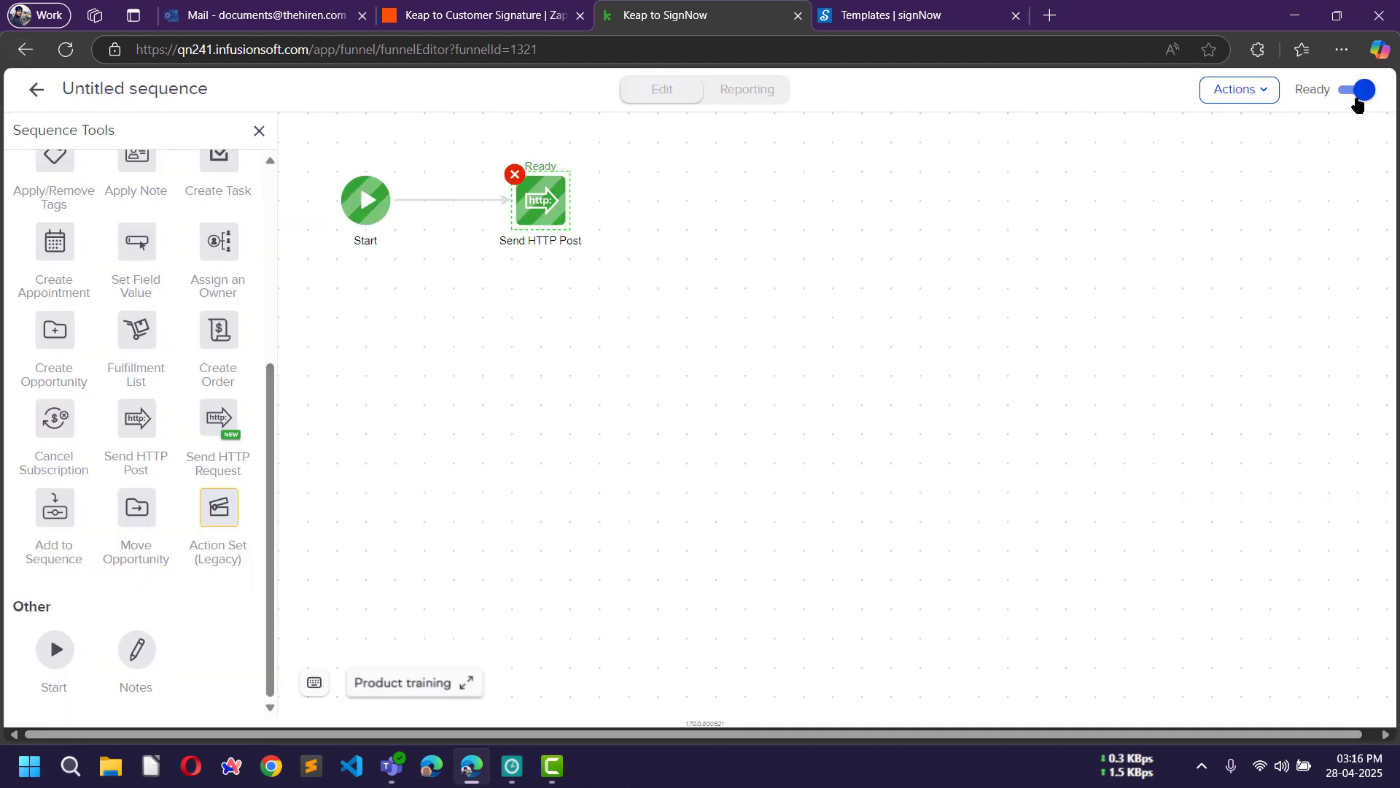
pyautogui.click(37, 90)
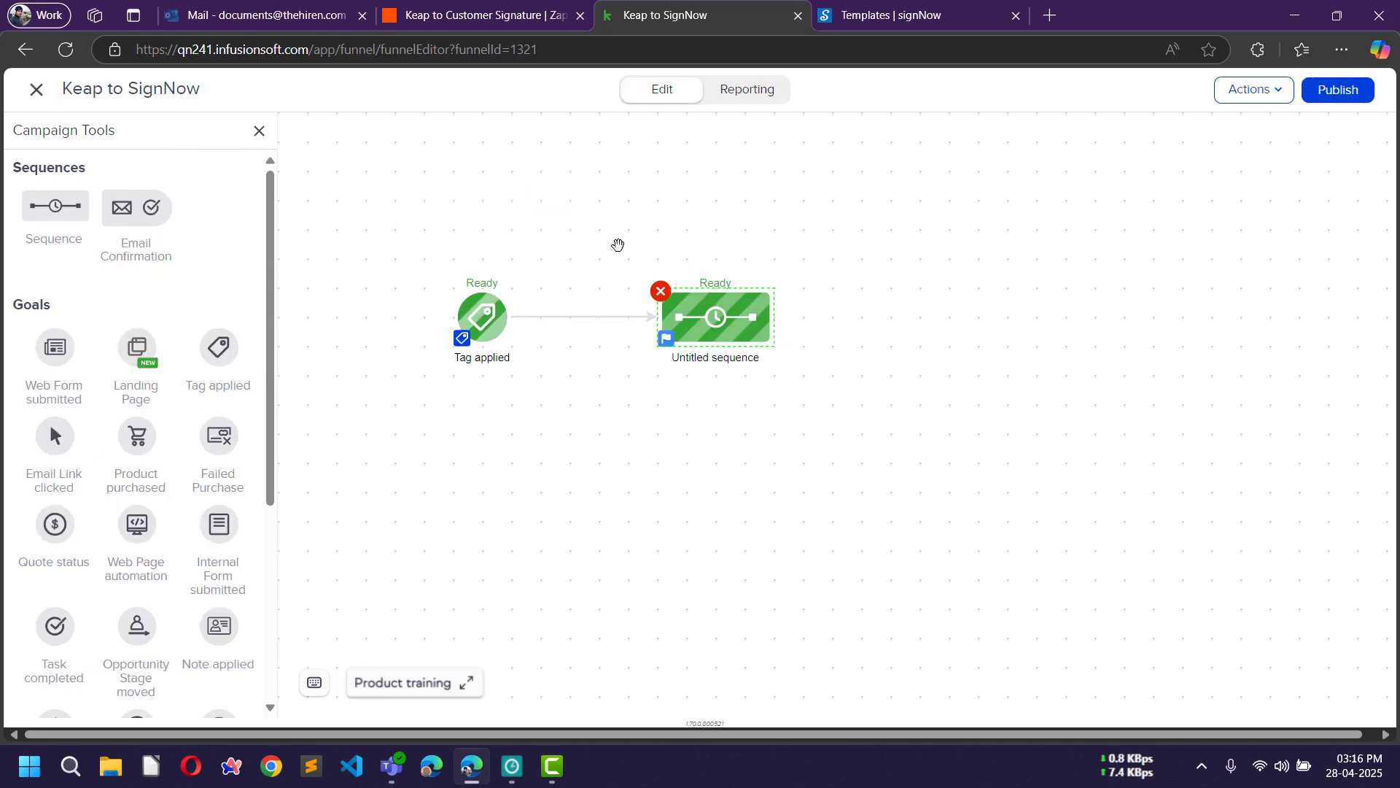
# Publish the Keap to SignNow automation without adding the contacts that already meet the tag goal.
pyautogui.click(1339, 90)
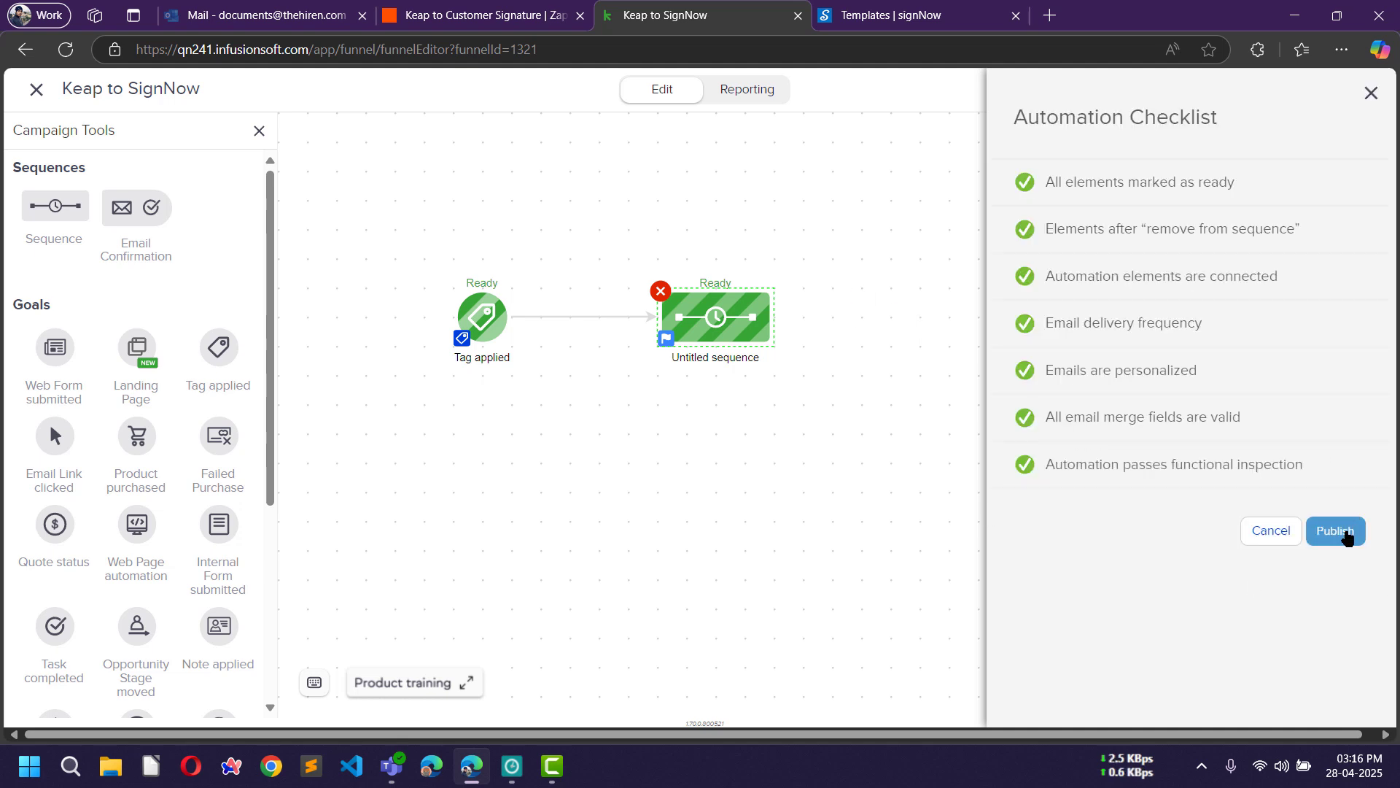
pyautogui.click(1336, 530)
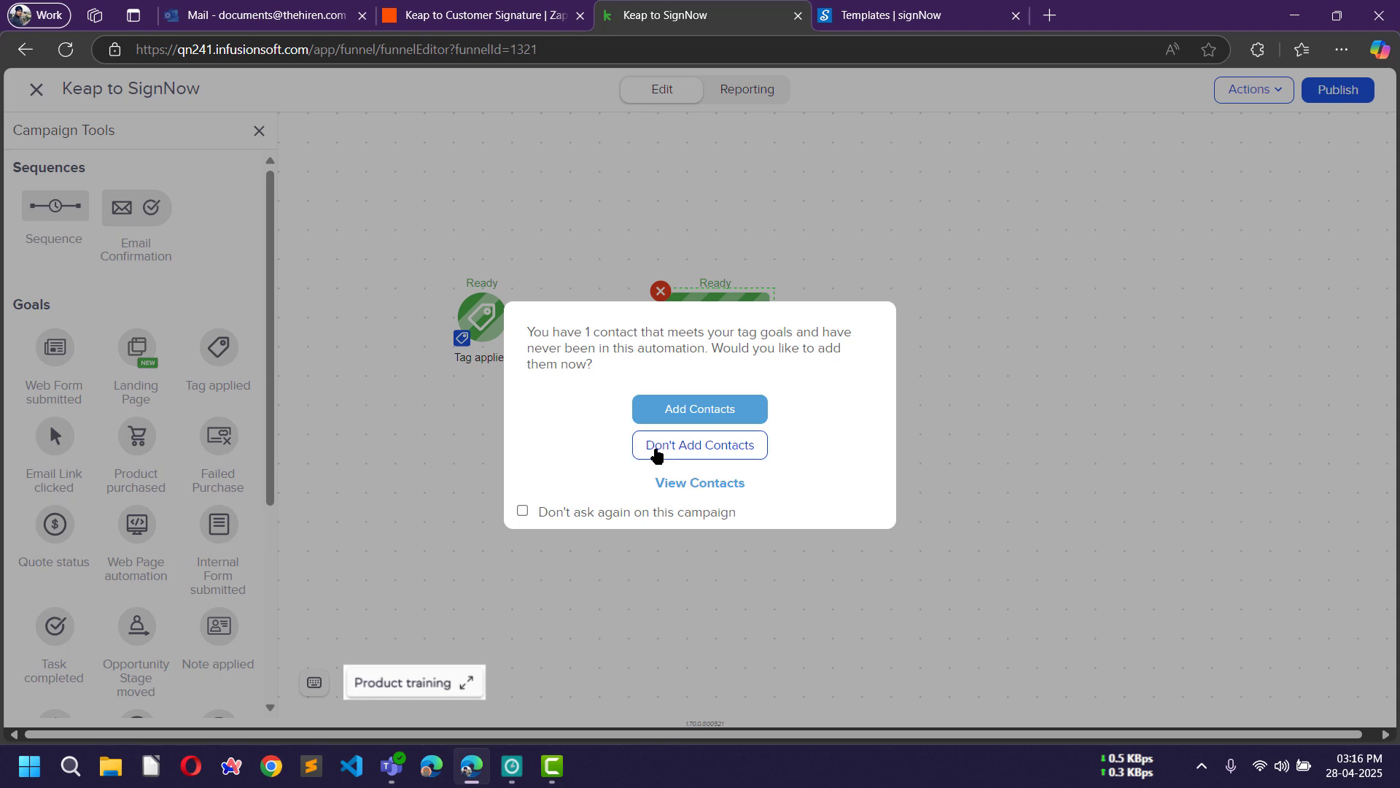
pyautogui.click(660, 453)
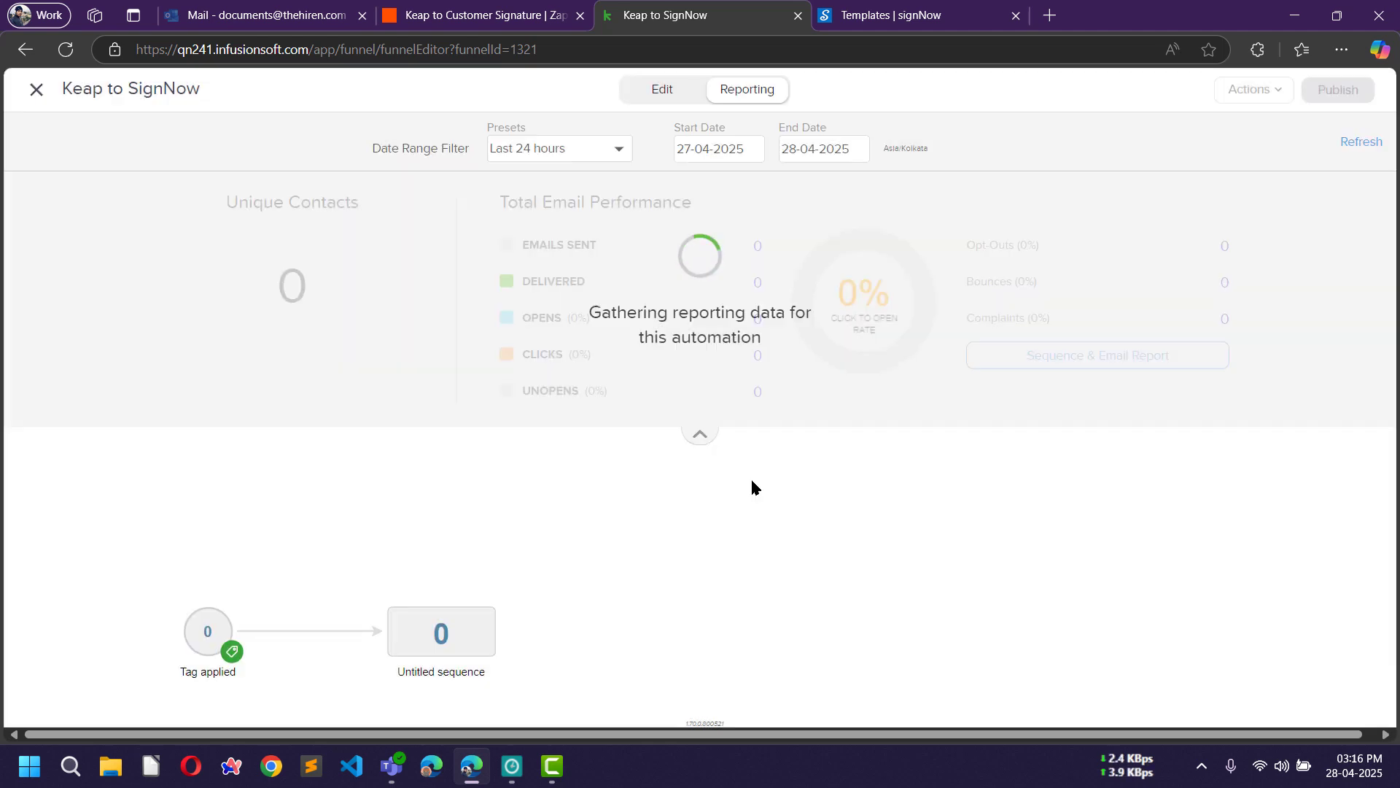
# Leave the automation editor, search for the test contact by first name and open the contact's record.
pyautogui.click(31, 89)
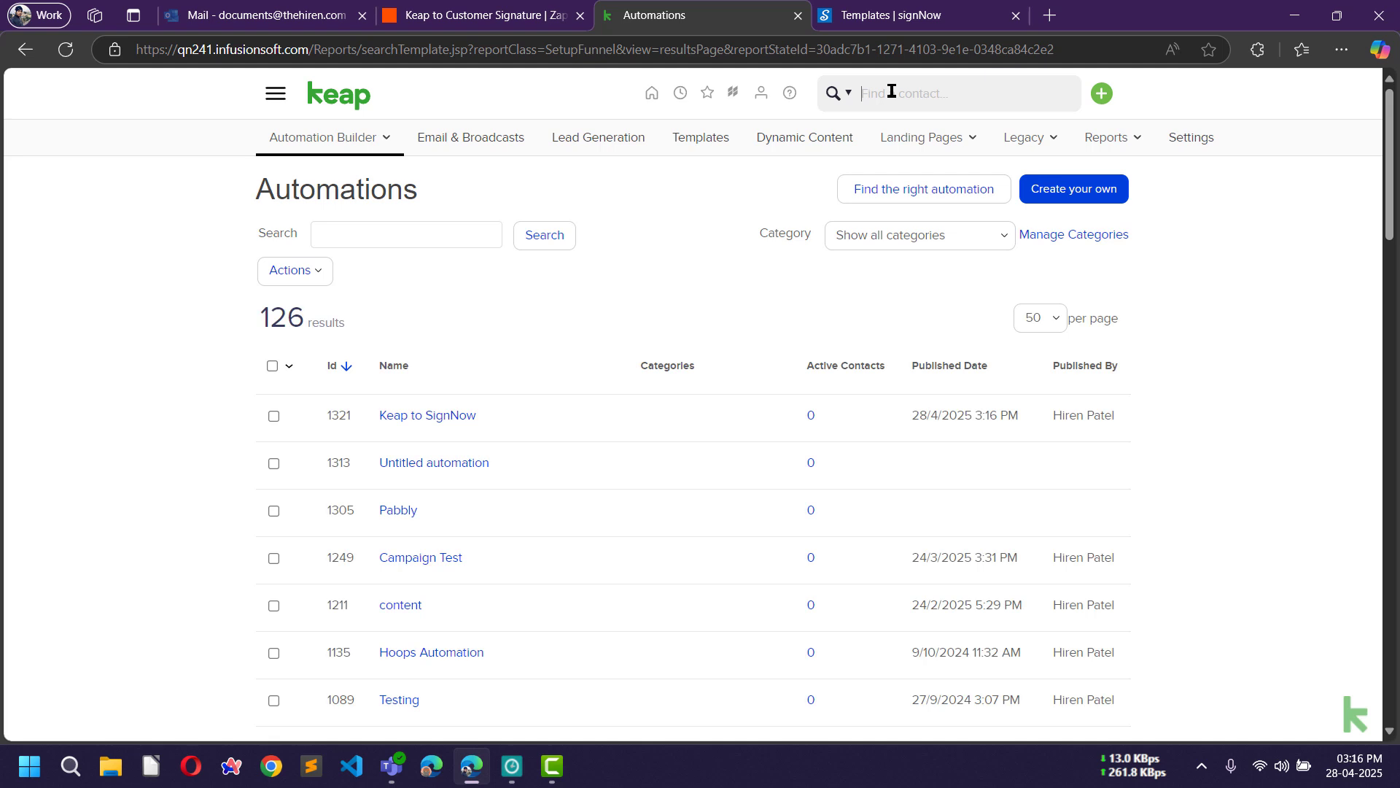
pyautogui.write('h')
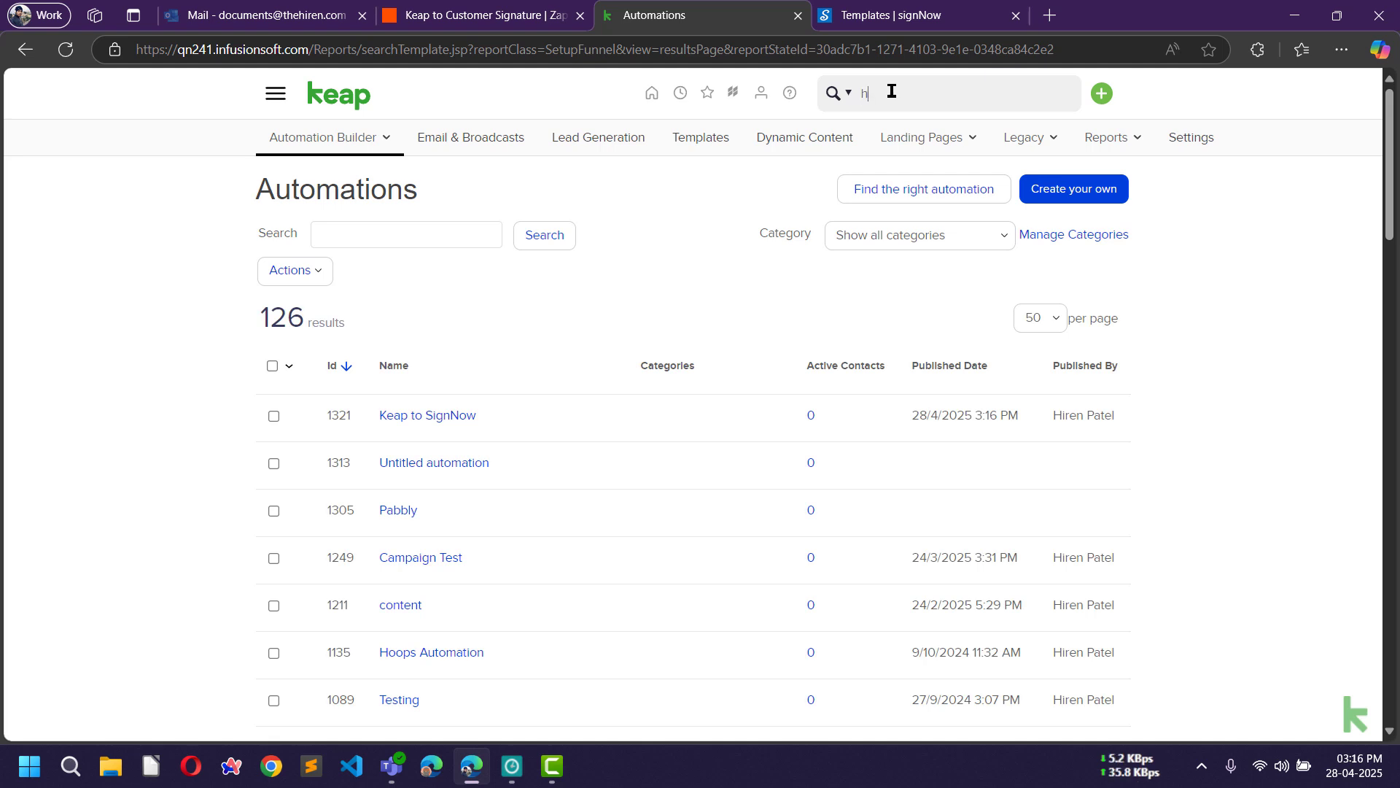
pyautogui.write('iren')
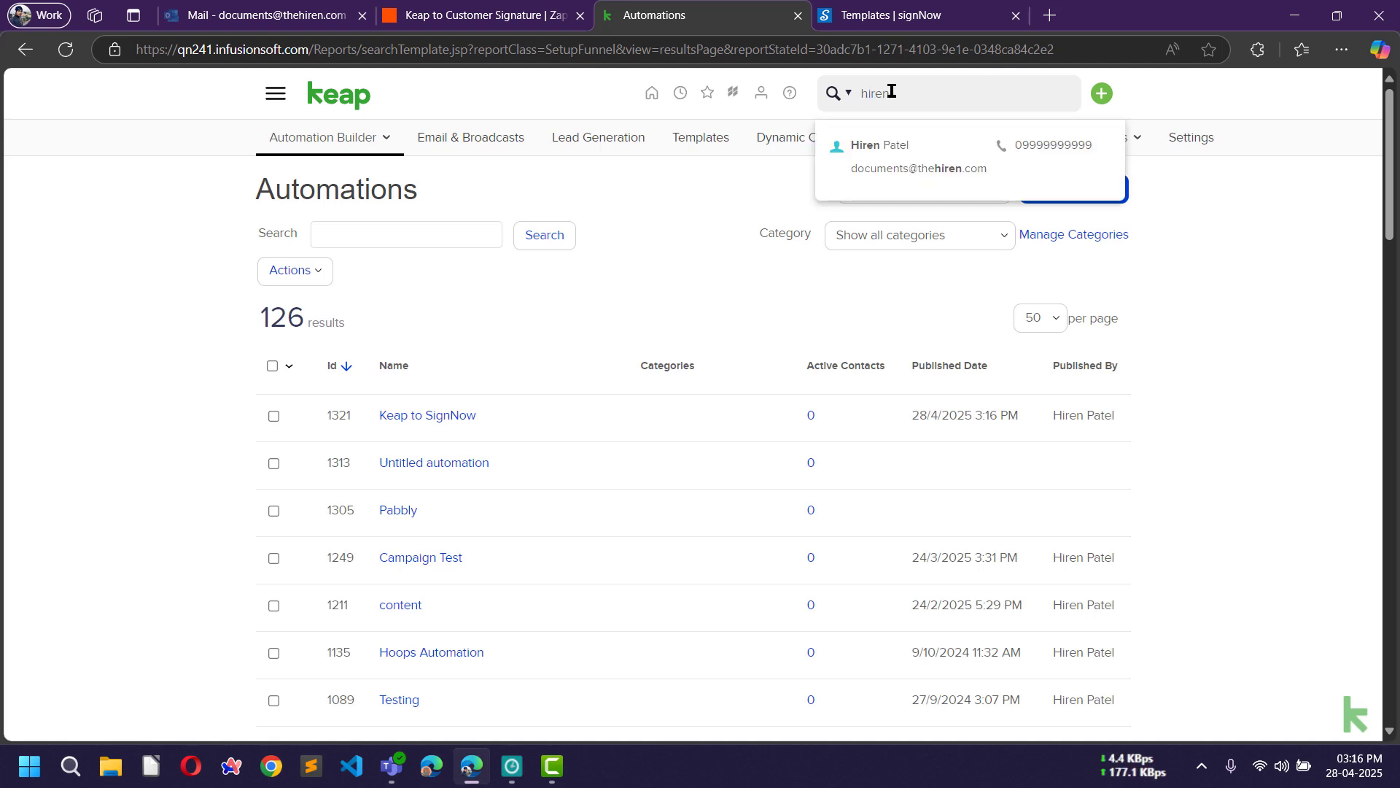
pyautogui.click(886, 172)
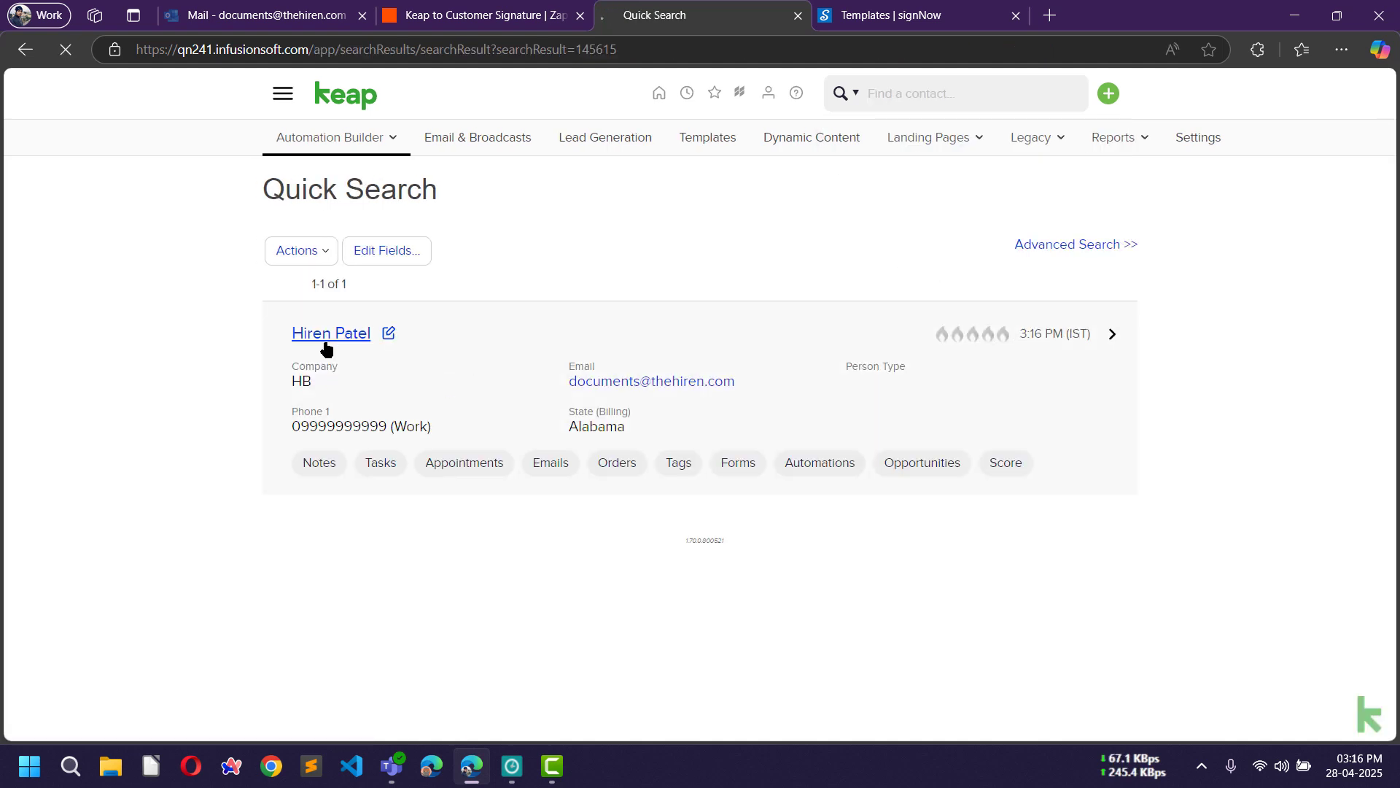
pyautogui.click(328, 344)
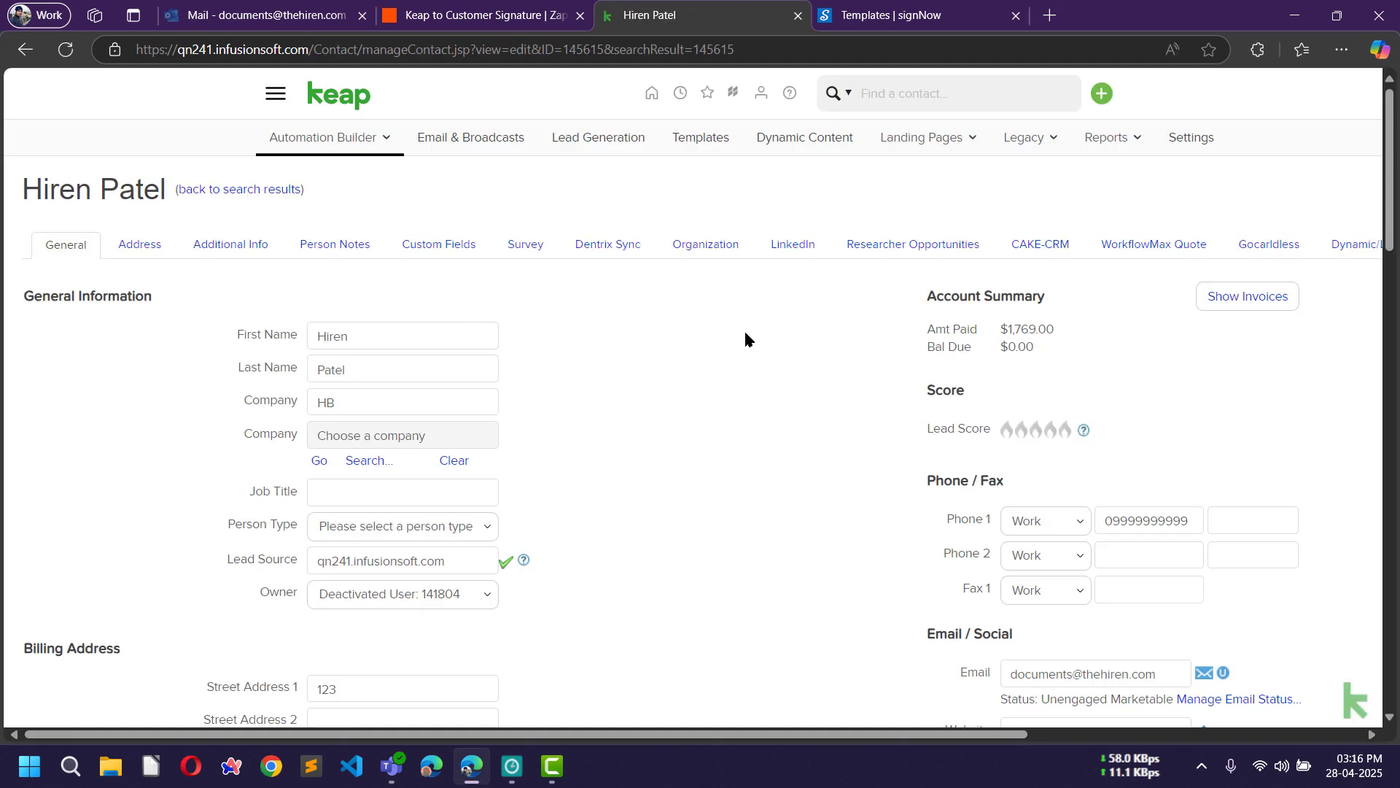
# Apply the Zapier to SignNow tag from No Category to the contact.
pyautogui.hscroll(6, 746, 339)
pyautogui.click(1094, 243)
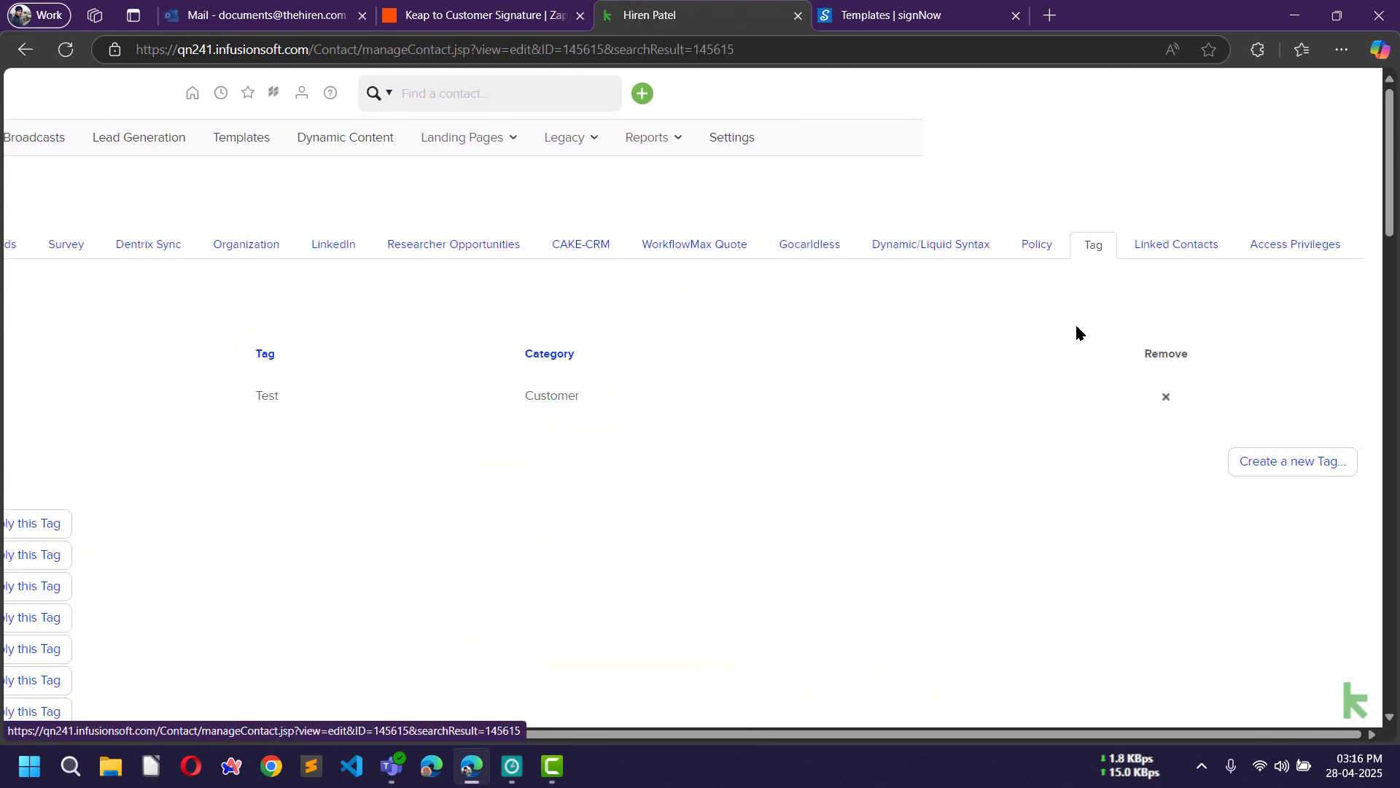
pyautogui.hscroll(-6, 1040, 365)
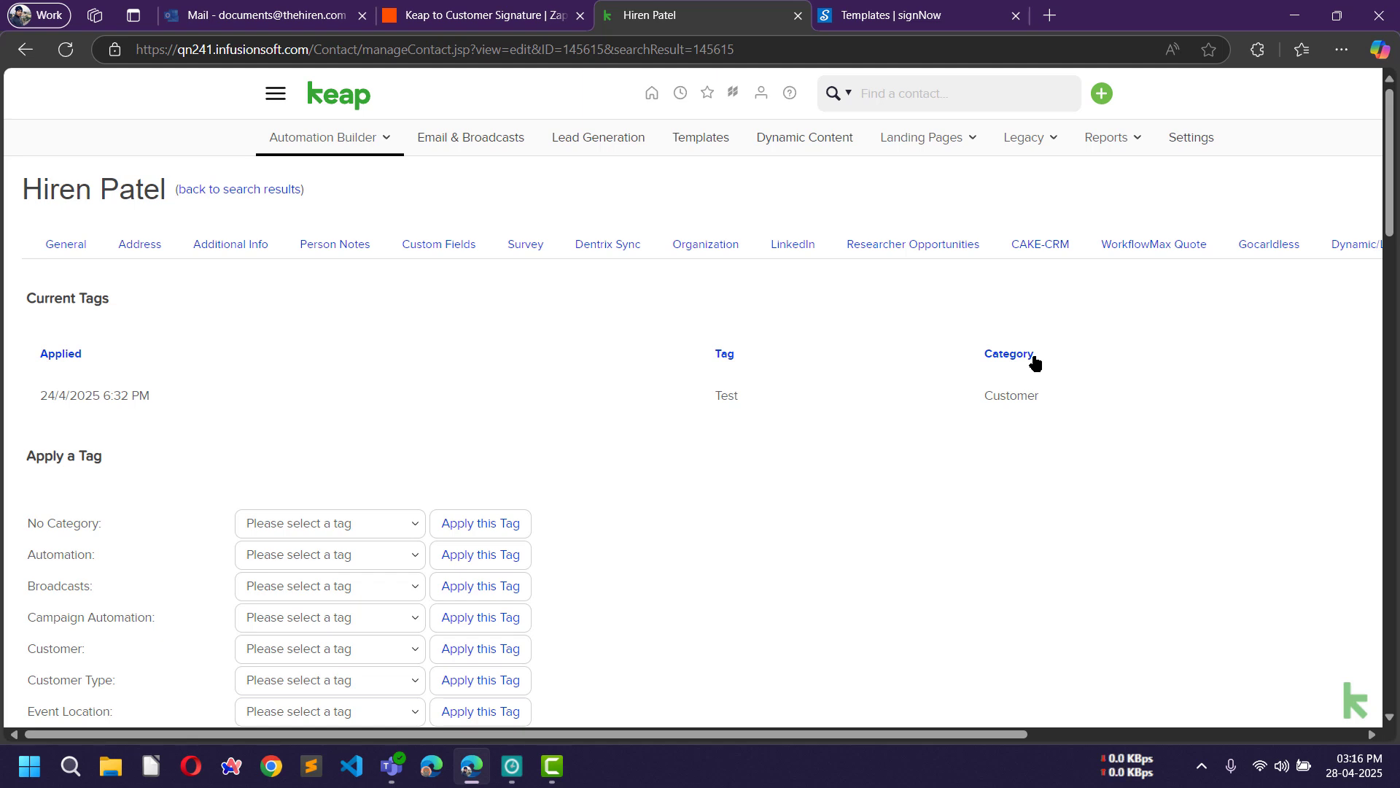
pyautogui.scroll(-1, 195, 551)
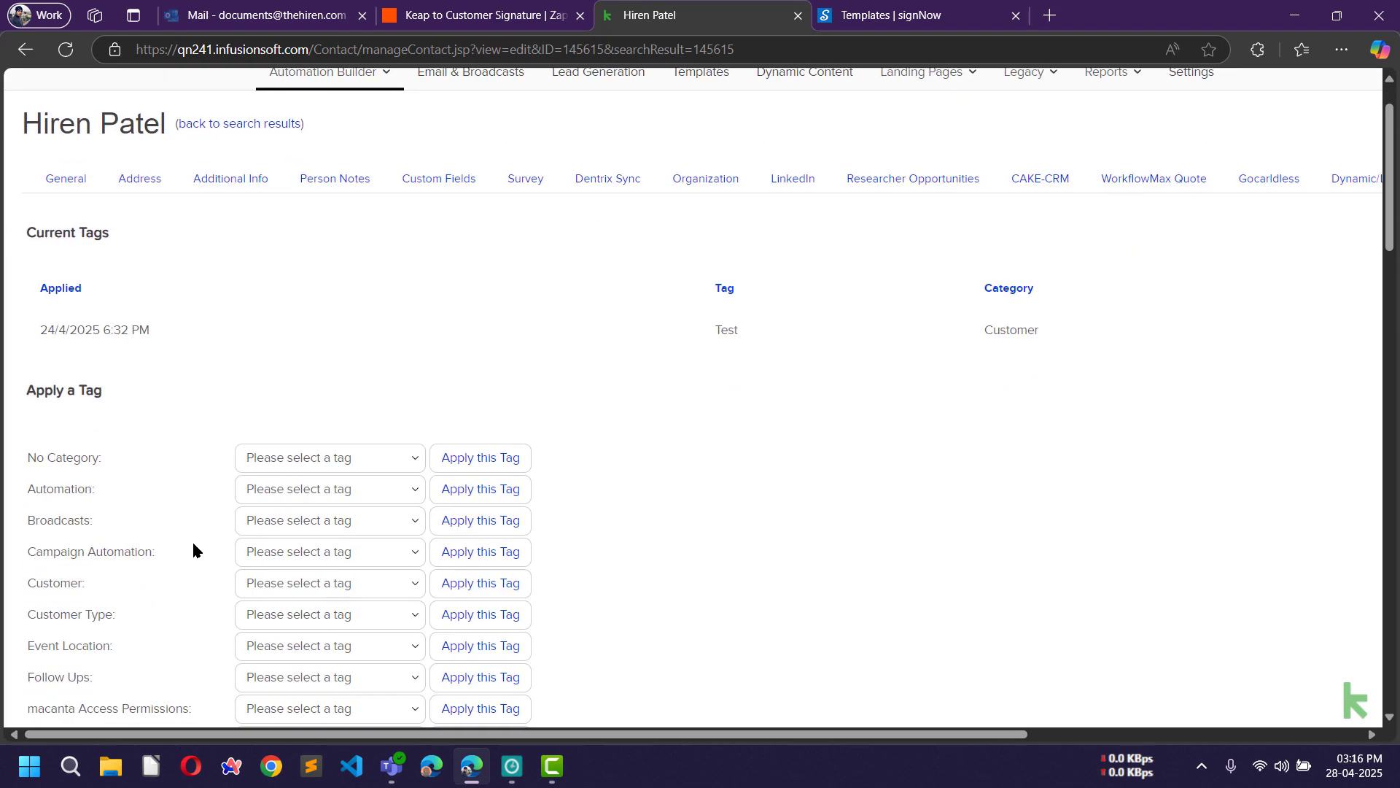
pyautogui.click(325, 458)
pyautogui.scroll(-15, 391, 354)
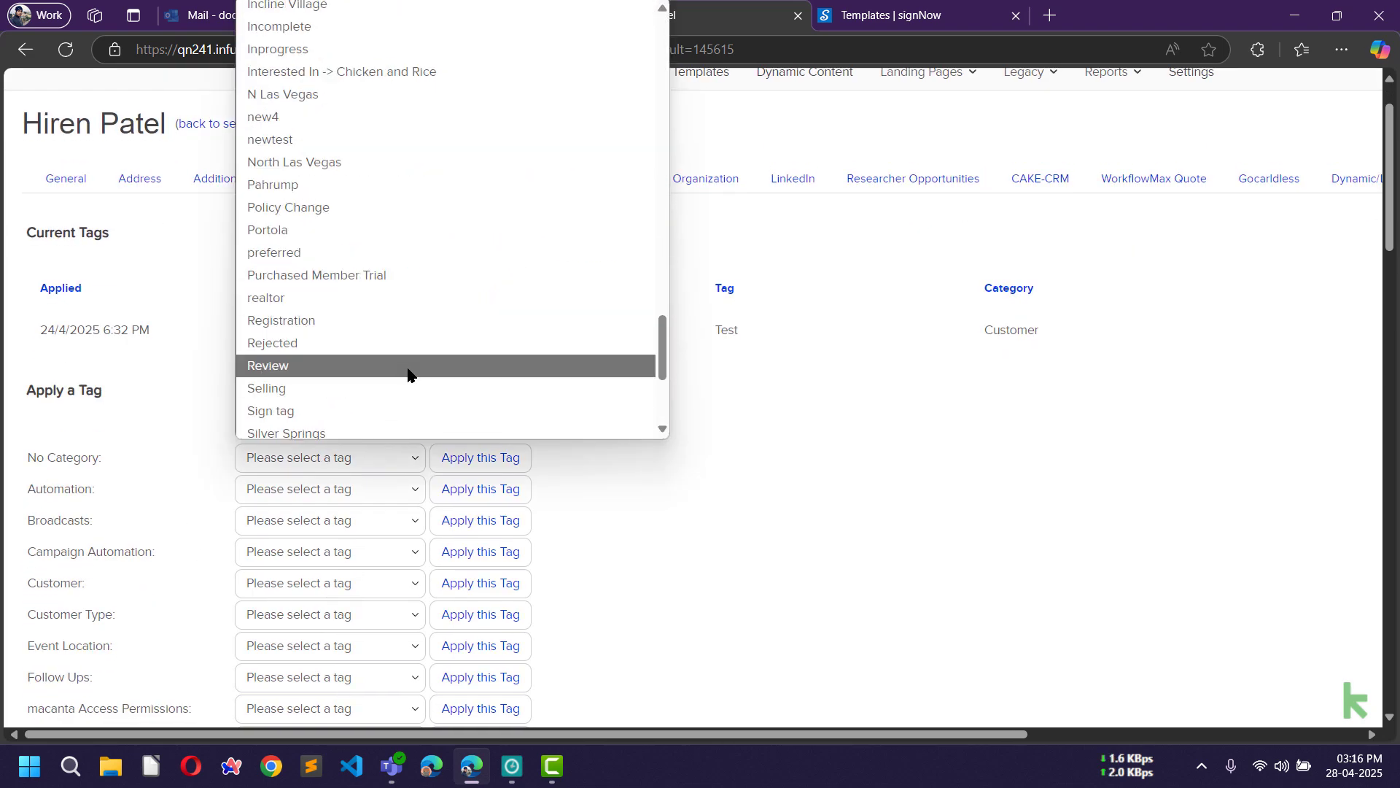
pyautogui.scroll(-4, 403, 394)
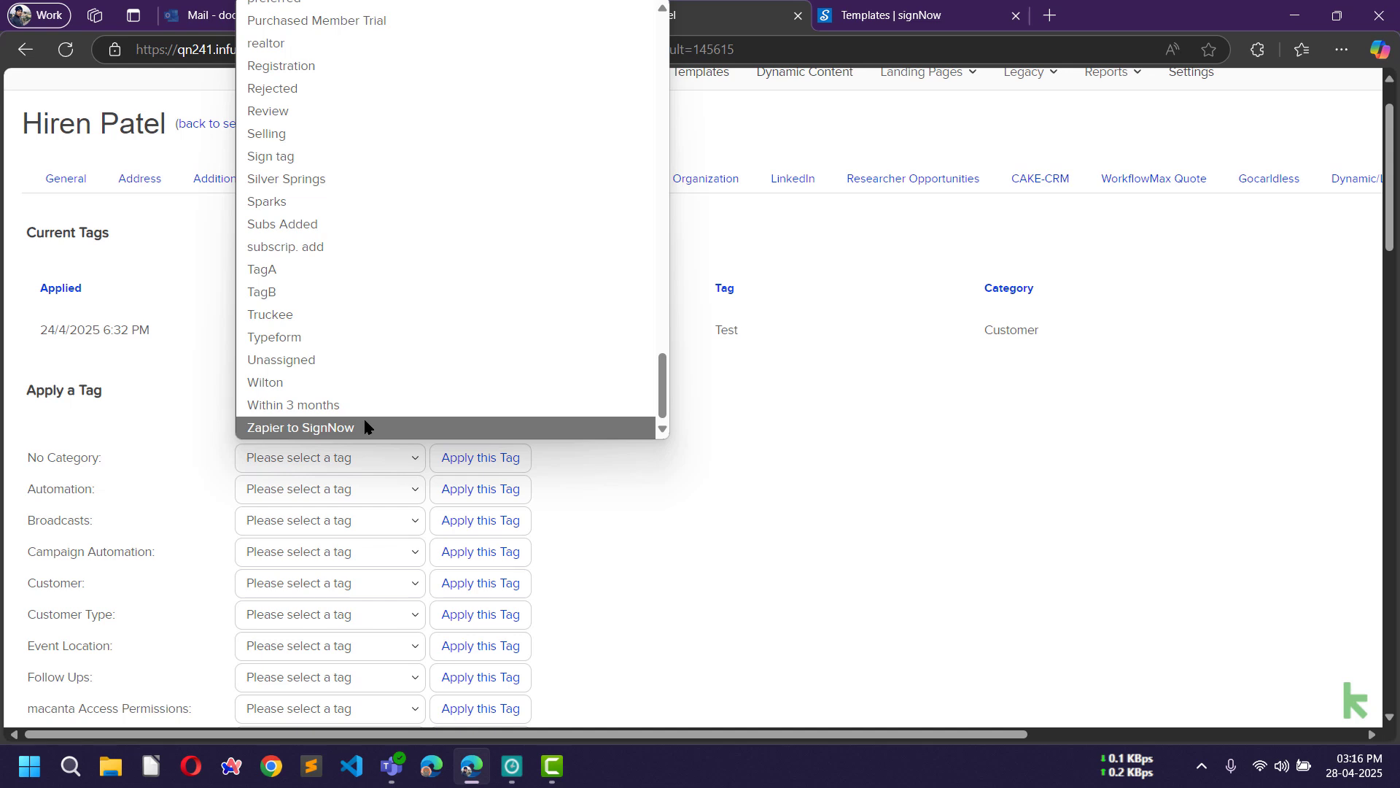
pyautogui.click(326, 425)
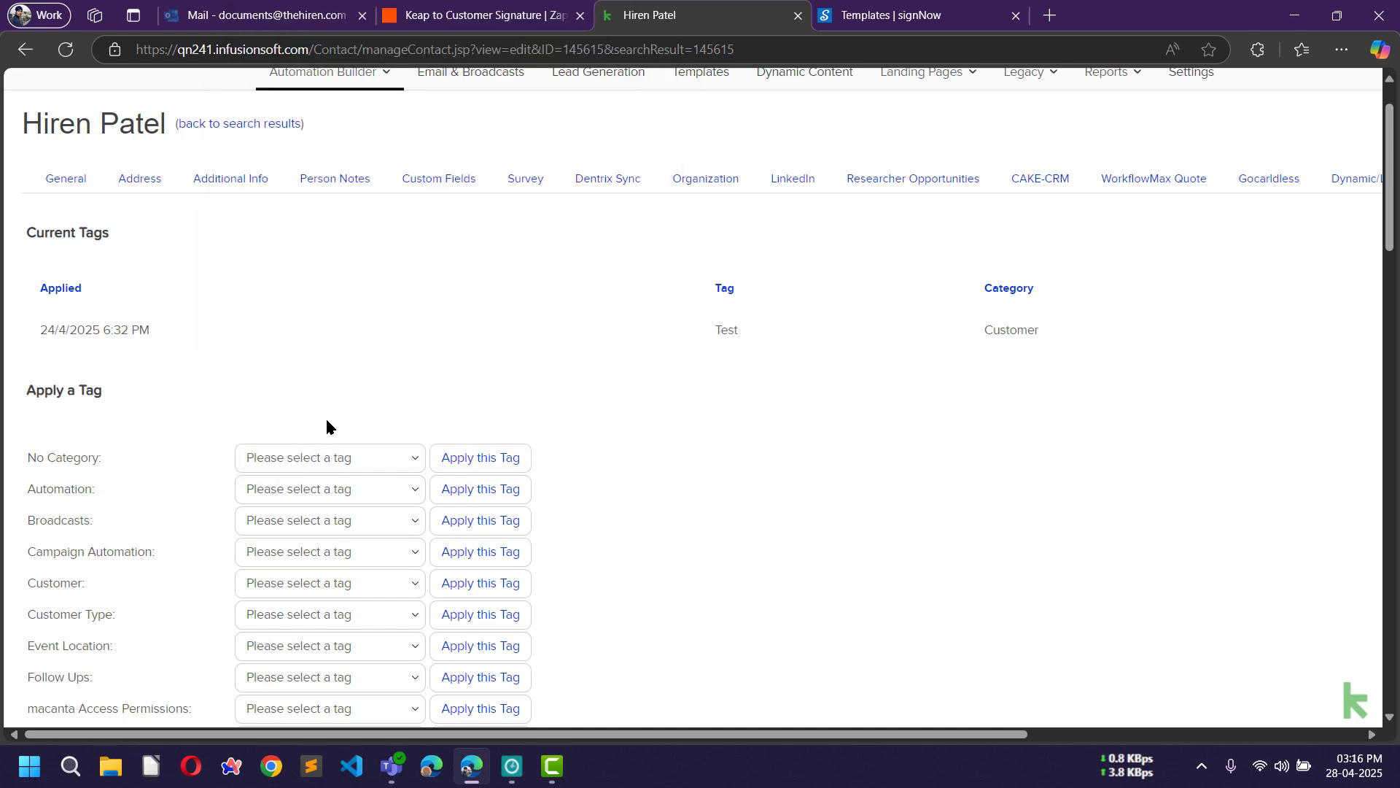
pyautogui.click(485, 462)
# Save the contact record and switch back to the Catch Hook test in Zapier.
pyautogui.scroll(-10, 676, 484)
pyautogui.scroll(-1, 46, 512)
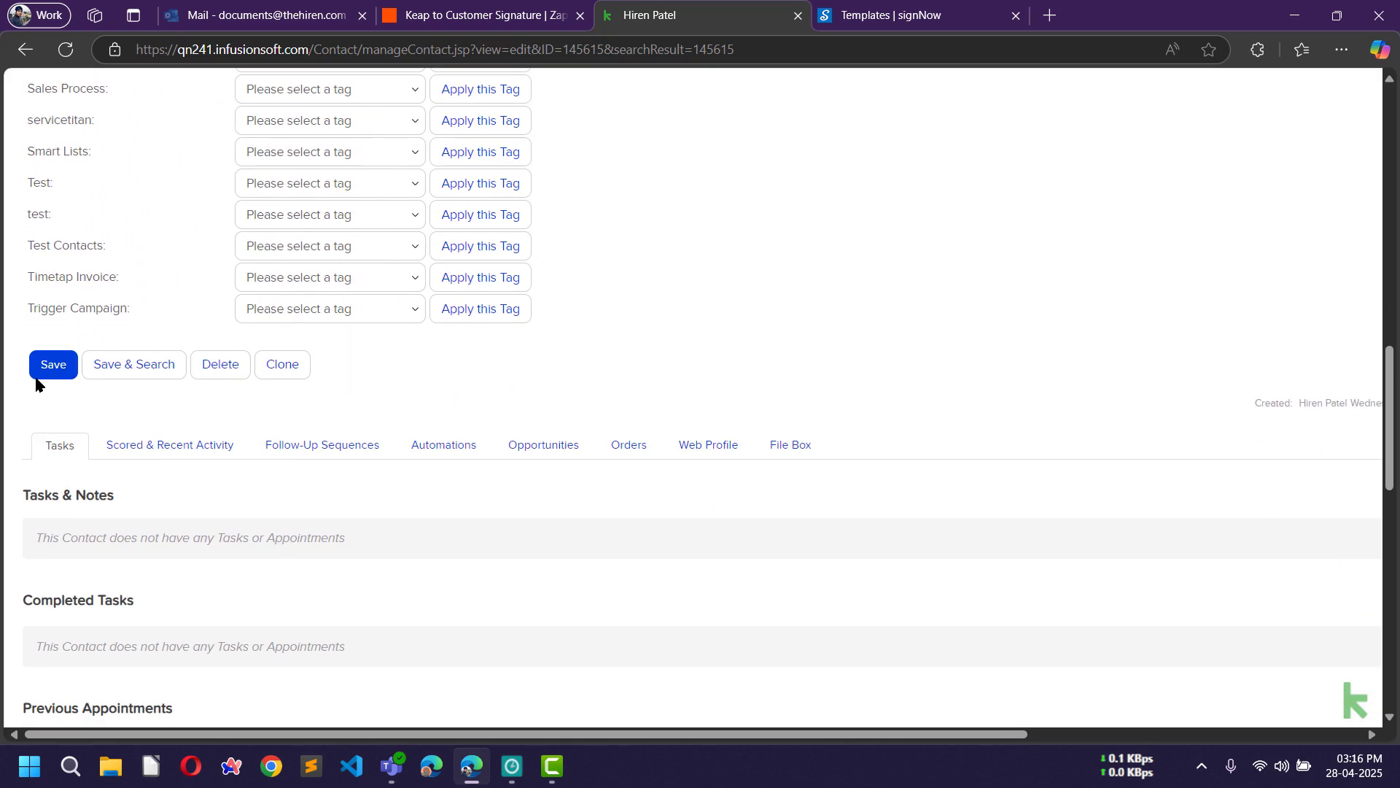
pyautogui.click(49, 353)
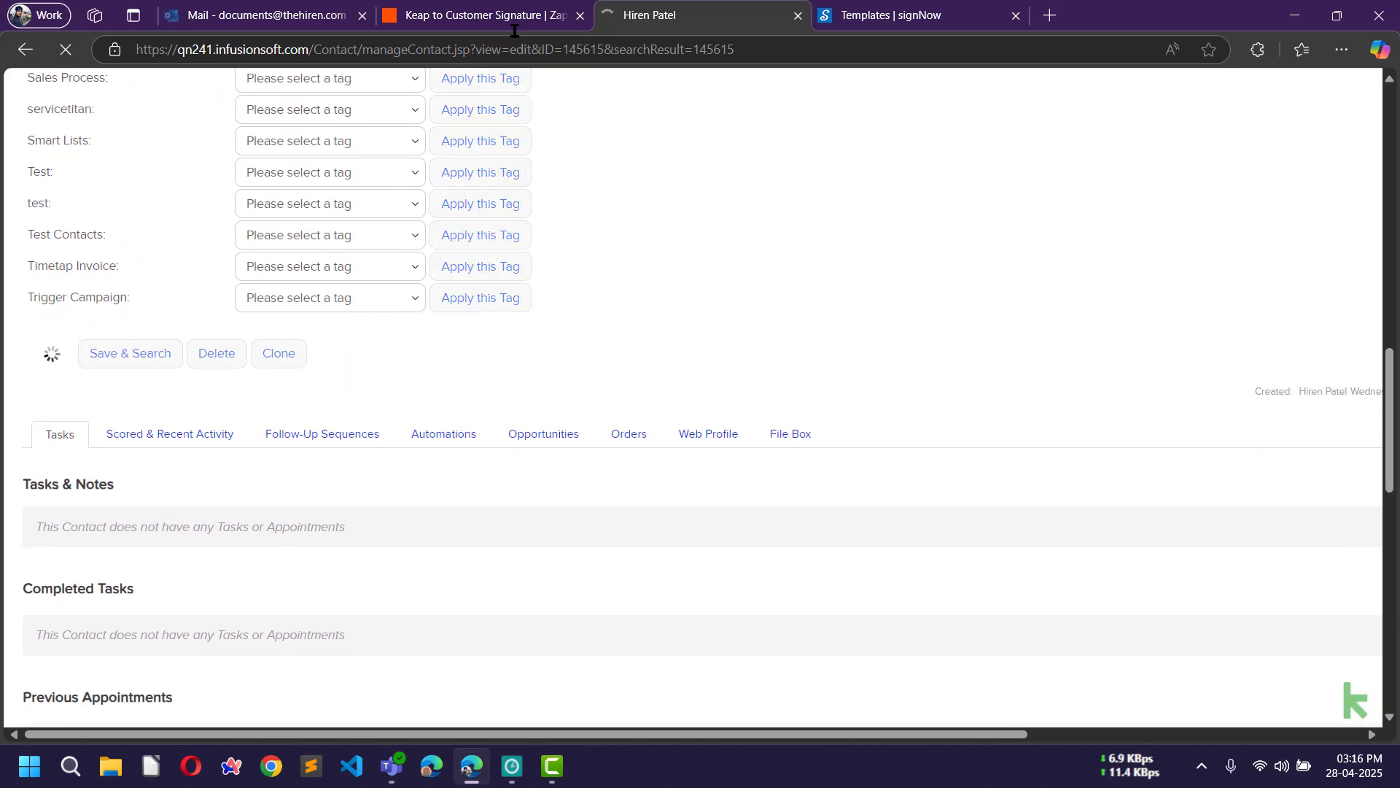
pyautogui.click(485, 14)
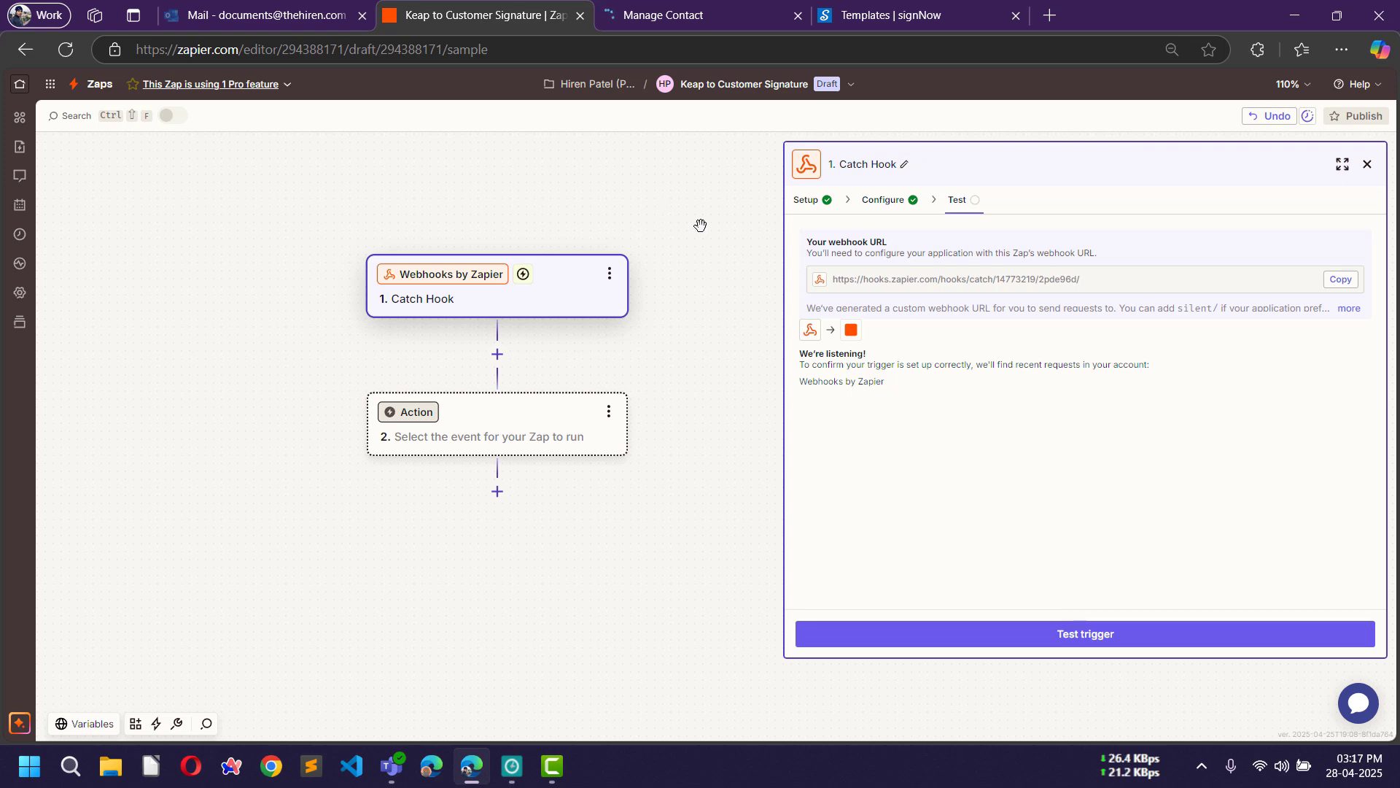
# Run the Catch Hook trigger test repeatedly to pull in the webhook request sent from Keap.
pyautogui.click(1082, 641)
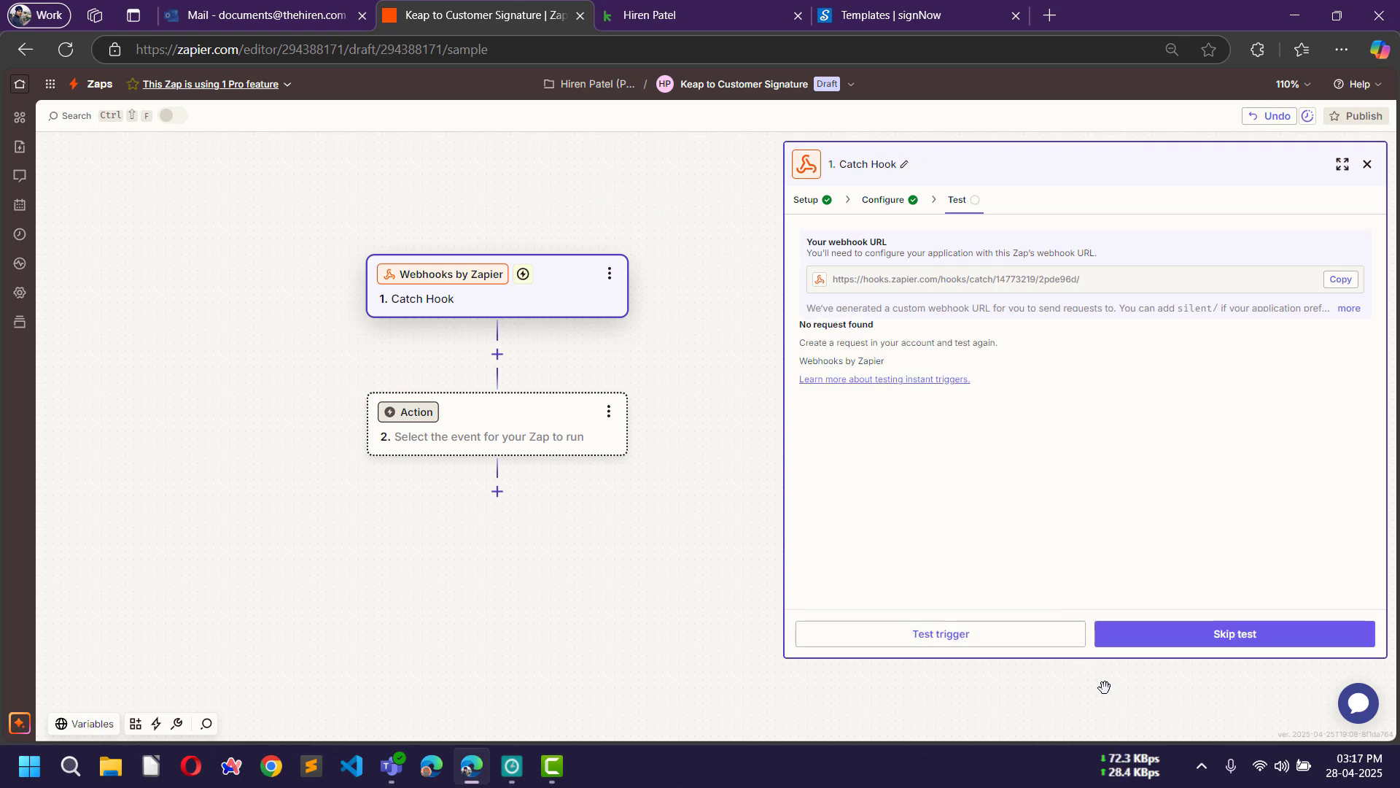
pyautogui.click(935, 637)
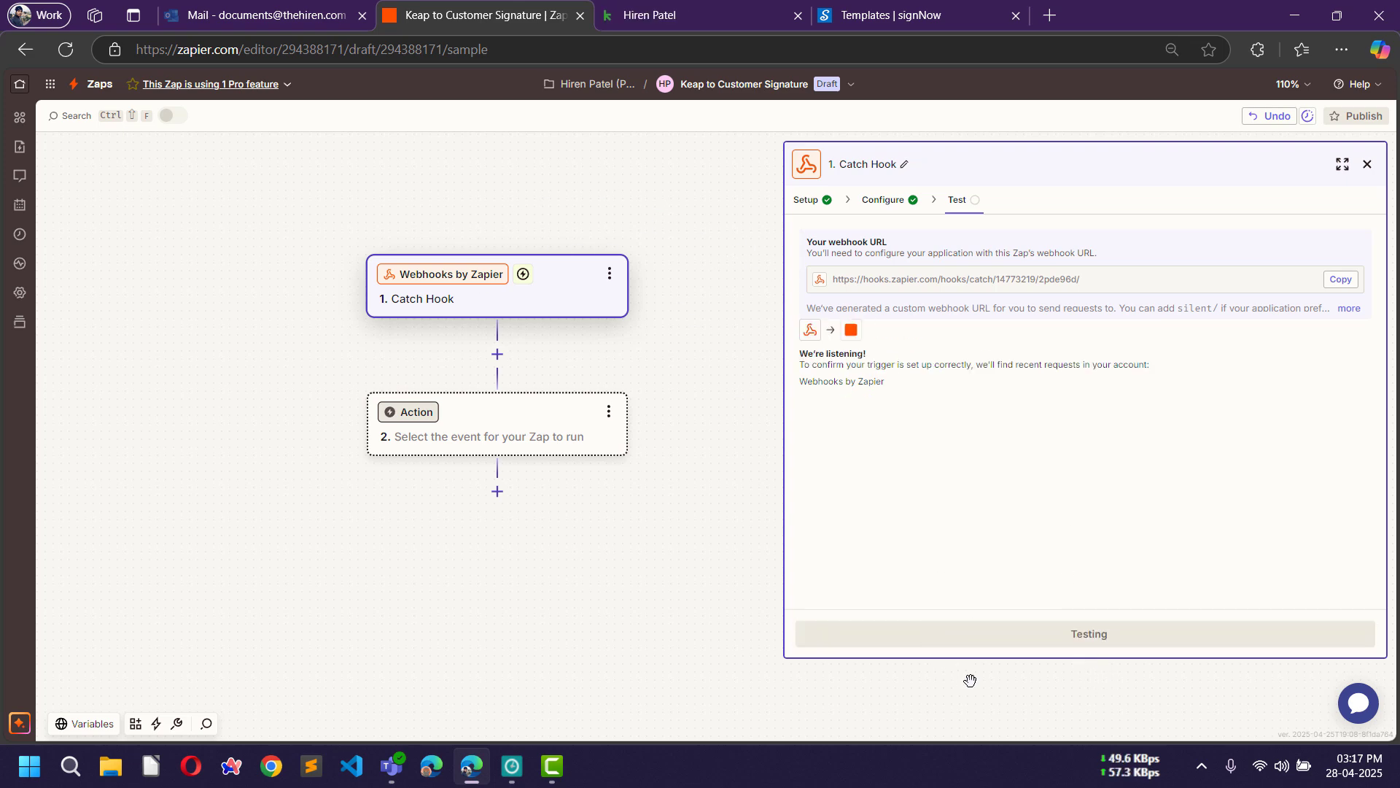
pyautogui.click(973, 643)
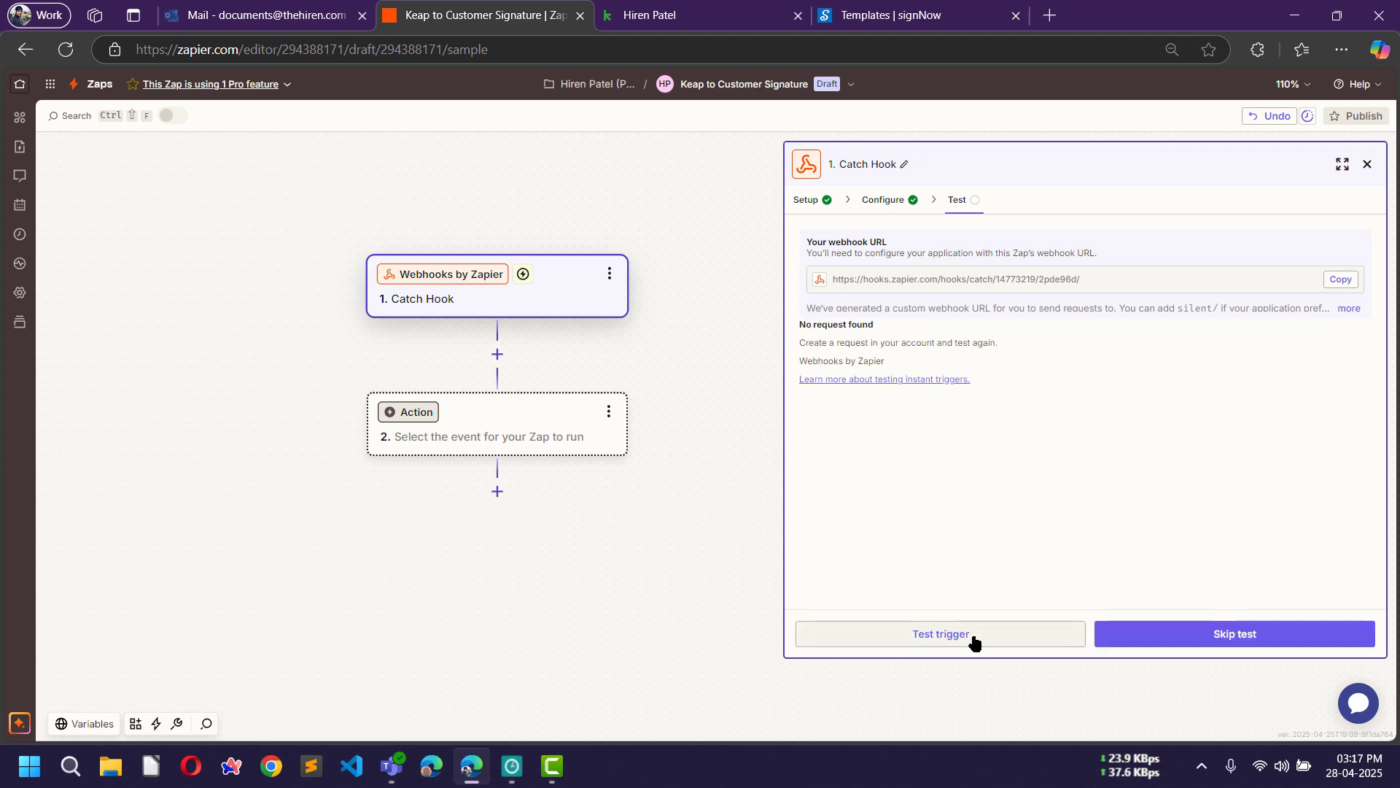
pyautogui.click(974, 642)
pyautogui.click(976, 638)
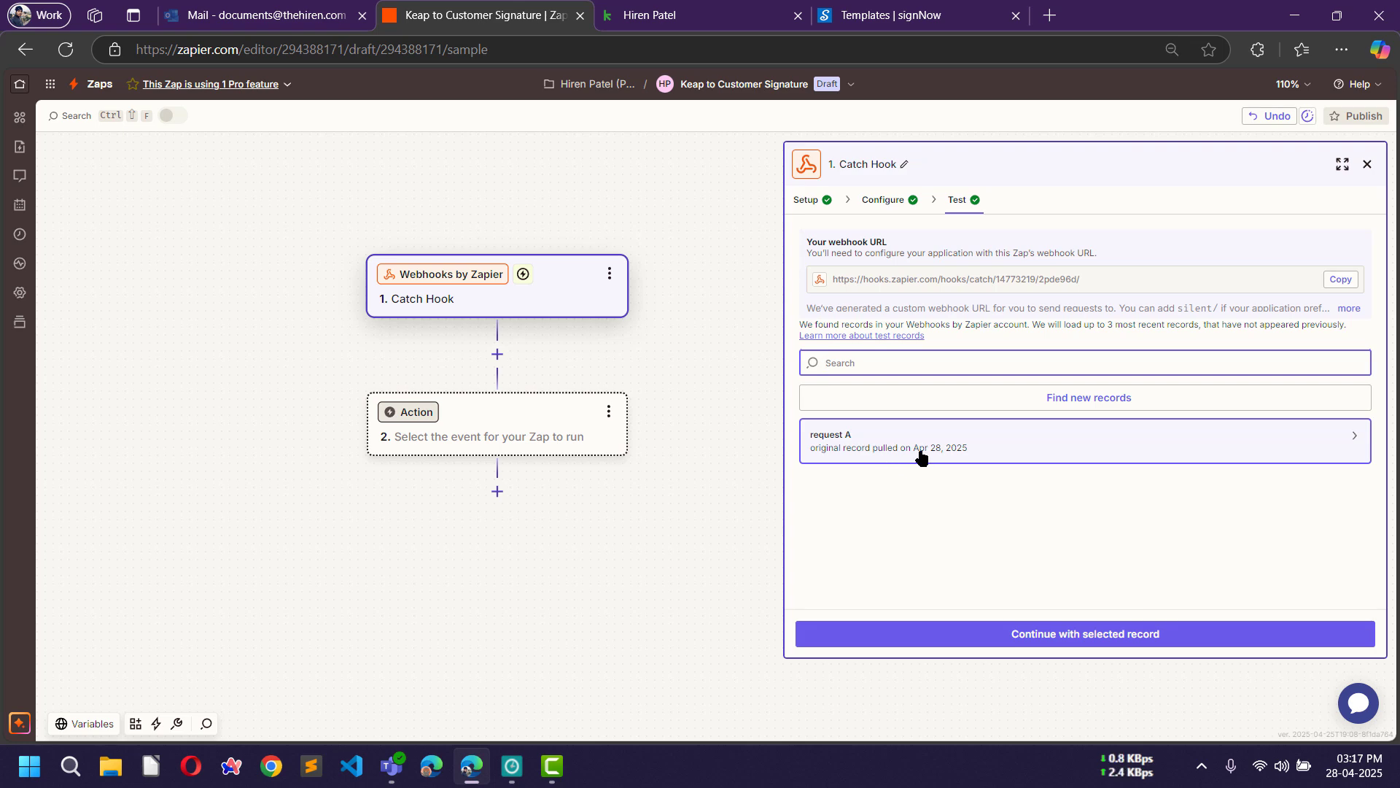
# Inspect request A and compare its Contact Id with the ID of the contact record open in Keap.
pyautogui.click(877, 452)
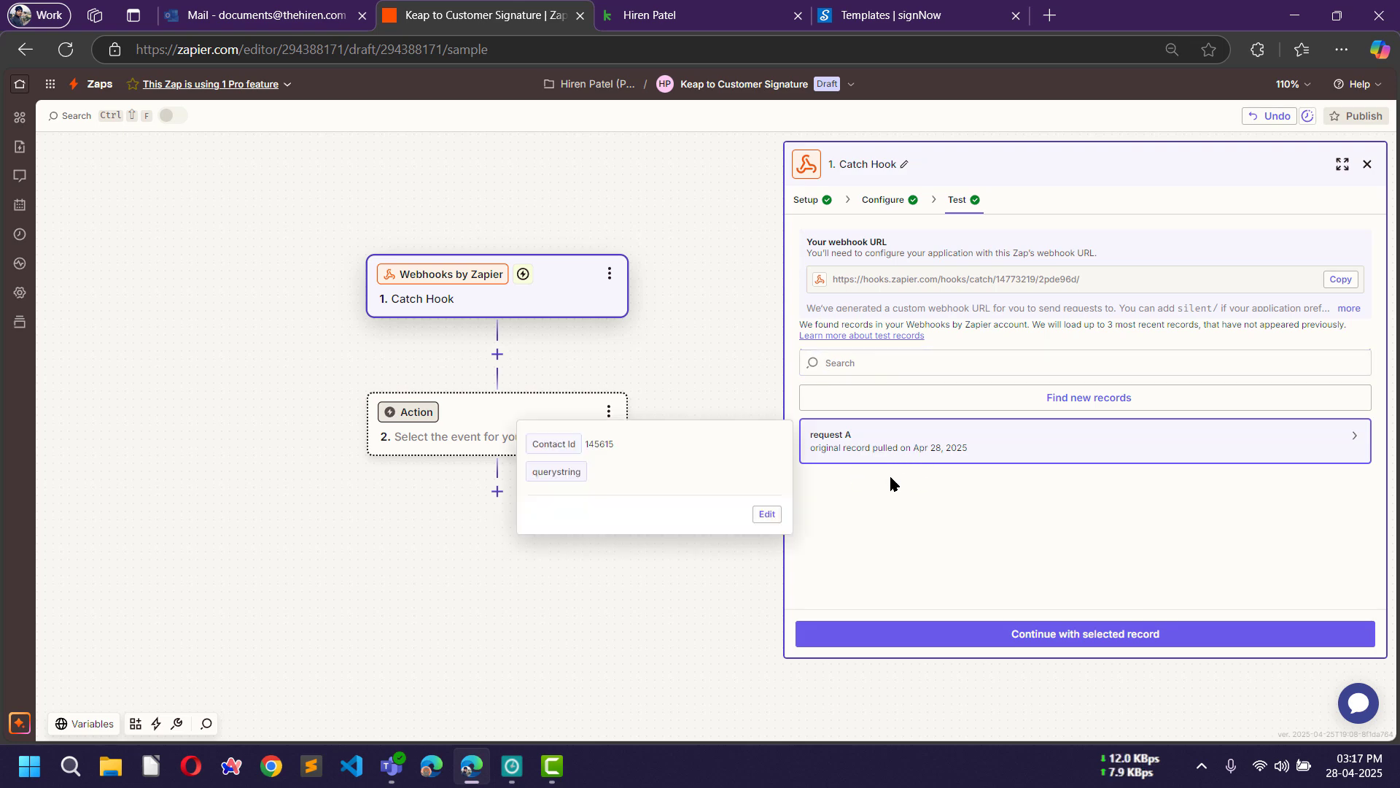
pyautogui.doubleClick(585, 445)
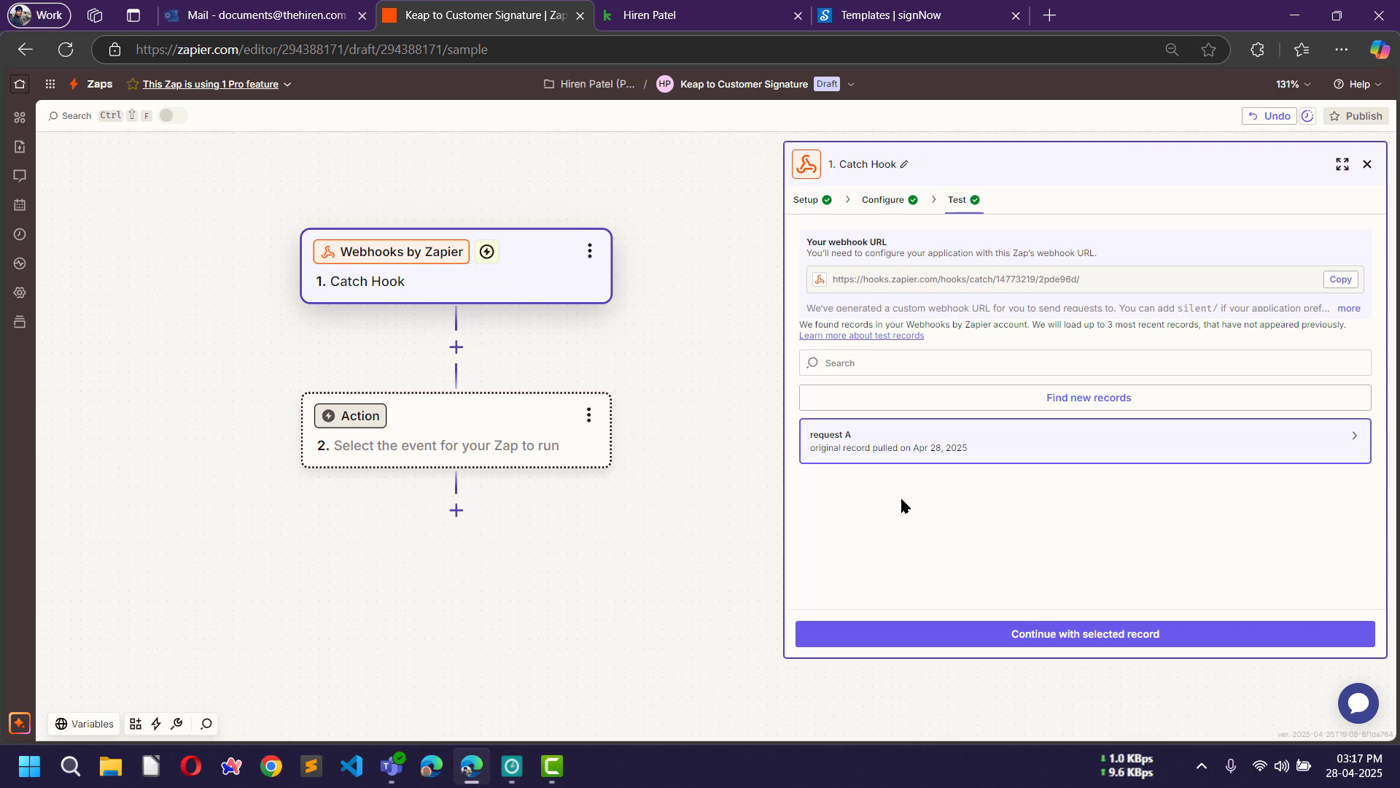
pyautogui.hotkey('ctrl', '+')
pyautogui.moveTo(803, 491)
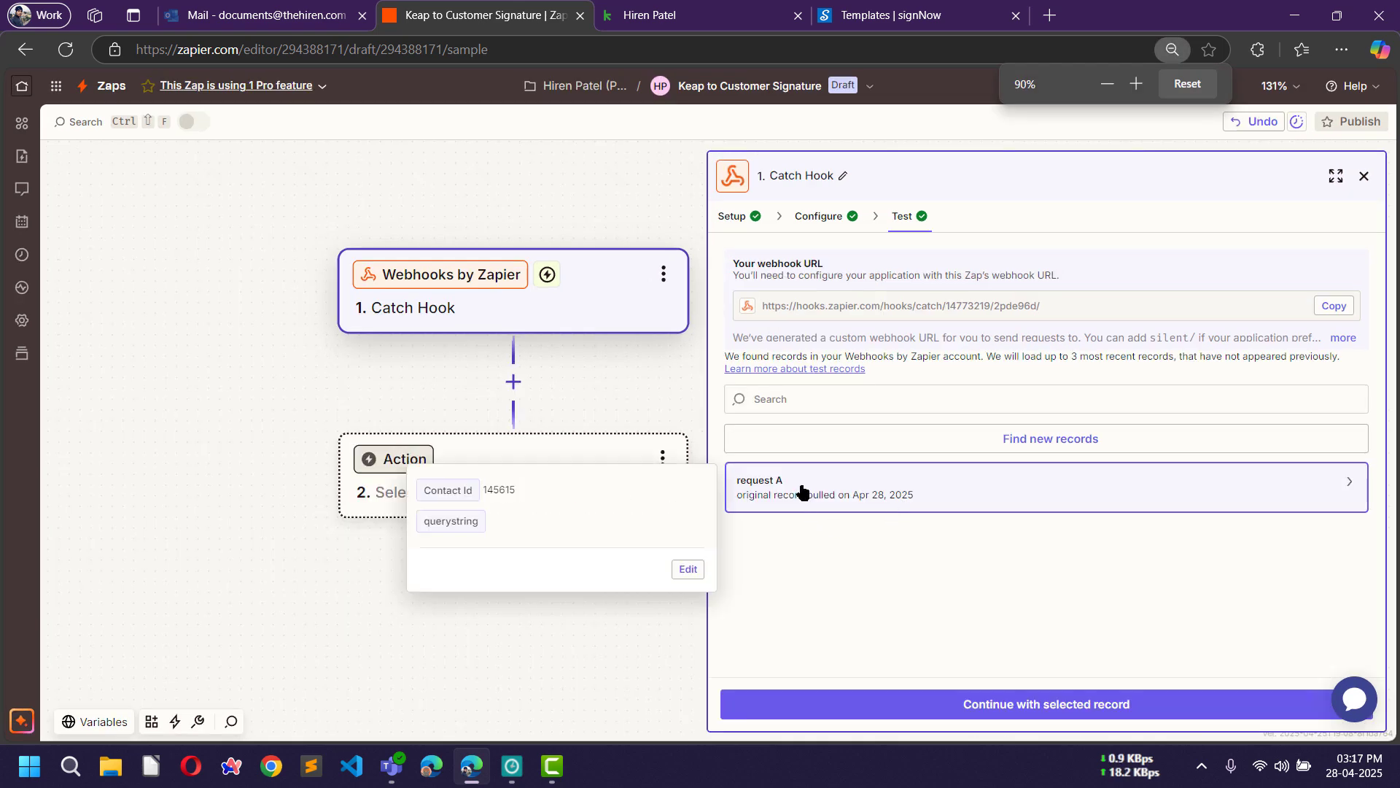
pyautogui.doubleClick(499, 490)
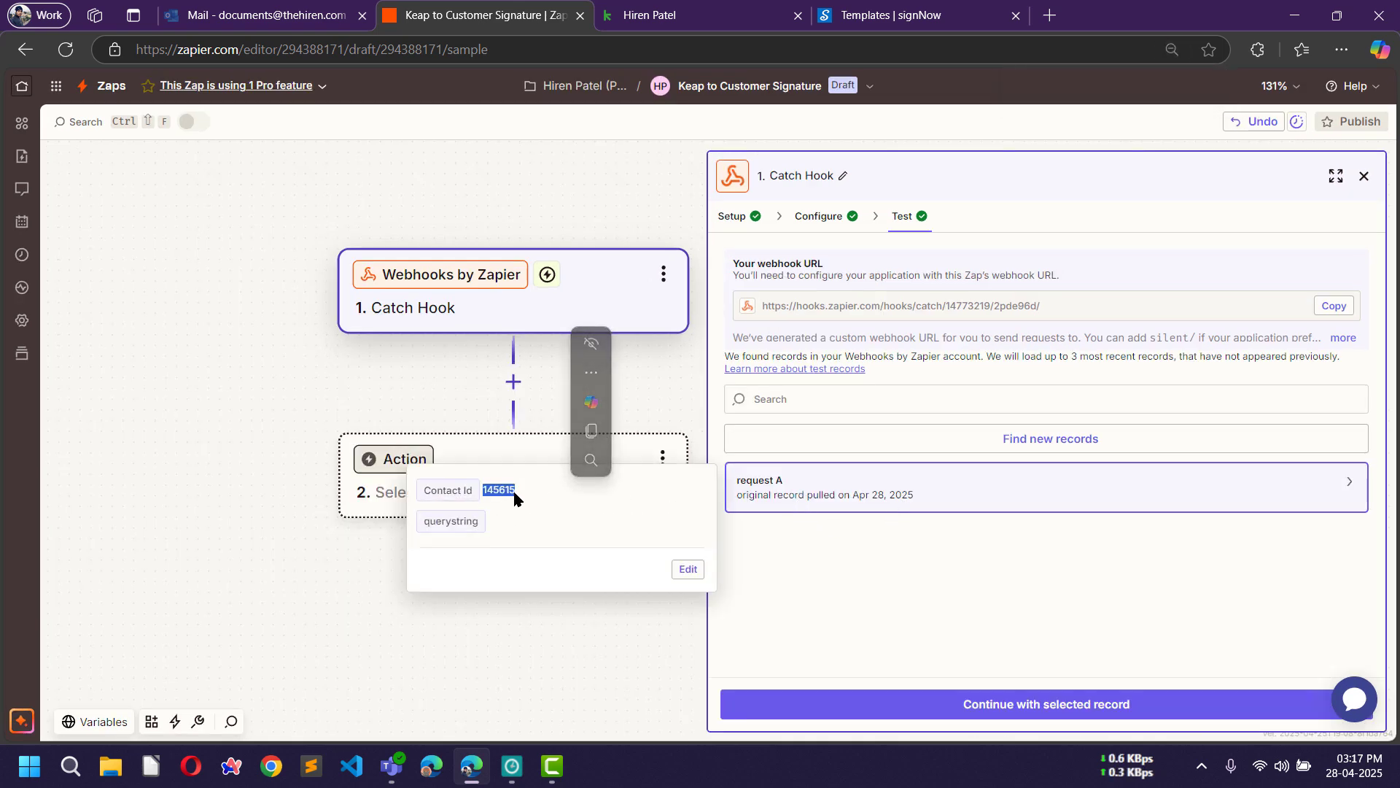
pyautogui.click(656, 16)
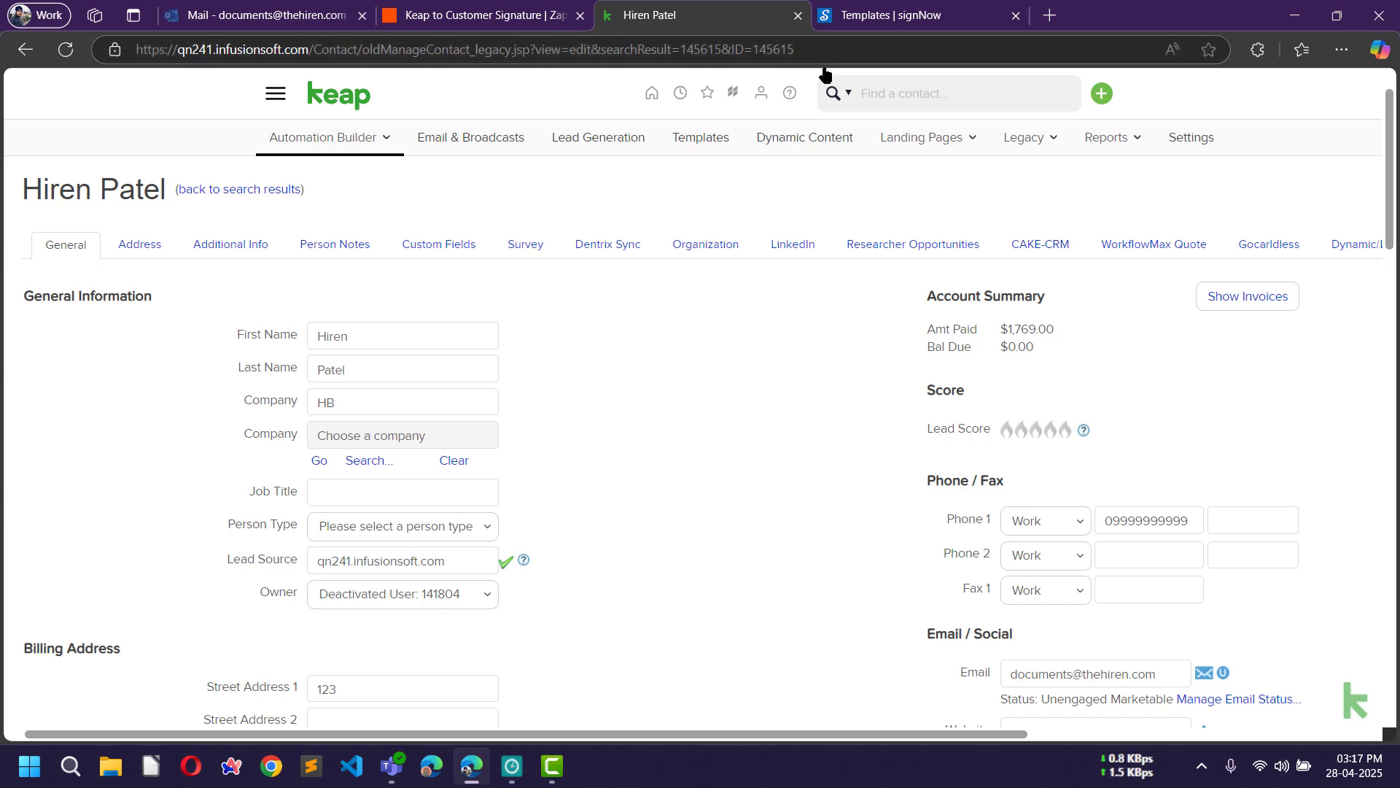
pyautogui.click(462, 6)
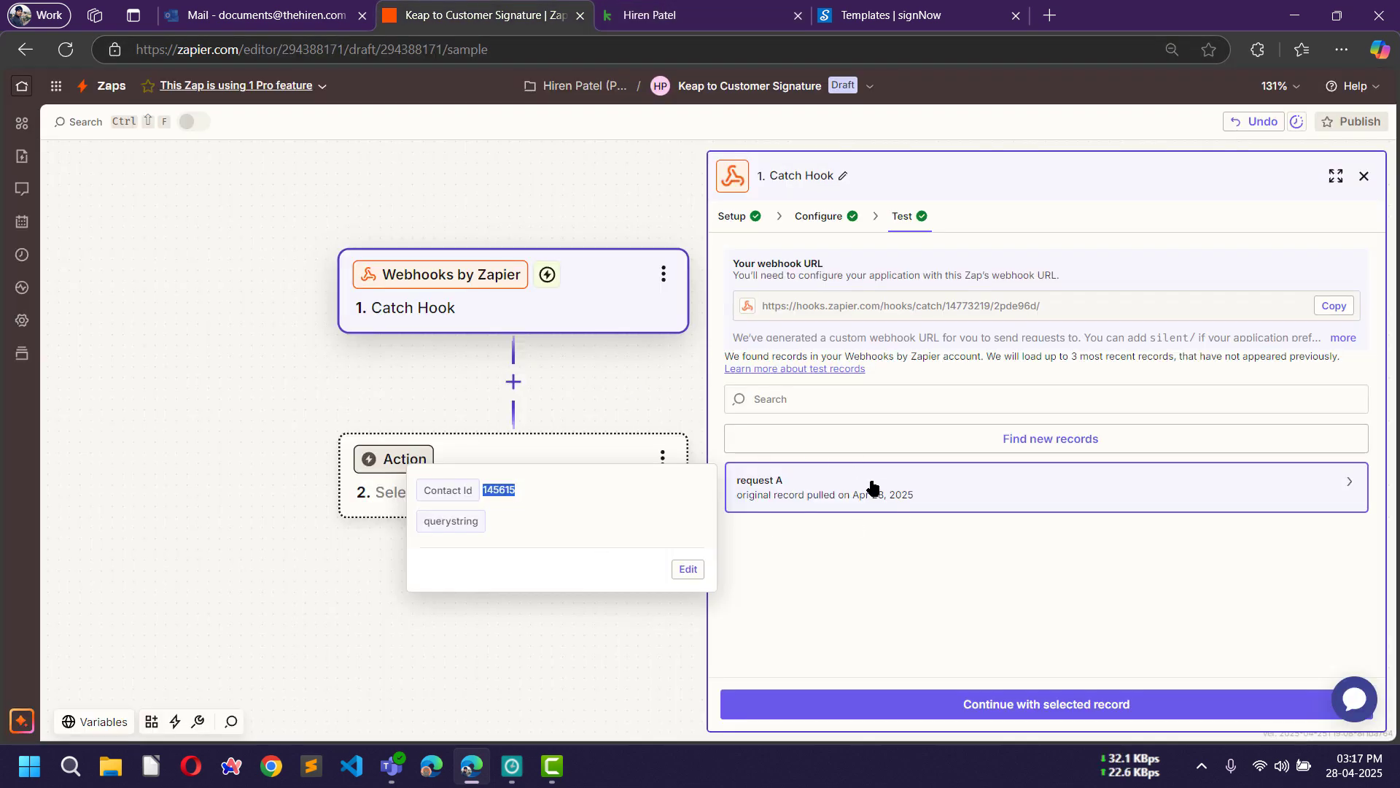
# Continue with request A as the trigger sample and choose Keap as the app for the second step.
pyautogui.click(1023, 651)
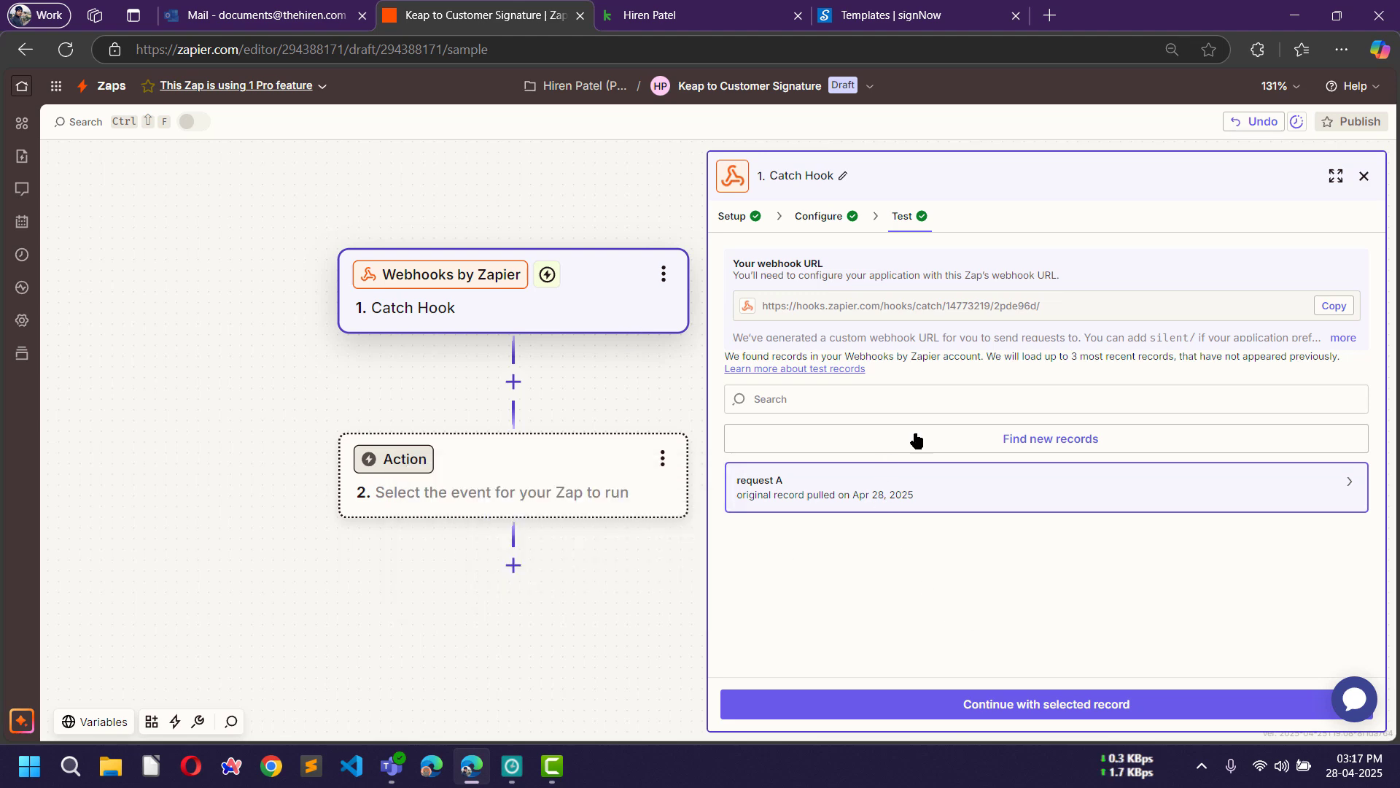
pyautogui.click(1010, 706)
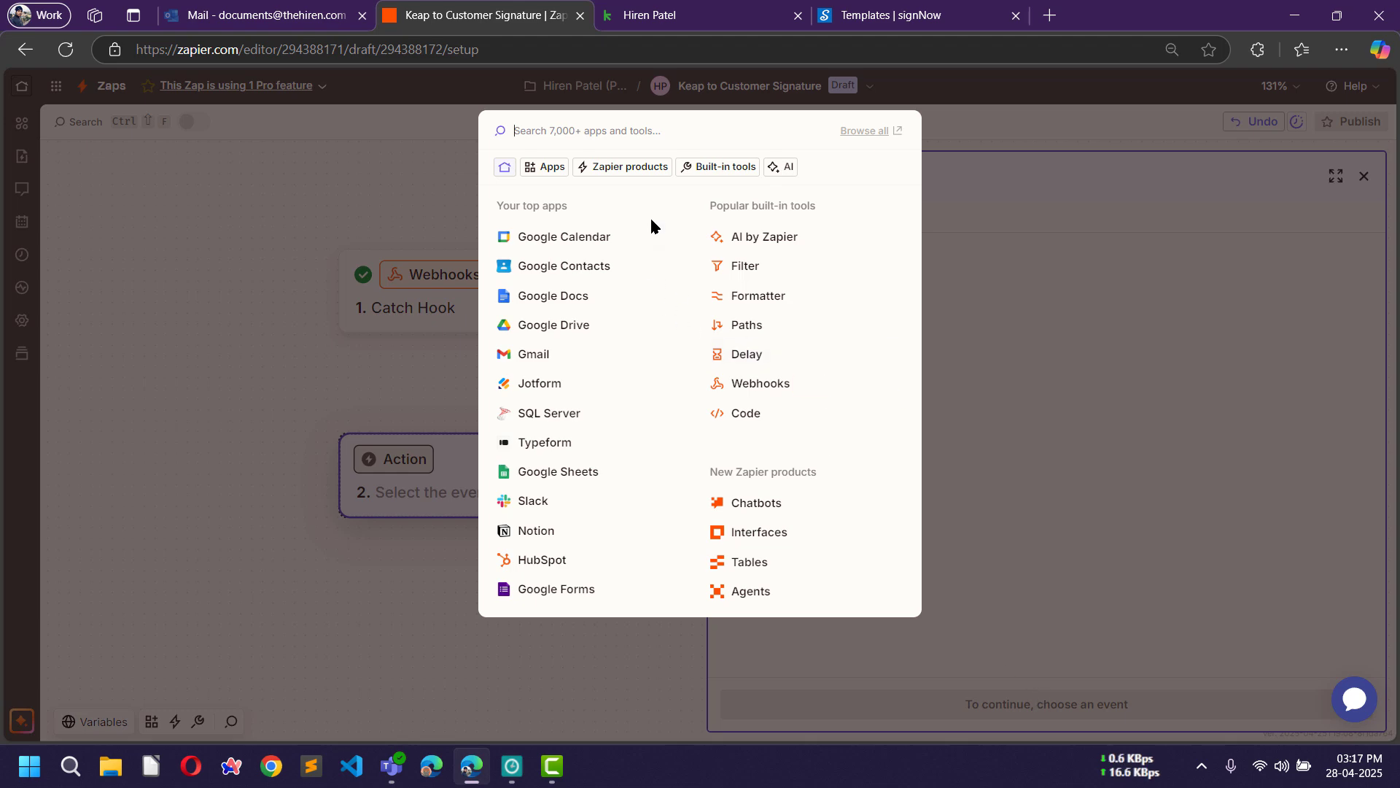
pyautogui.write('keap')
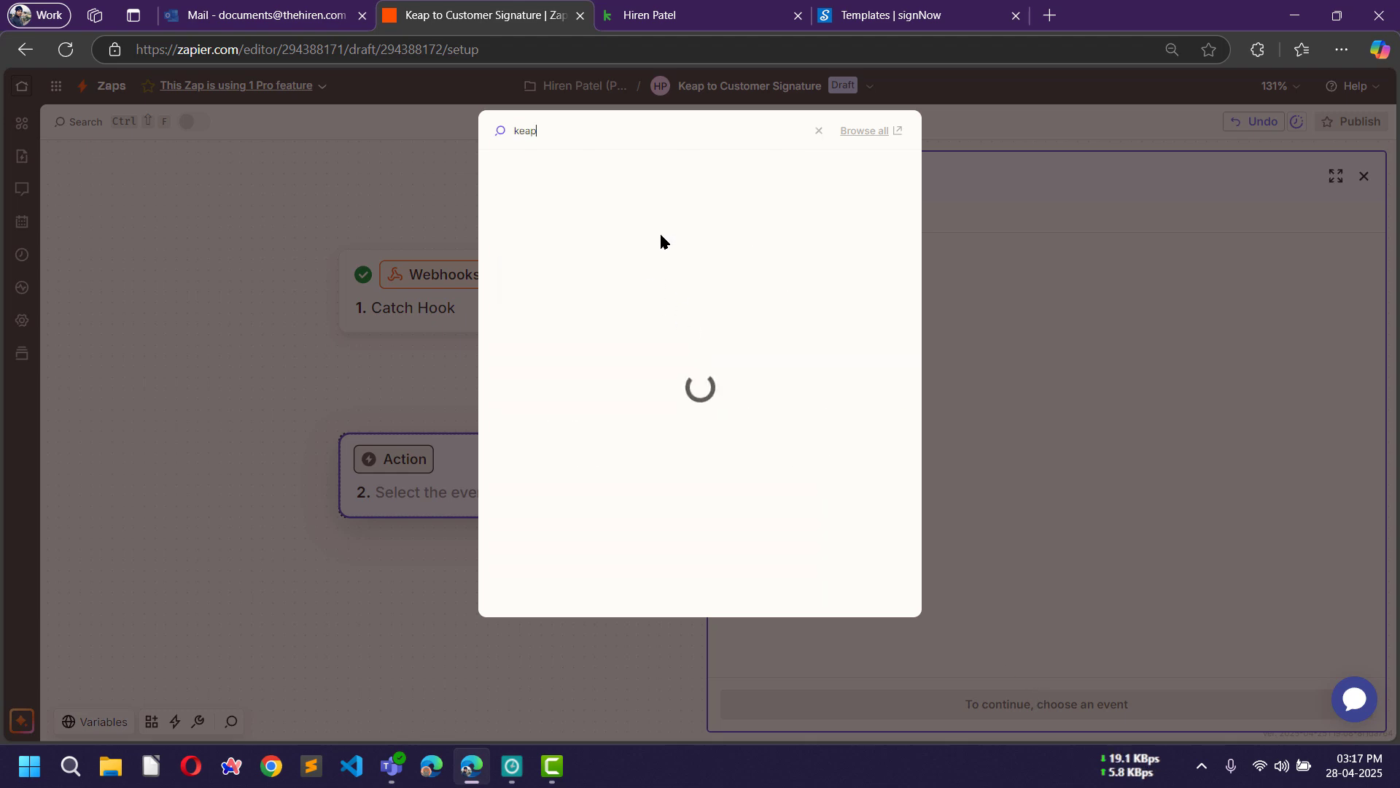
pyautogui.click(555, 172)
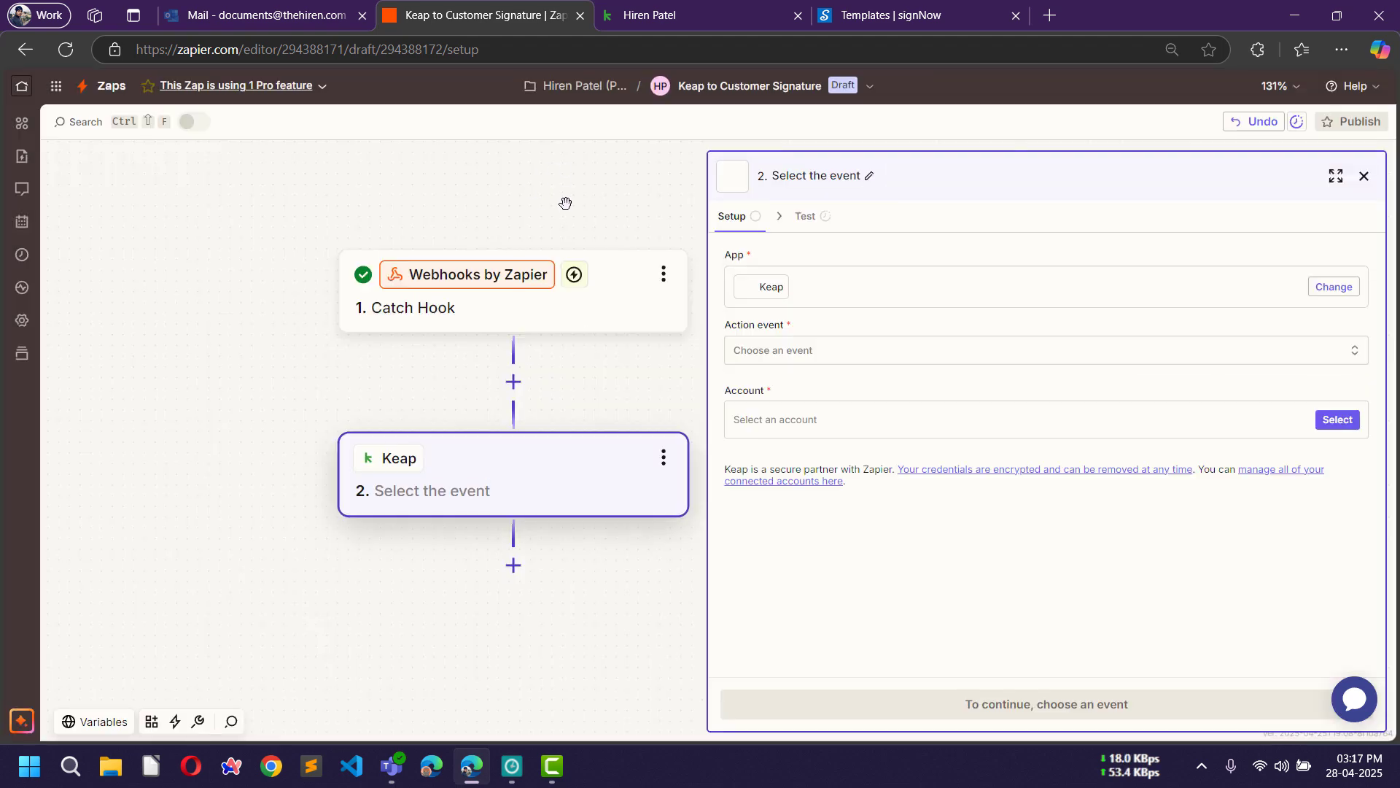
# Set the Keap step's action event to Find Contact, select the connected Keap account ending in #3 and continue to its configuration.
pyautogui.click(846, 358)
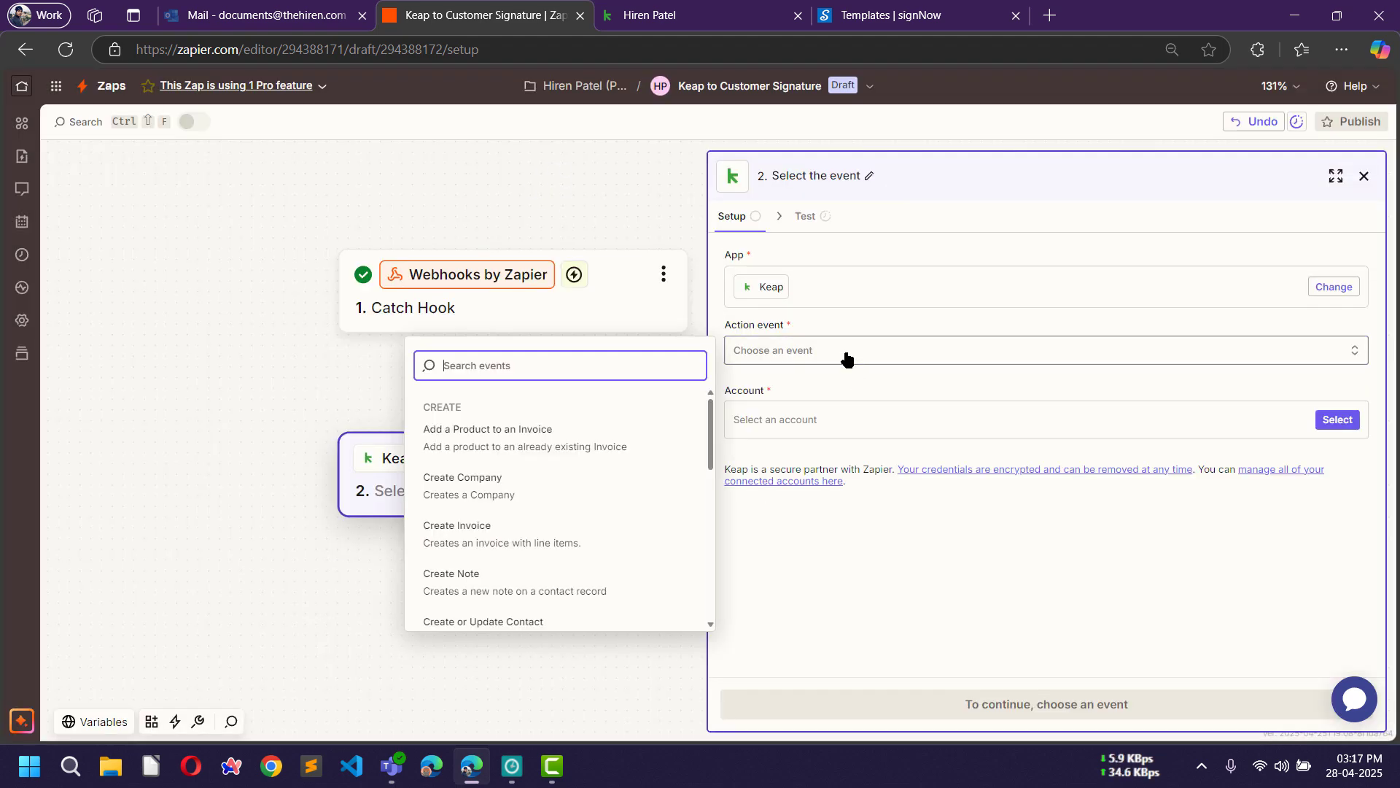
pyautogui.scroll(-5, 567, 478)
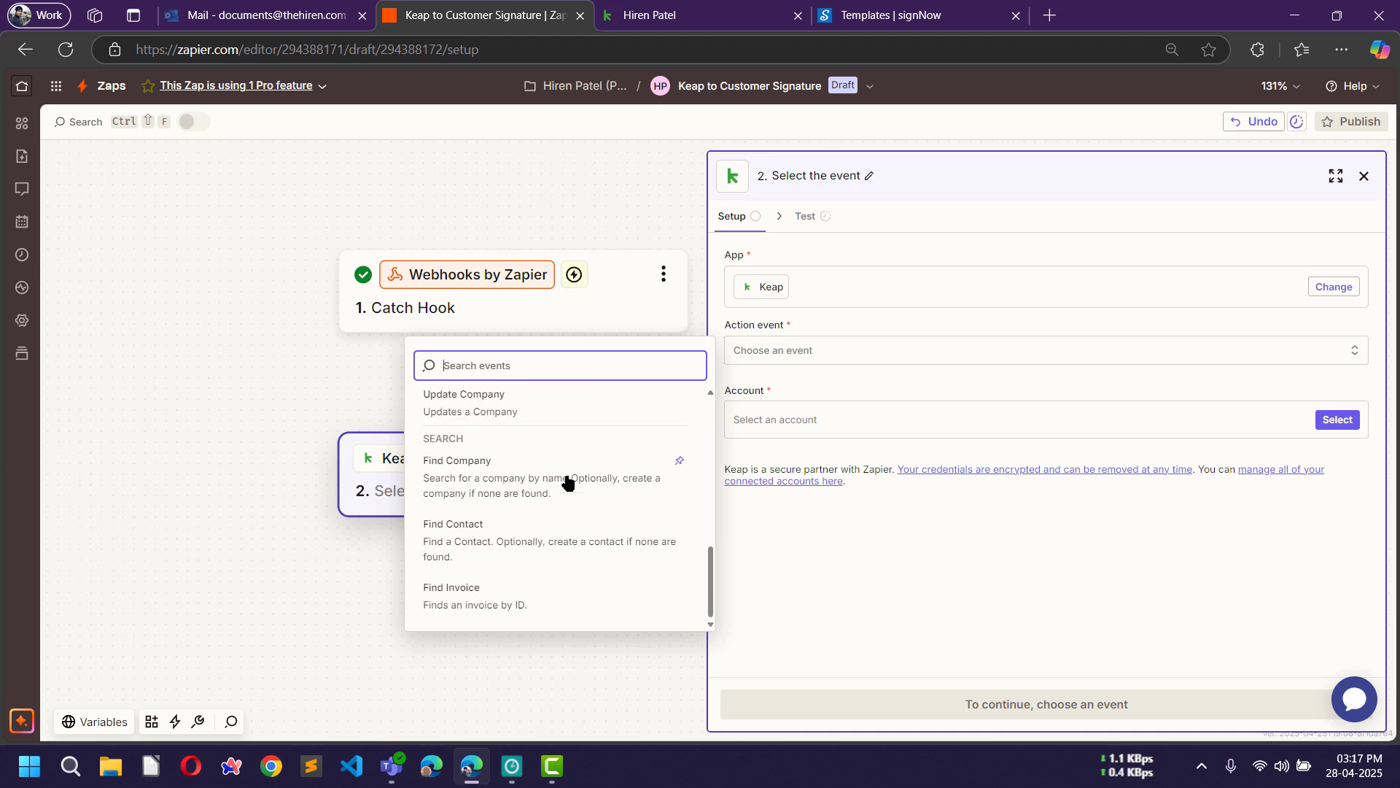
pyautogui.click(465, 541)
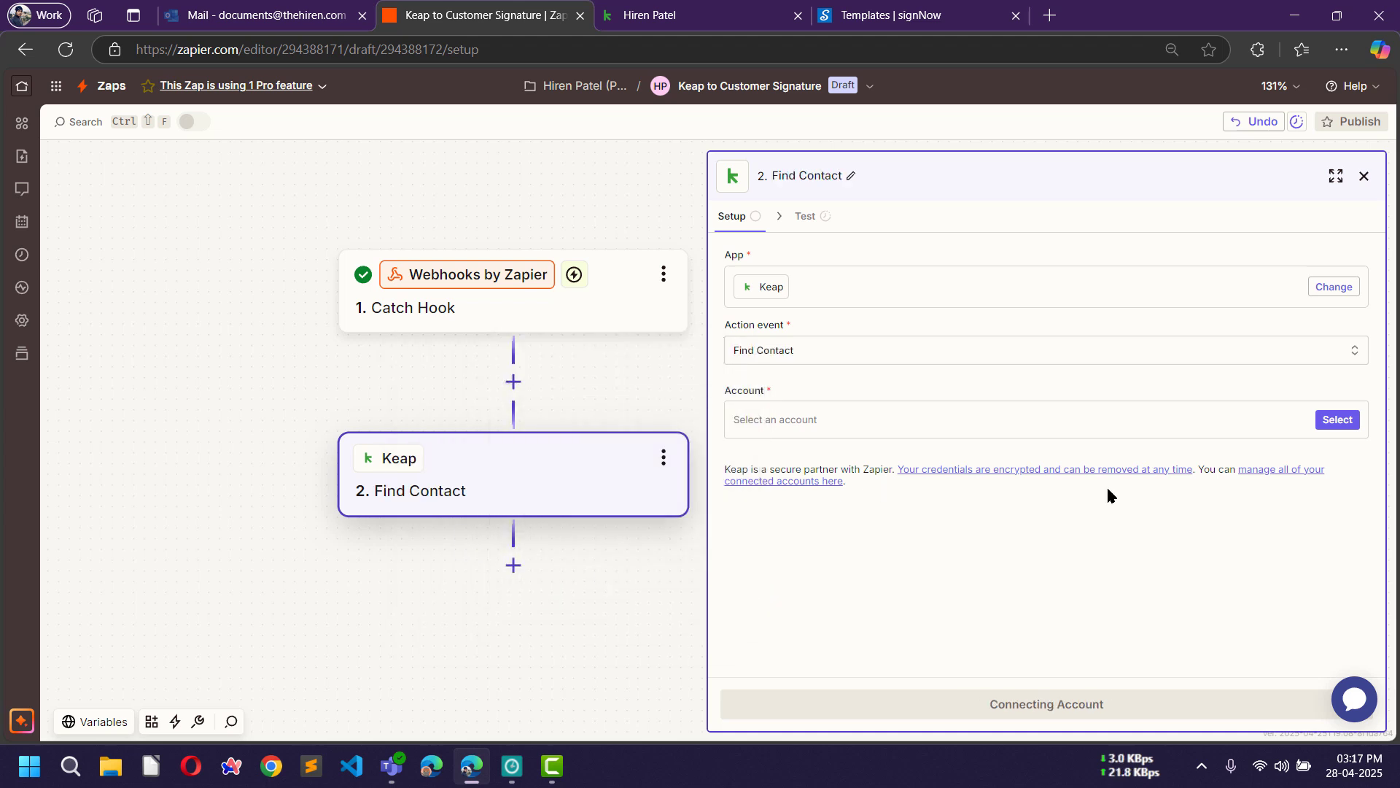
pyautogui.click(1171, 423)
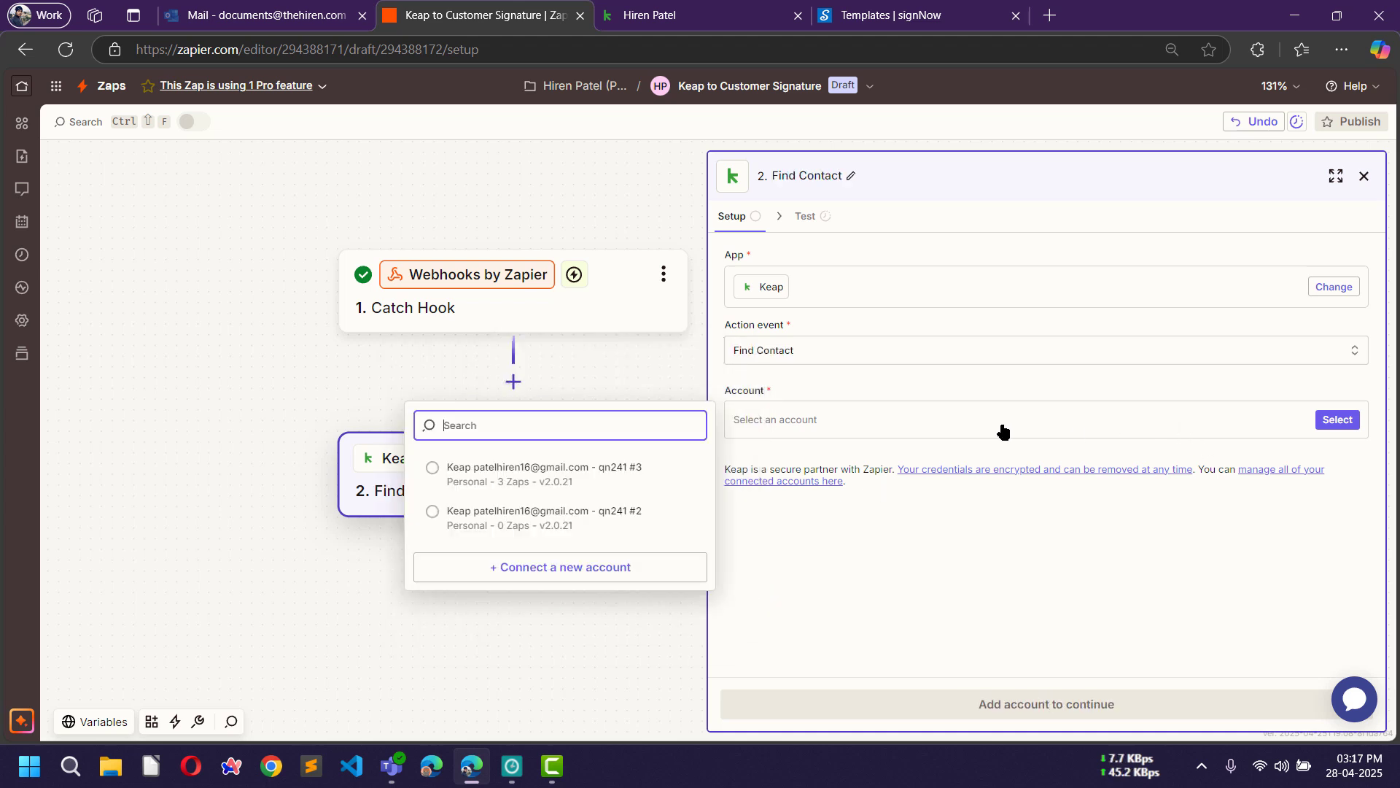
pyautogui.click(493, 478)
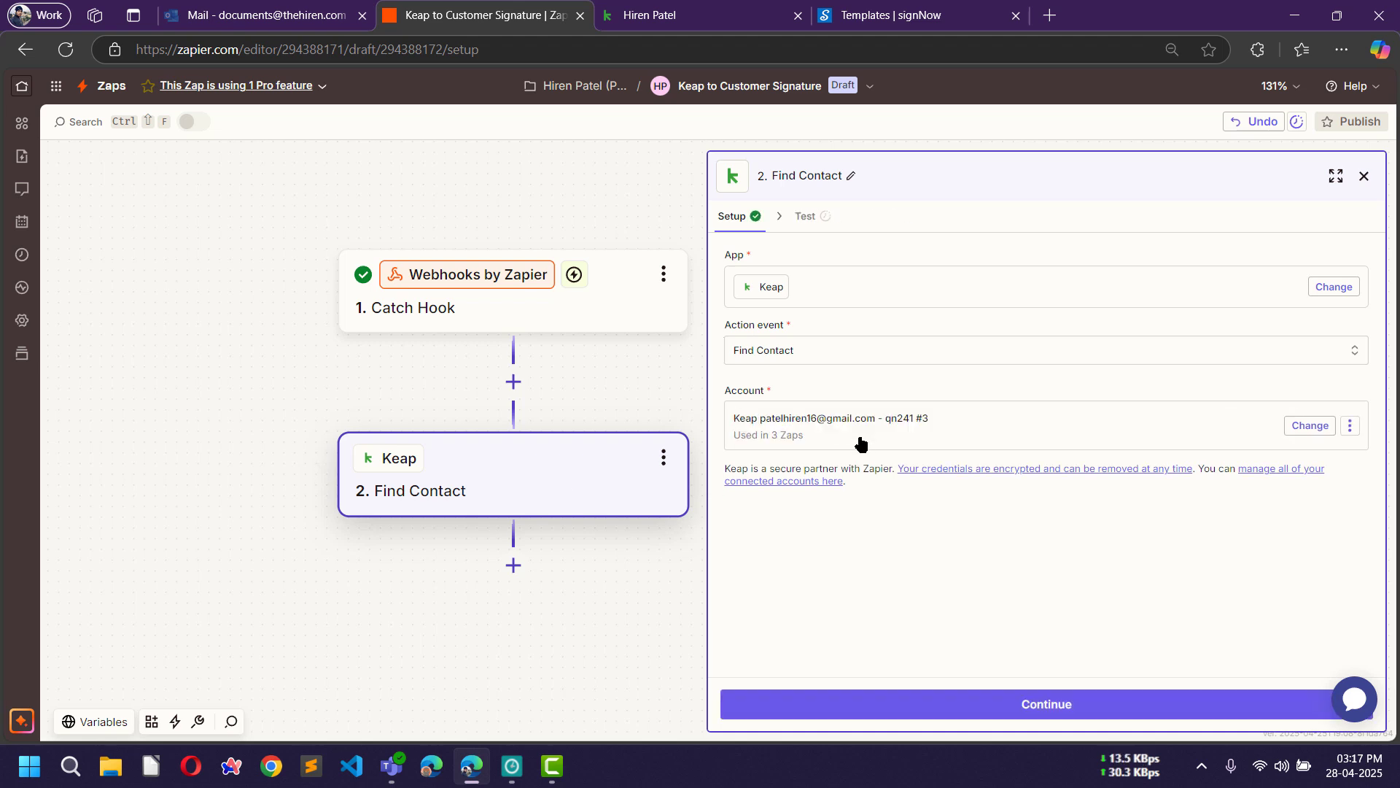
pyautogui.click(1028, 708)
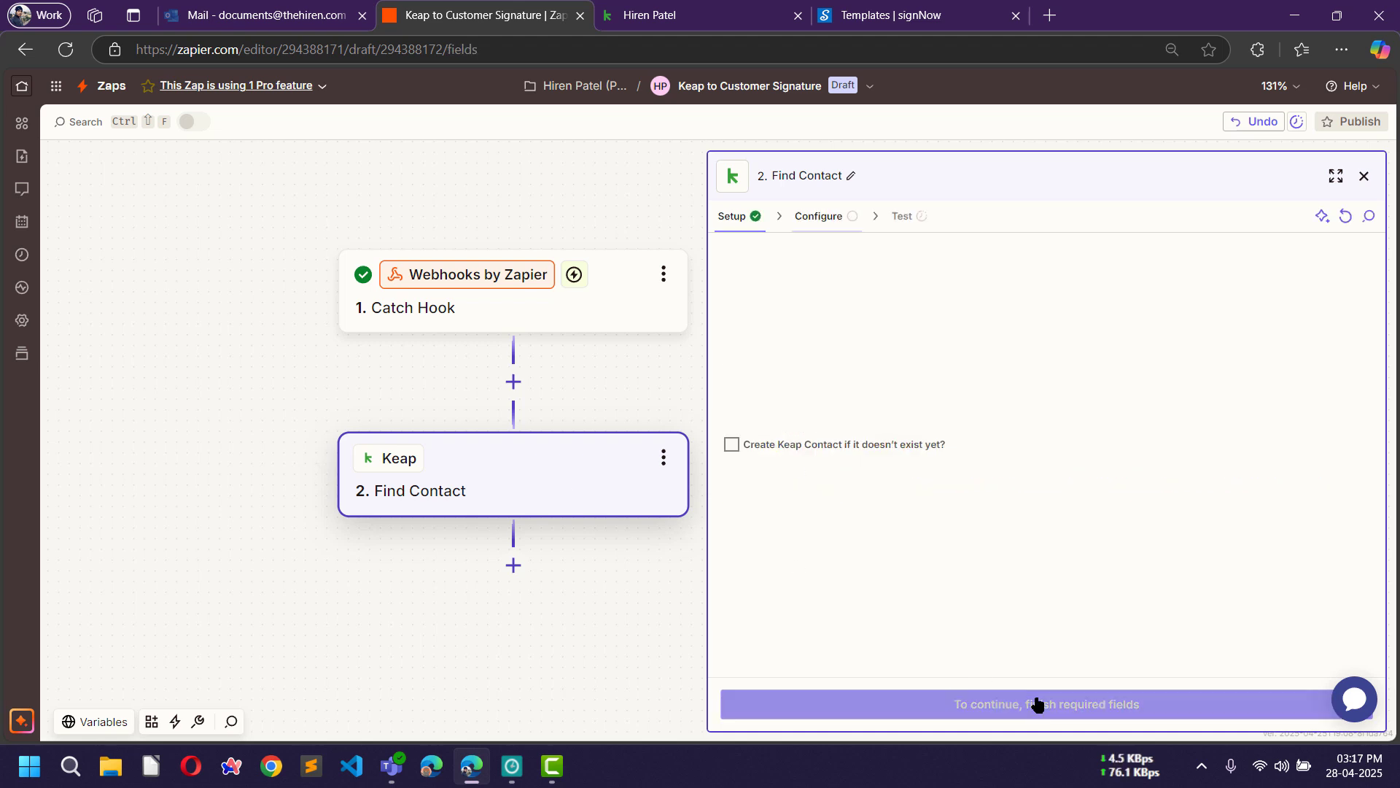
# Configure Find Contact to search by ContactID, using the Contact Id from the Catch Hook step as the value.
pyautogui.click(839, 281)
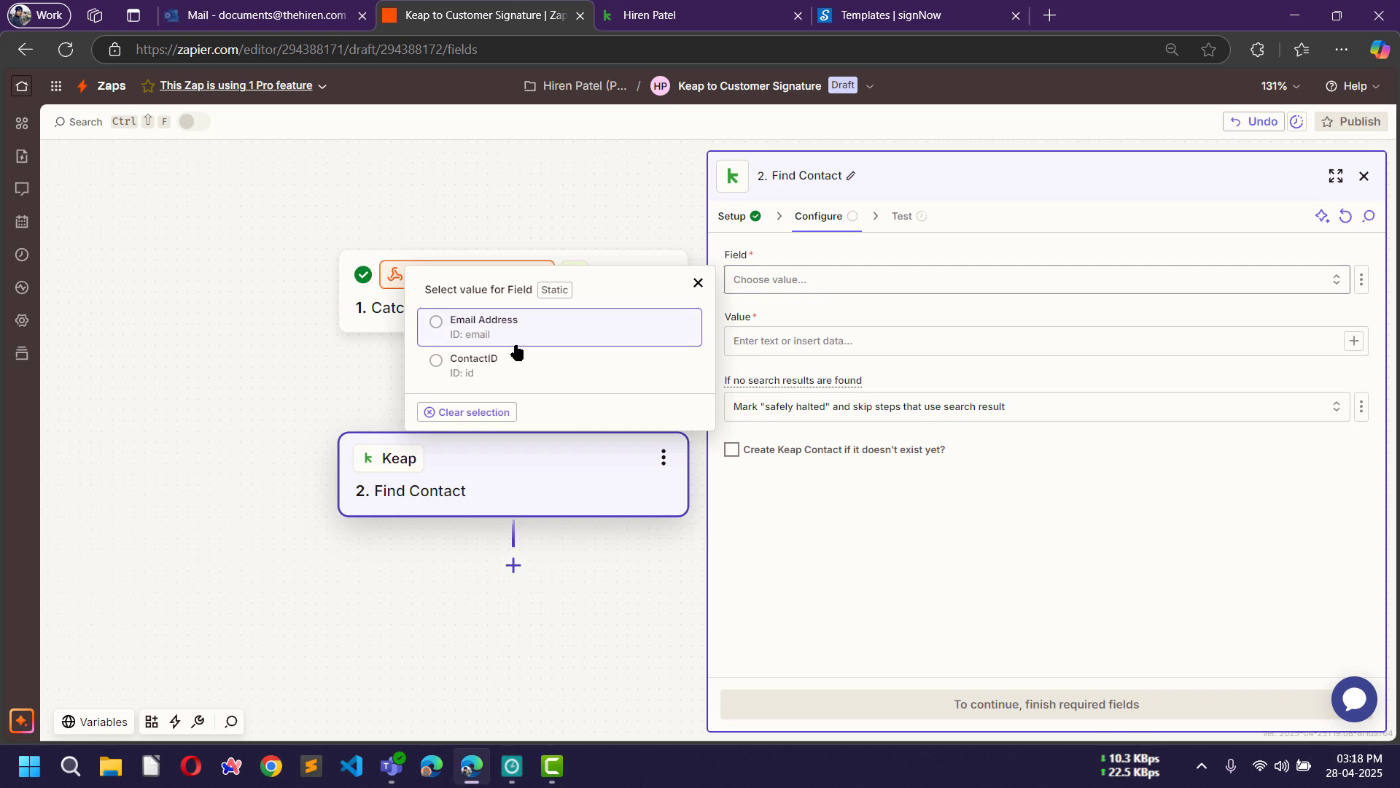
pyautogui.click(472, 364)
pyautogui.click(839, 339)
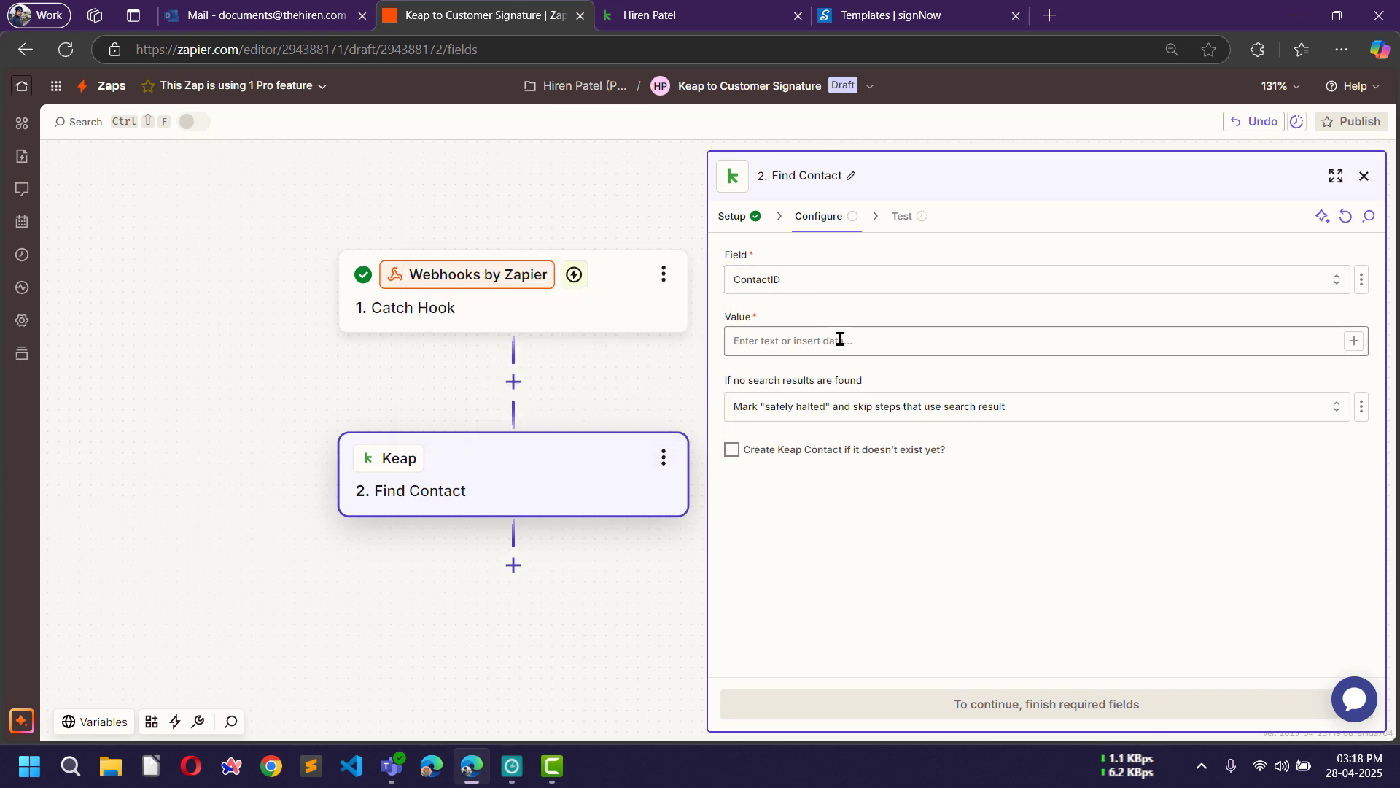
pyautogui.write('/')
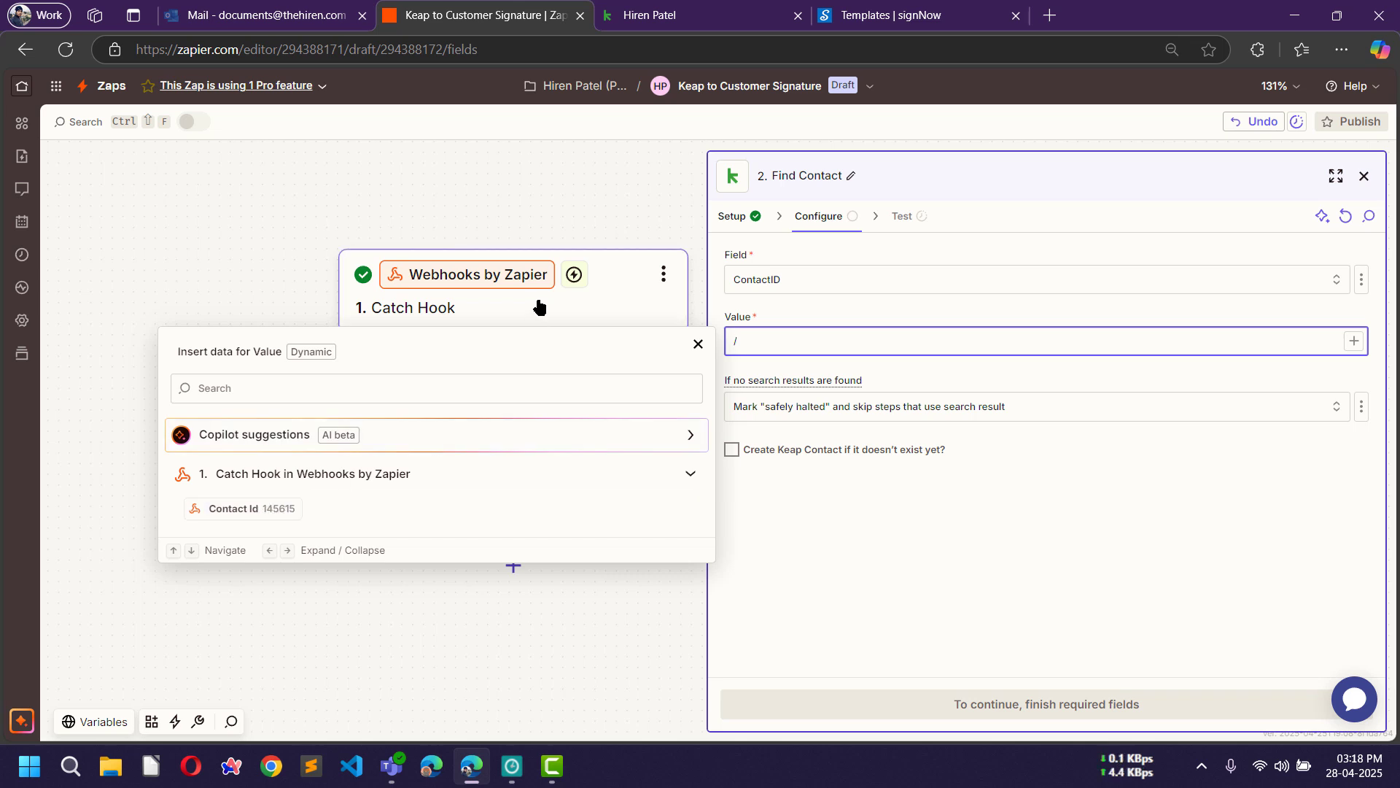
pyautogui.click(261, 520)
pyautogui.click(850, 597)
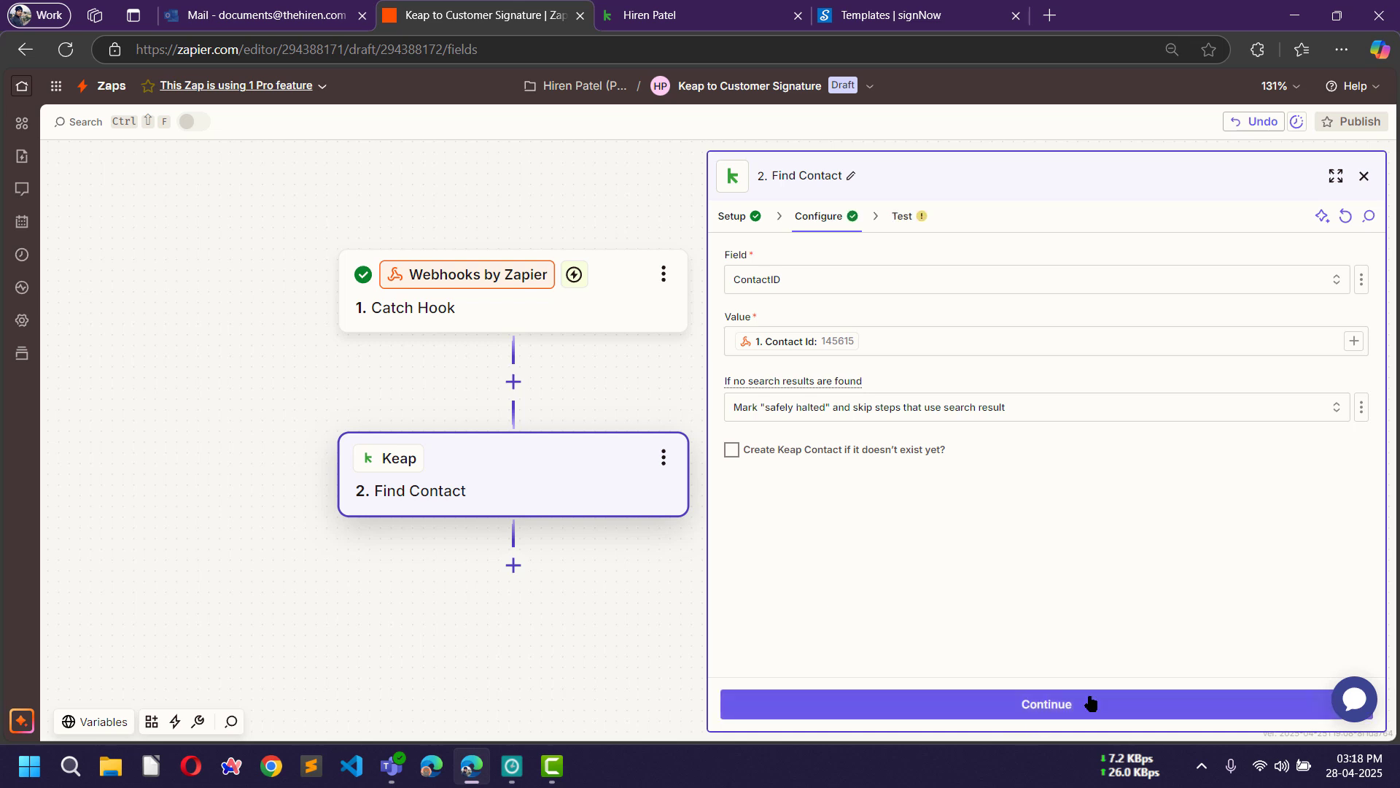
# Test the Find Contact step and review the contact data it returns.
pyautogui.click(1043, 708)
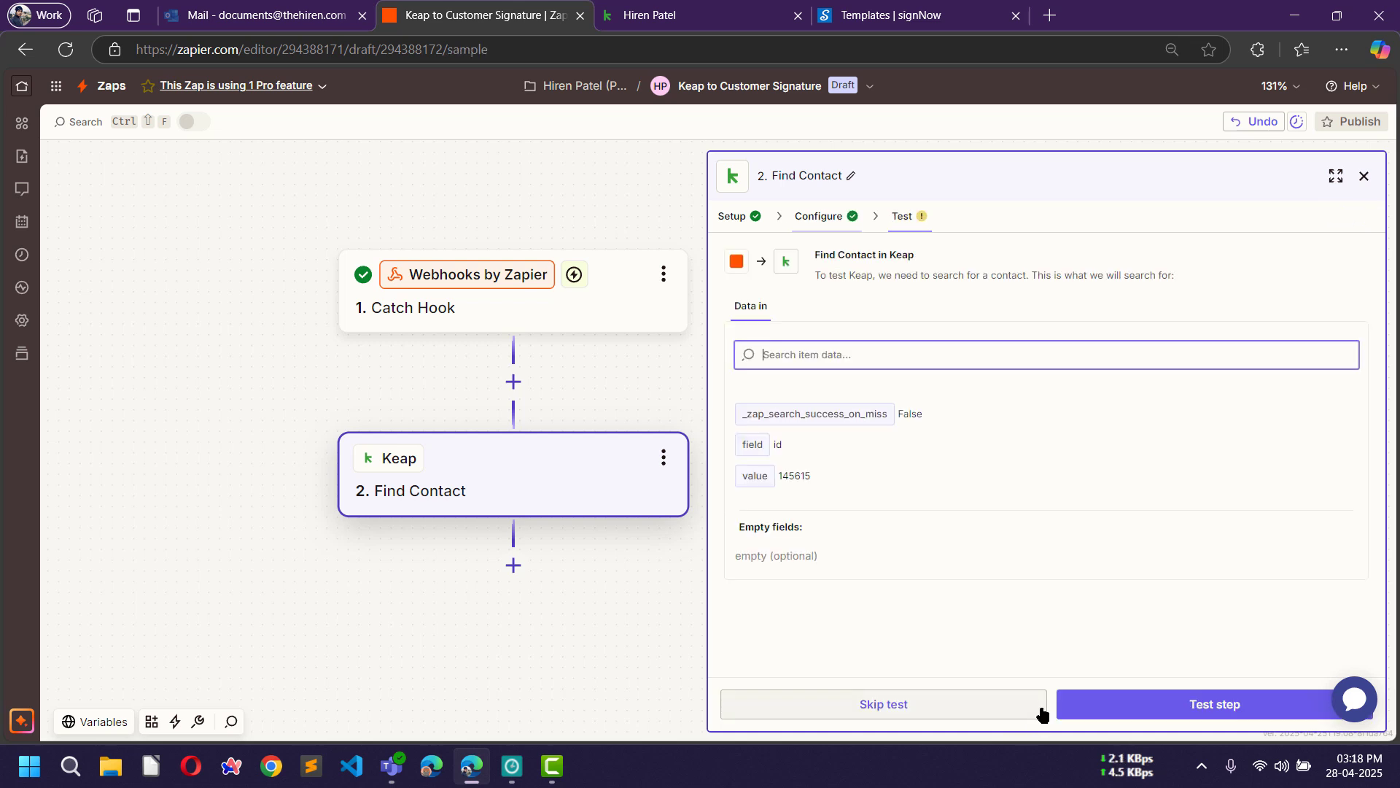
pyautogui.click(1218, 706)
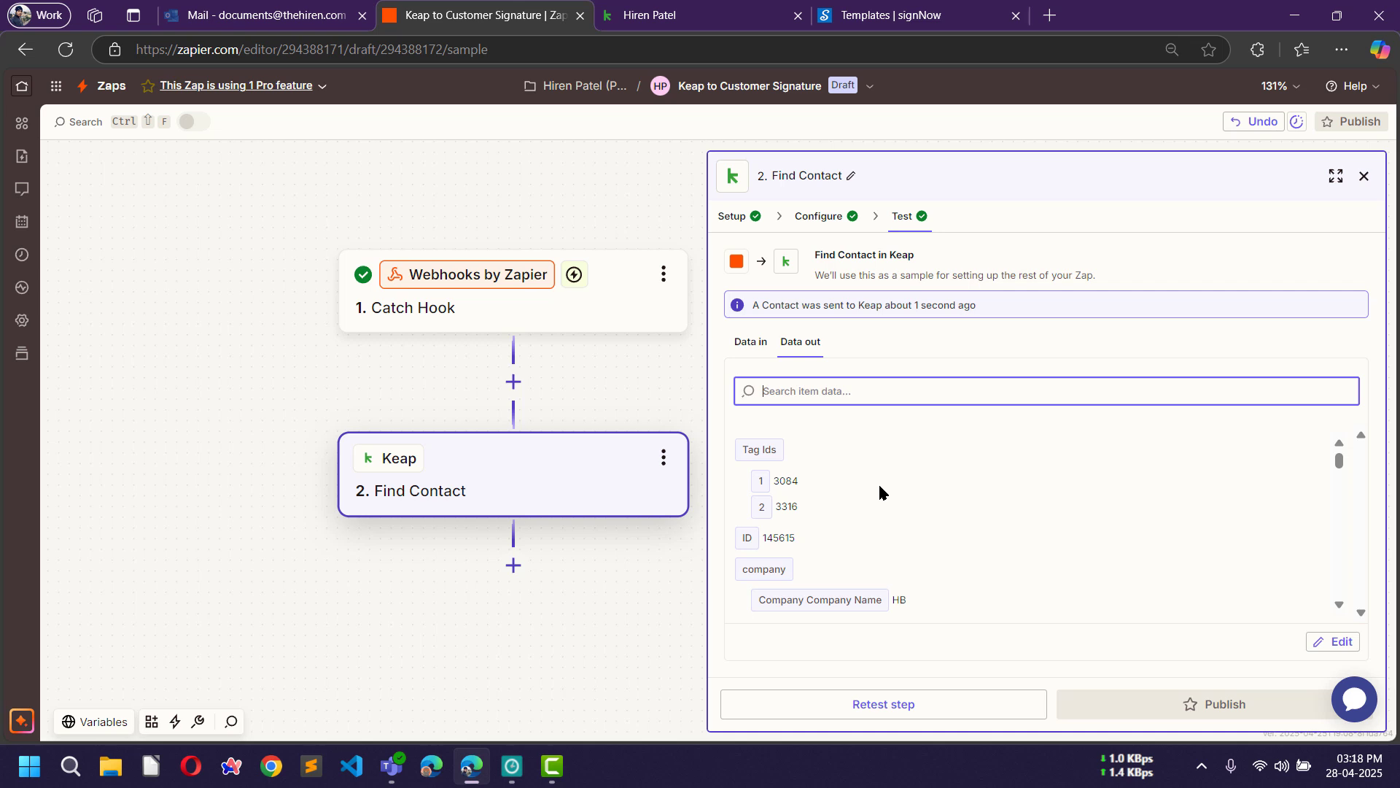
pyautogui.scroll(-15, 880, 479)
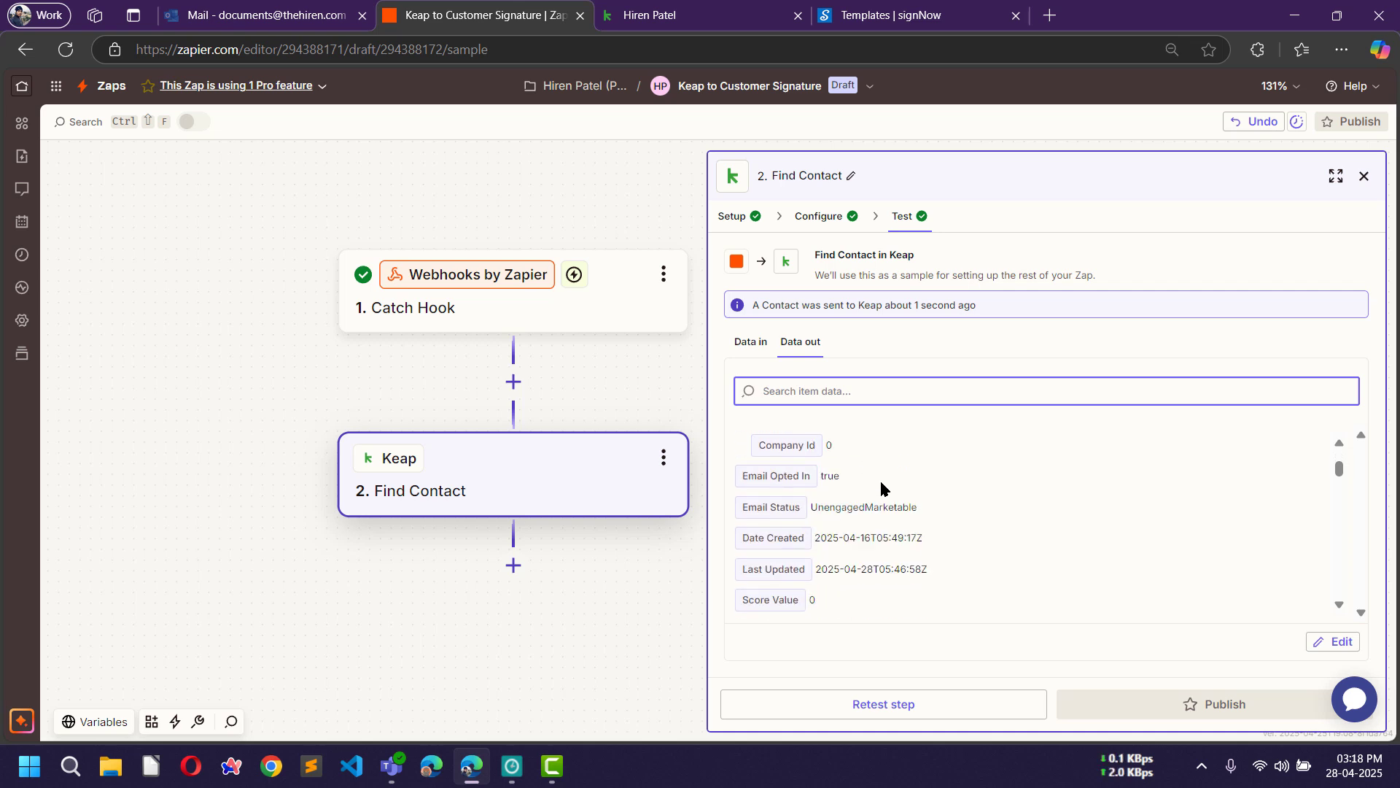
pyautogui.scroll(-6, 890, 487)
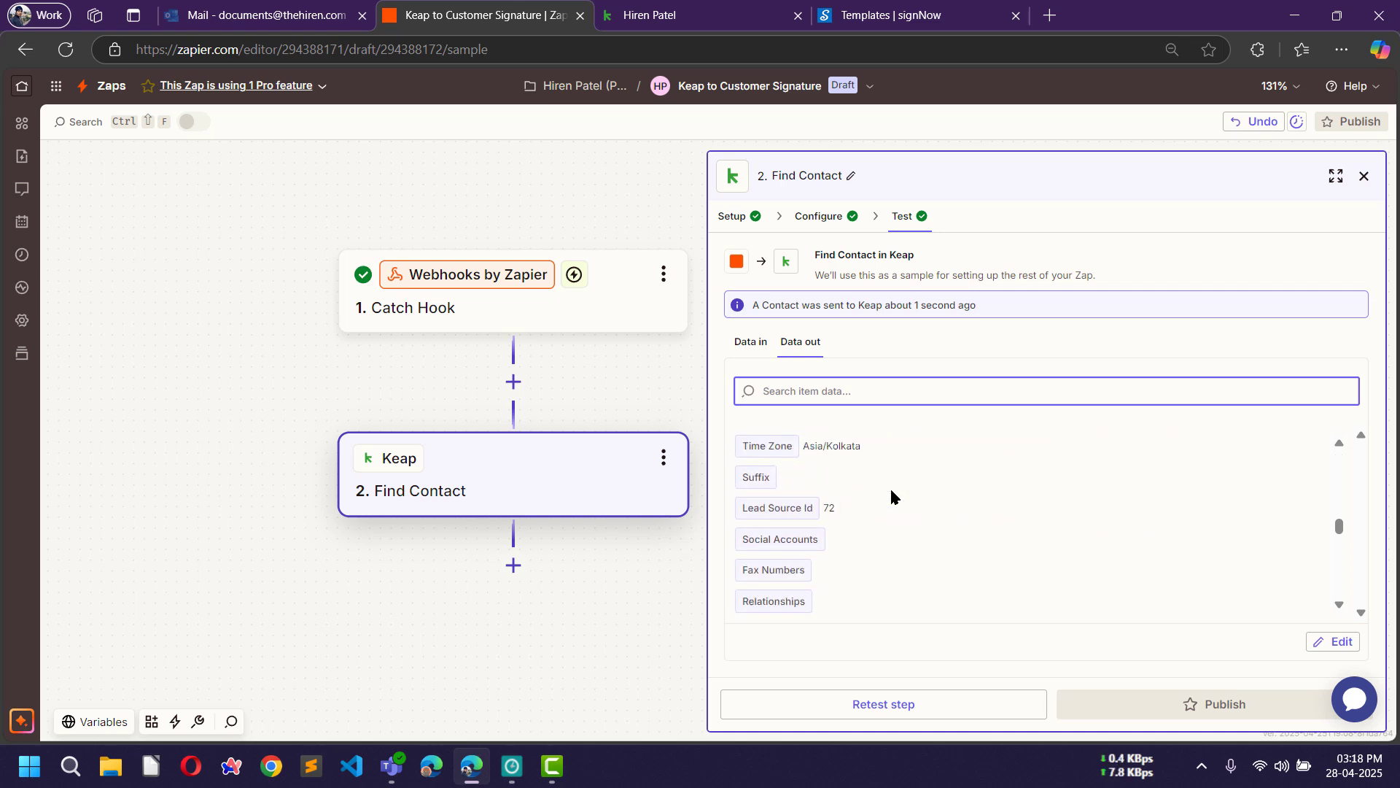
pyautogui.scroll(8, 905, 488)
pyautogui.scroll(10, 906, 488)
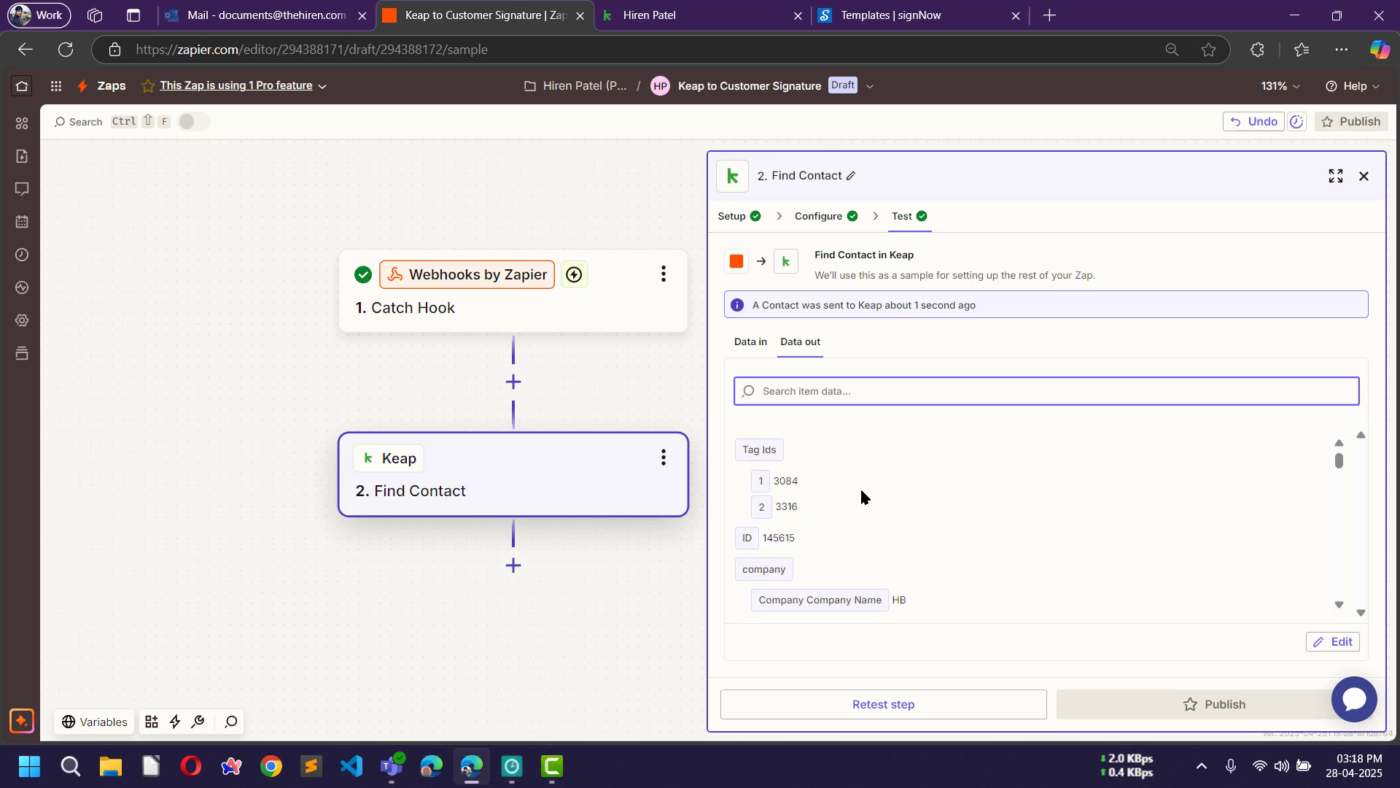
# Add a third step after Find Contact with SignNow as its app.
pyautogui.click(514, 566)
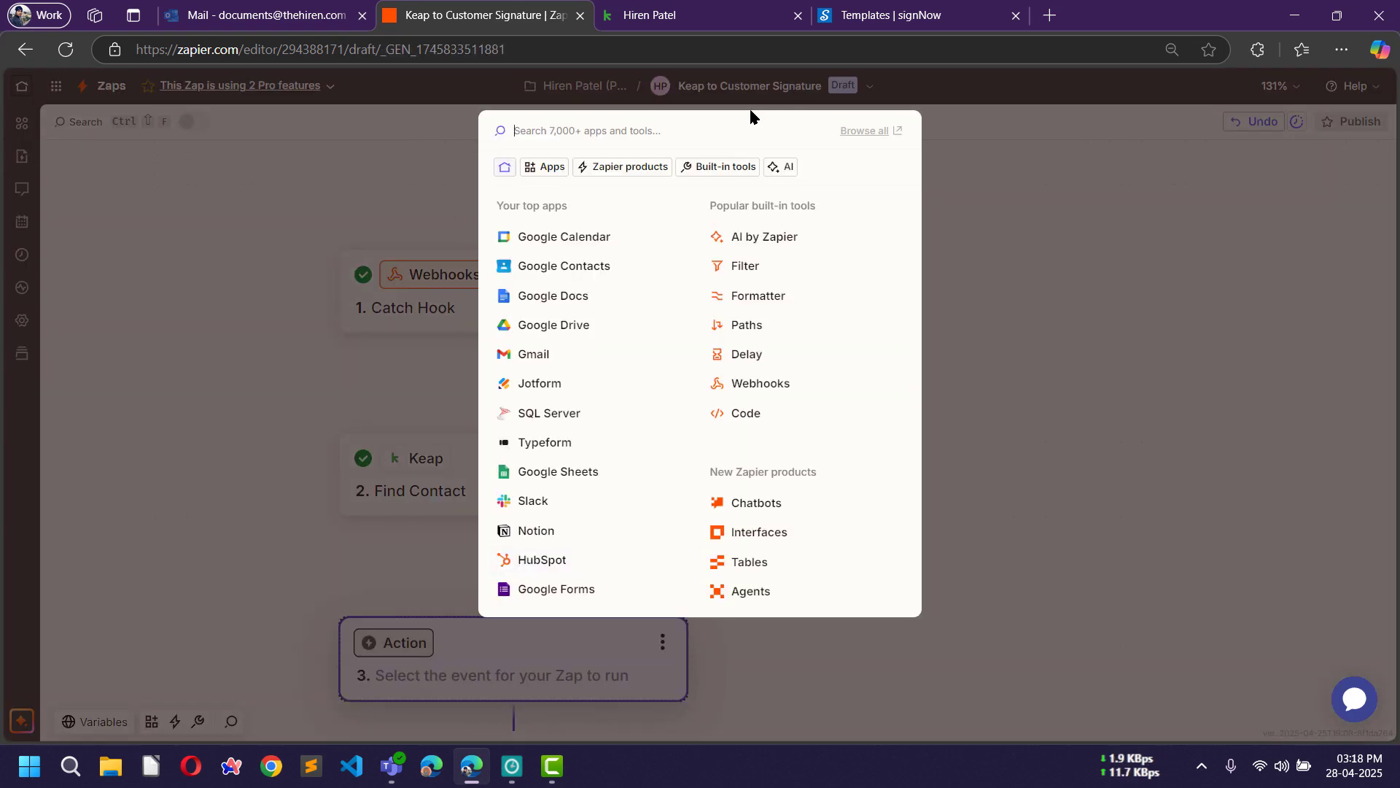
pyautogui.write('sign')
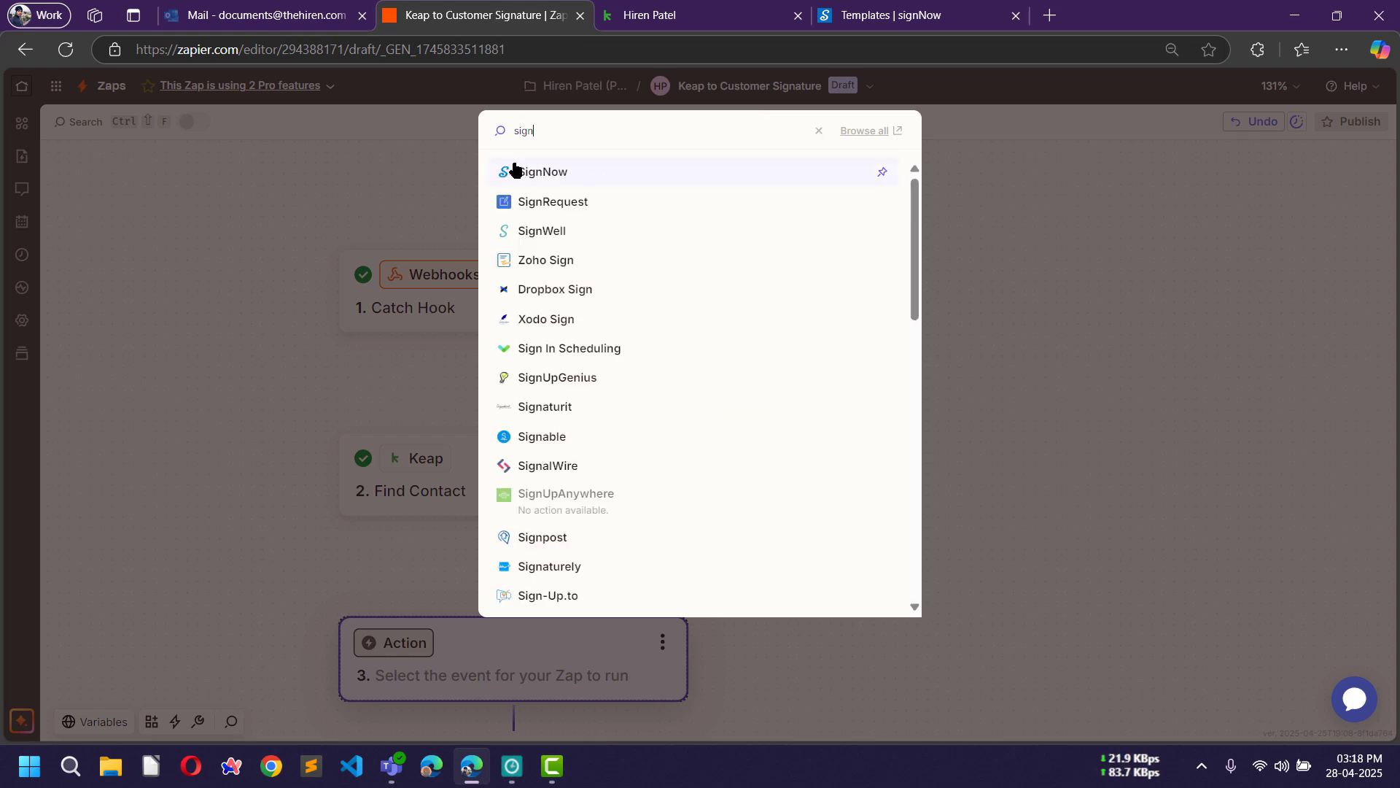
pyautogui.click(556, 175)
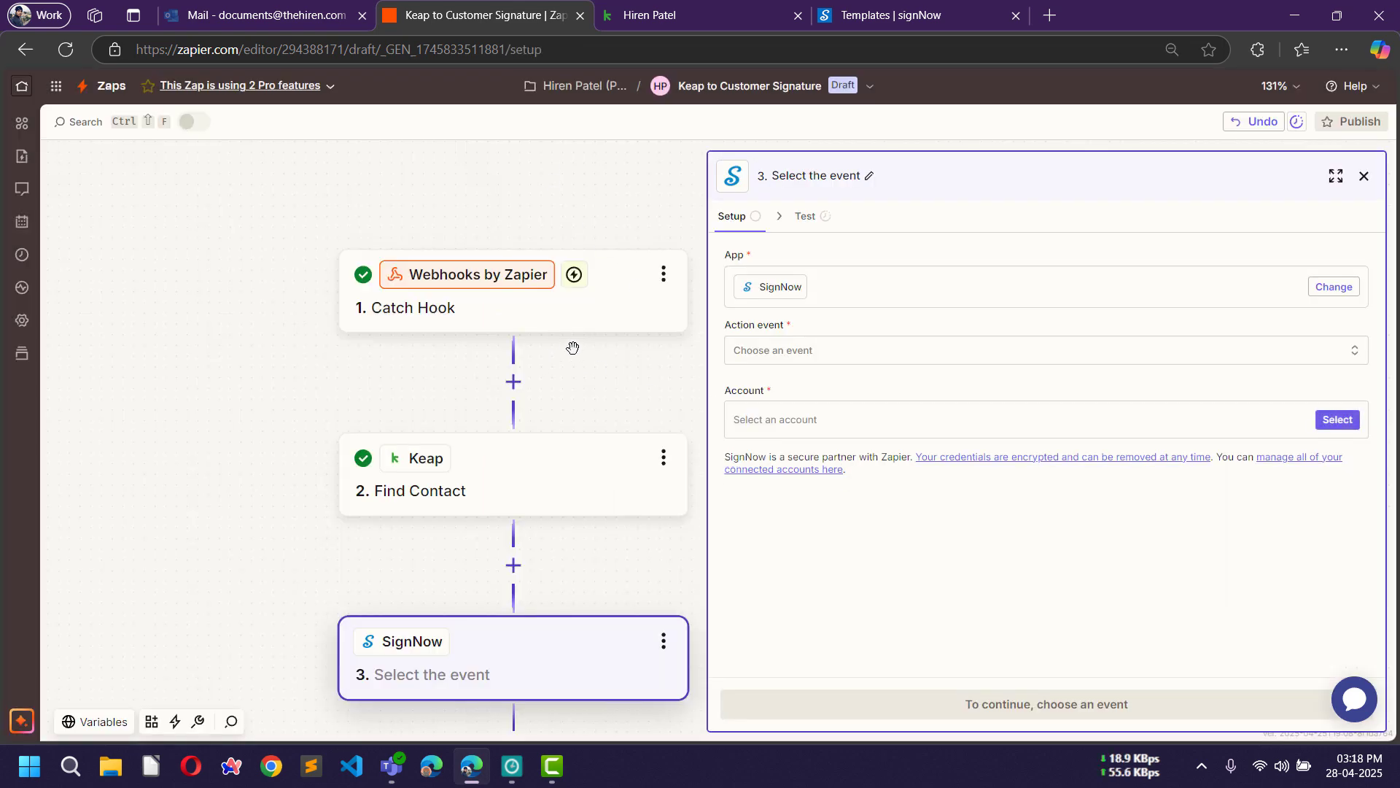
# Set the SignNow action event to Create Document From Template & Send Role-Based Invite and continue to its configuration.
pyautogui.click(837, 353)
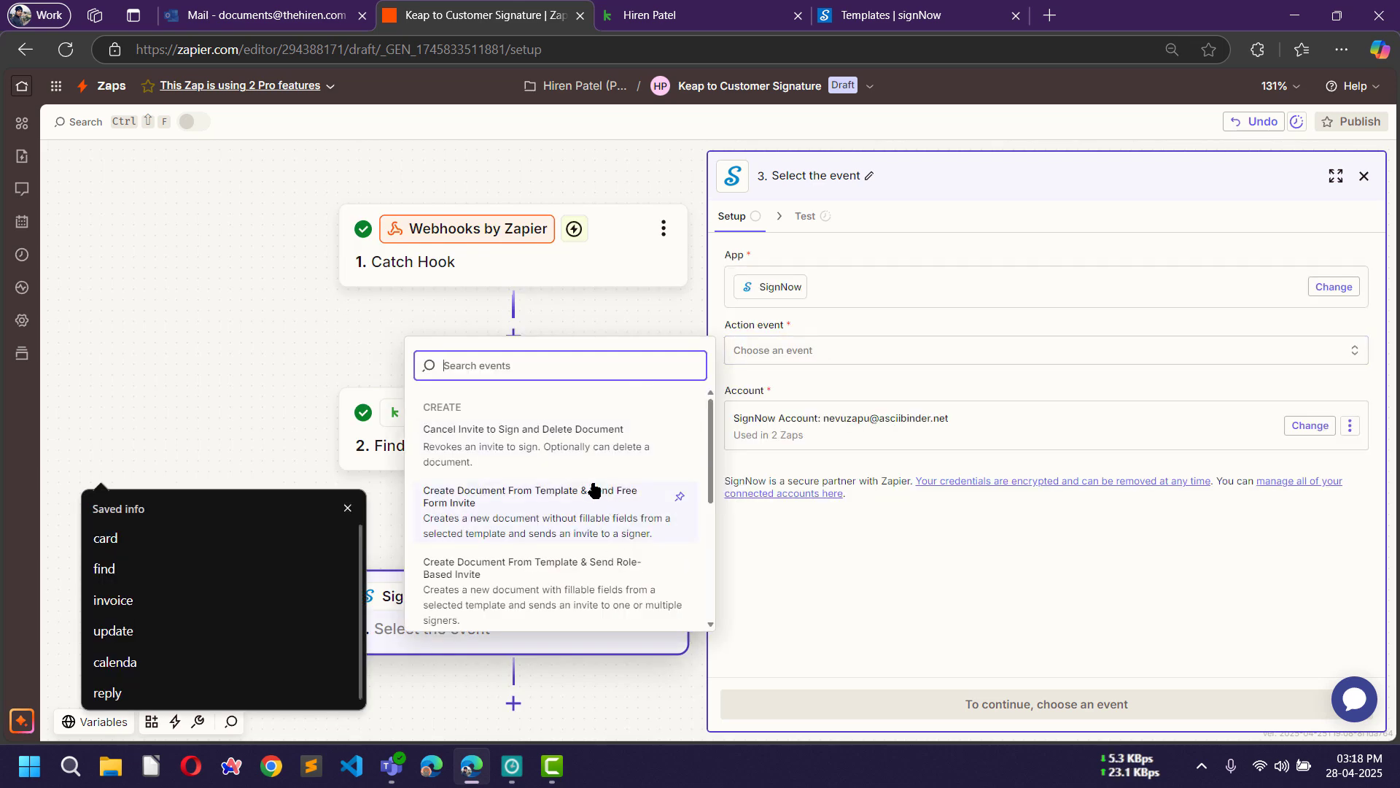
pyautogui.scroll(-2, 469, 485)
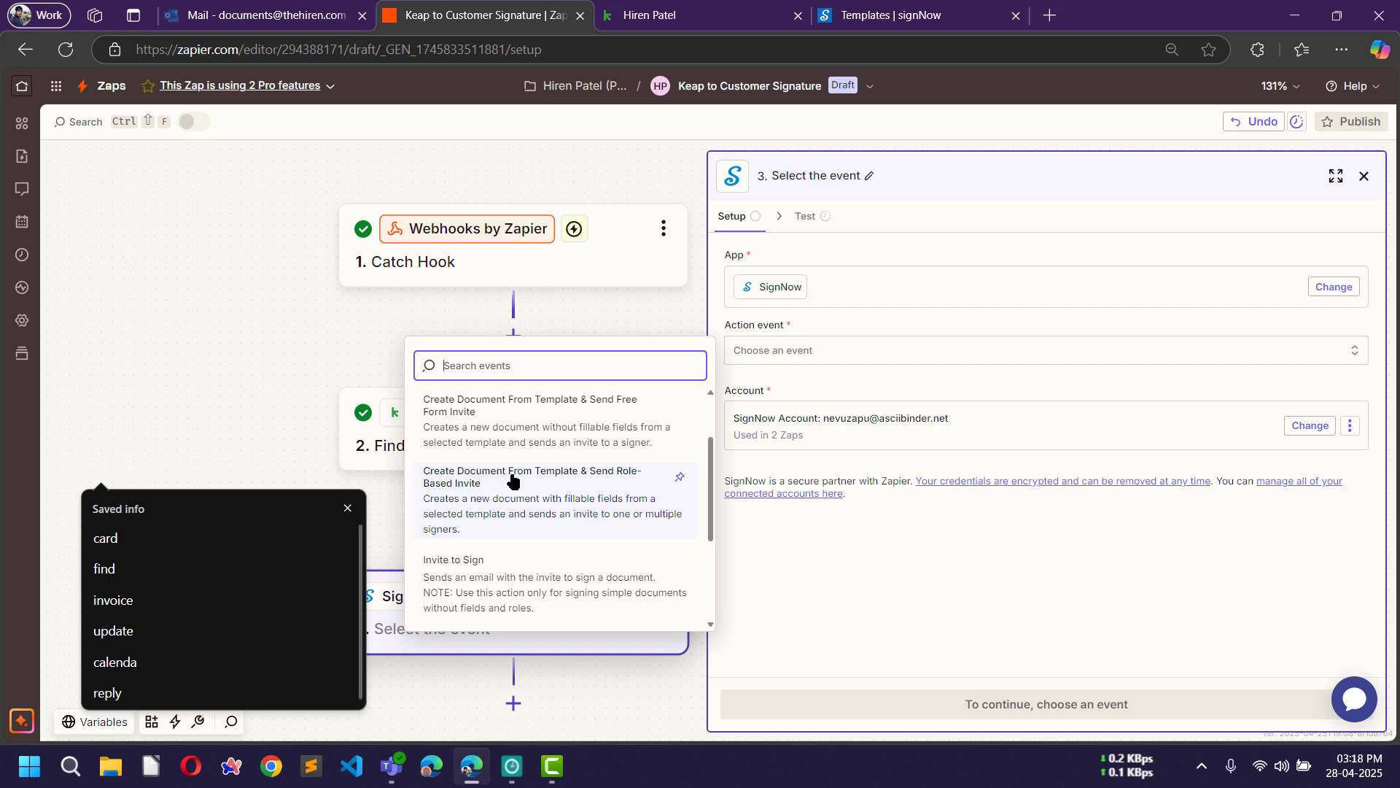
pyautogui.click(348, 508)
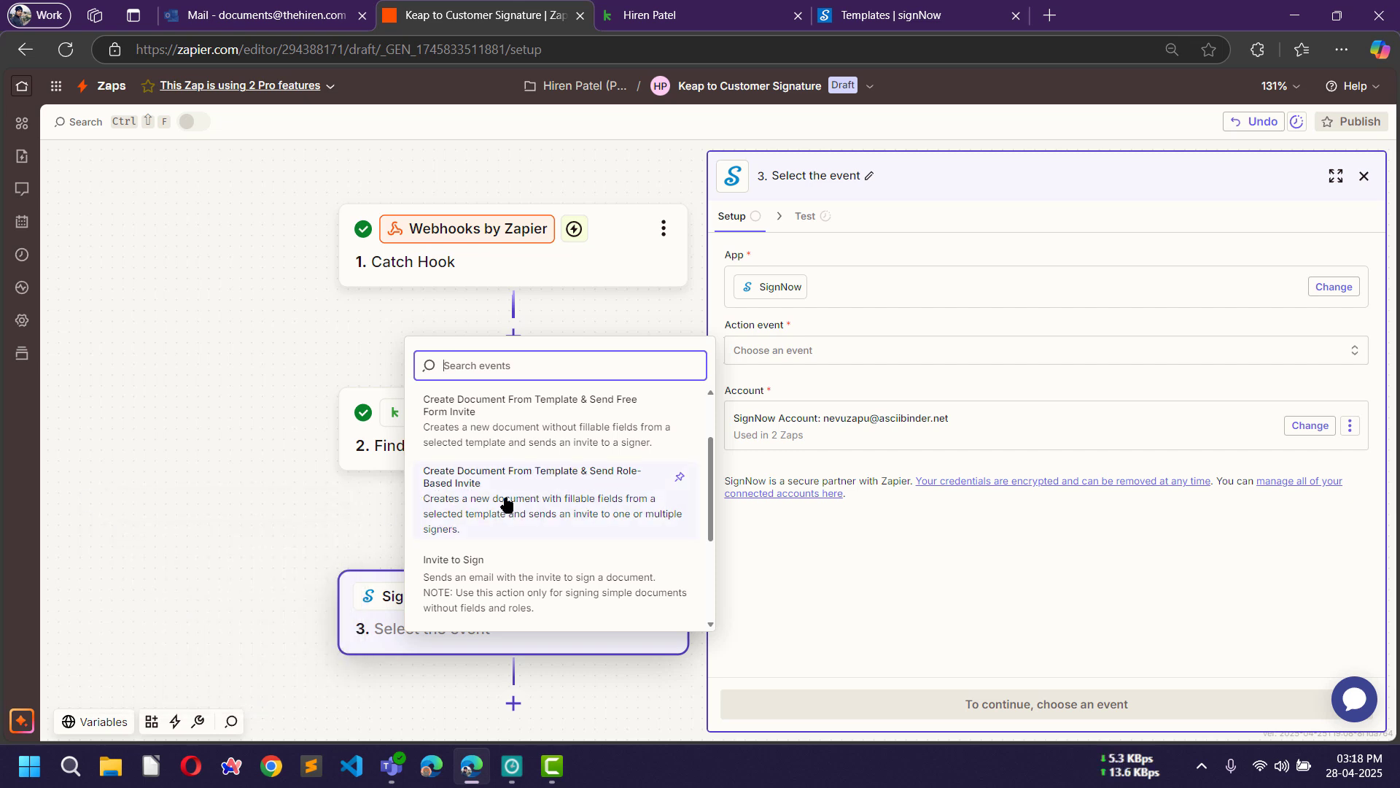
pyautogui.click(547, 501)
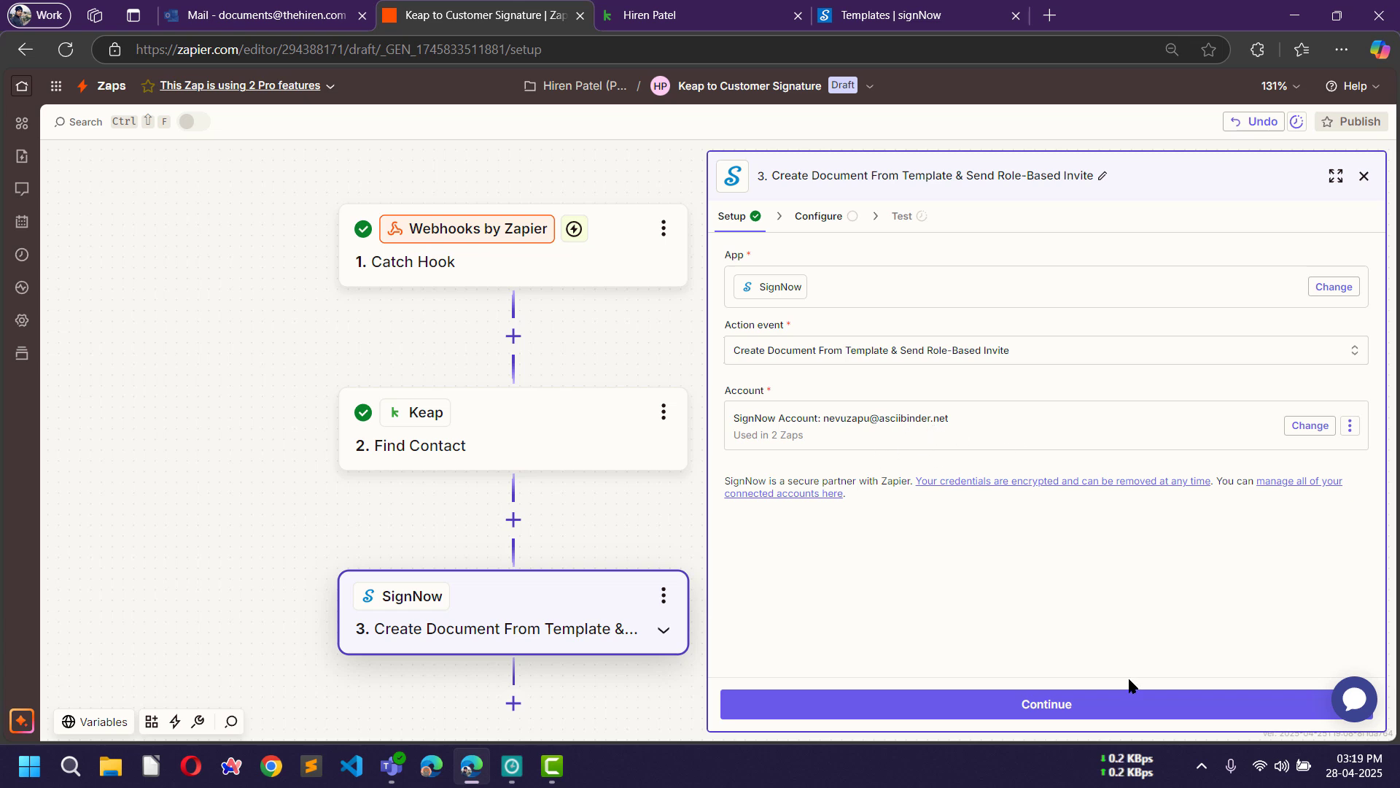
pyautogui.click(1047, 704)
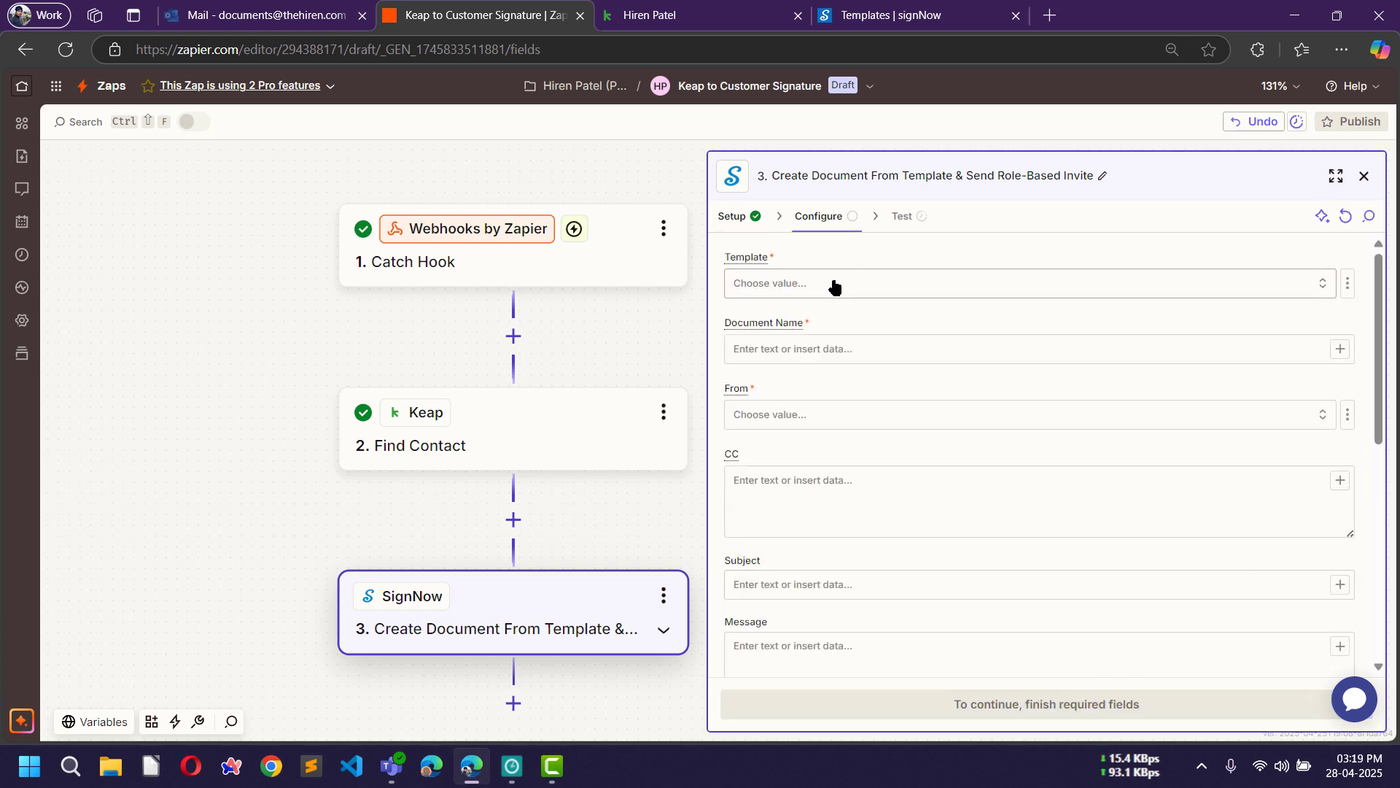
# Choose the Customer template for the SignNow step, checking it against the template list in signNow.
pyautogui.click(882, 284)
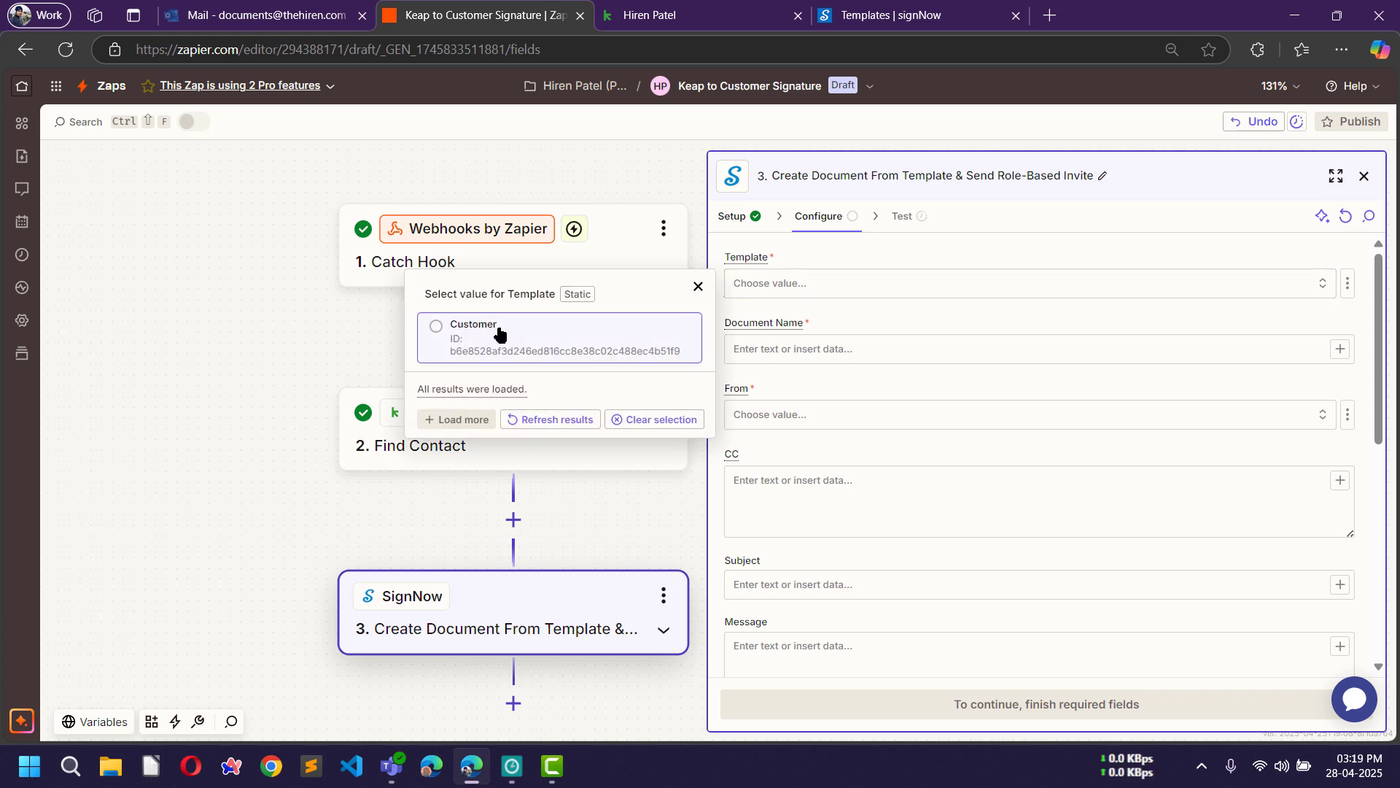
pyautogui.click(863, 7)
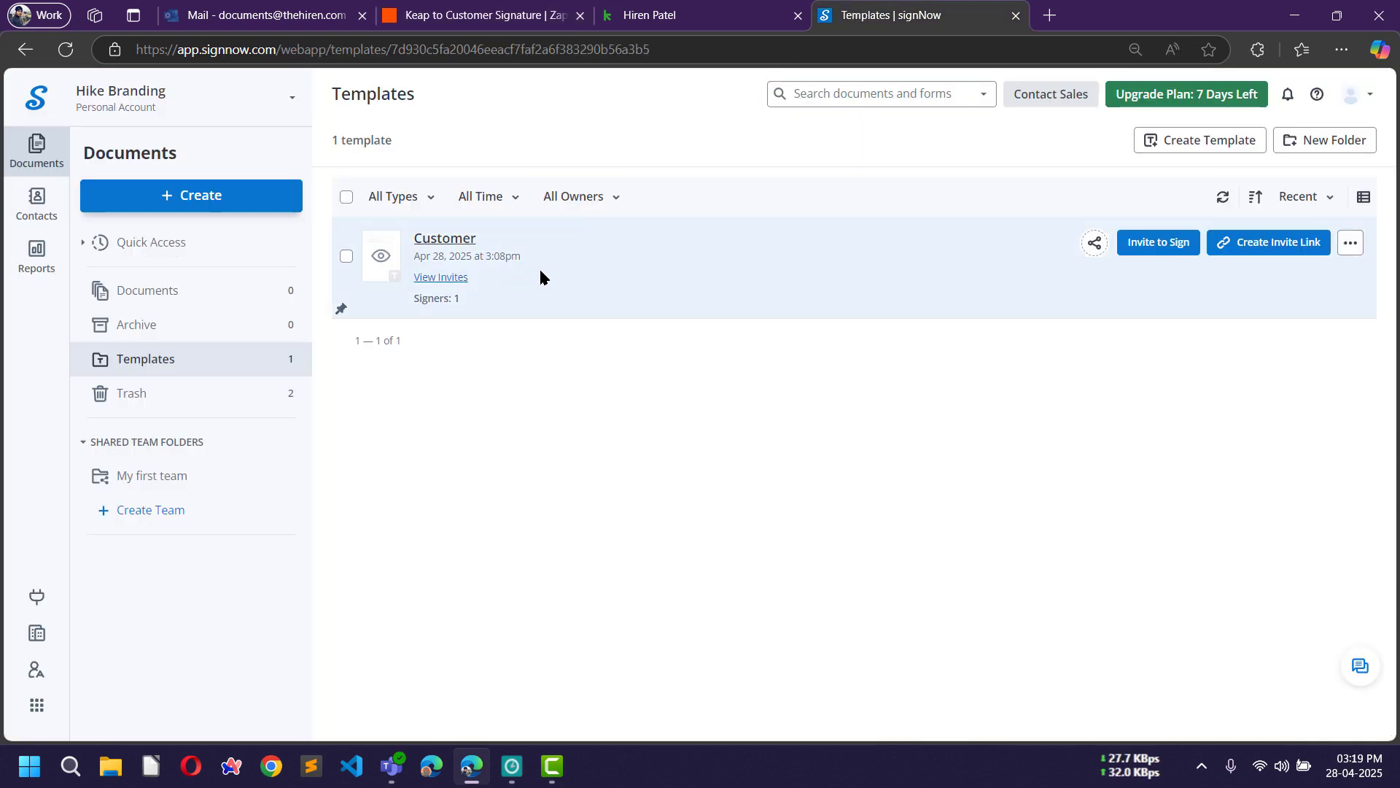
pyautogui.click(482, 15)
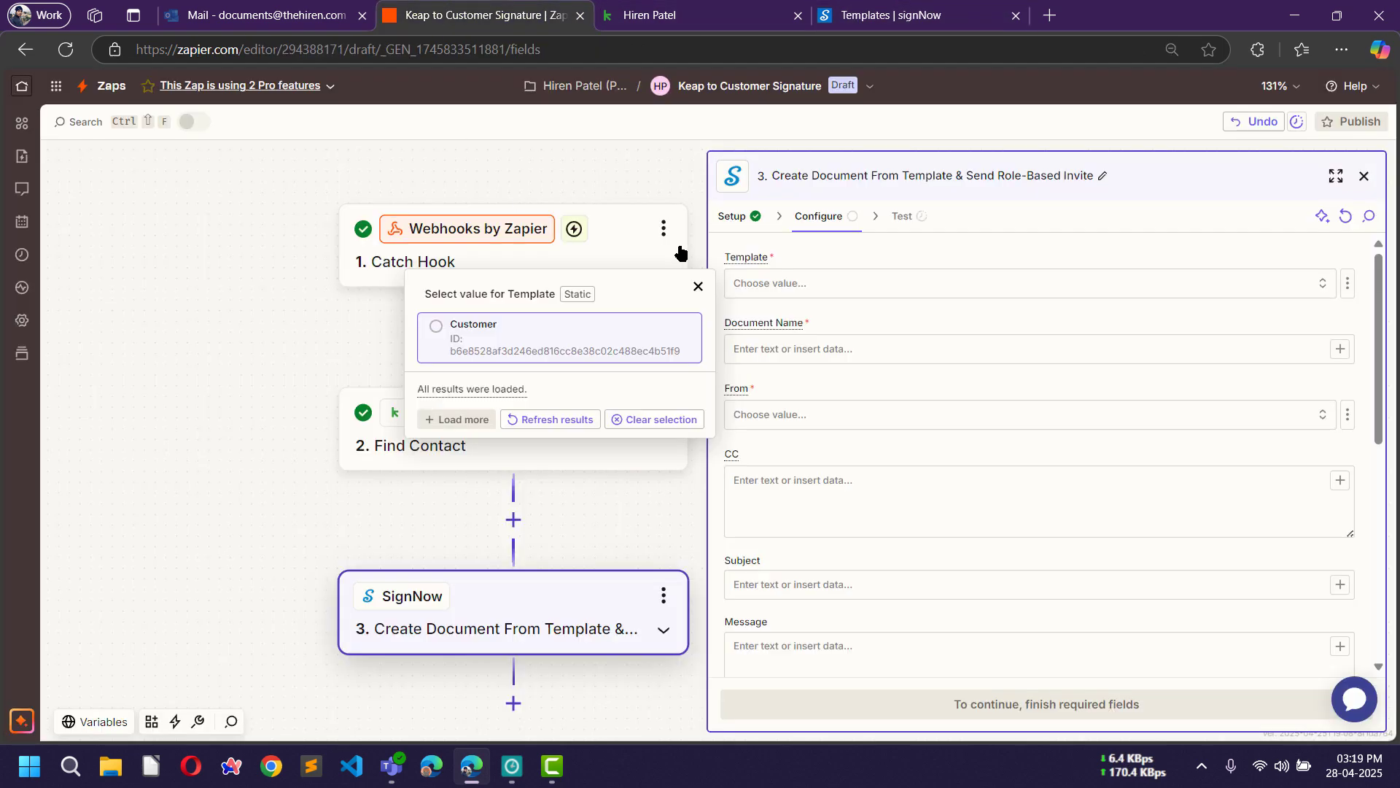
pyautogui.click(464, 344)
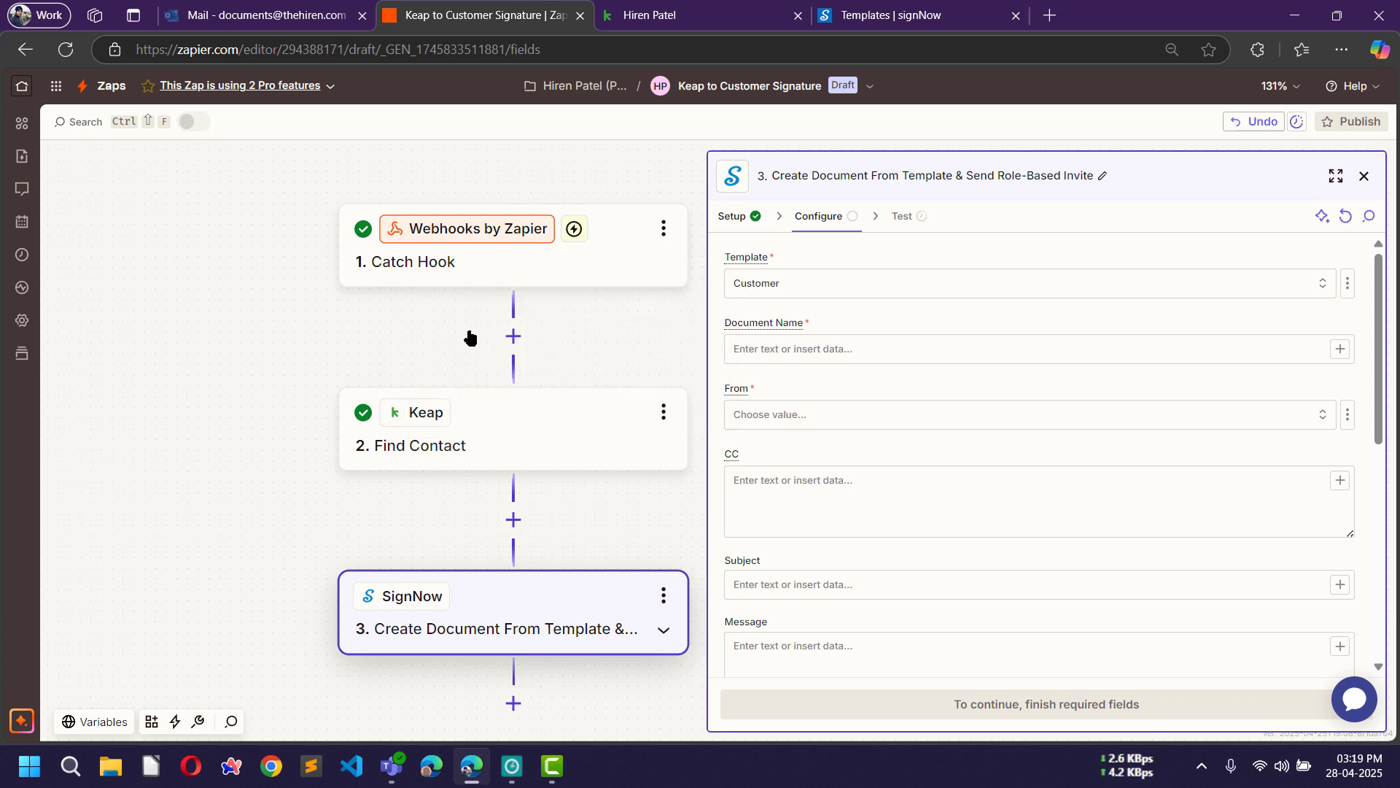
# Map the Document Name to the First Name followed by the Last Name from the Find Contact step.
pyautogui.click(830, 343)
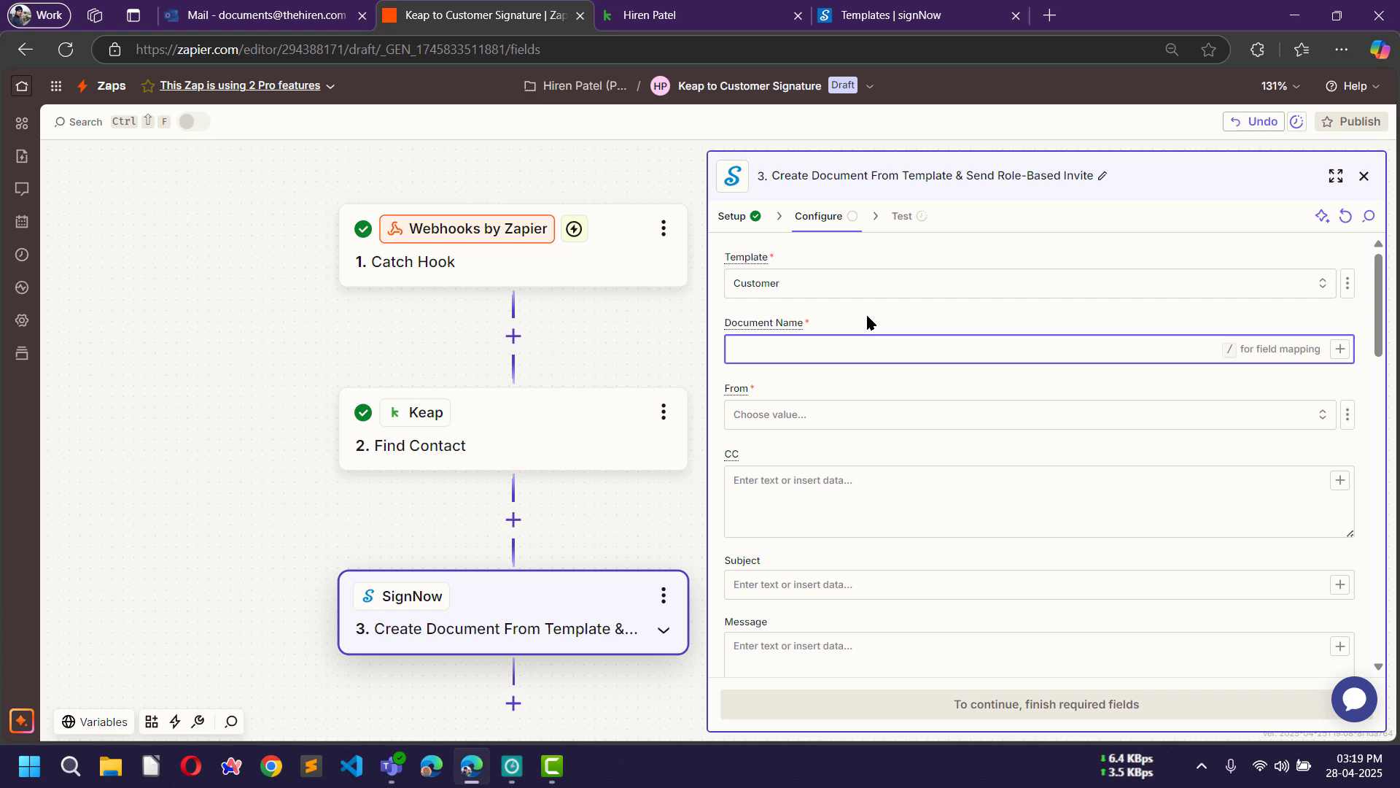
pyautogui.click(866, 318)
pyautogui.click(848, 356)
pyautogui.write('/')
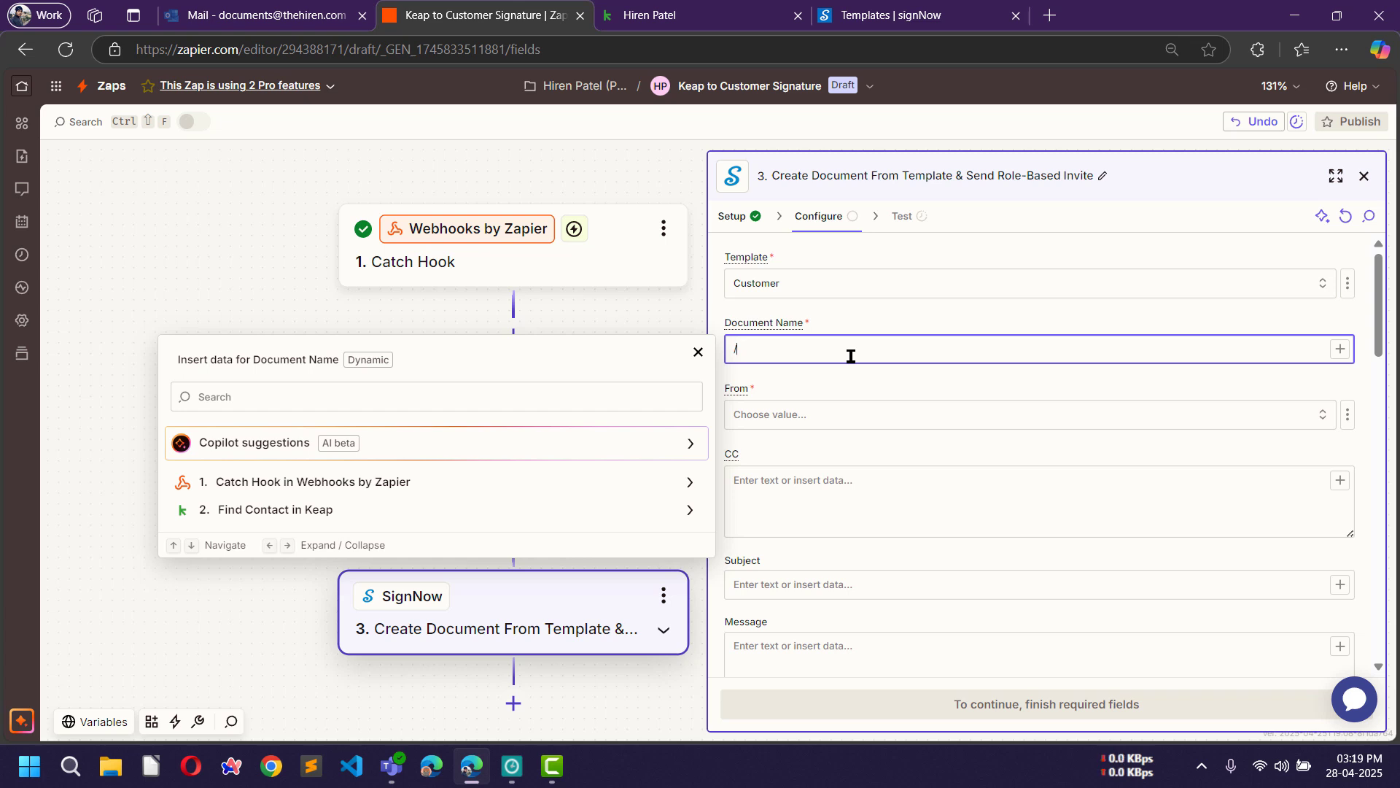
pyautogui.write('name')
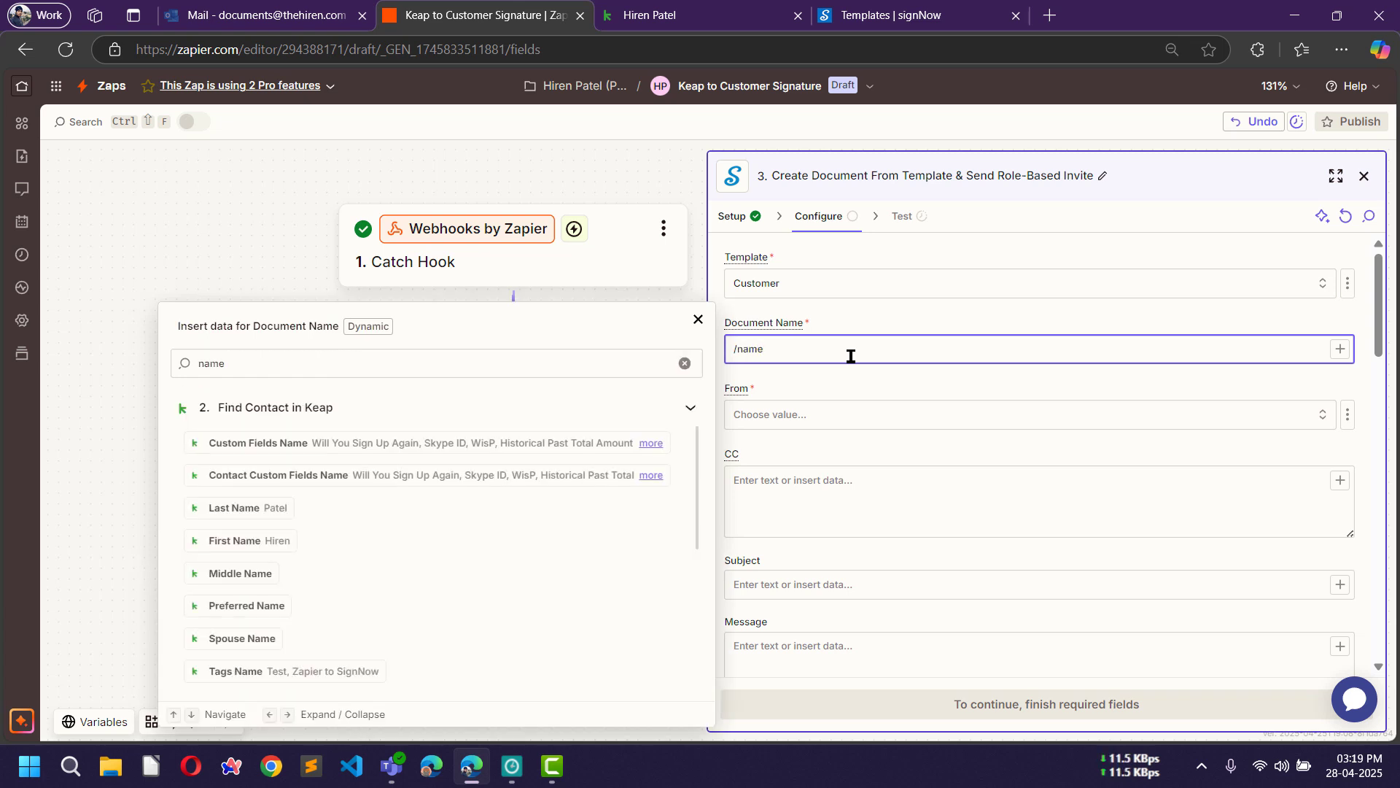
pyautogui.click(264, 549)
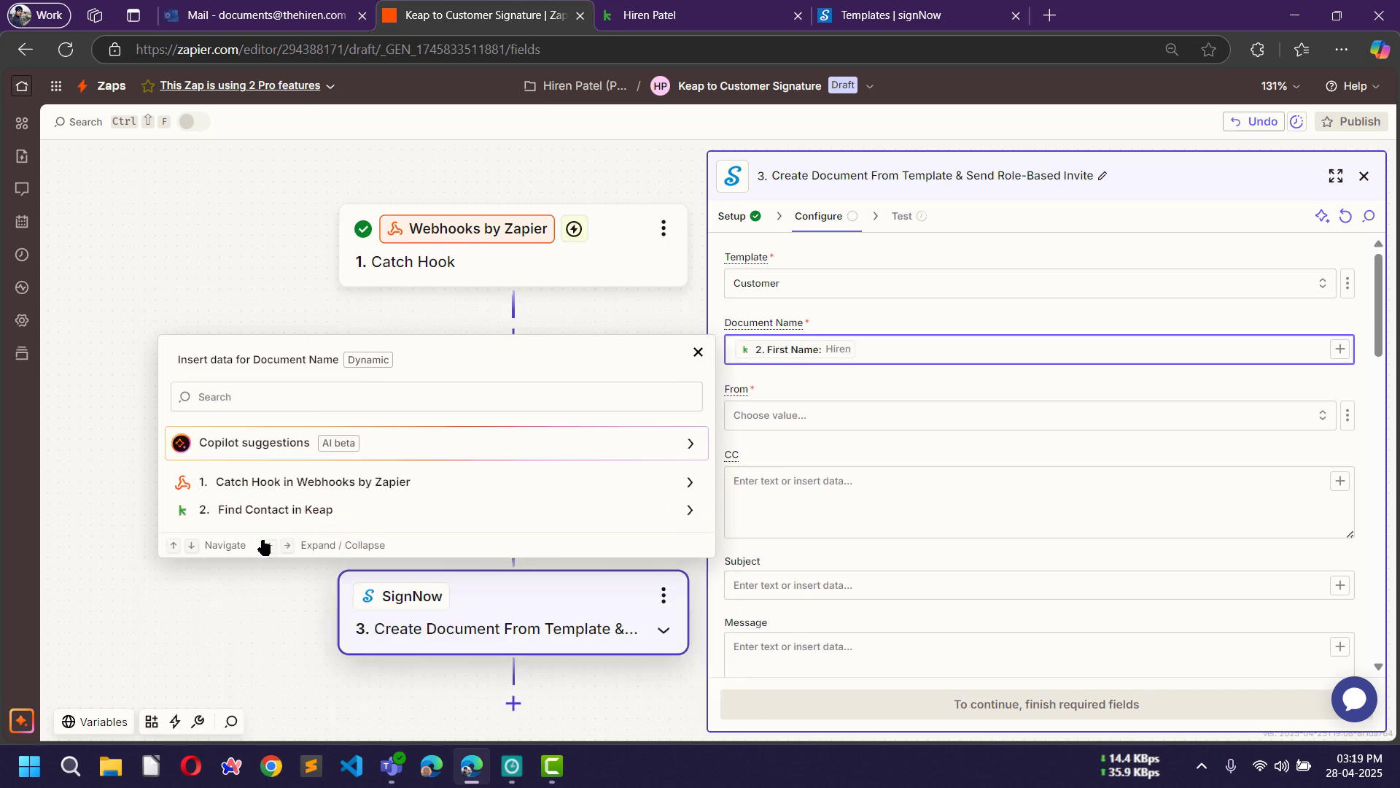
pyautogui.click(325, 397)
pyautogui.write('la')
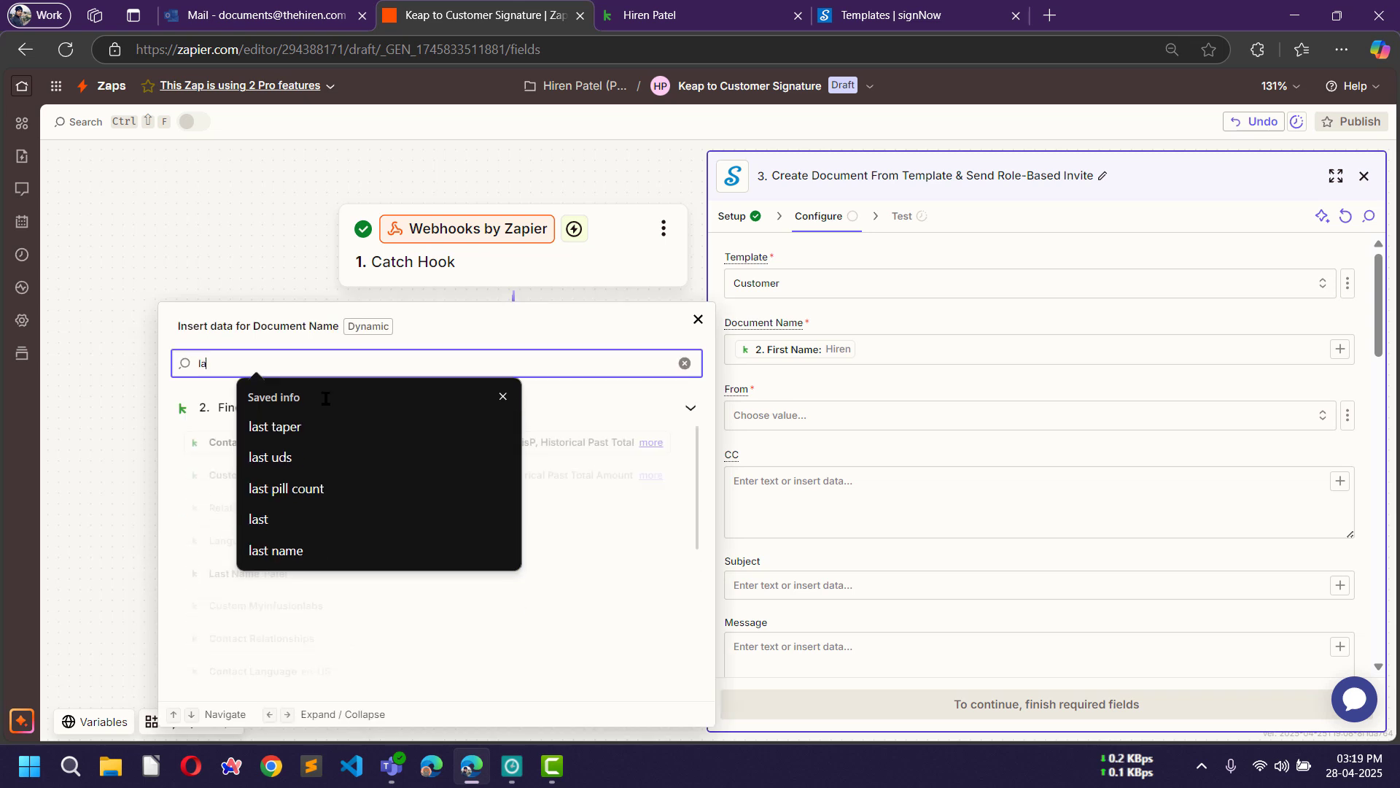
pyautogui.write('st name')
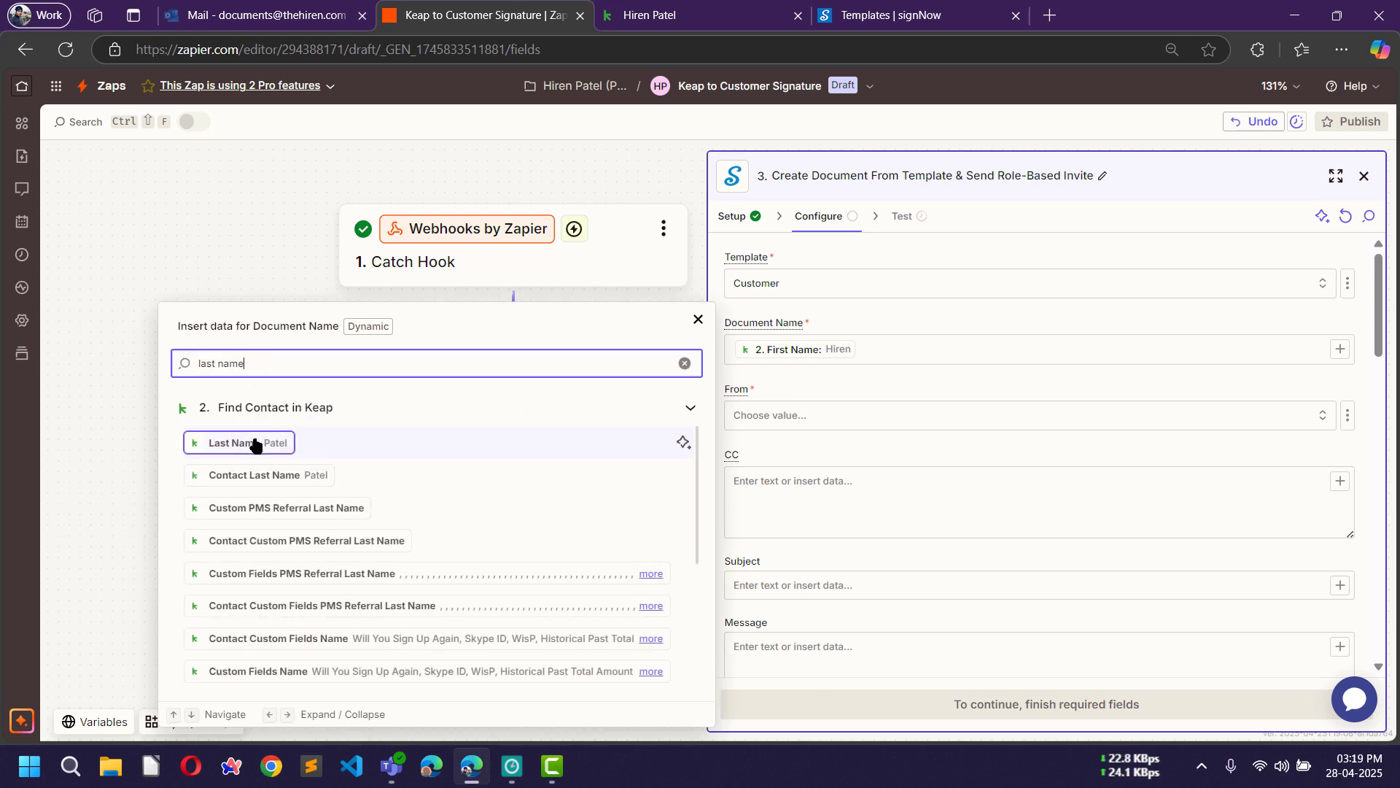
pyautogui.click(256, 443)
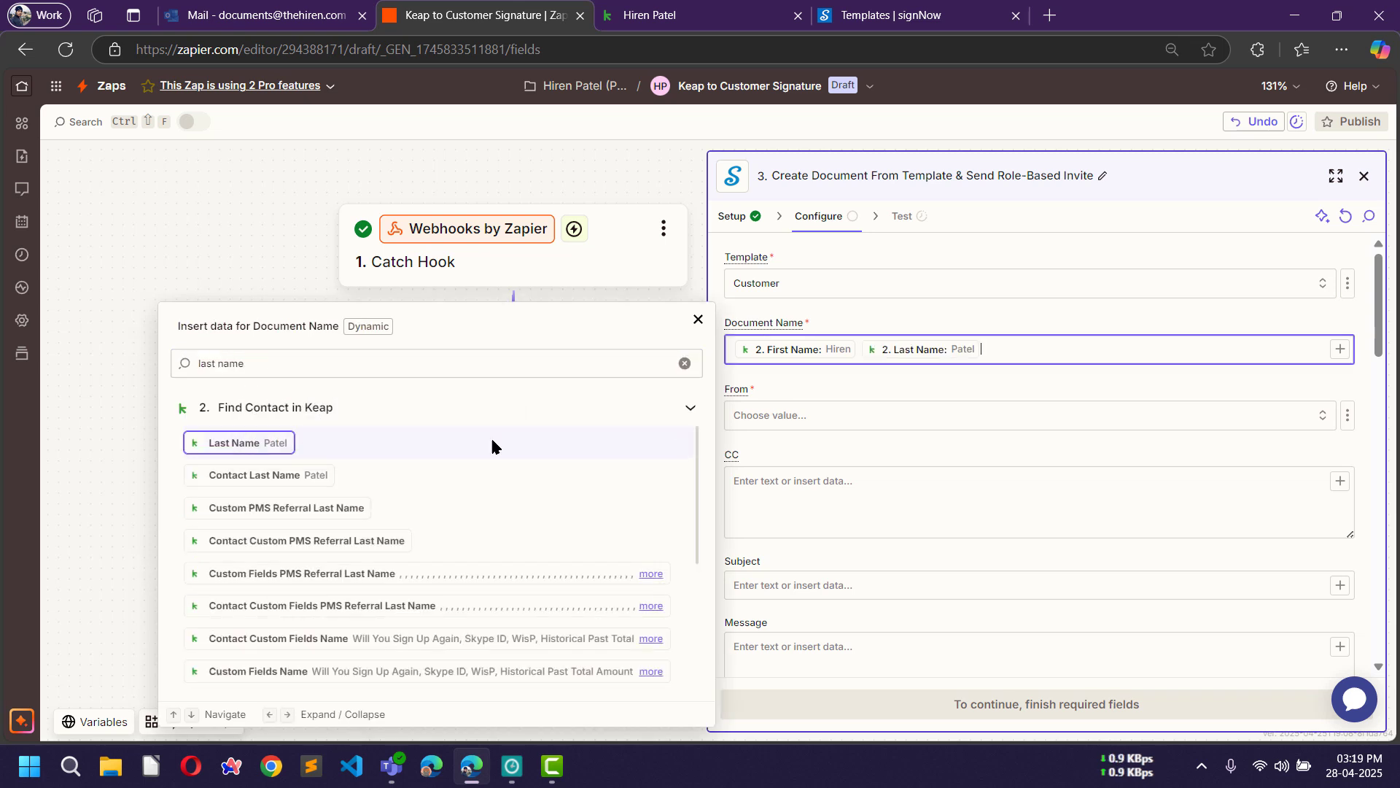
pyautogui.click(798, 355)
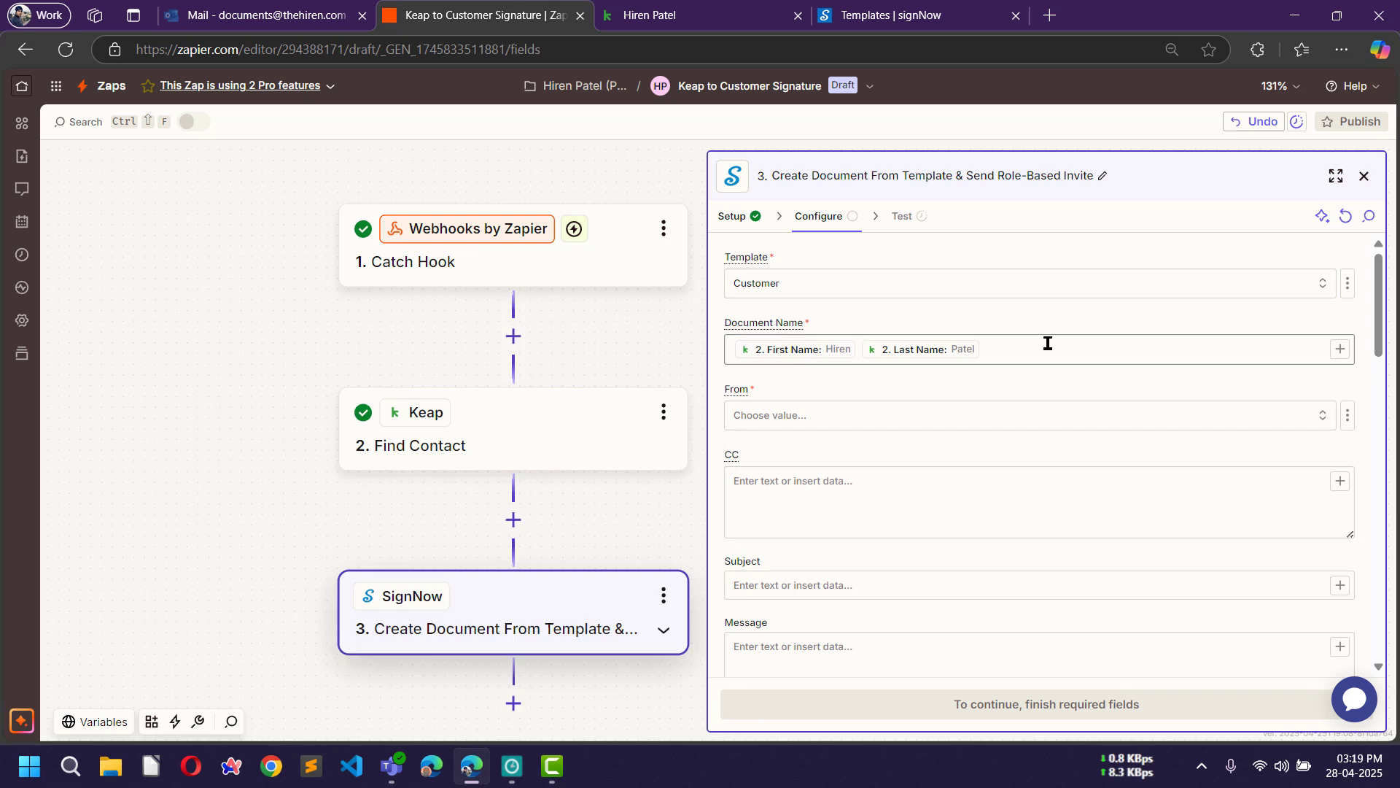
# Set From to the connected signNow account's email and the Subject to "Signature Required From Hike Branding".
pyautogui.click(846, 414)
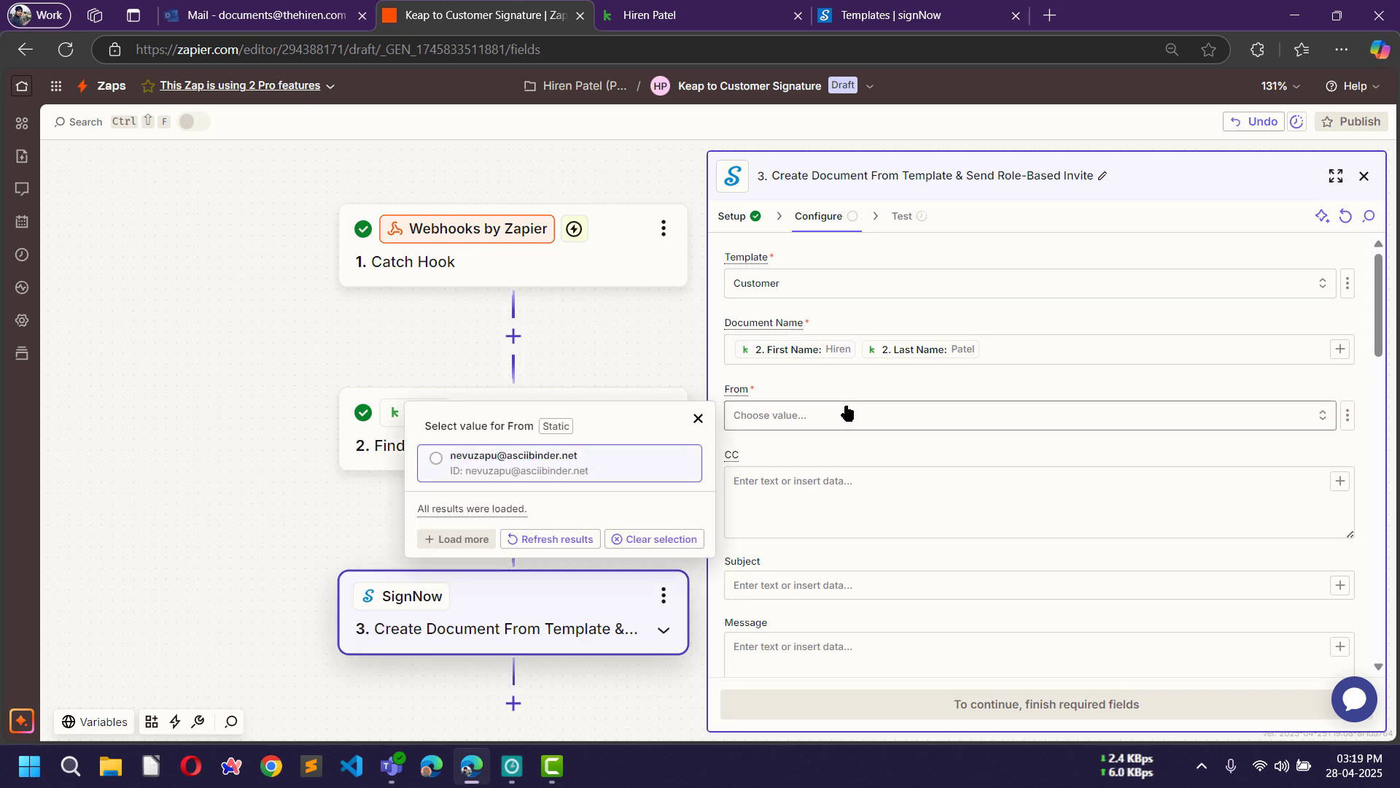
pyautogui.click(547, 467)
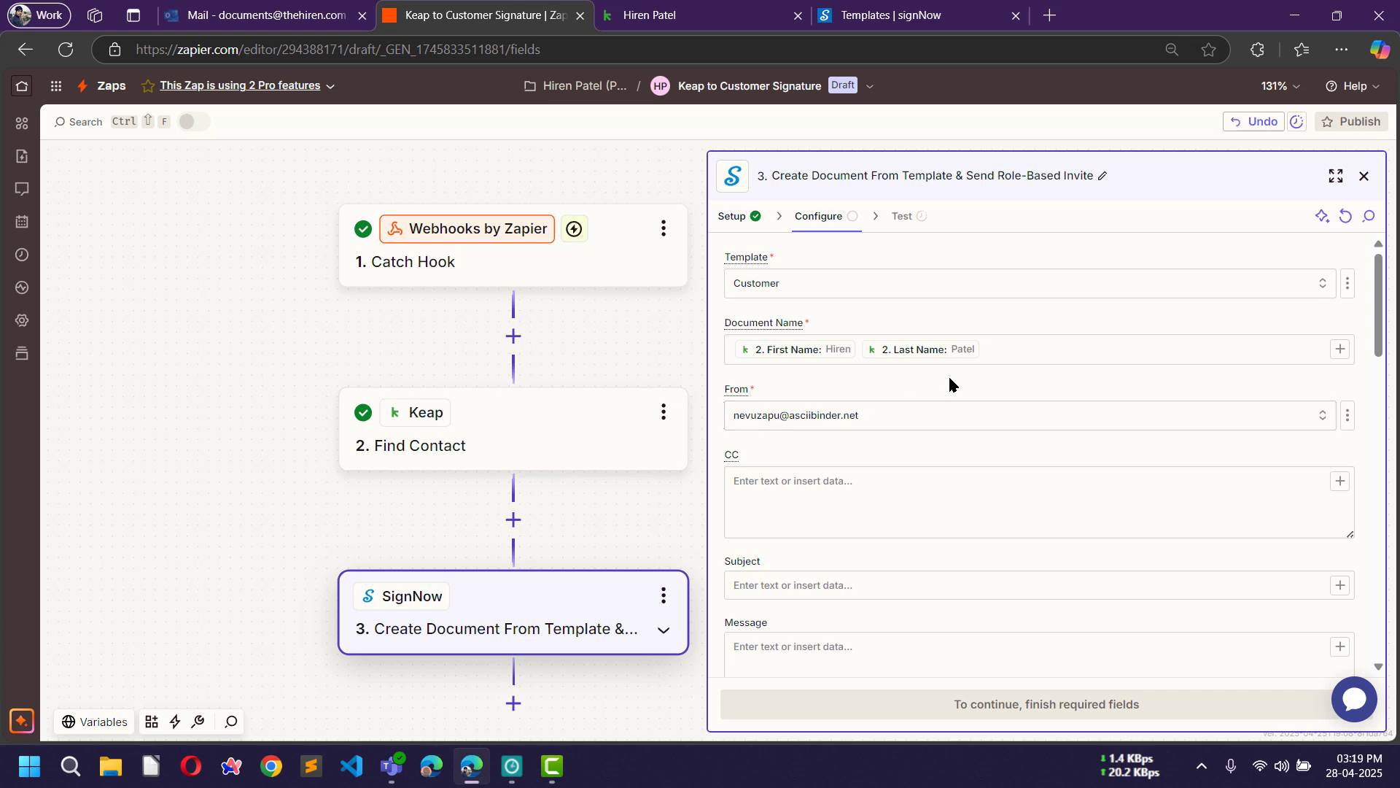
pyautogui.scroll(-1, 955, 387)
pyautogui.scroll(-3, 960, 392)
pyautogui.scroll(2, 859, 423)
pyautogui.click(797, 409)
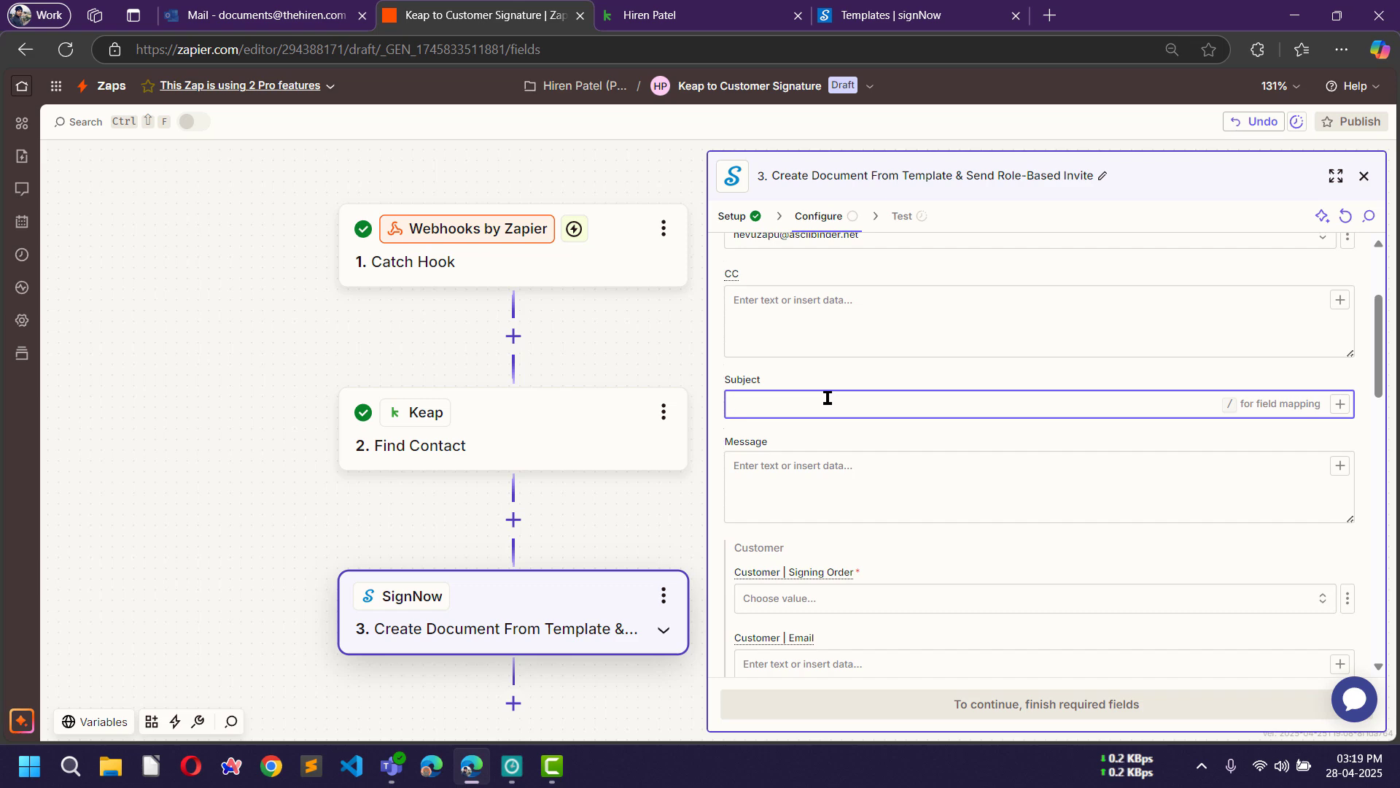
pyautogui.write('S')
pyautogui.press('BackSpace')
pyautogui.write('Signatu')
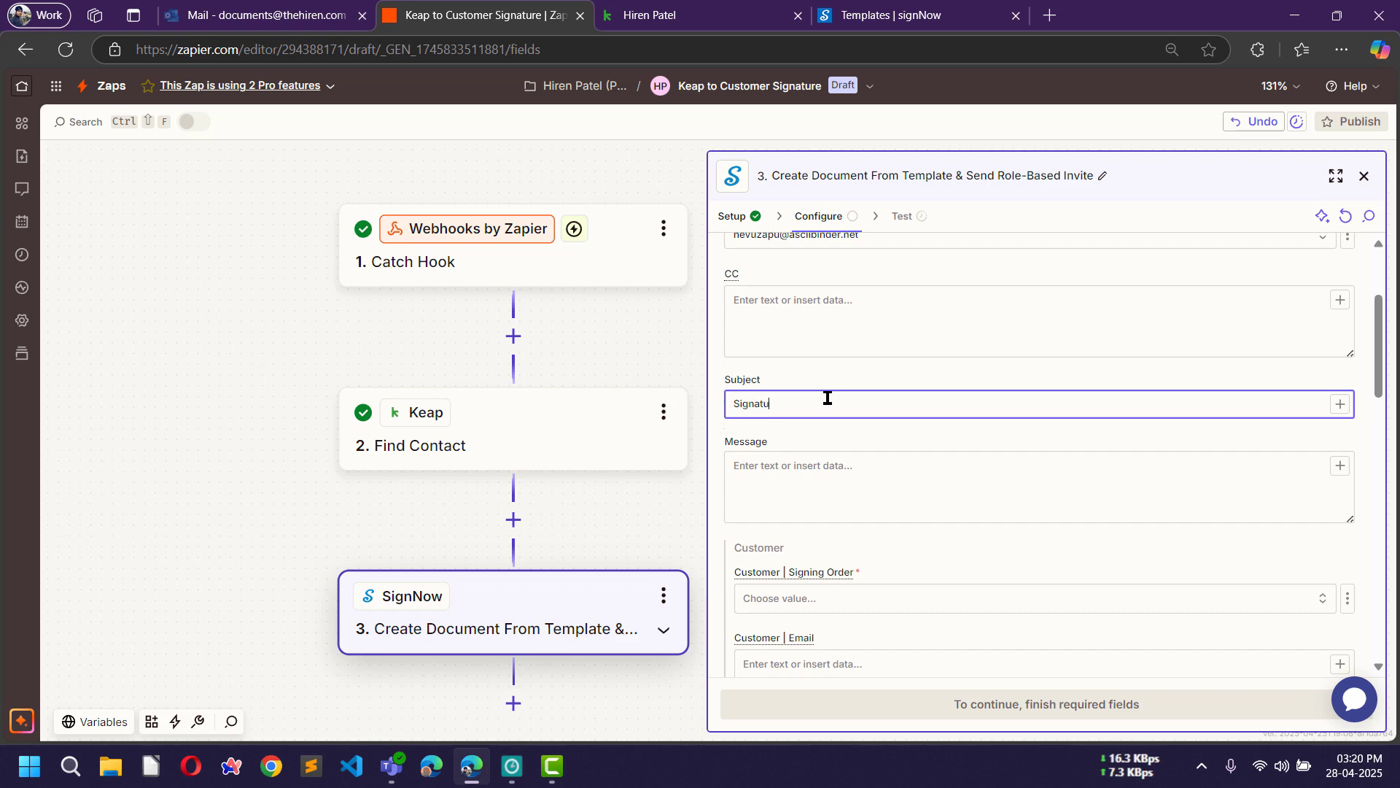
pyautogui.write('re Required From Hike Branding')
pyautogui.press('BackSpace')
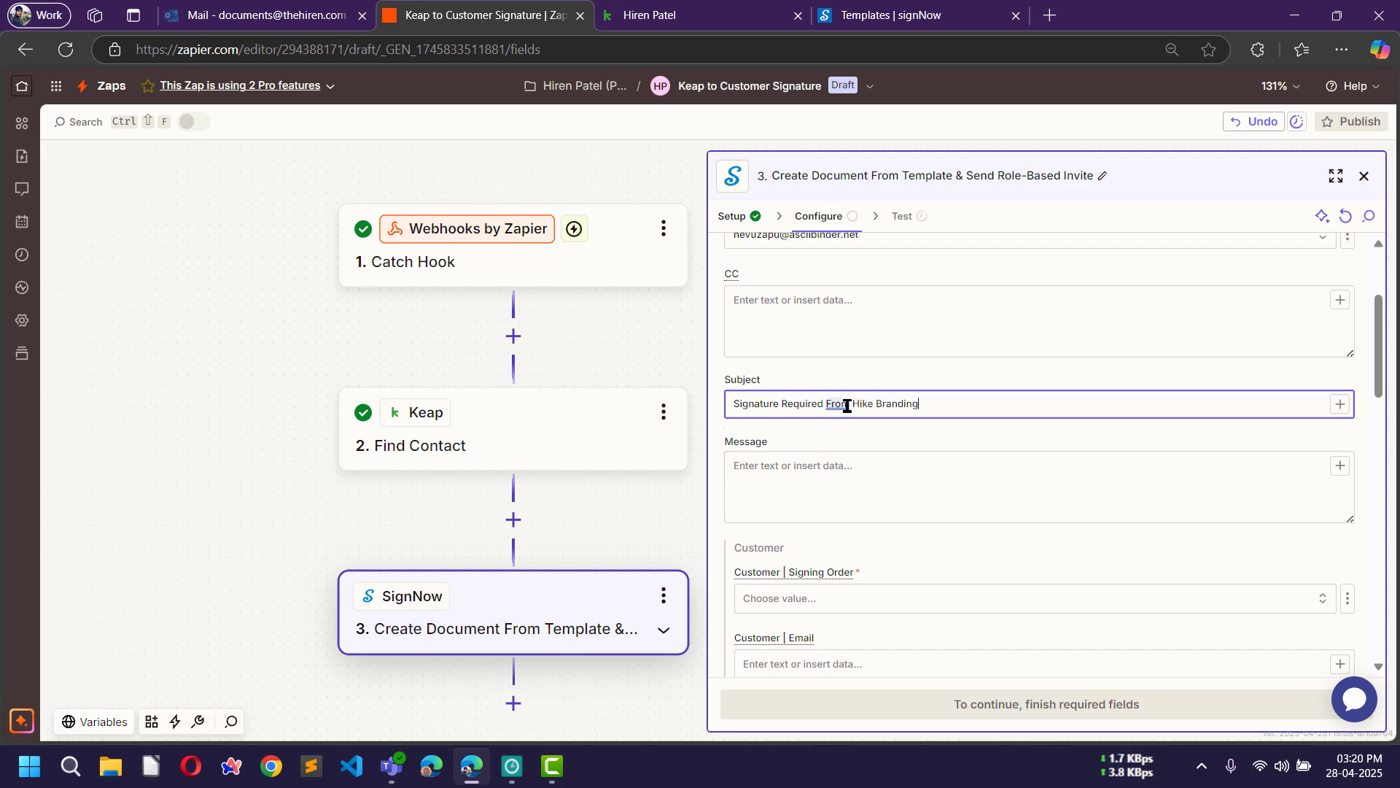
# Enter "Please Sign this document ASAP!" as the invite's message.
pyautogui.click(853, 460)
pyautogui.write('Pleas')
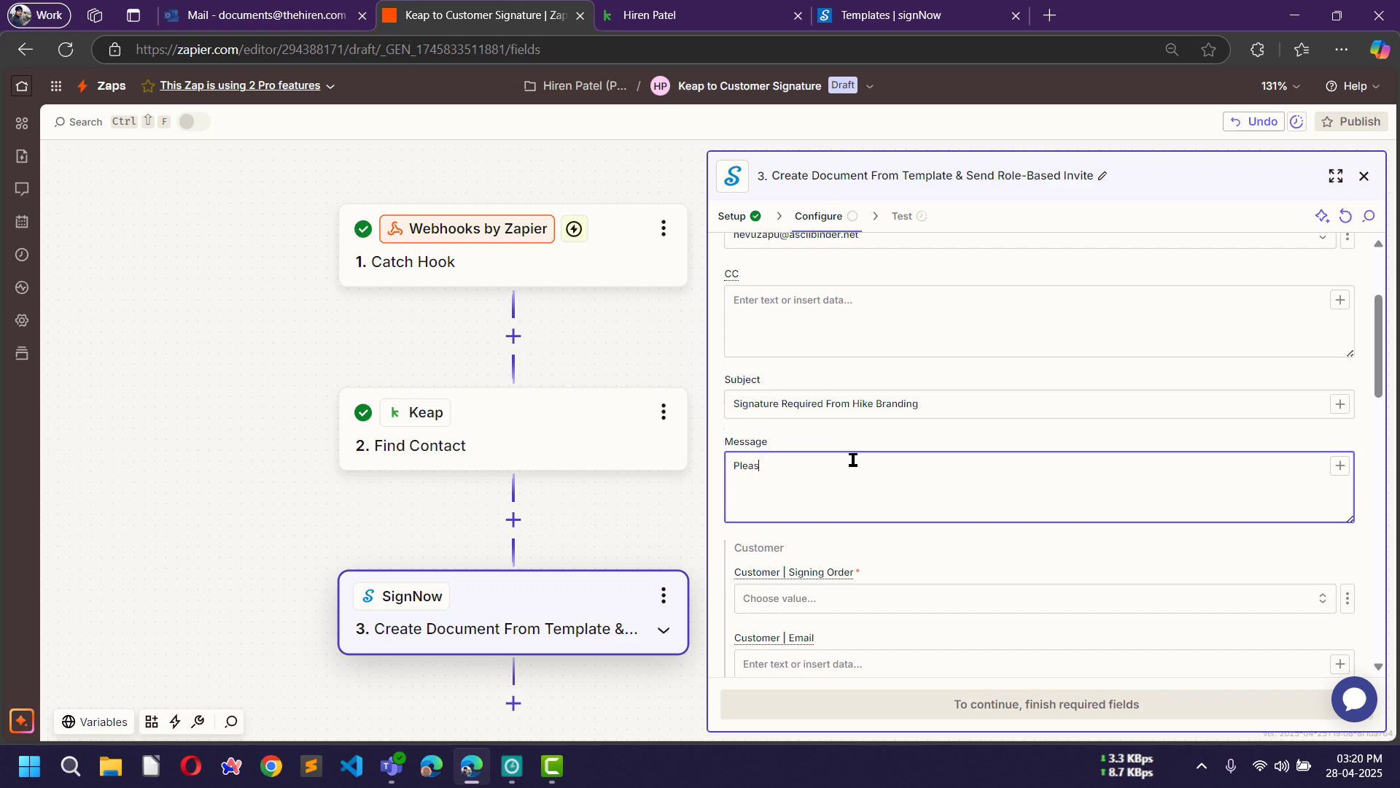
pyautogui.write('e Sign this document ASAP!')
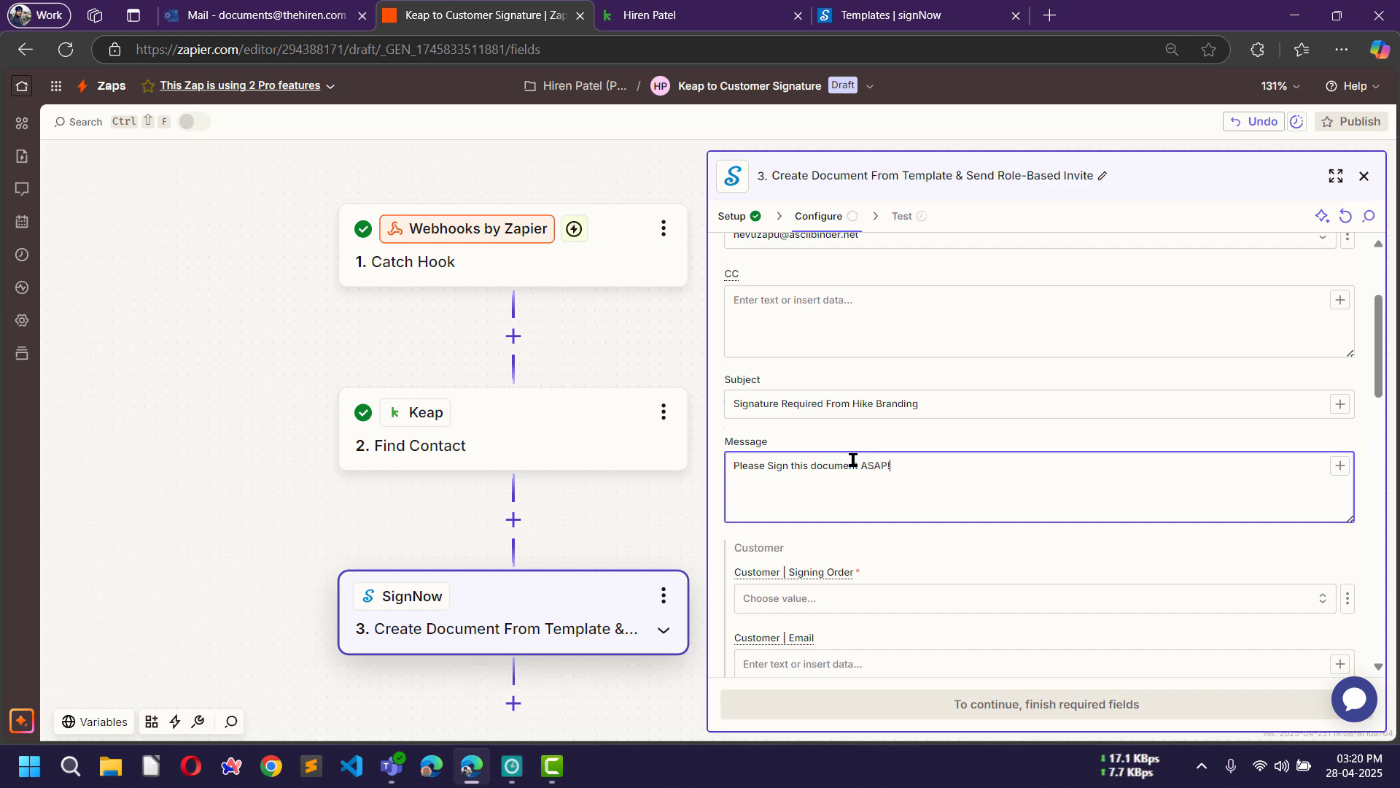
# Set the Customer role's Signing Order to 1 and map its Email to the Email from the Find Contact step.
pyautogui.scroll(-4, 849, 481)
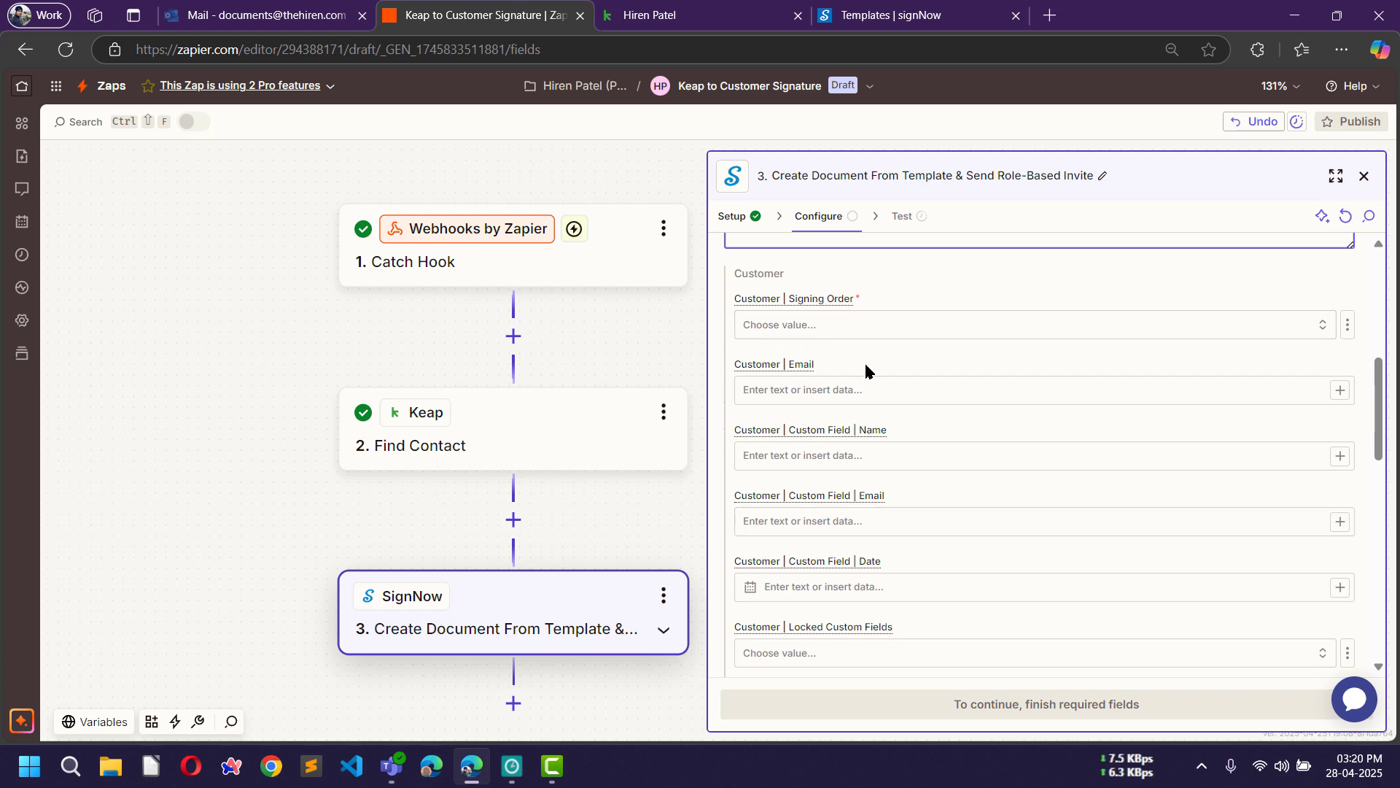
pyautogui.click(830, 332)
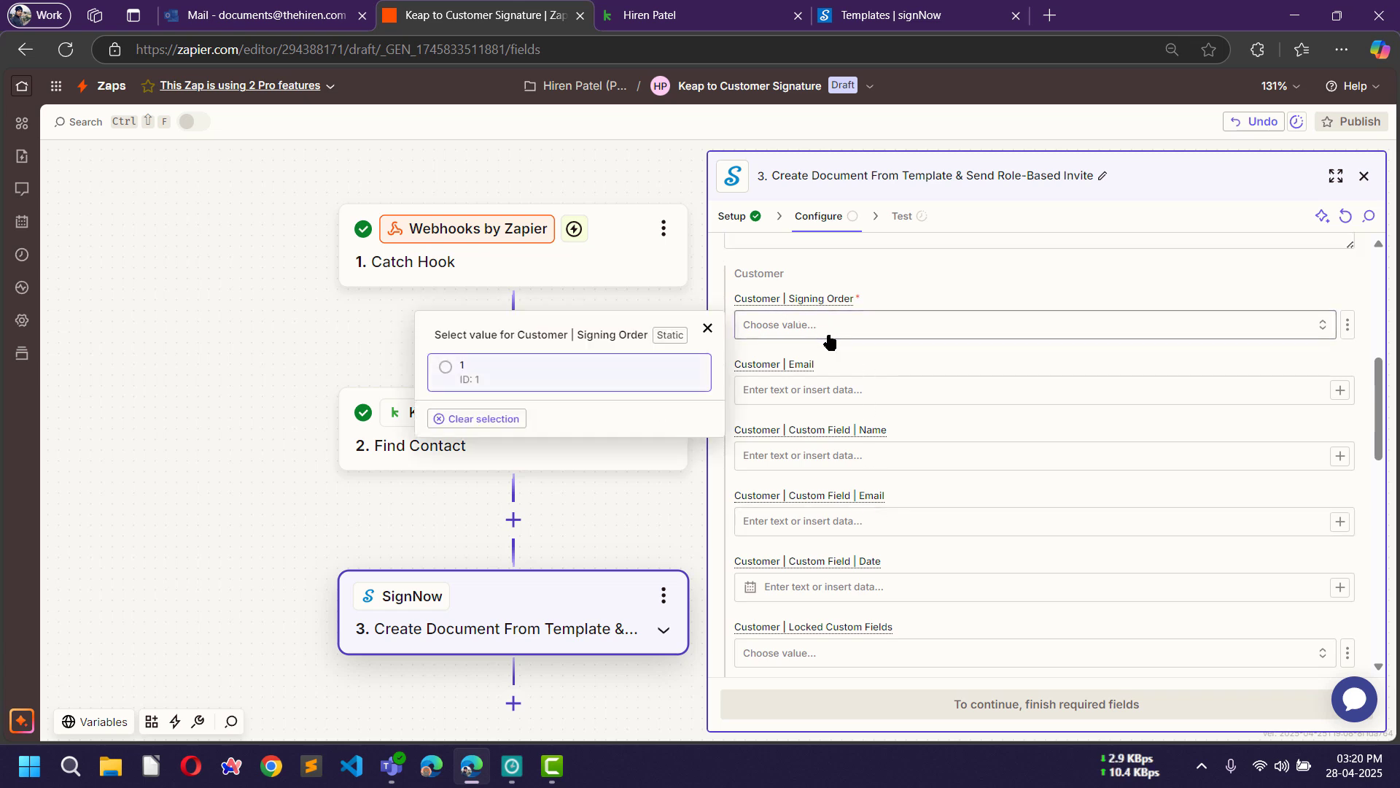
pyautogui.click(509, 377)
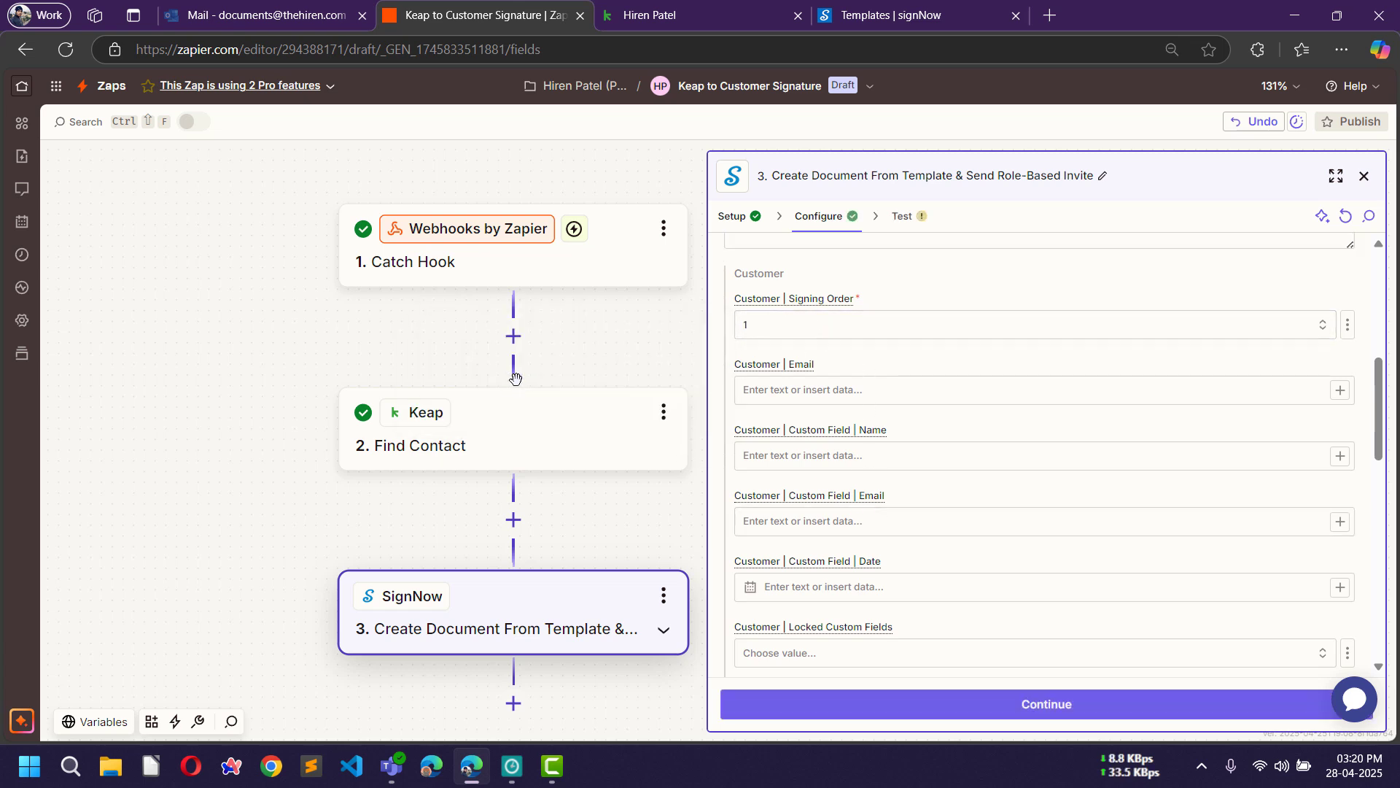
pyautogui.click(811, 389)
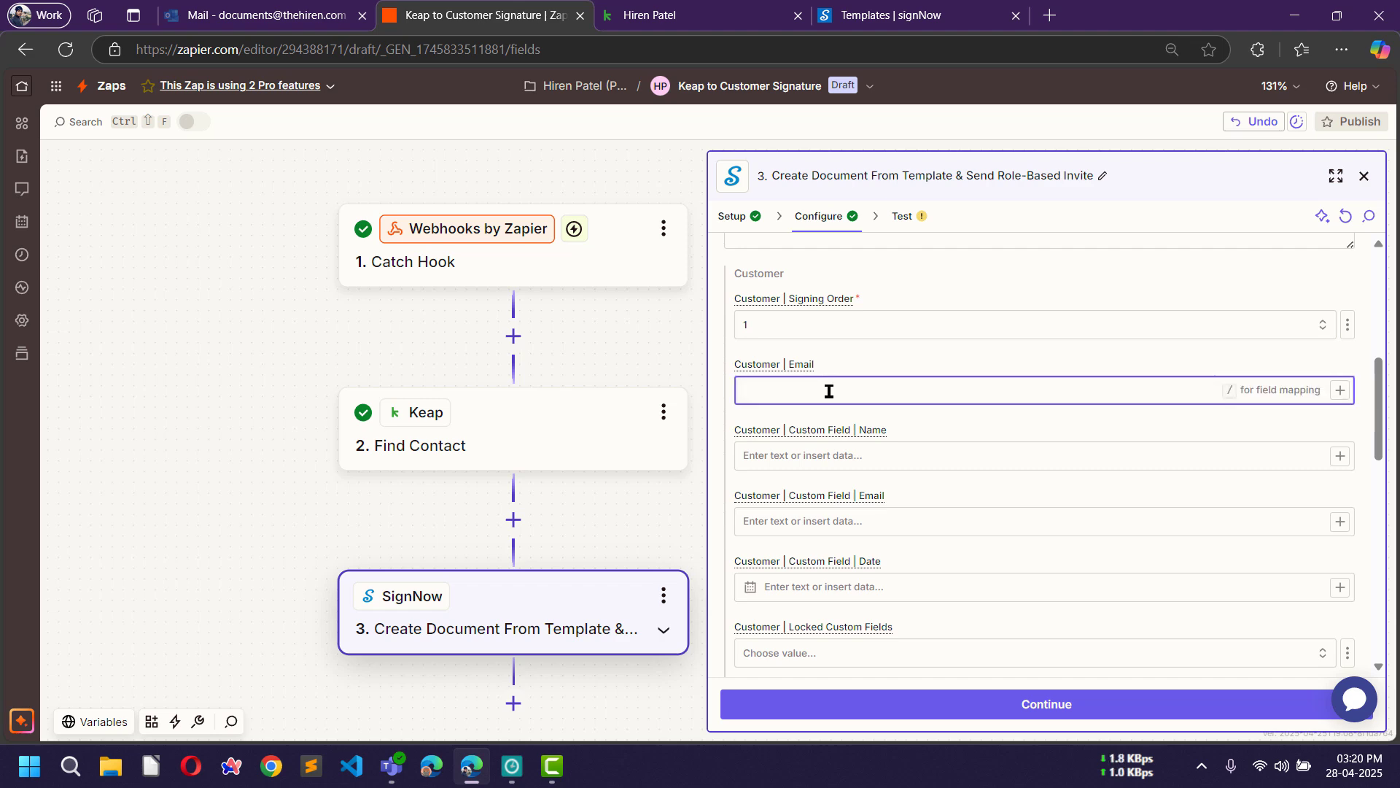
pyautogui.write('/email')
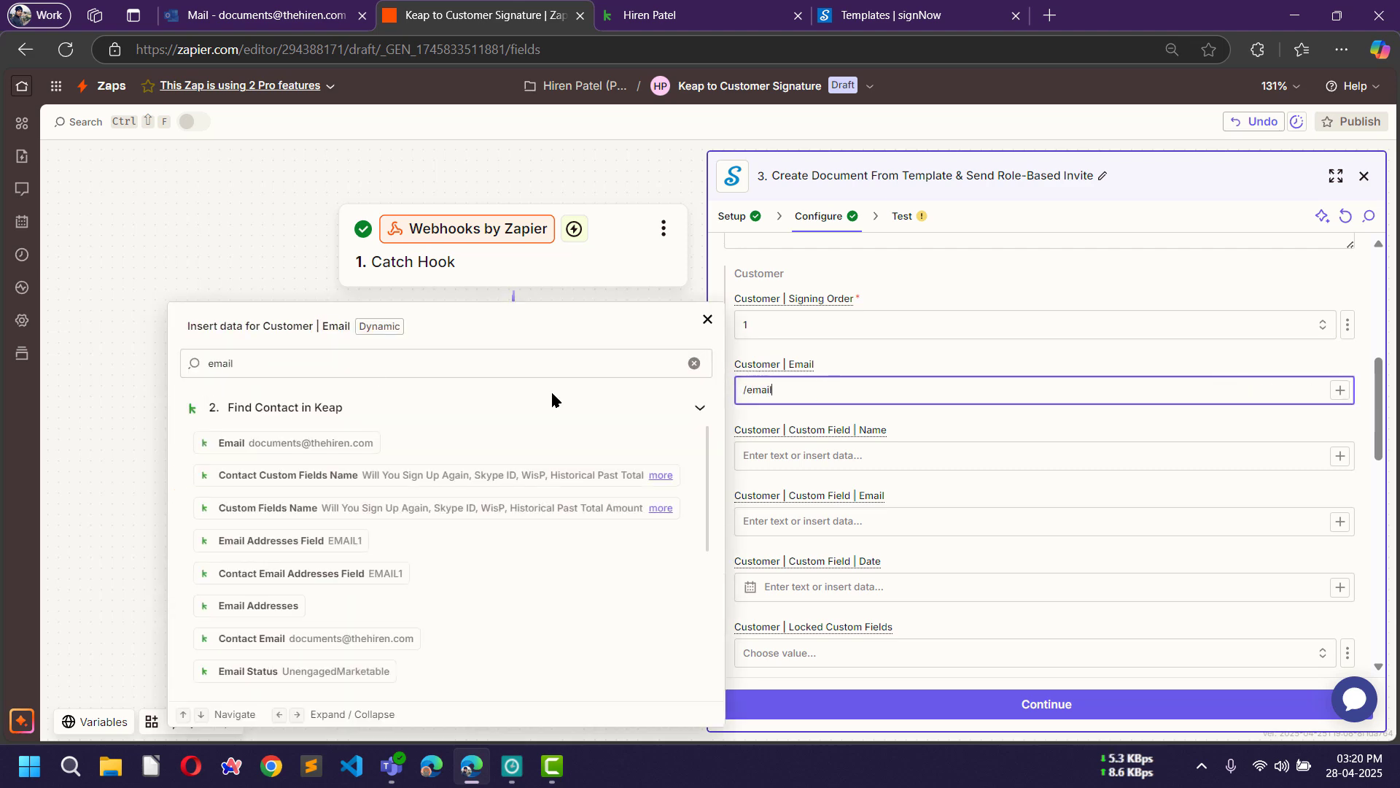
pyautogui.click(268, 450)
pyautogui.click(885, 357)
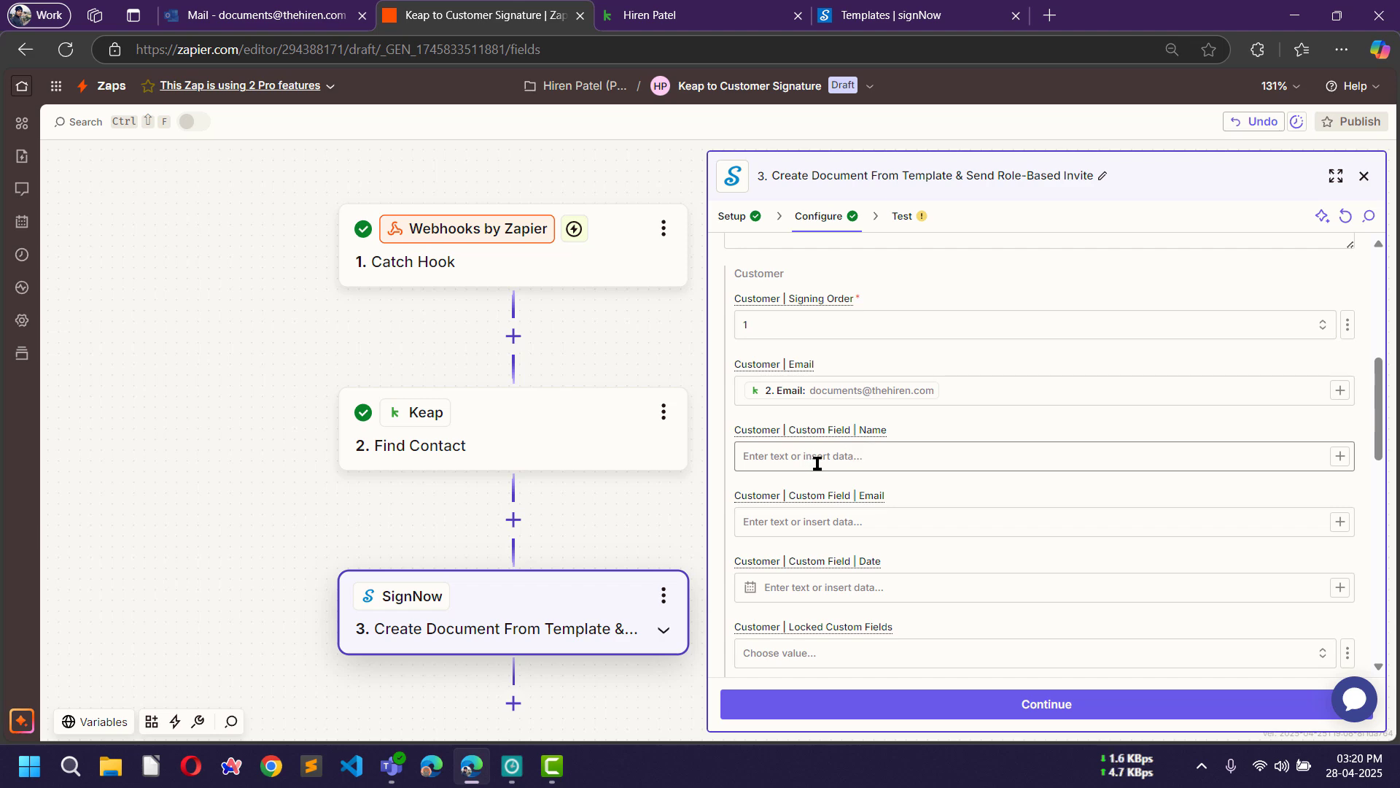
# Map the Customer role's Name custom field to the First Name followed by the Last Name from the Find Contact step.
pyautogui.click(891, 16)
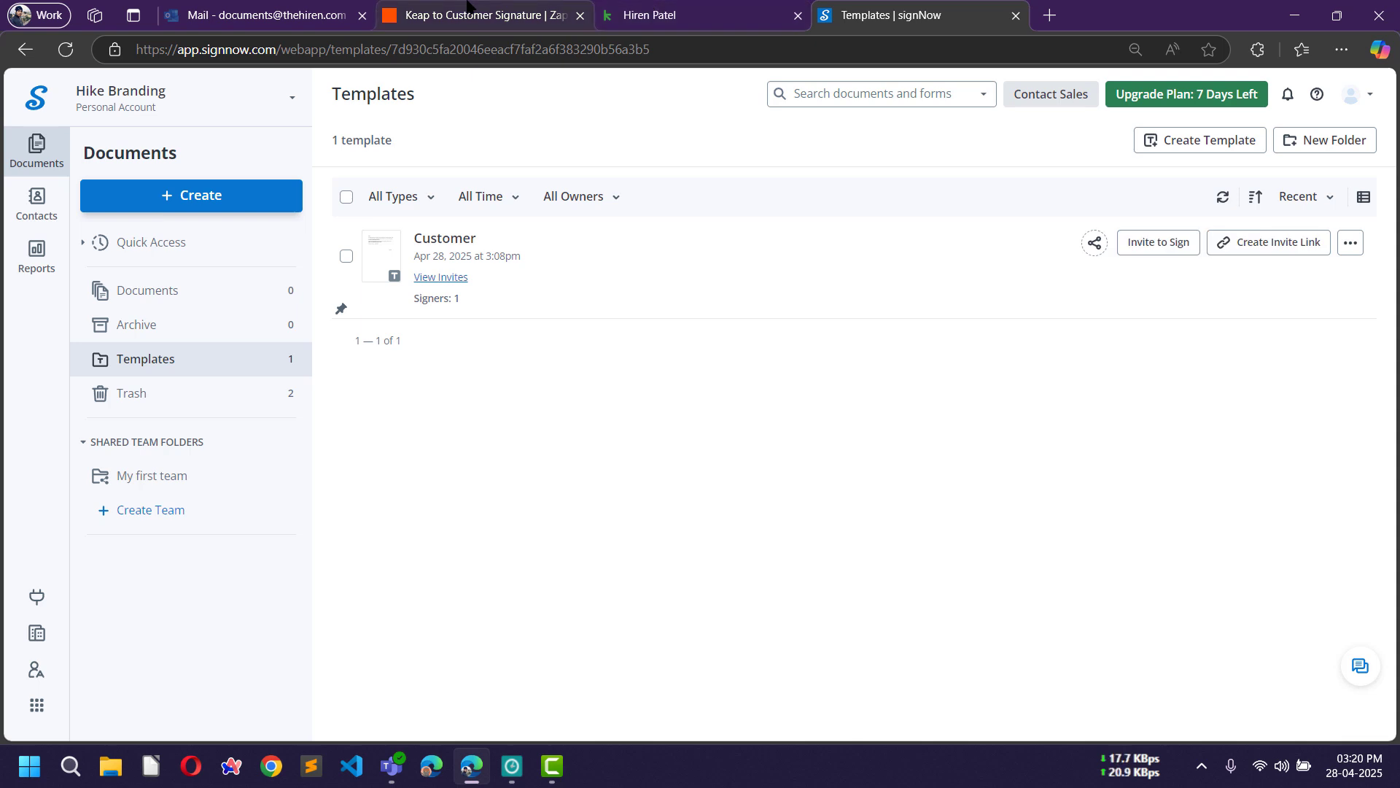
pyautogui.click(481, 14)
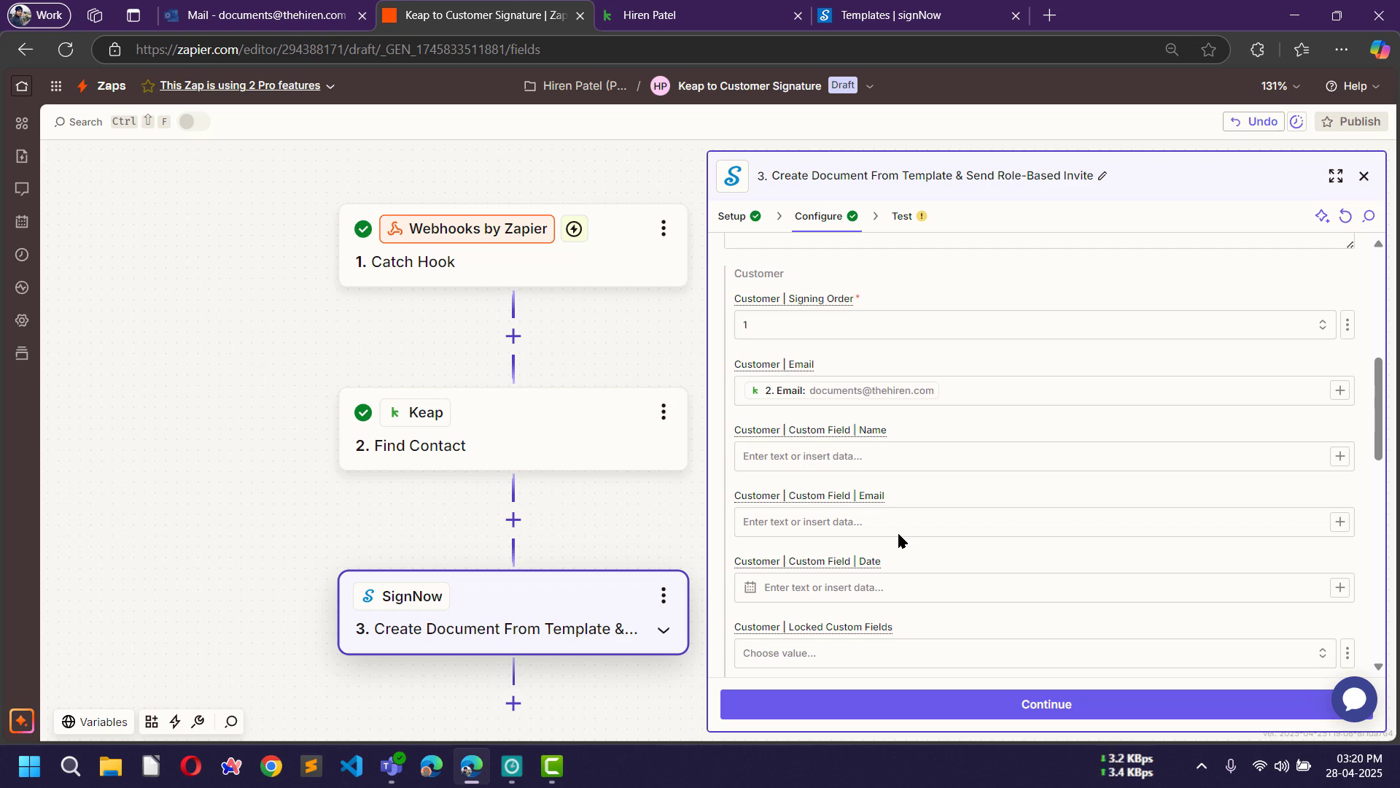
pyautogui.click(862, 470)
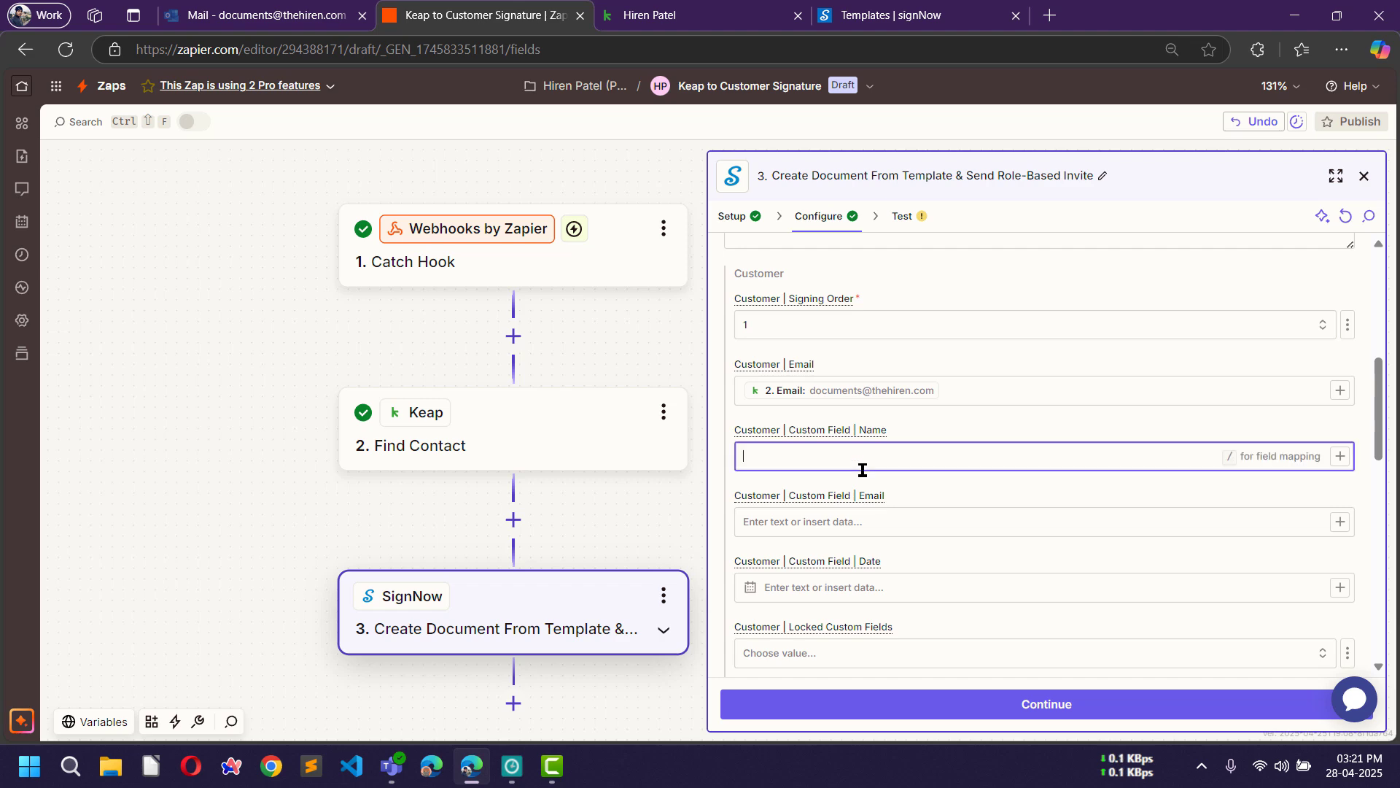
pyautogui.write('/')
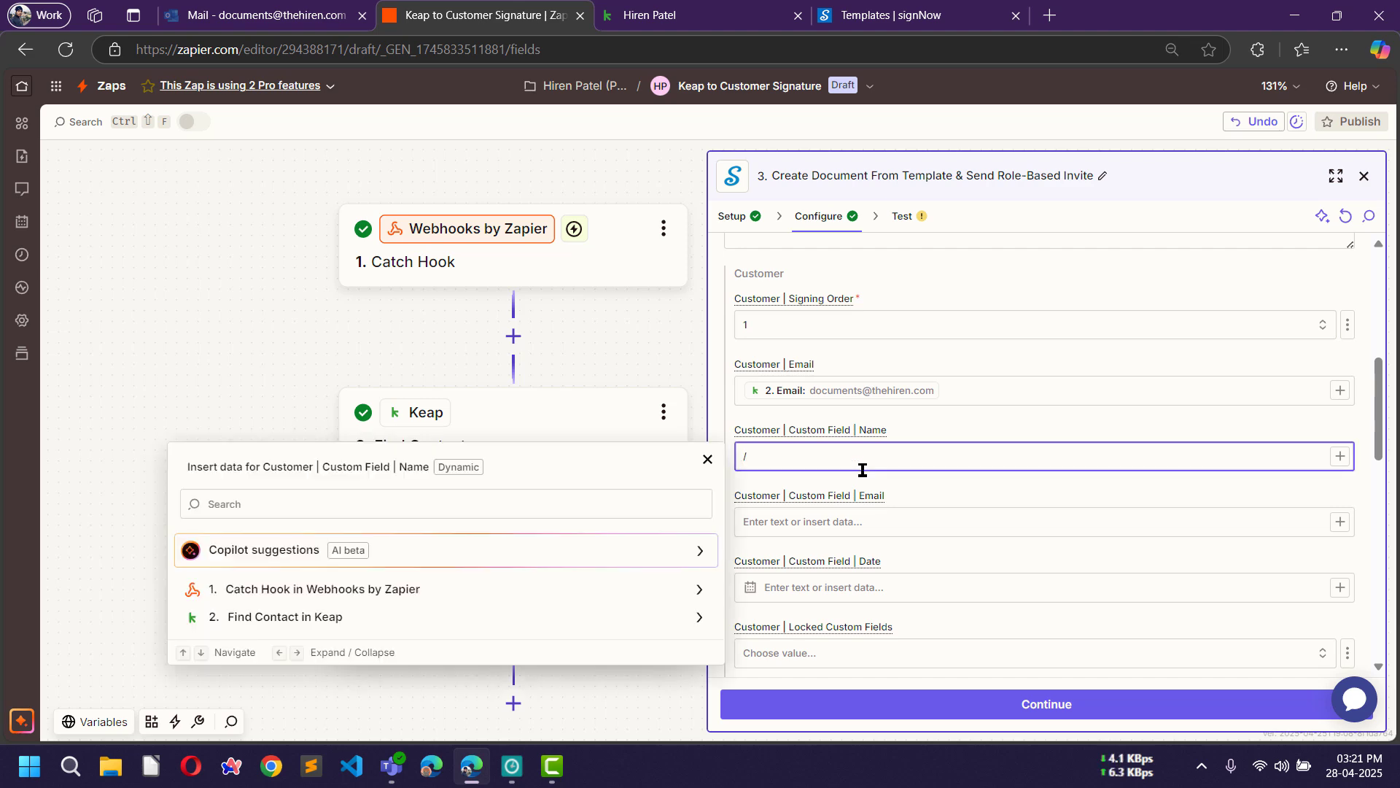
pyautogui.write('name')
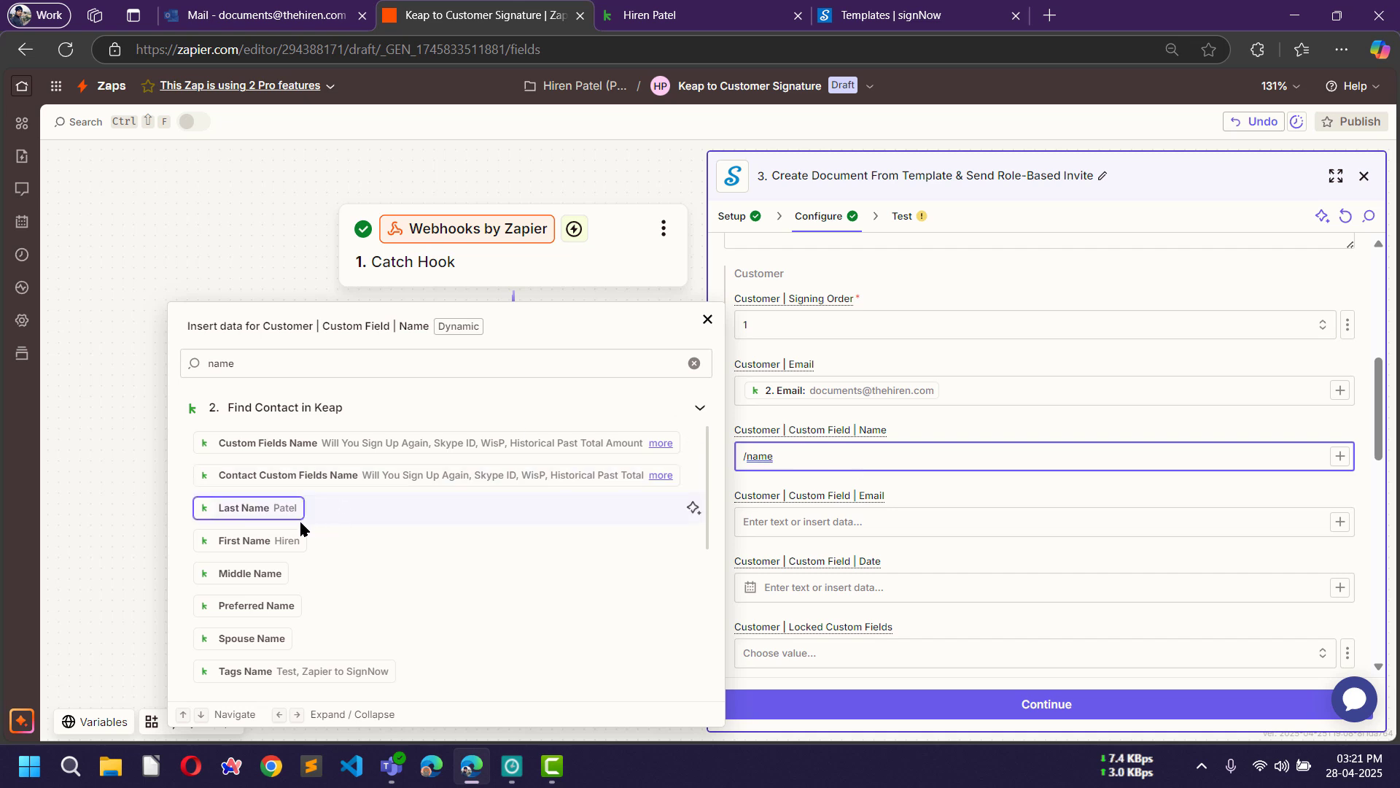
pyautogui.click(267, 549)
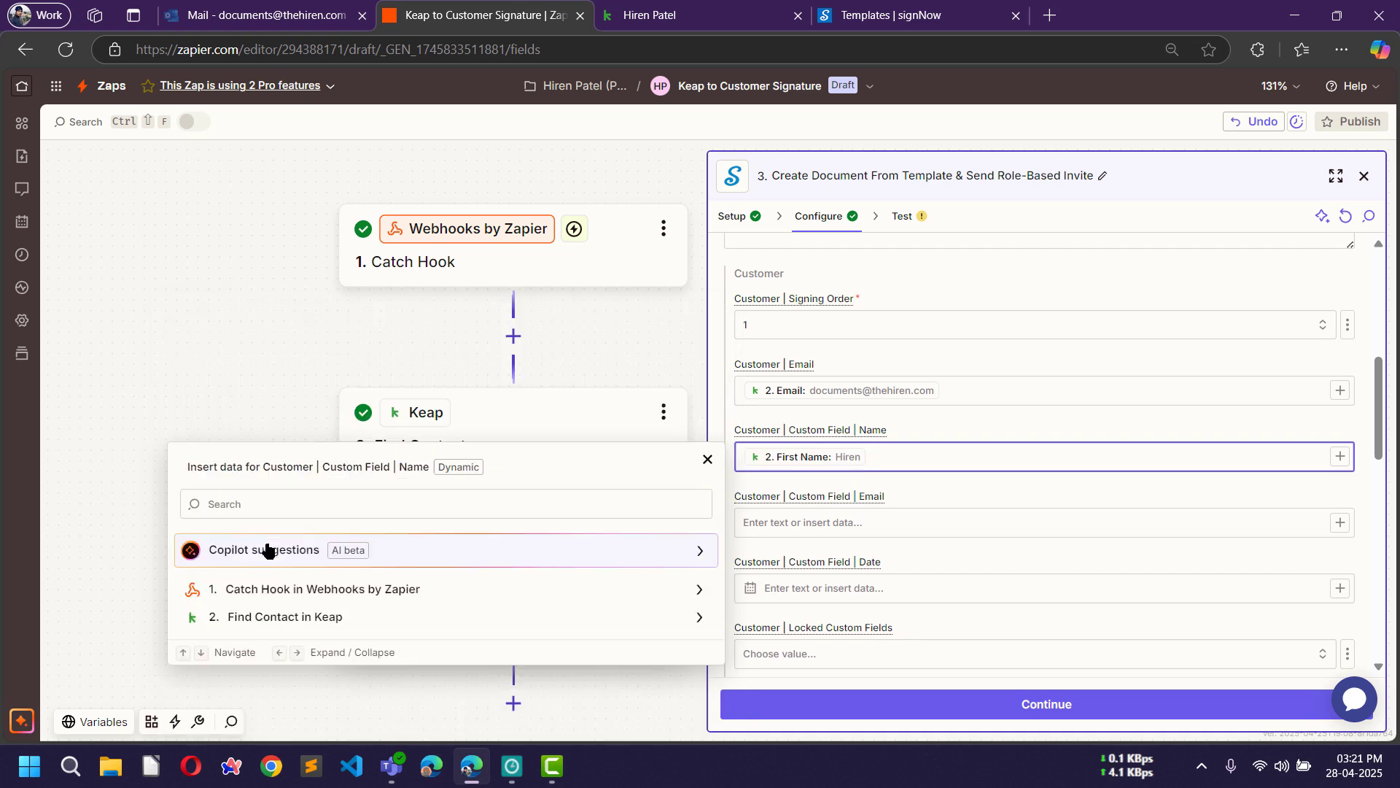
pyautogui.click(374, 502)
pyautogui.write('name')
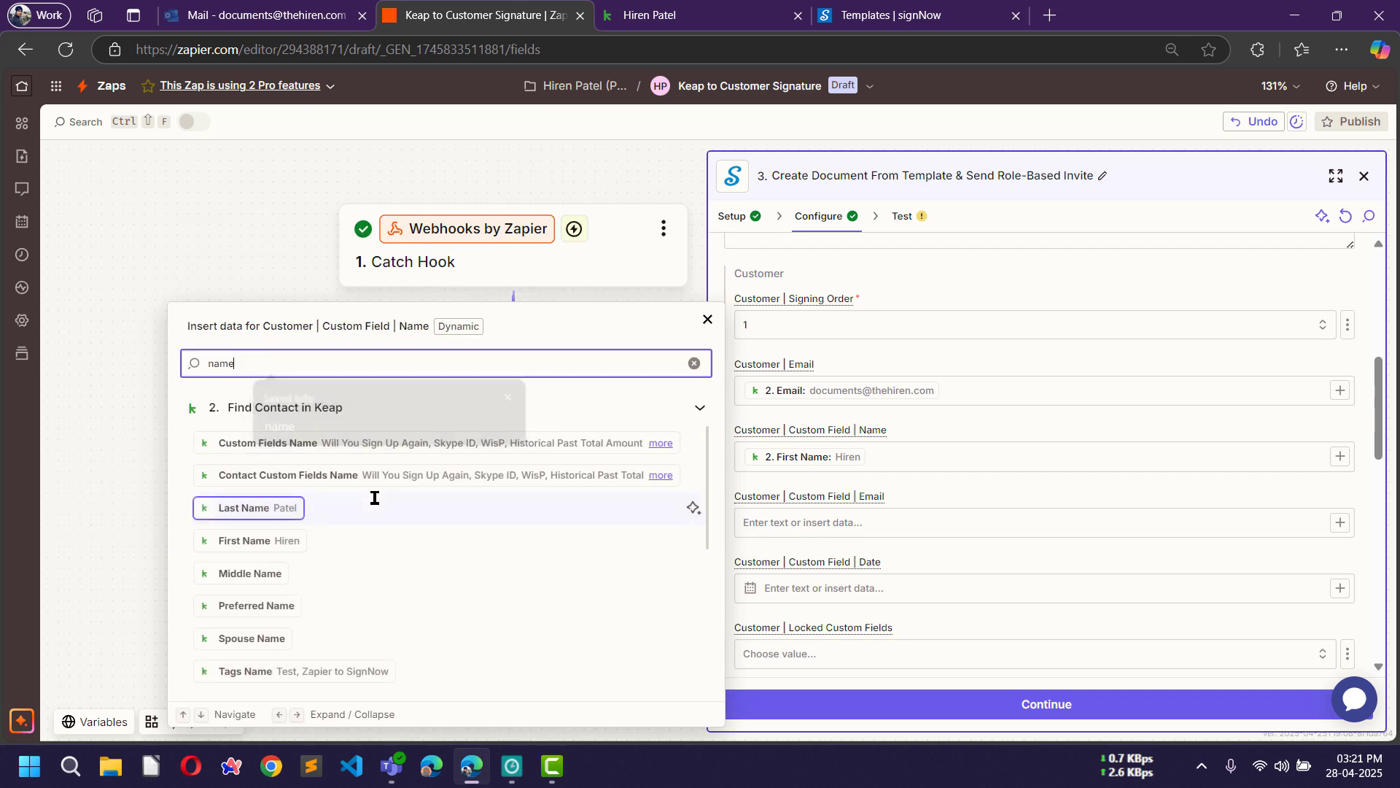
pyautogui.click(256, 509)
pyautogui.click(953, 436)
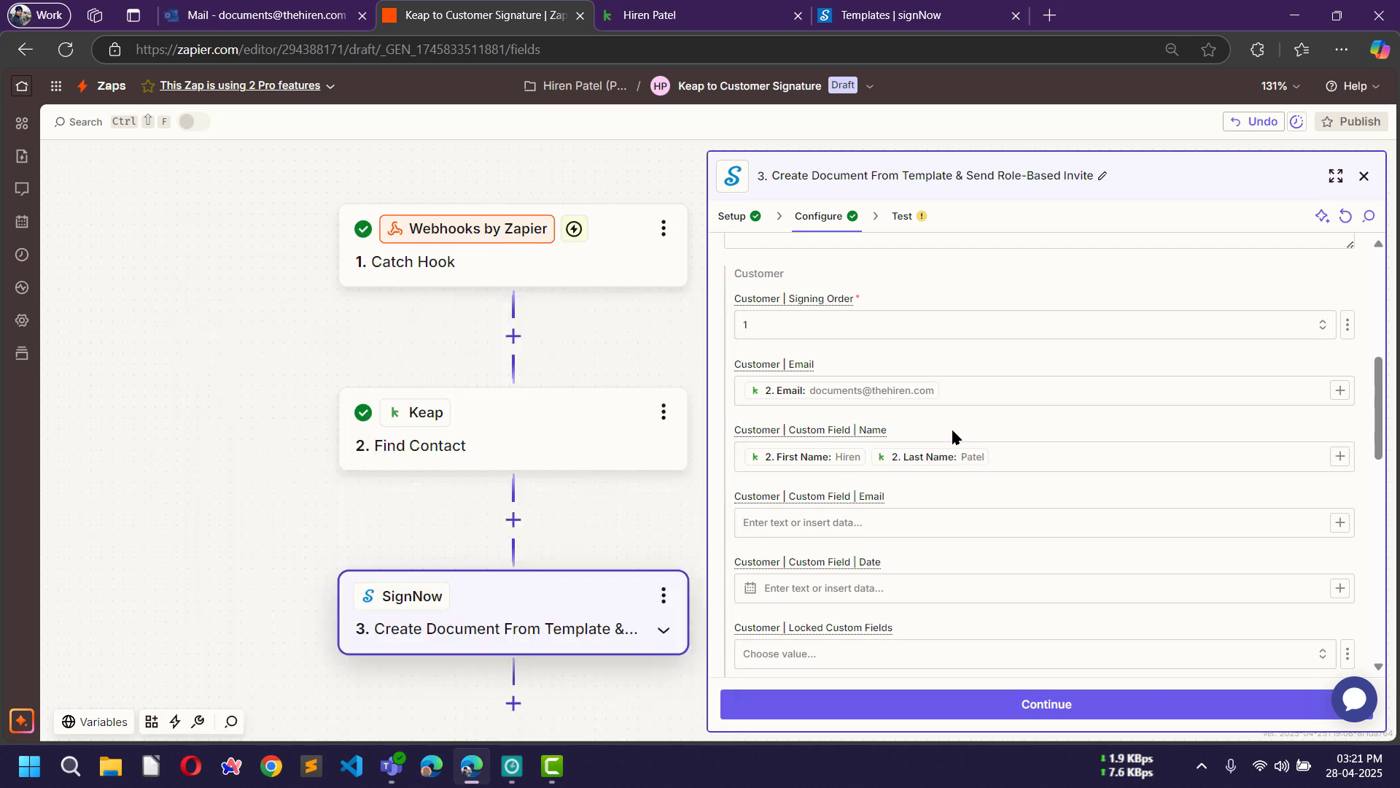
# Map the Customer role's Email custom field to the Email from the Find Contact step.
pyautogui.click(905, 520)
pyautogui.write('/email')
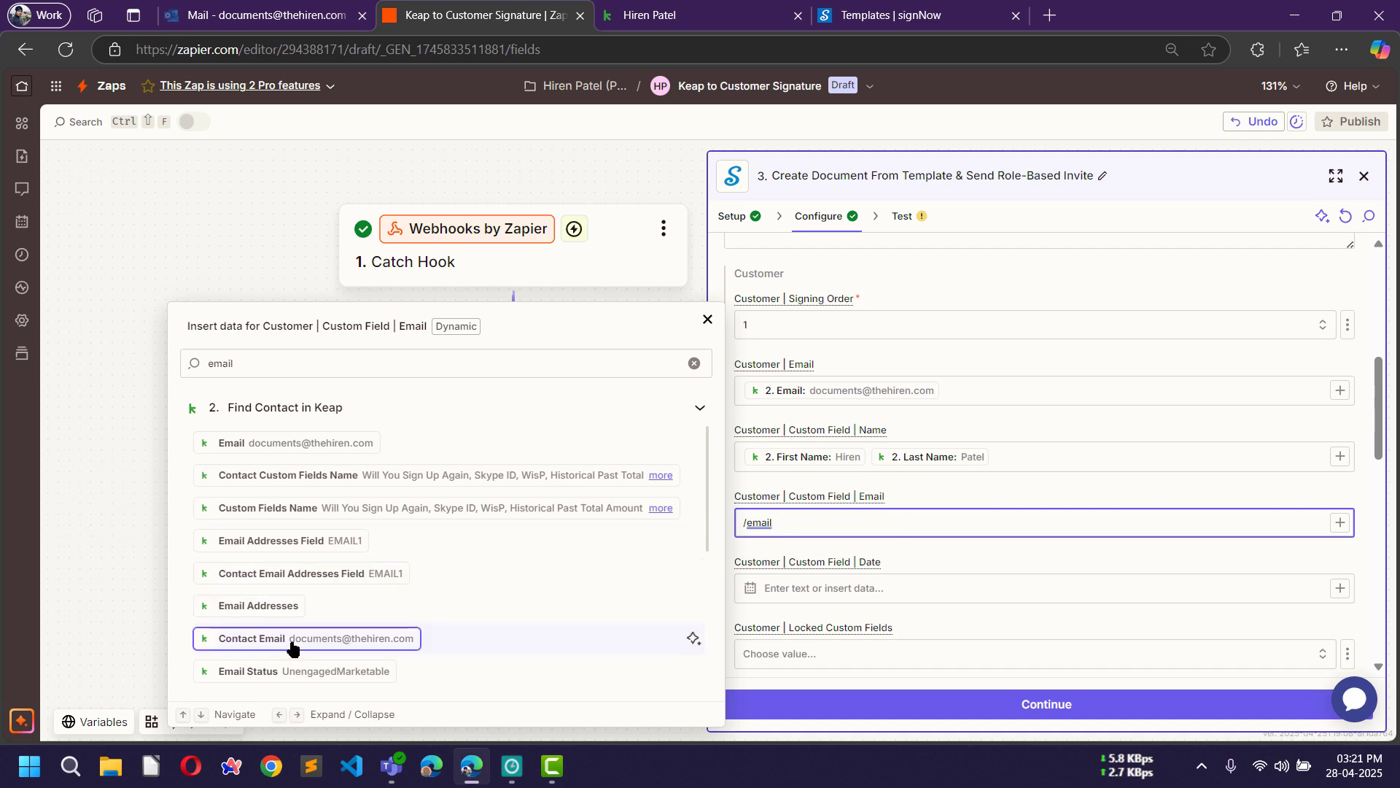
pyautogui.click(275, 443)
pyautogui.click(956, 483)
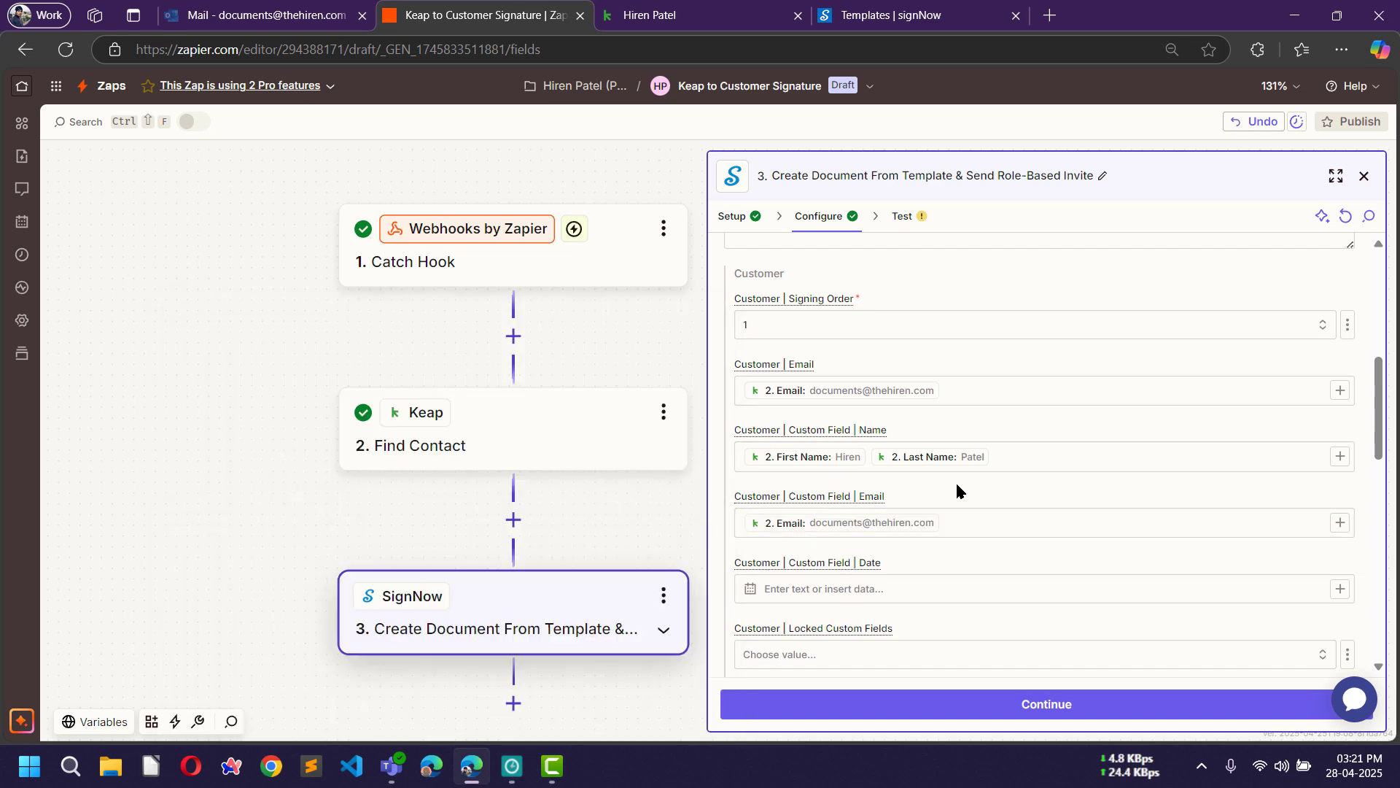
# Review the remaining optional settings from the Date custom field through Line Wrapping, including the choices for Locked Custom Fields.
pyautogui.scroll(-2, 955, 489)
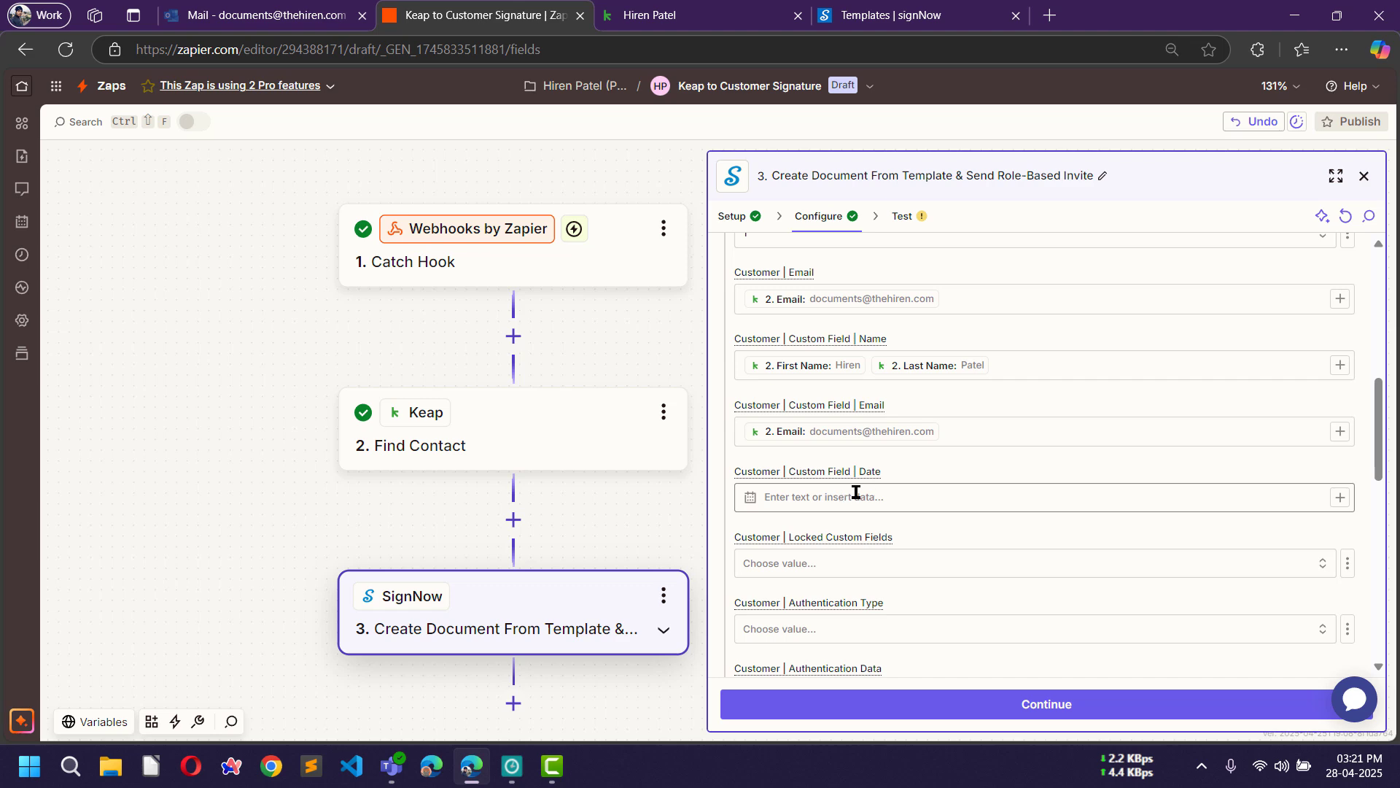
pyautogui.scroll(-3, 952, 490)
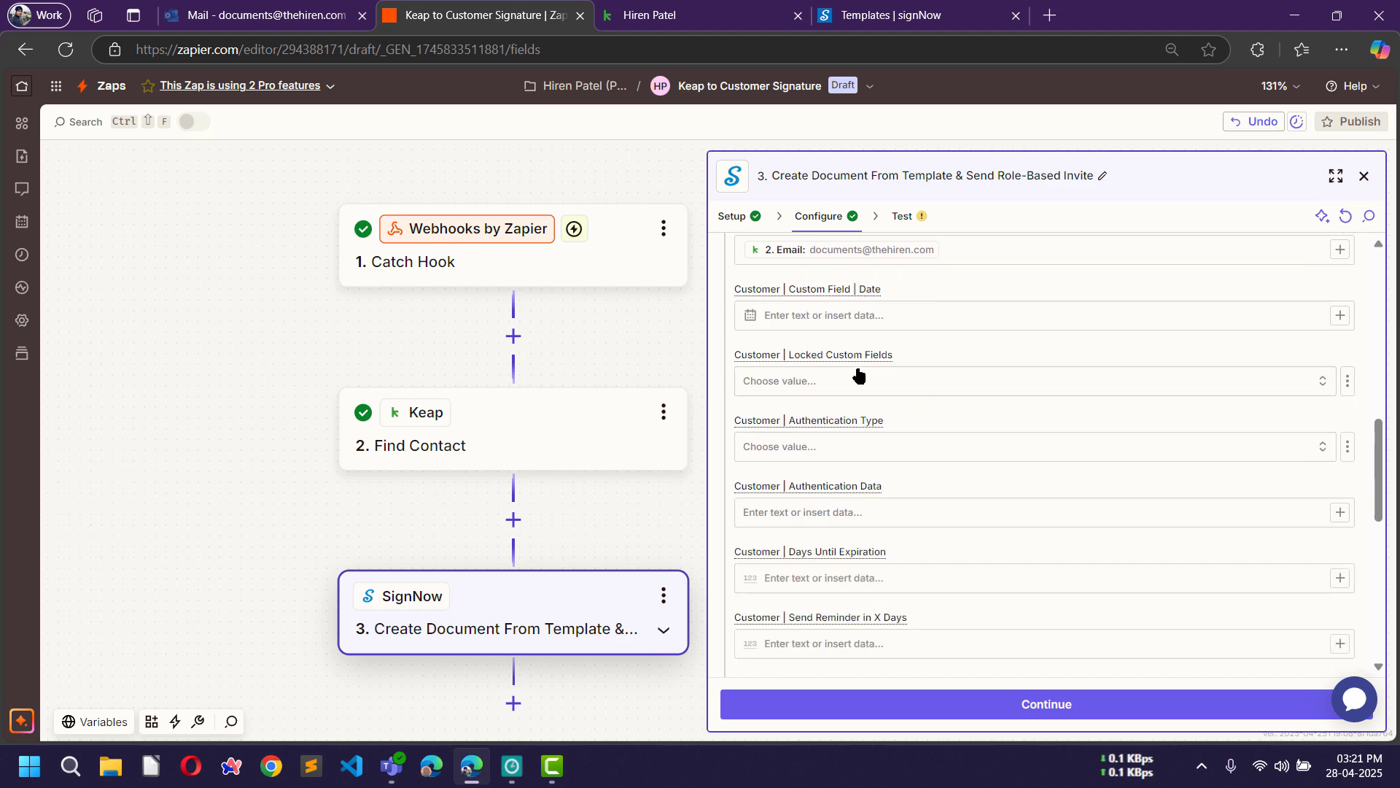
pyautogui.click(909, 386)
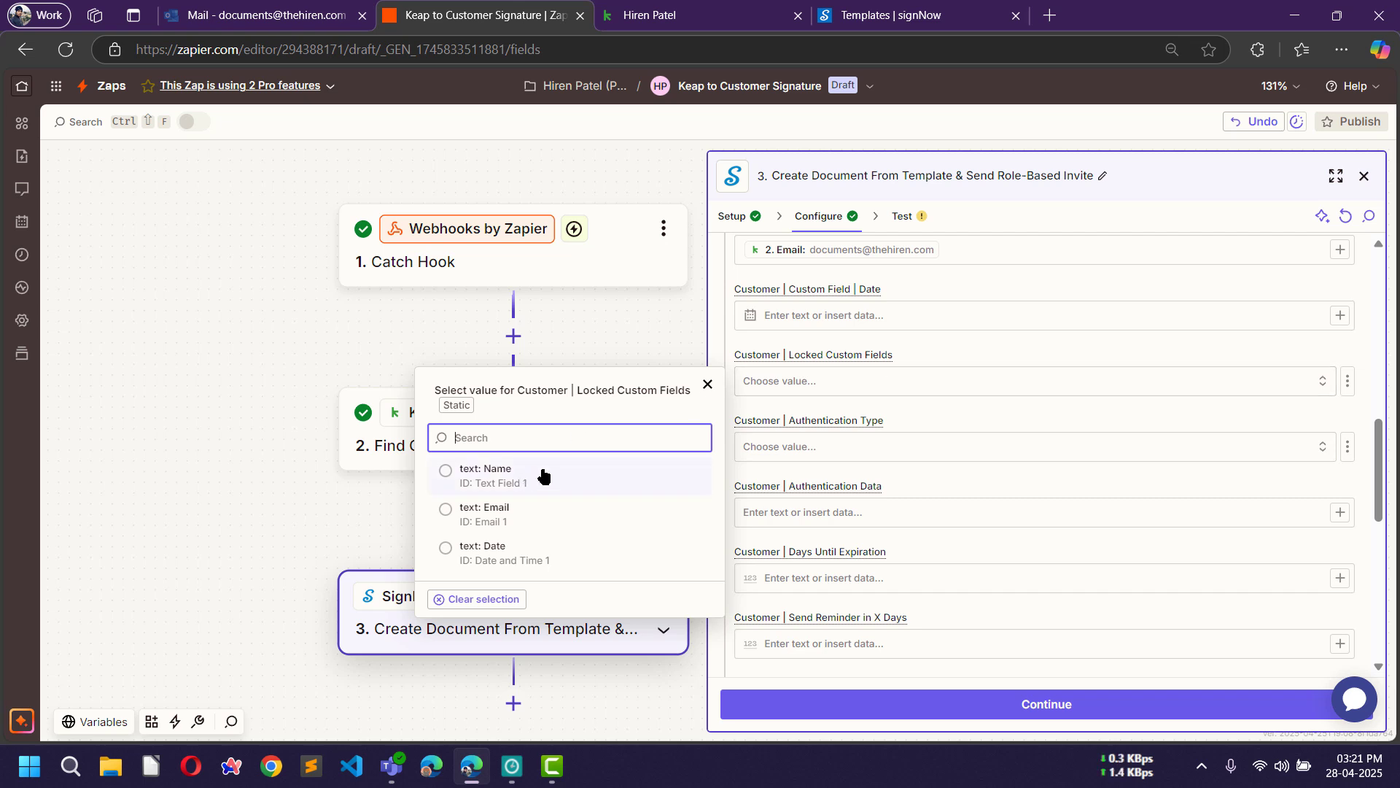
pyautogui.click(947, 349)
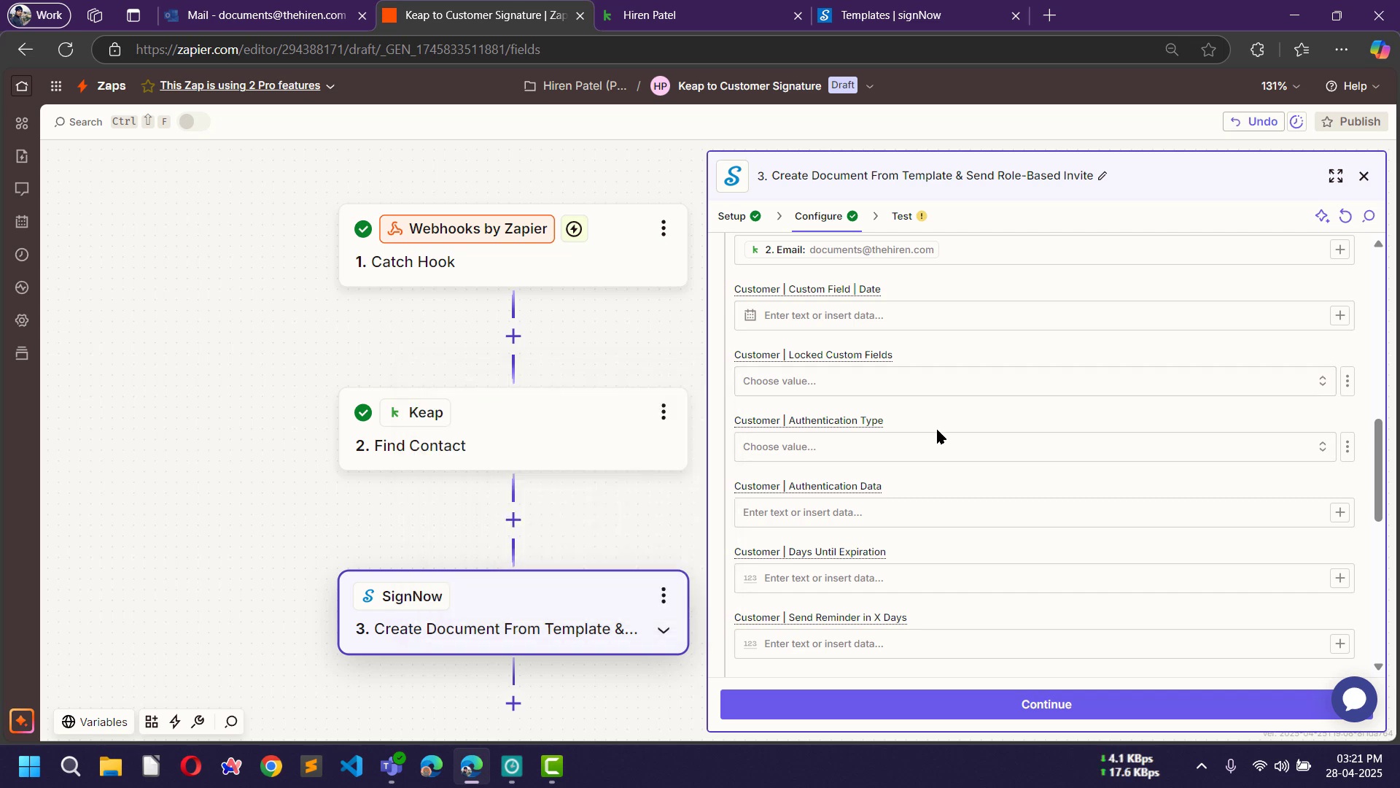
pyautogui.scroll(-2, 935, 423)
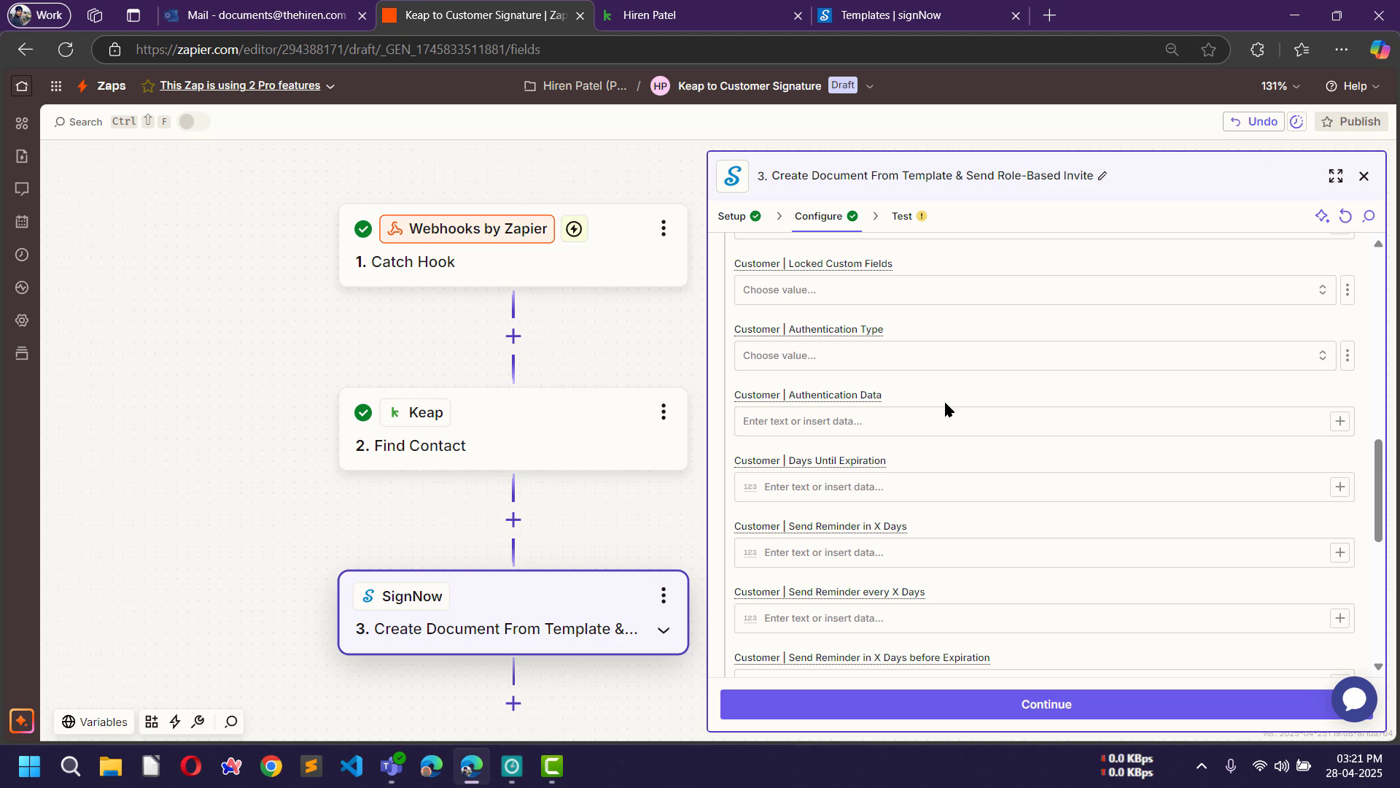
pyautogui.scroll(-5, 947, 406)
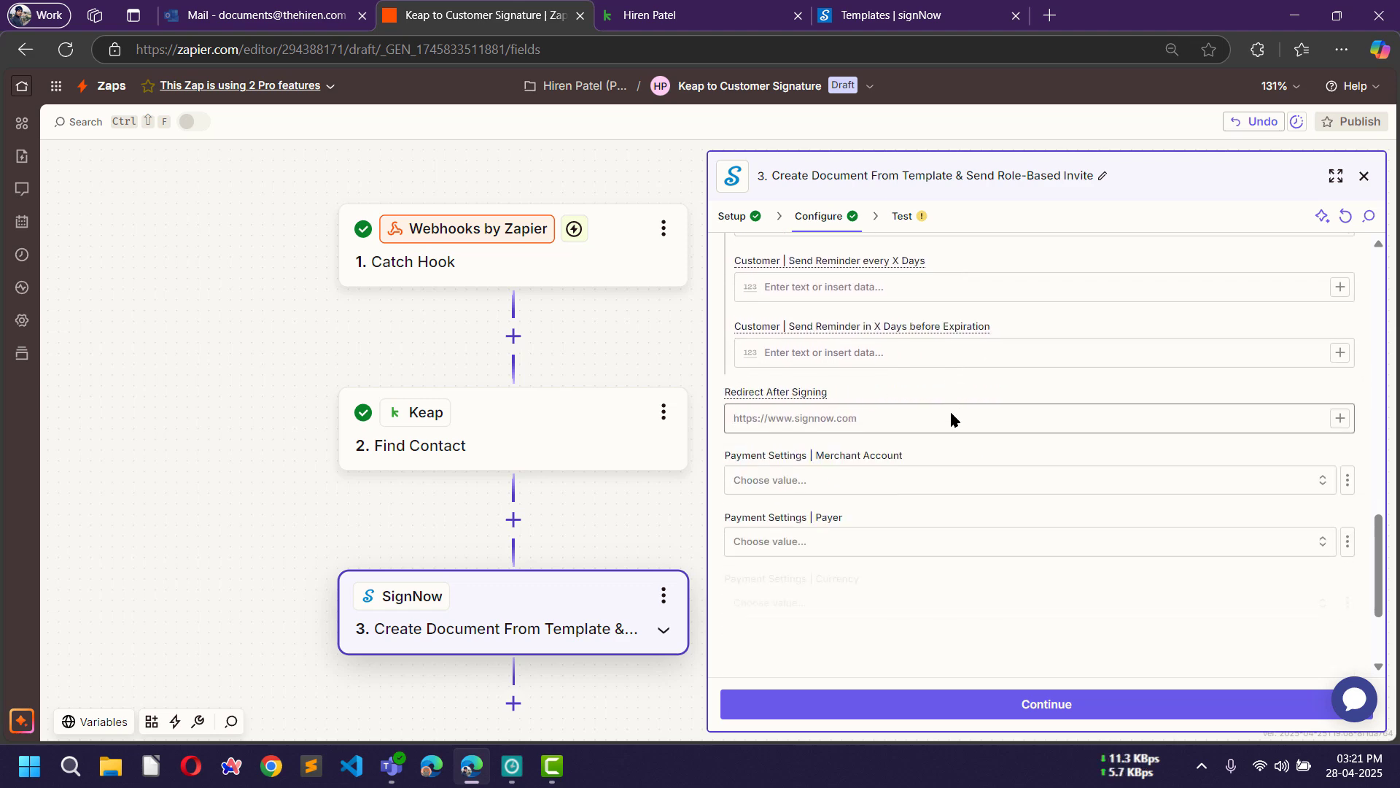
pyautogui.scroll(-3, 951, 418)
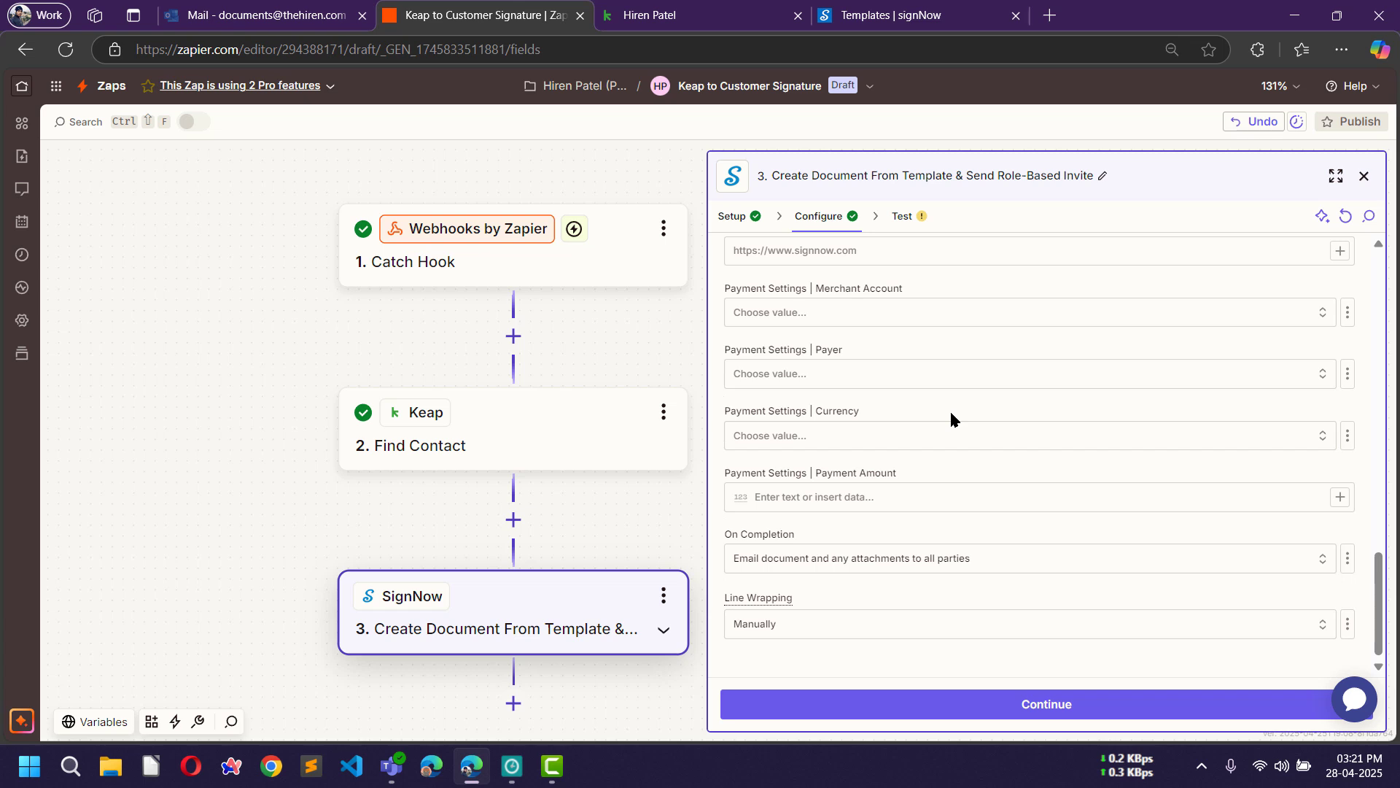
pyautogui.scroll(-1, 950, 402)
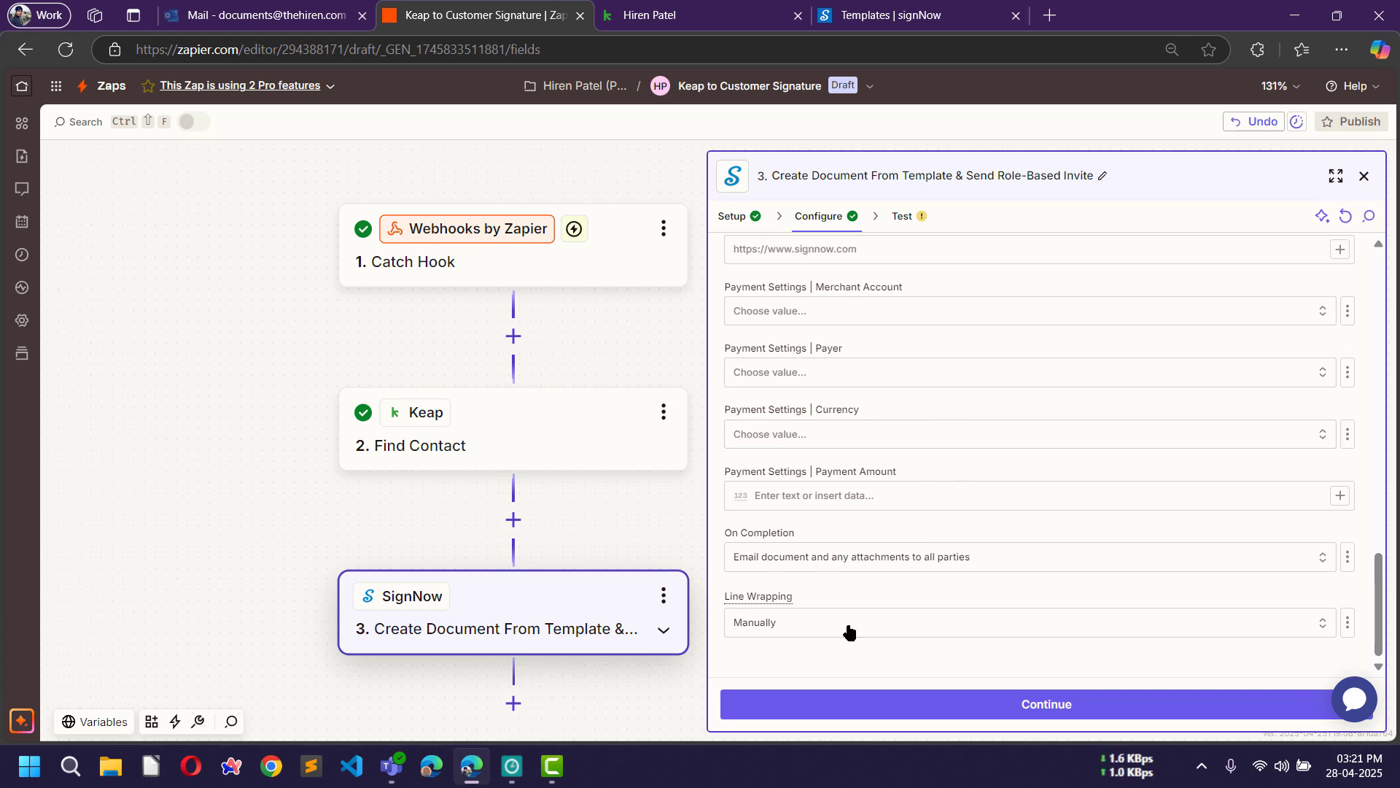
# Finish configuring the signNow action, test it by sending the document, and look through the returned data.
pyautogui.click(1019, 709)
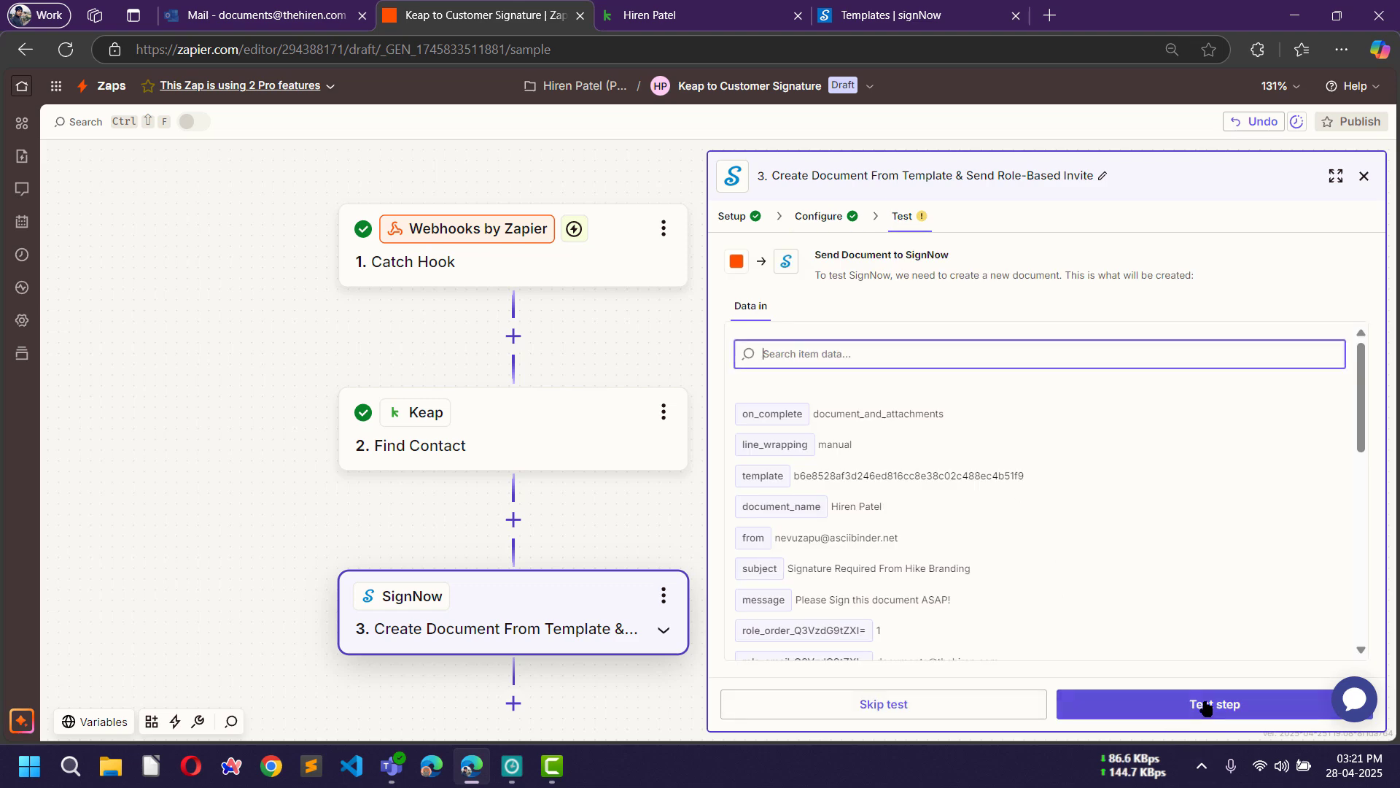
pyautogui.click(1214, 715)
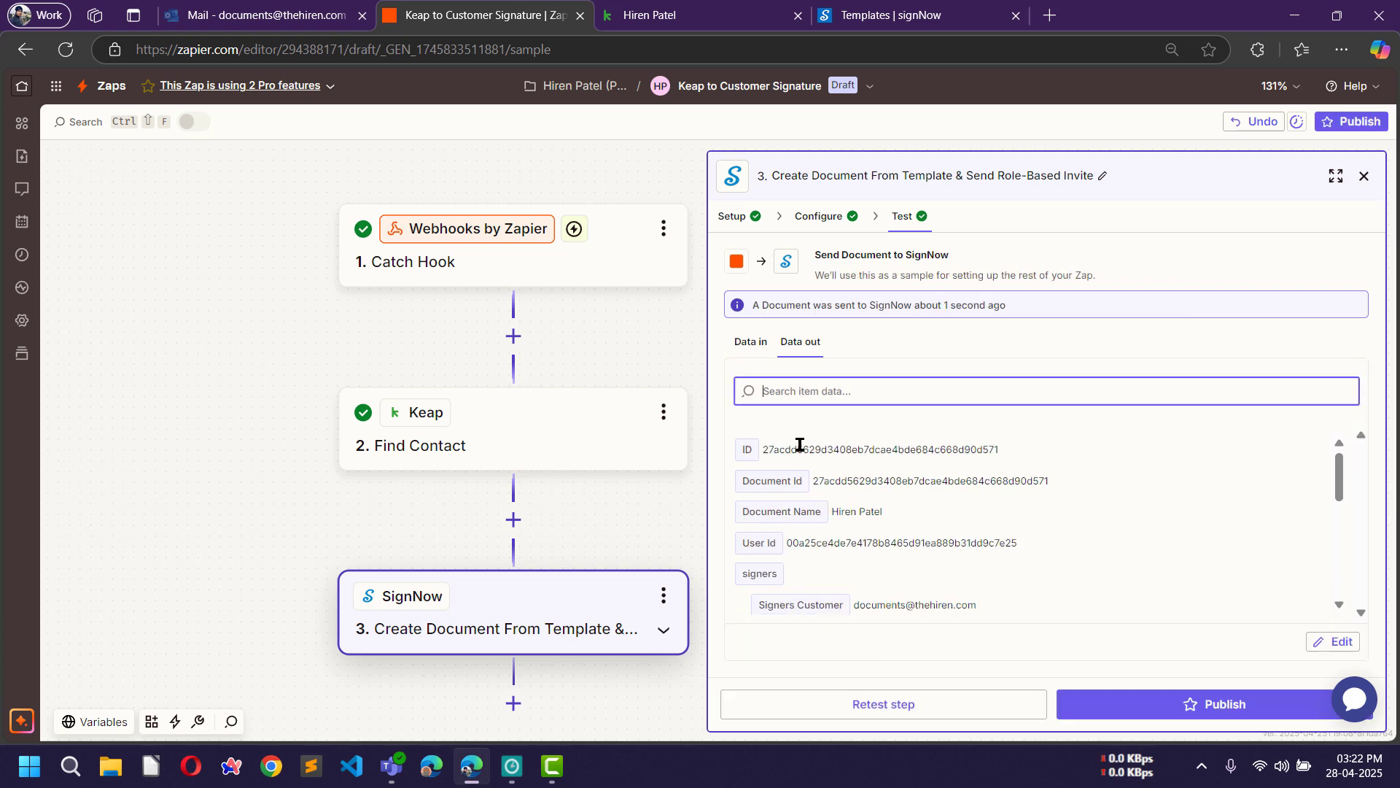
pyautogui.scroll(-10, 802, 474)
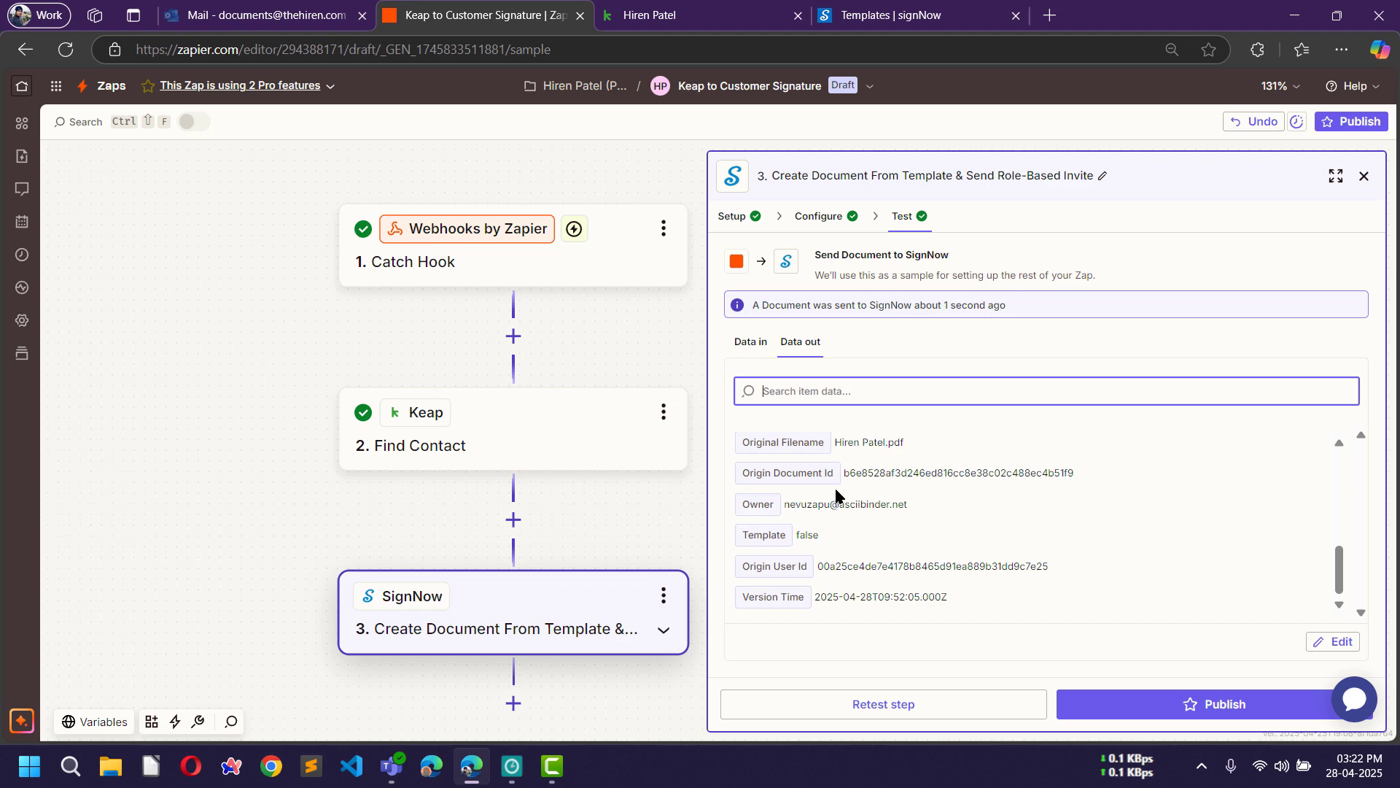
pyautogui.scroll(10, 836, 496)
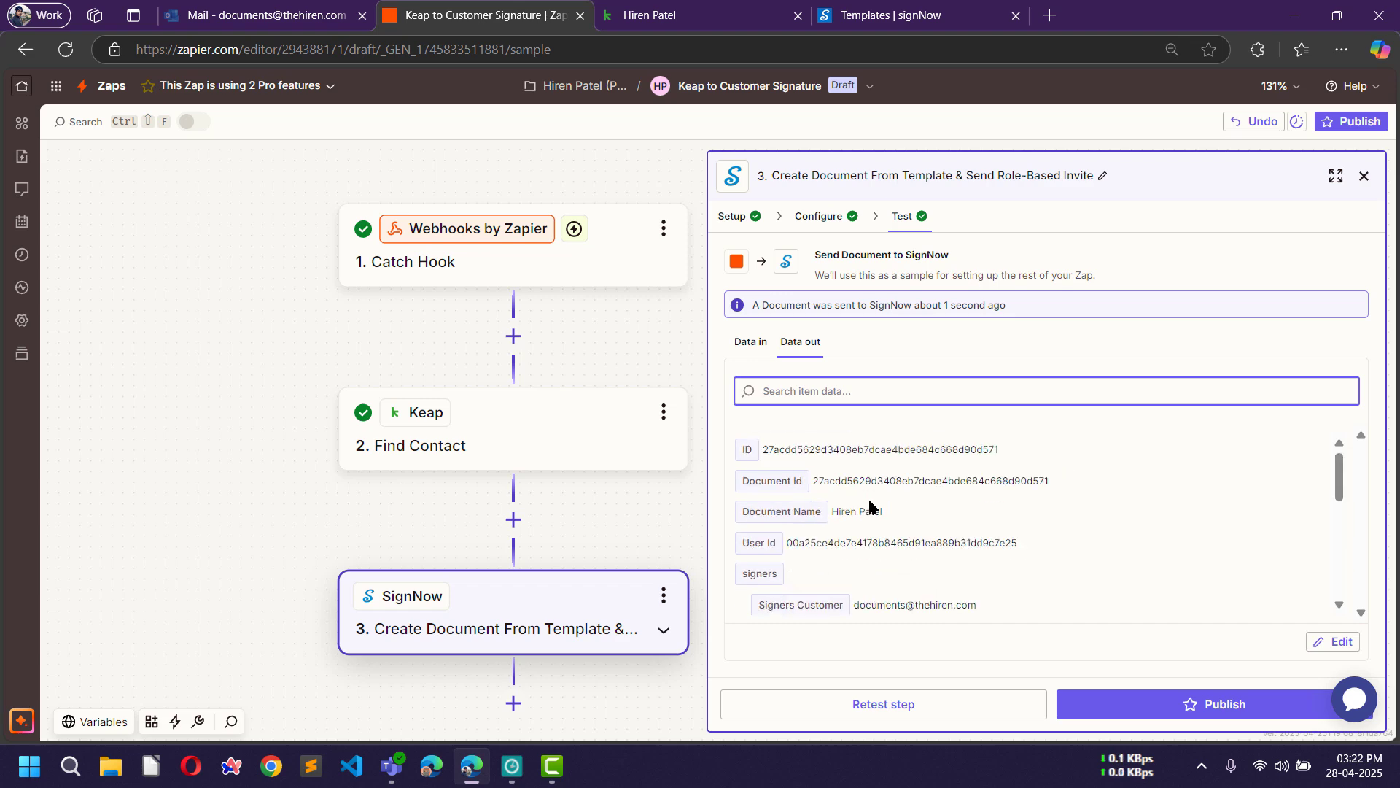
# Switch to the Outlook mailbox and read the "Signature Required From Hike Branding" email in the Inbox.
pyautogui.click(261, 8)
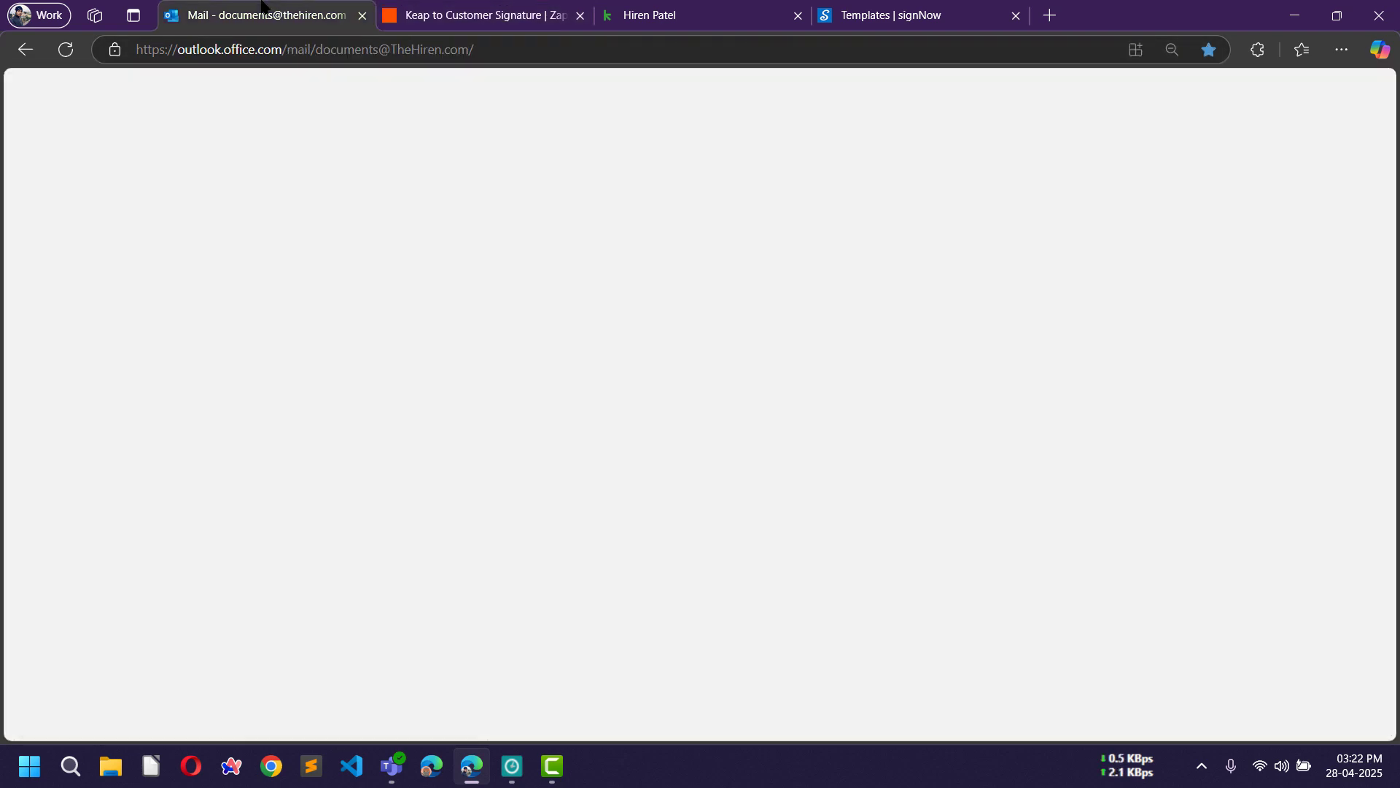
pyautogui.click(132, 256)
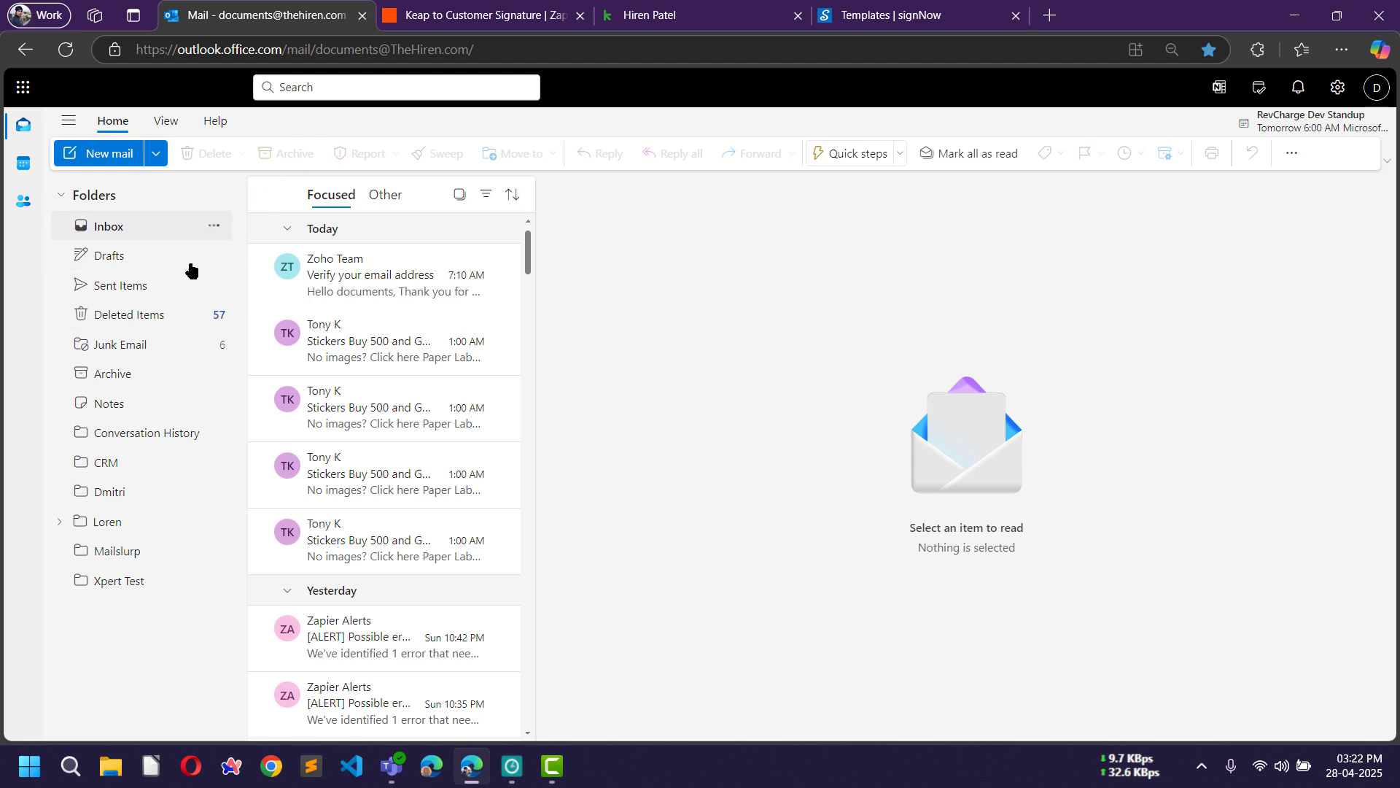
pyautogui.click(131, 228)
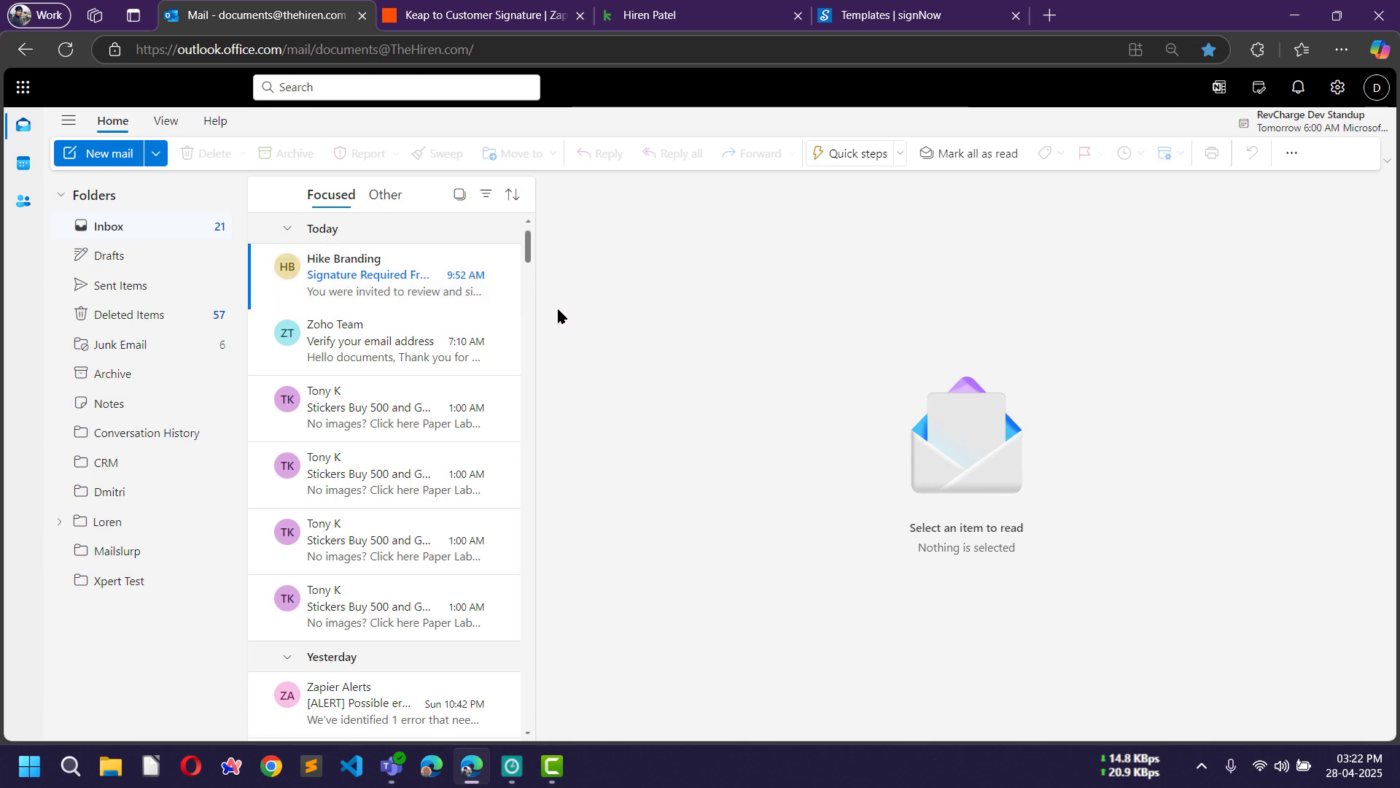
pyautogui.click(344, 281)
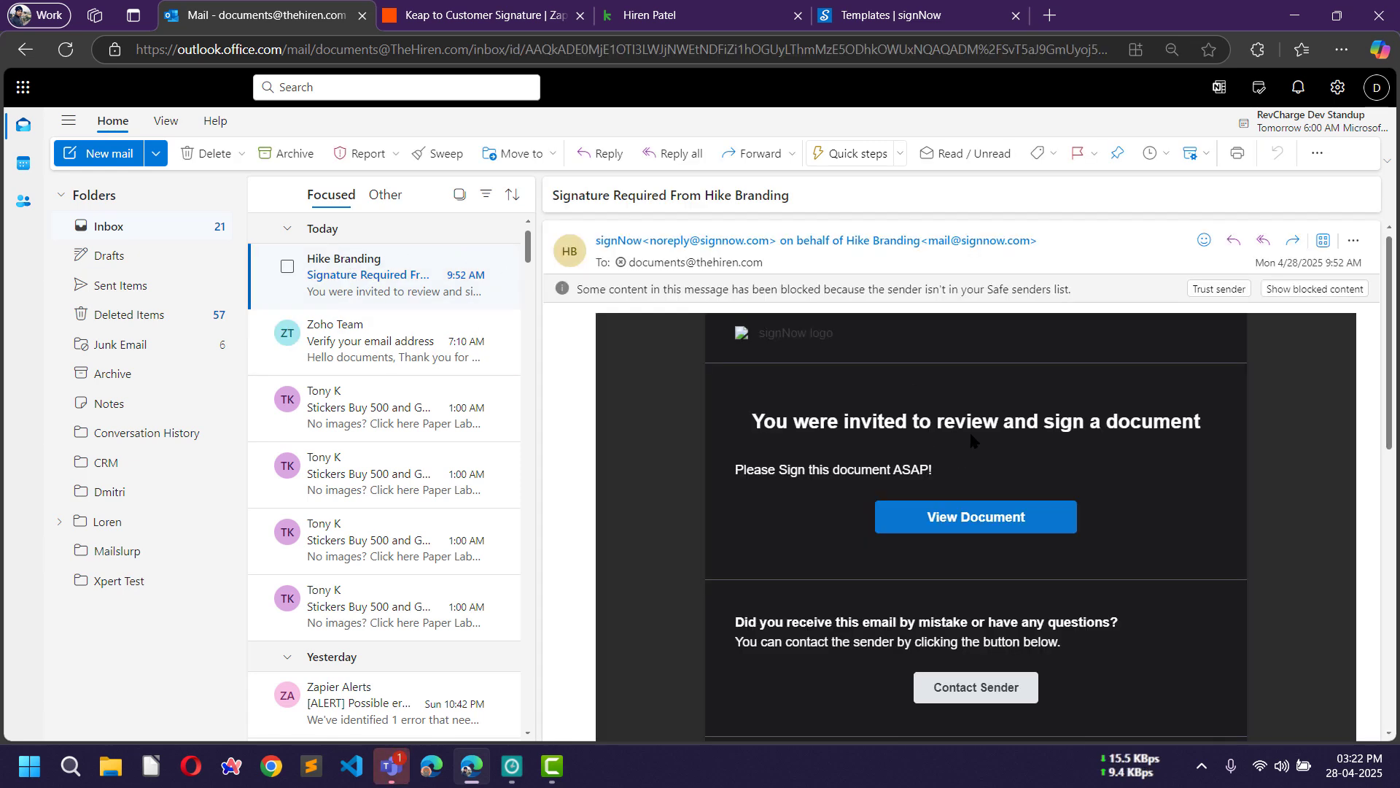
pyautogui.scroll(-1, 839, 386)
pyautogui.scroll(1, 773, 415)
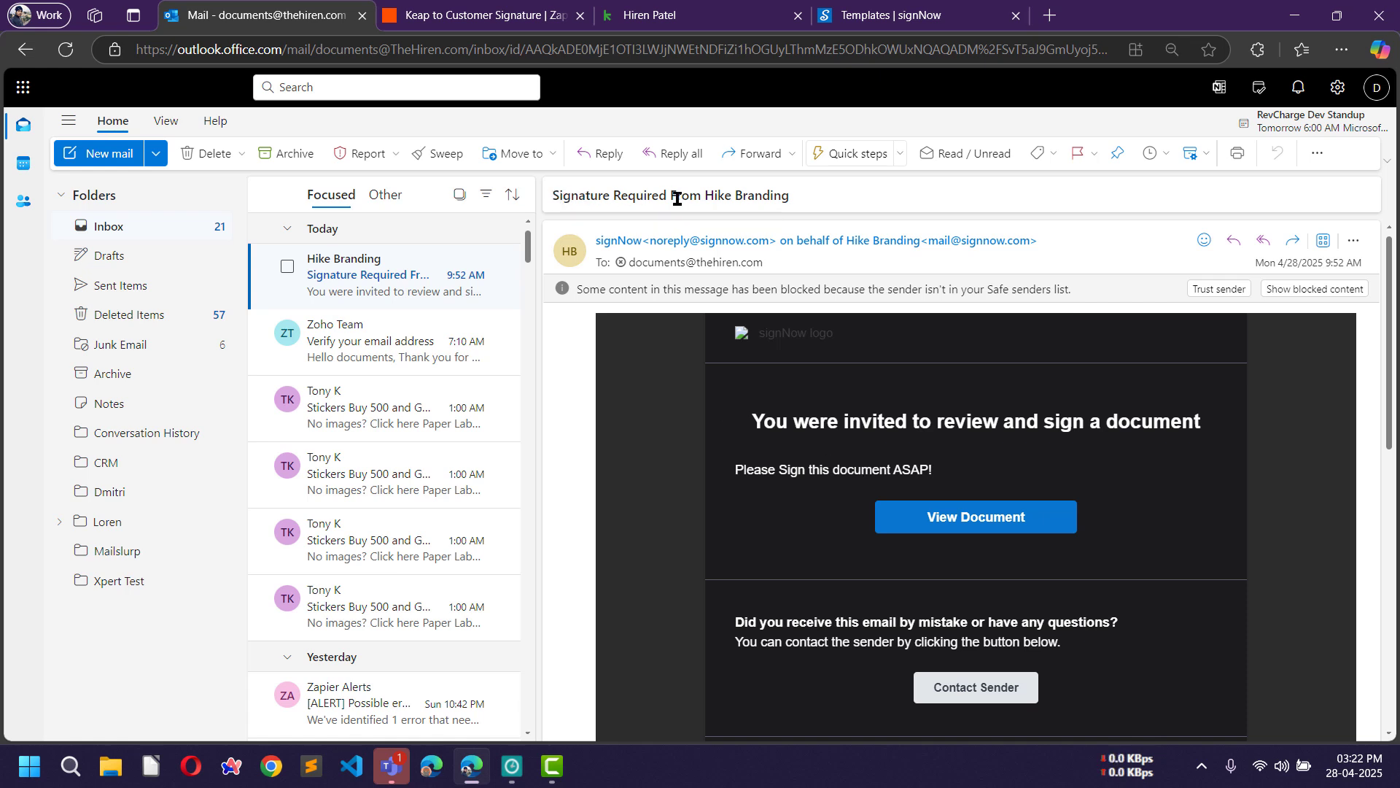
pyautogui.scroll(-1, 802, 447)
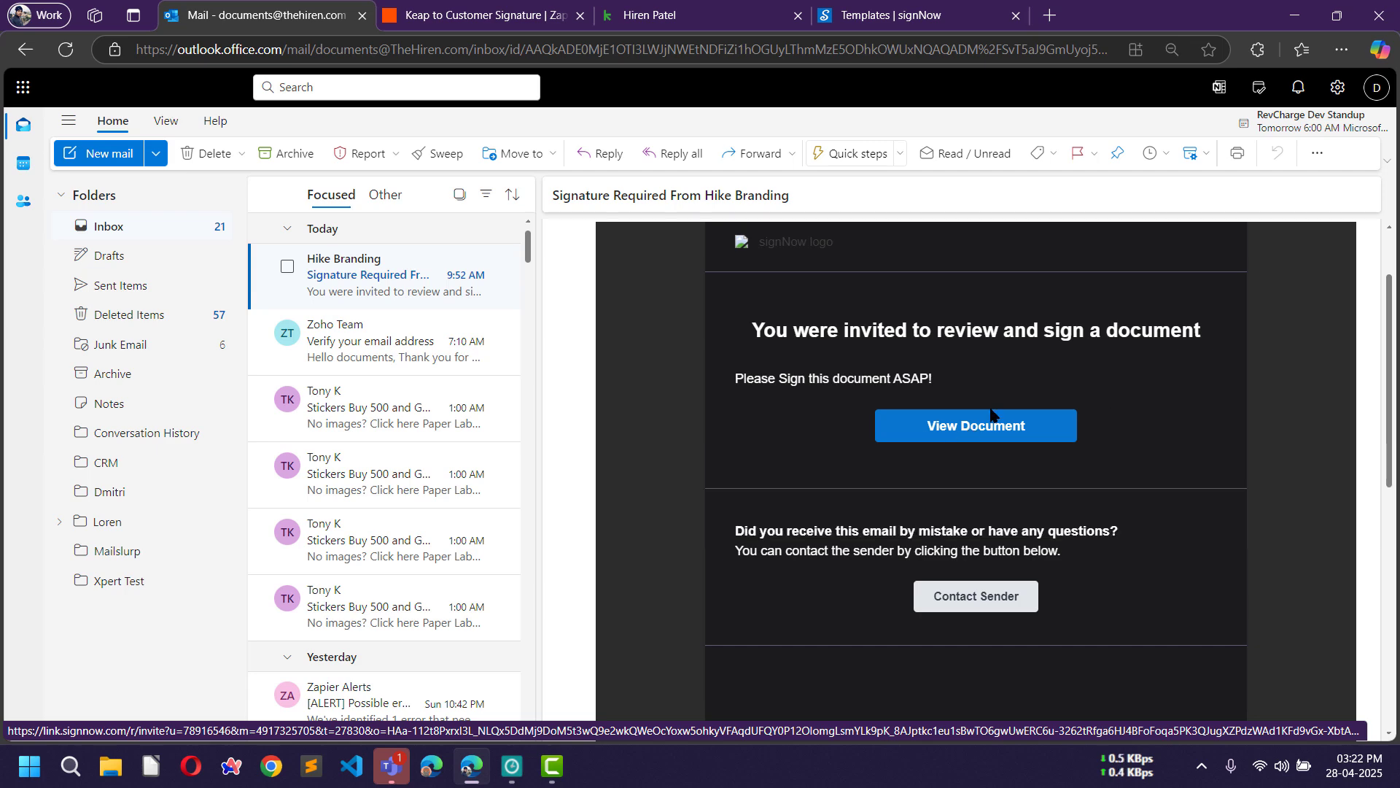
# Open the email's View Document link in an InPrivate window and check the prefilled document.
pyautogui.rightClick(964, 421)
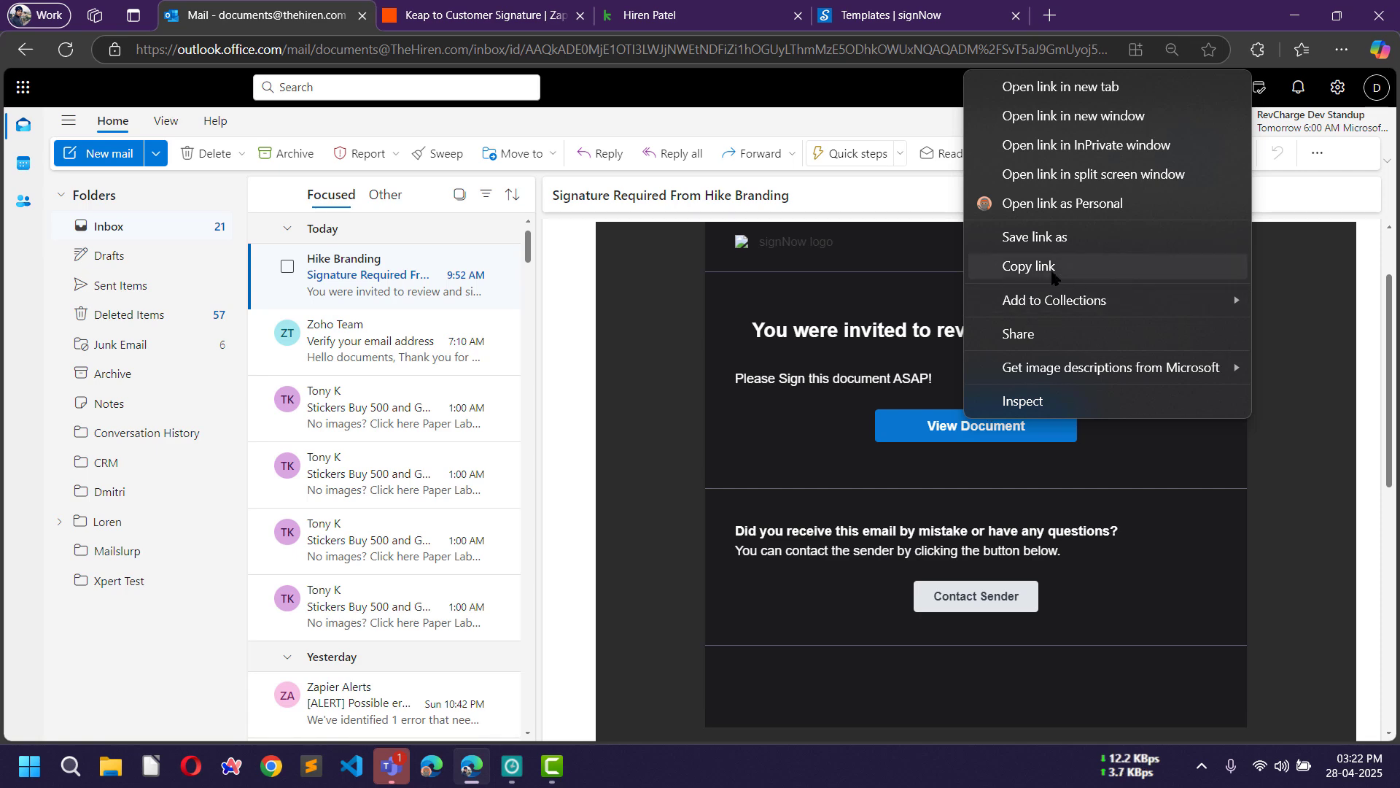
pyautogui.click(1072, 144)
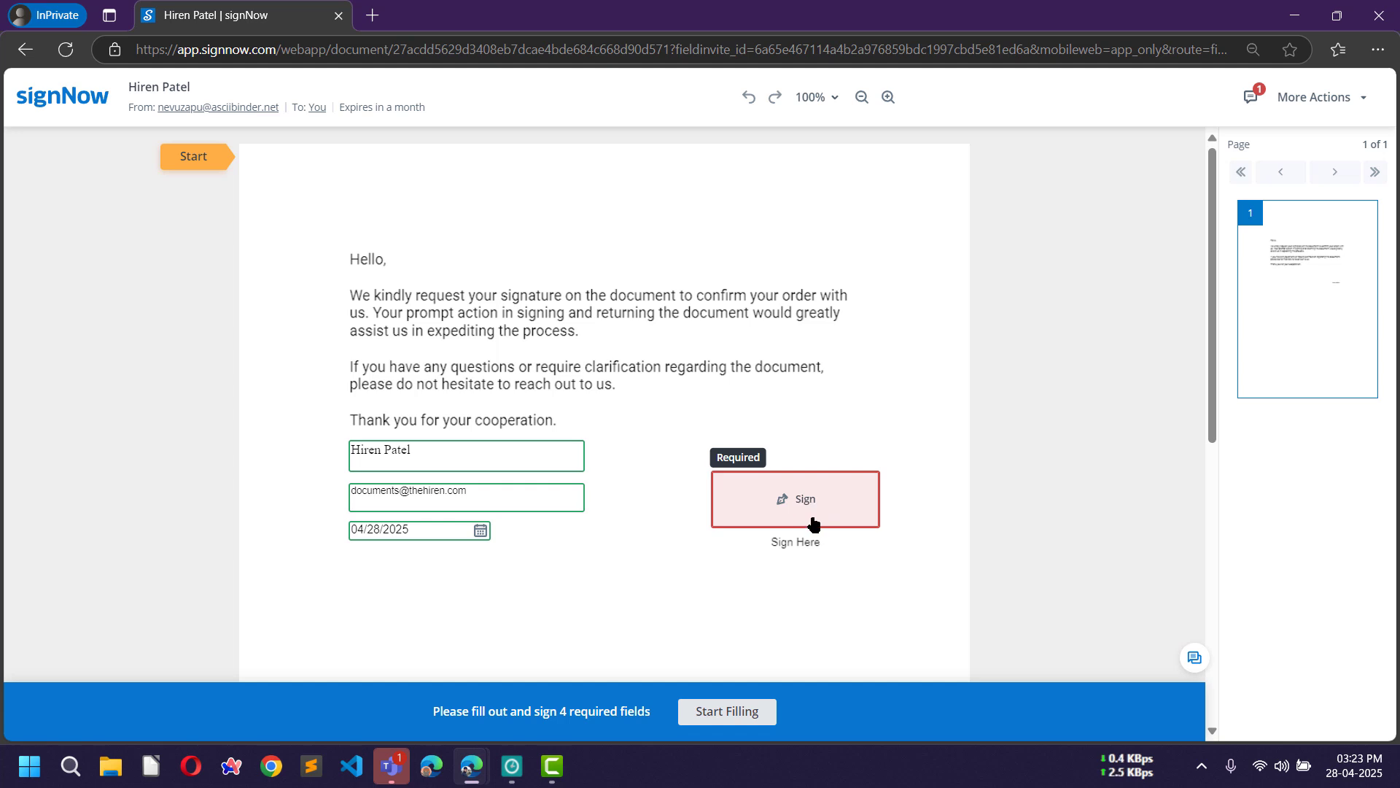
pyautogui.scroll(-5, 951, 438)
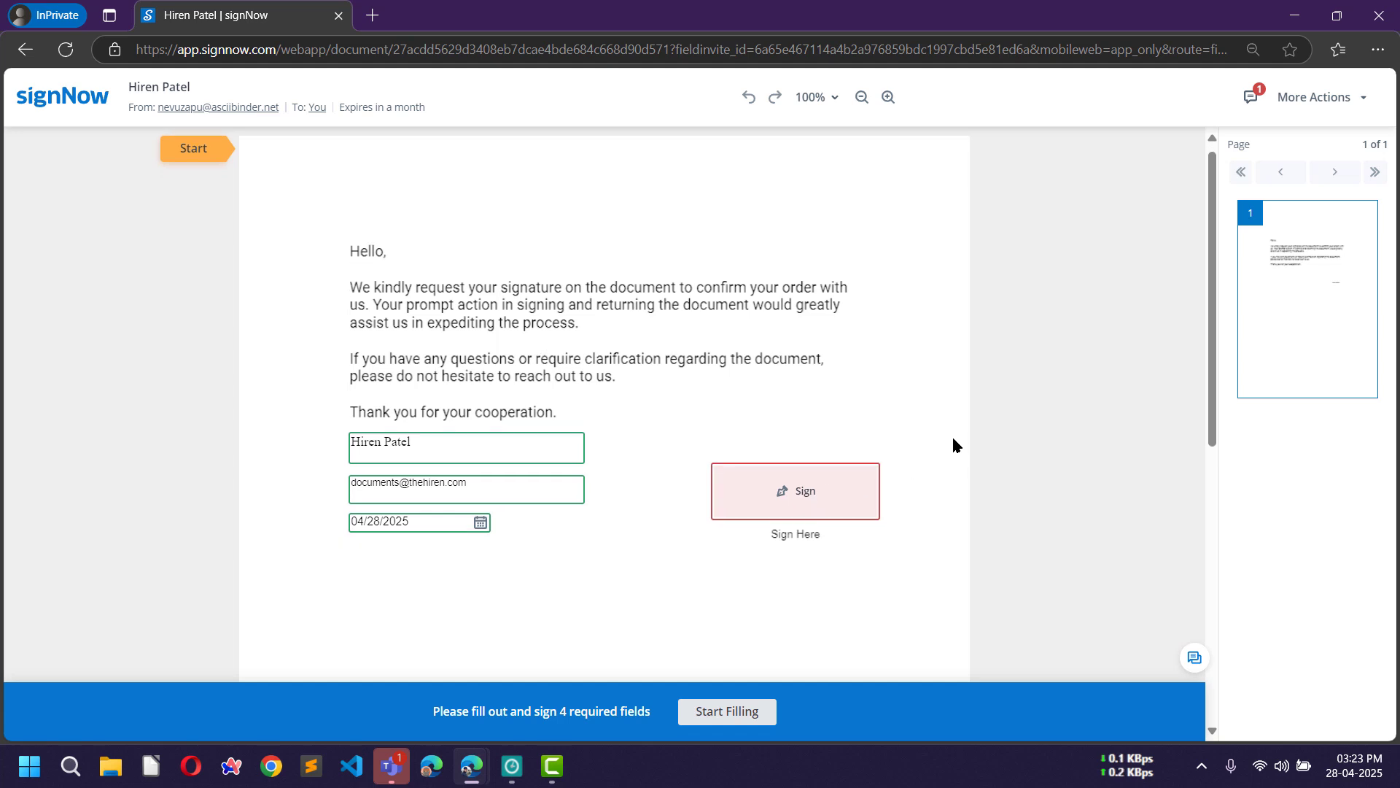
pyautogui.scroll(5, 962, 436)
# Sign the required signature field, finish the document, and close the InPrivate window.
pyautogui.click(803, 500)
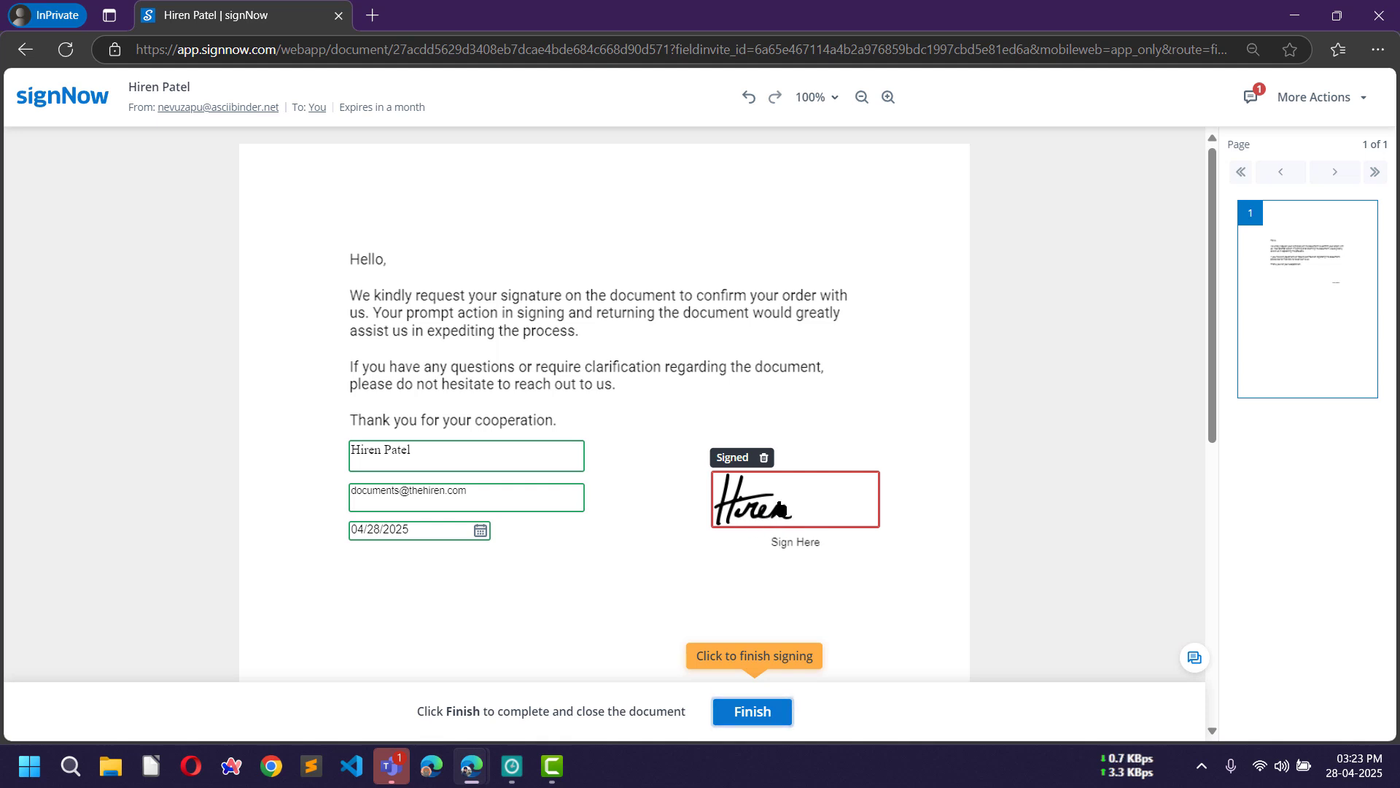
pyautogui.click(753, 712)
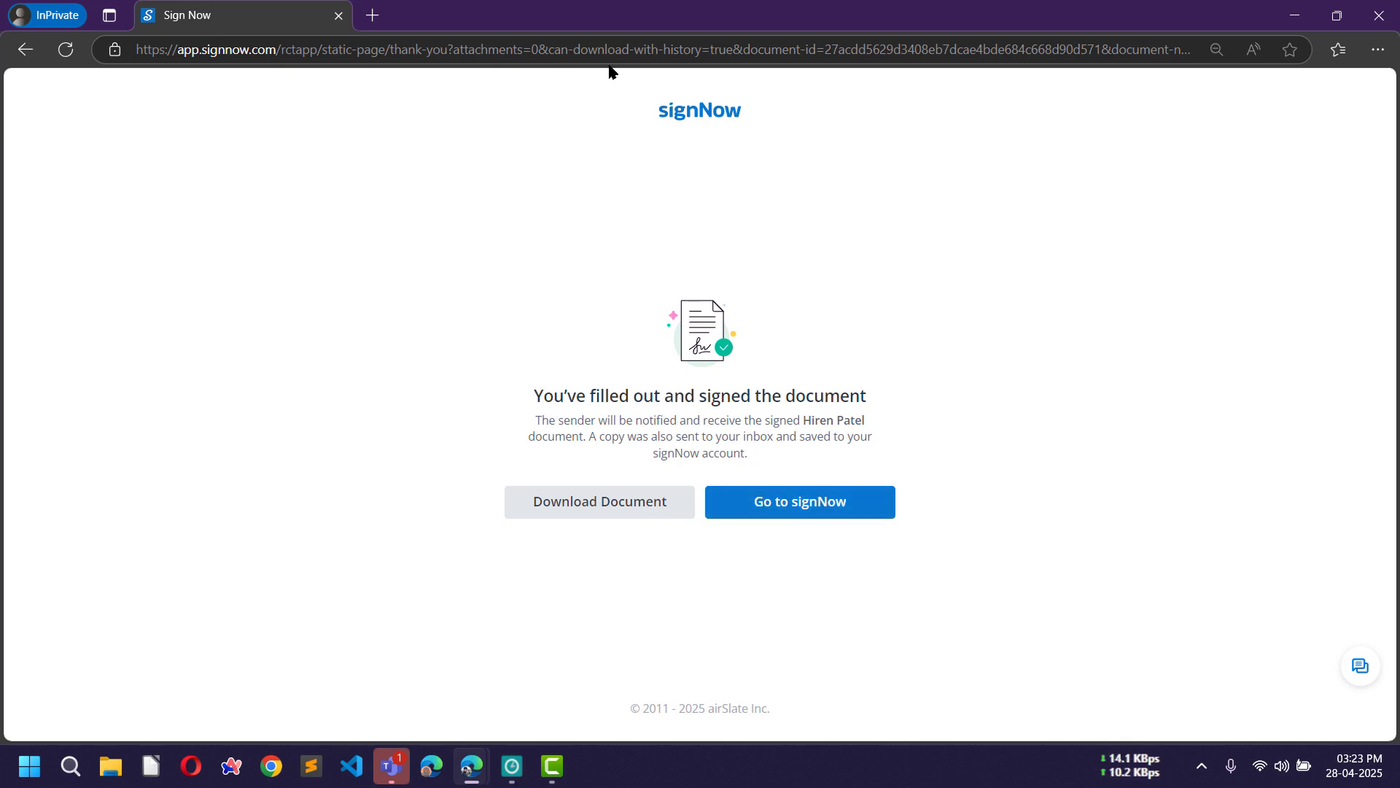
pyautogui.click(1393, 9)
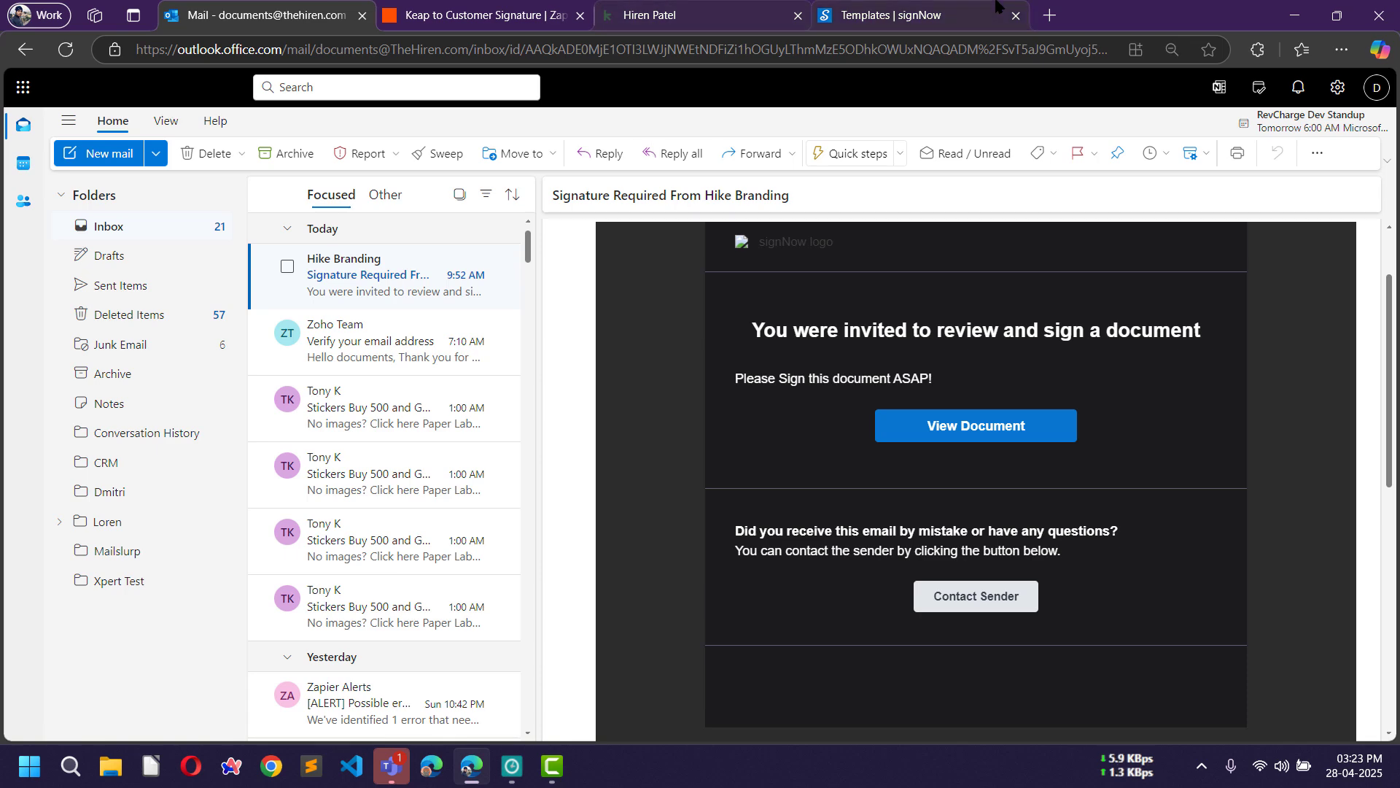
# Switch to signNow, open the signed document from the Documents folder, and check its filled fields and signature.
pyautogui.click(931, 21)
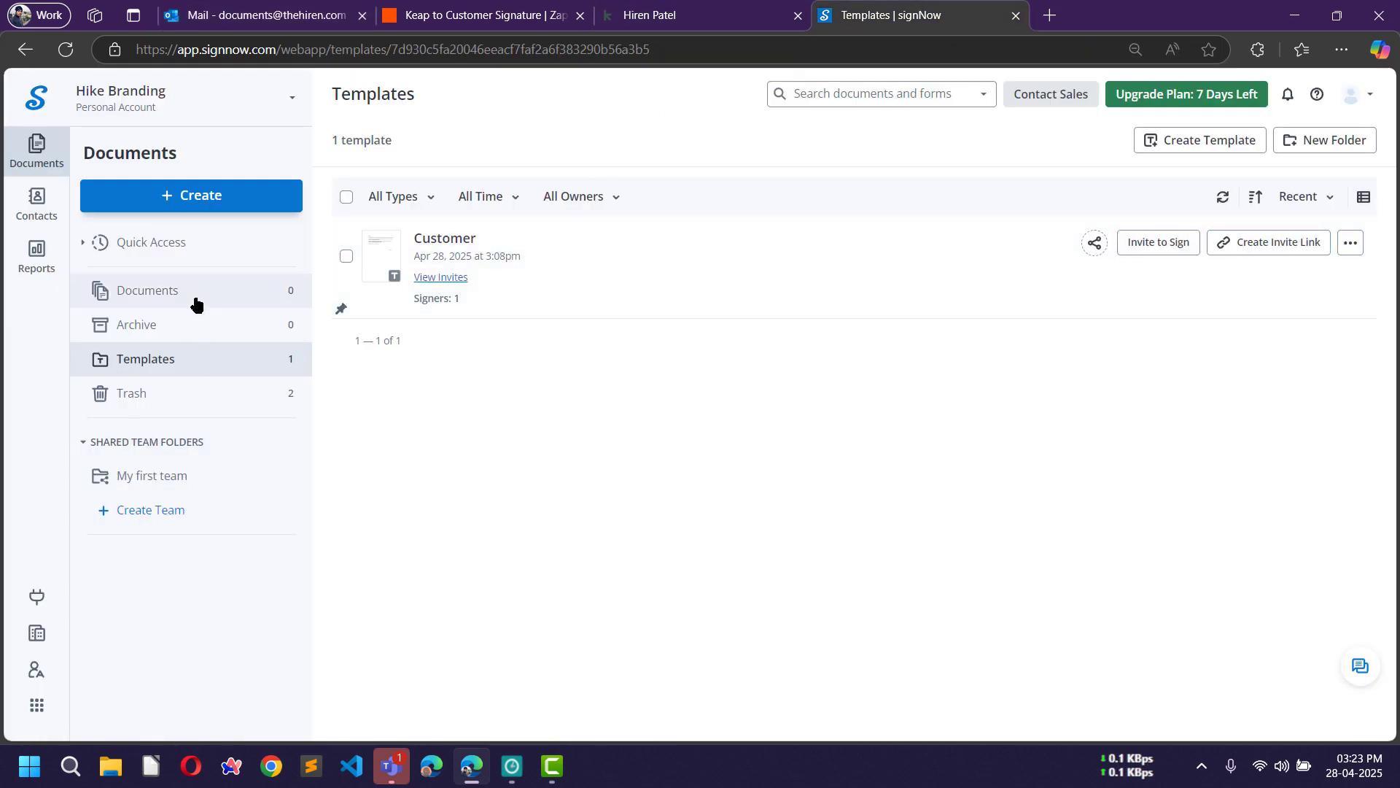
pyautogui.click(194, 293)
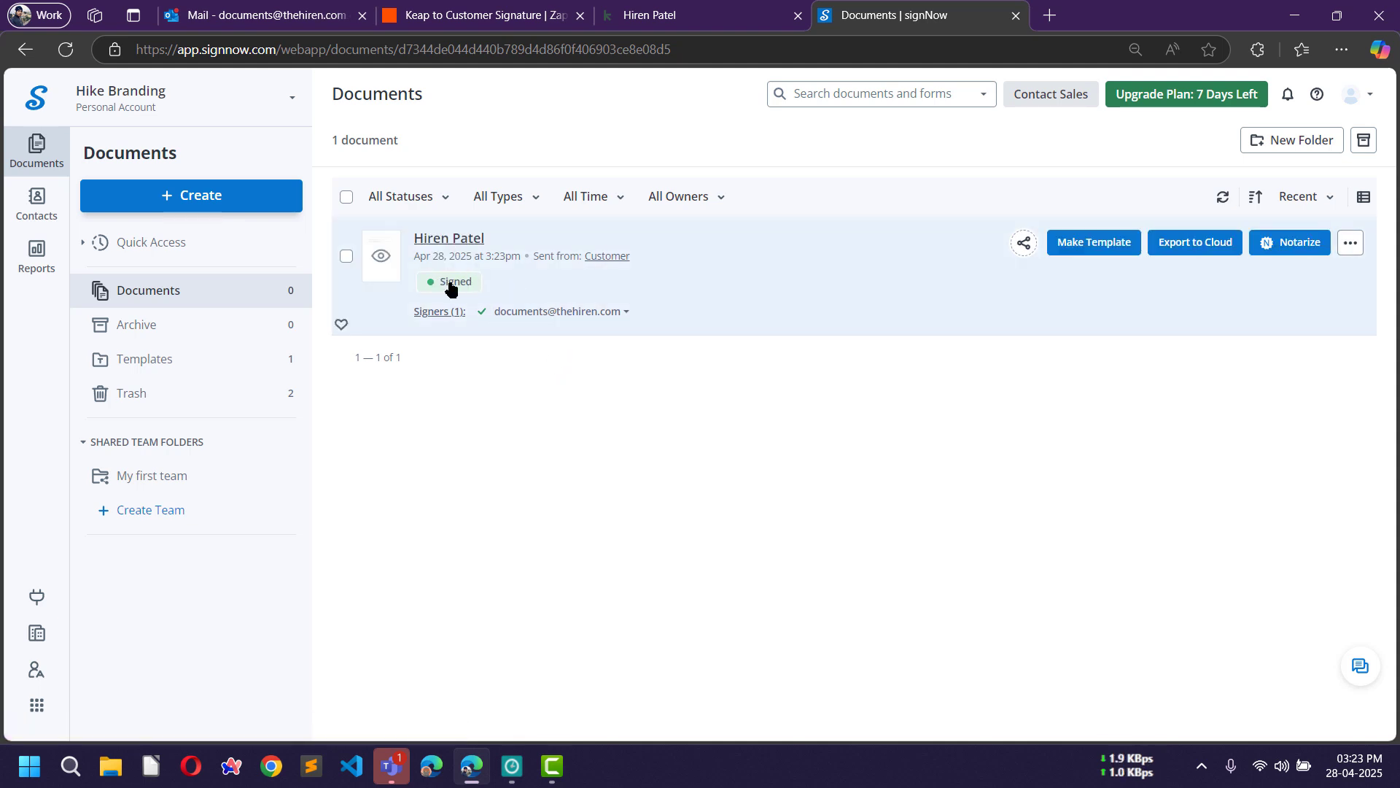
pyautogui.click(484, 256)
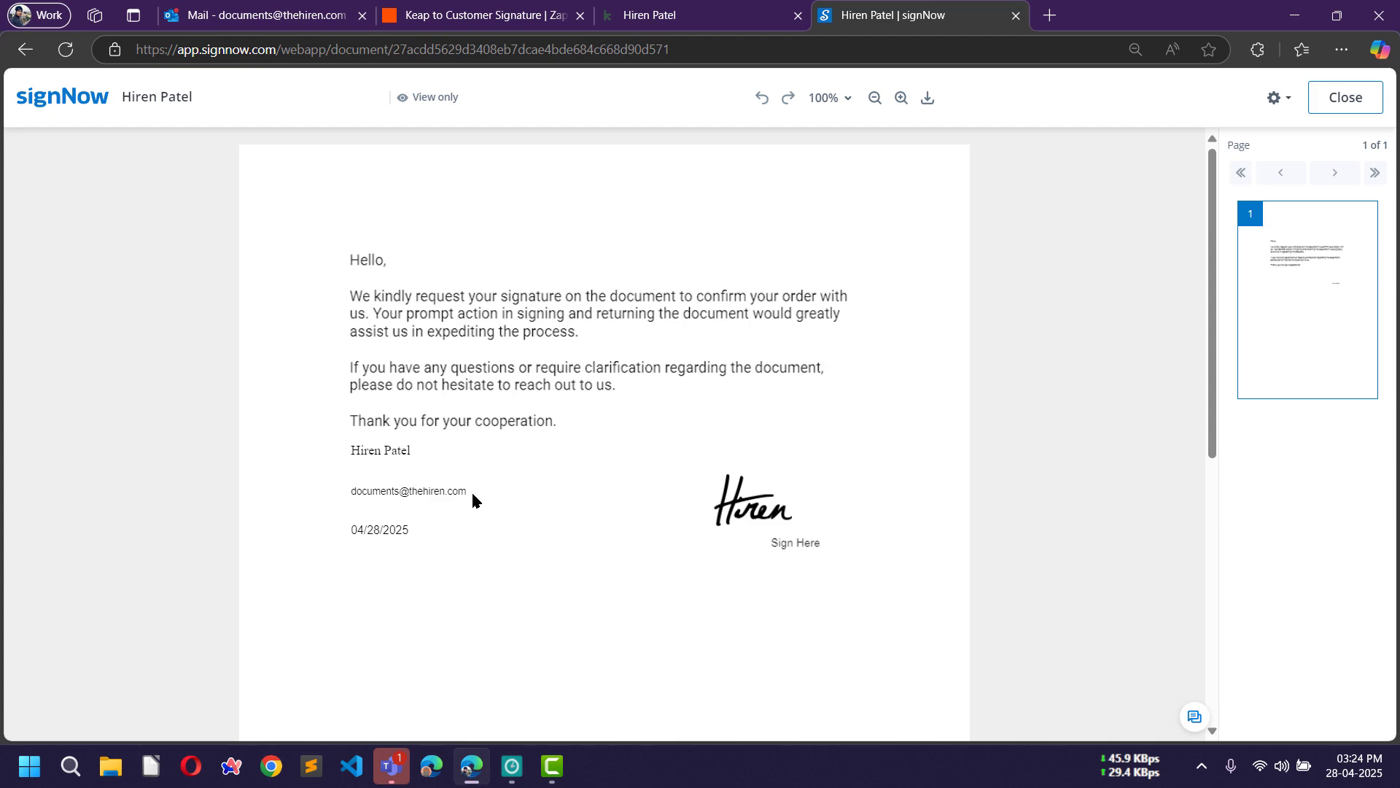
pyautogui.scroll(-5, 537, 504)
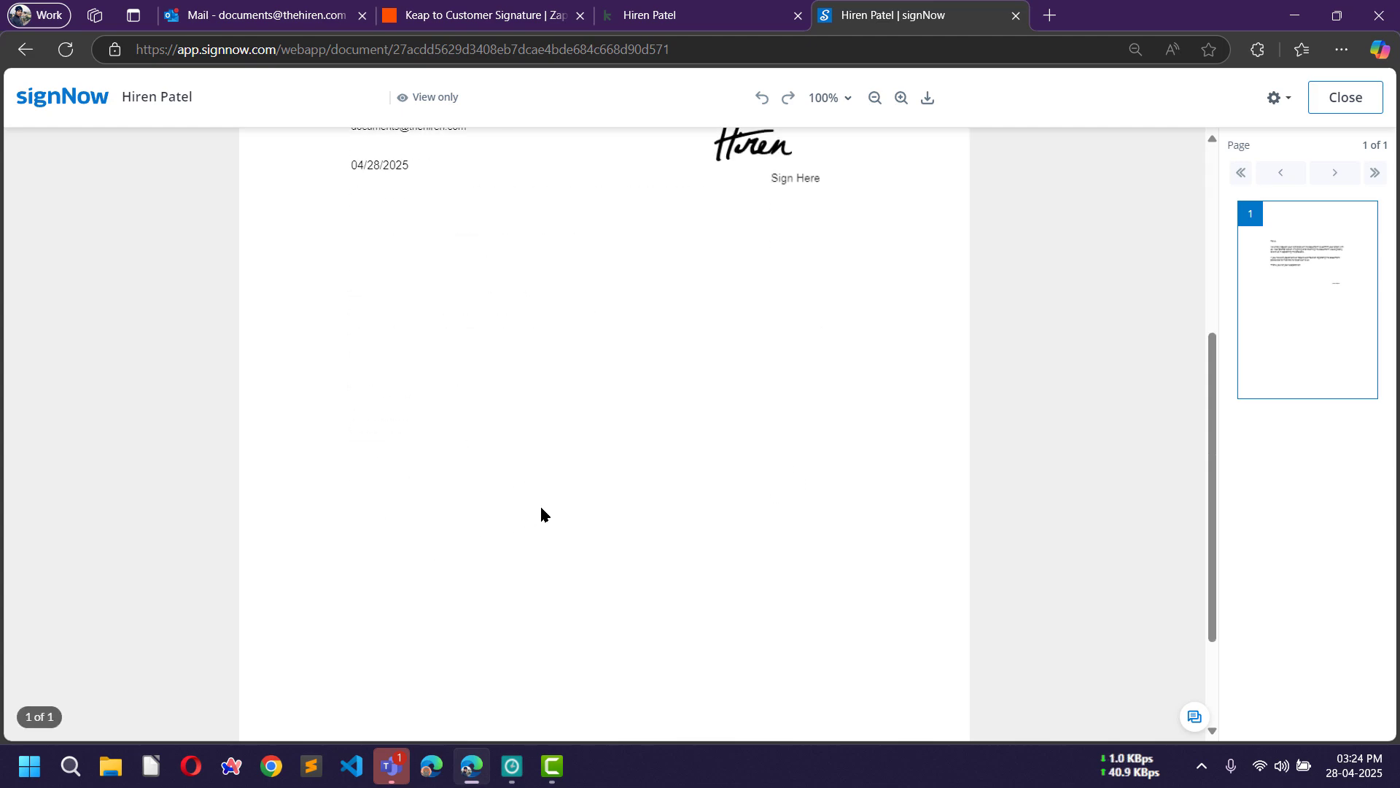
pyautogui.scroll(5, 540, 505)
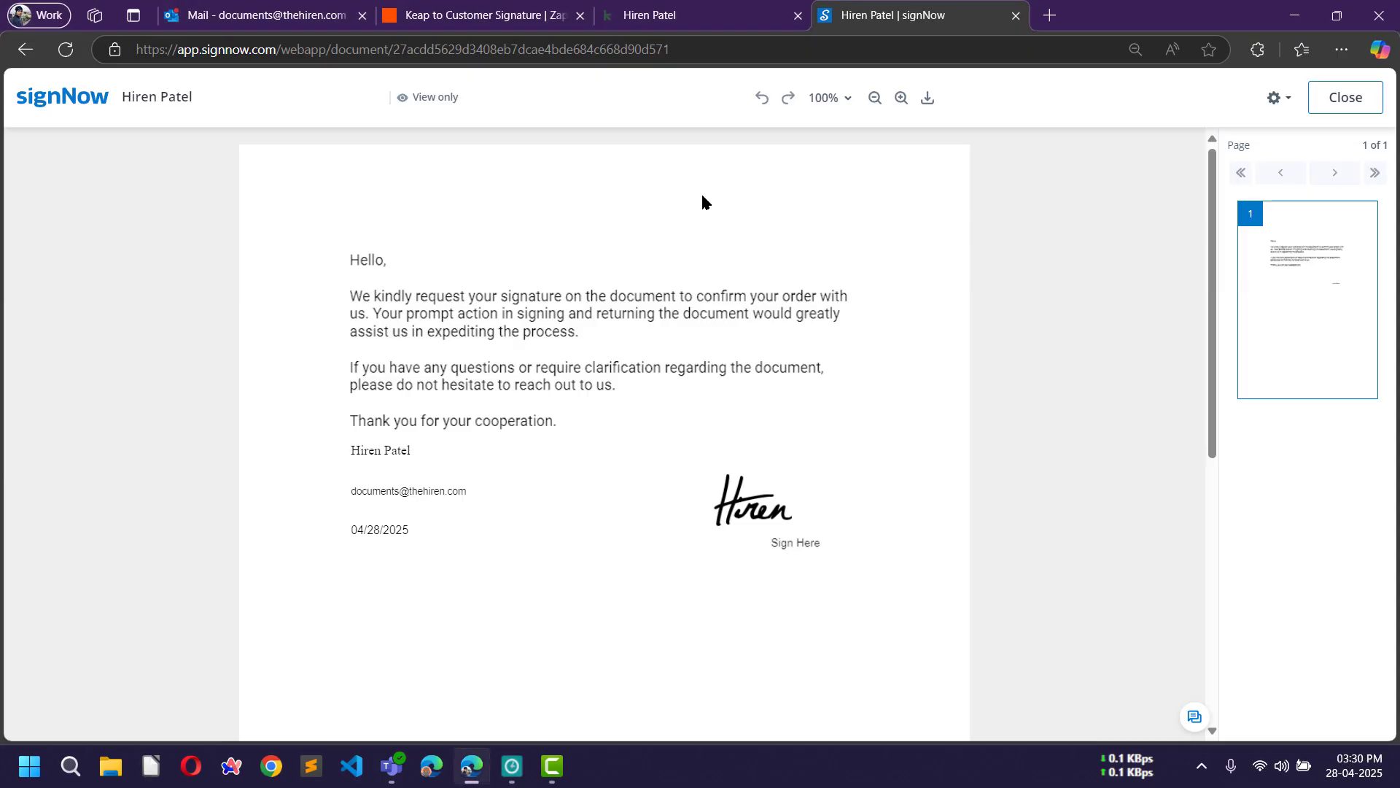